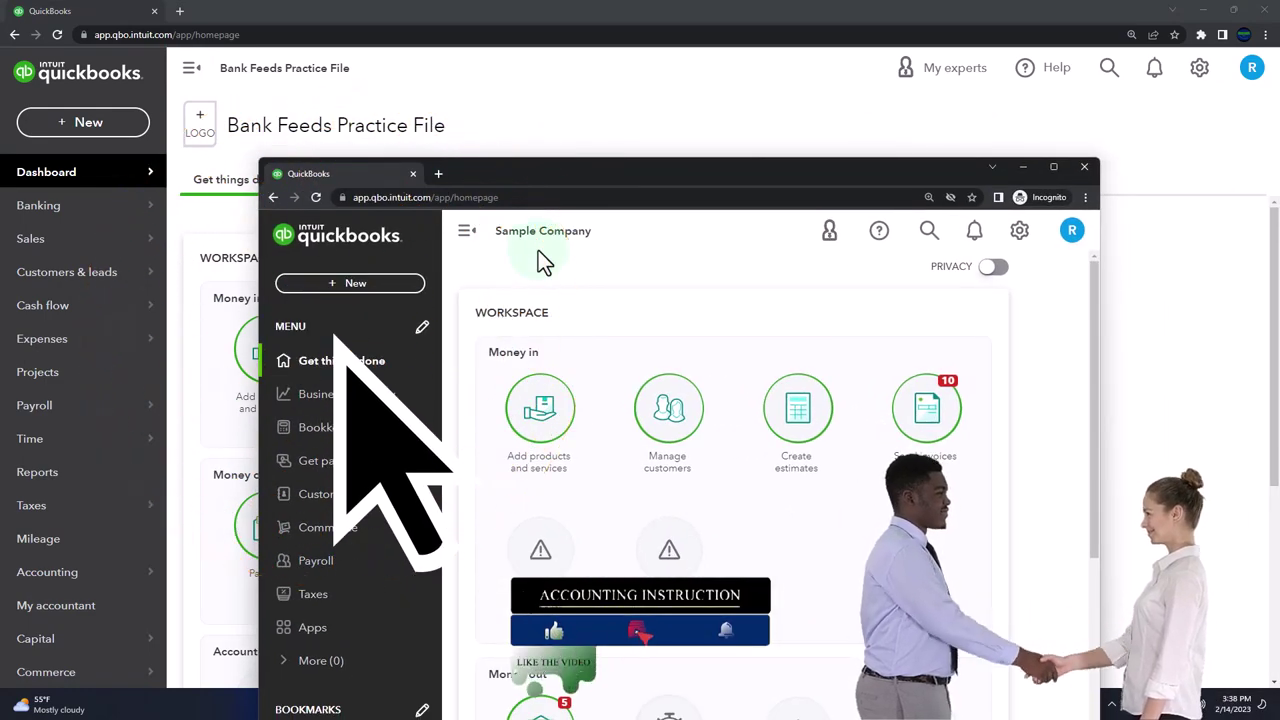
# Widen the sample company's incognito window and look up the browser option for a new incognito window and the company settings.
pyautogui.moveTo(1100, 400); pyautogui.dragTo(1253, 389)
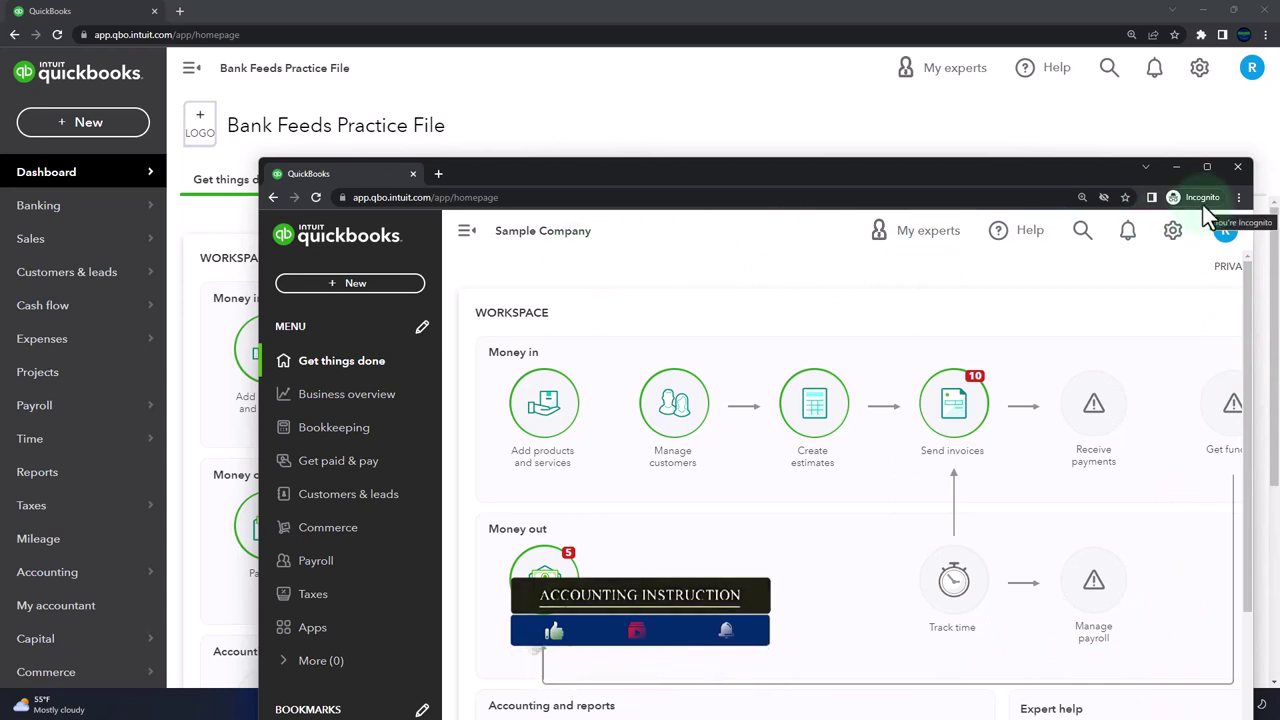
pyautogui.click(1238, 197)
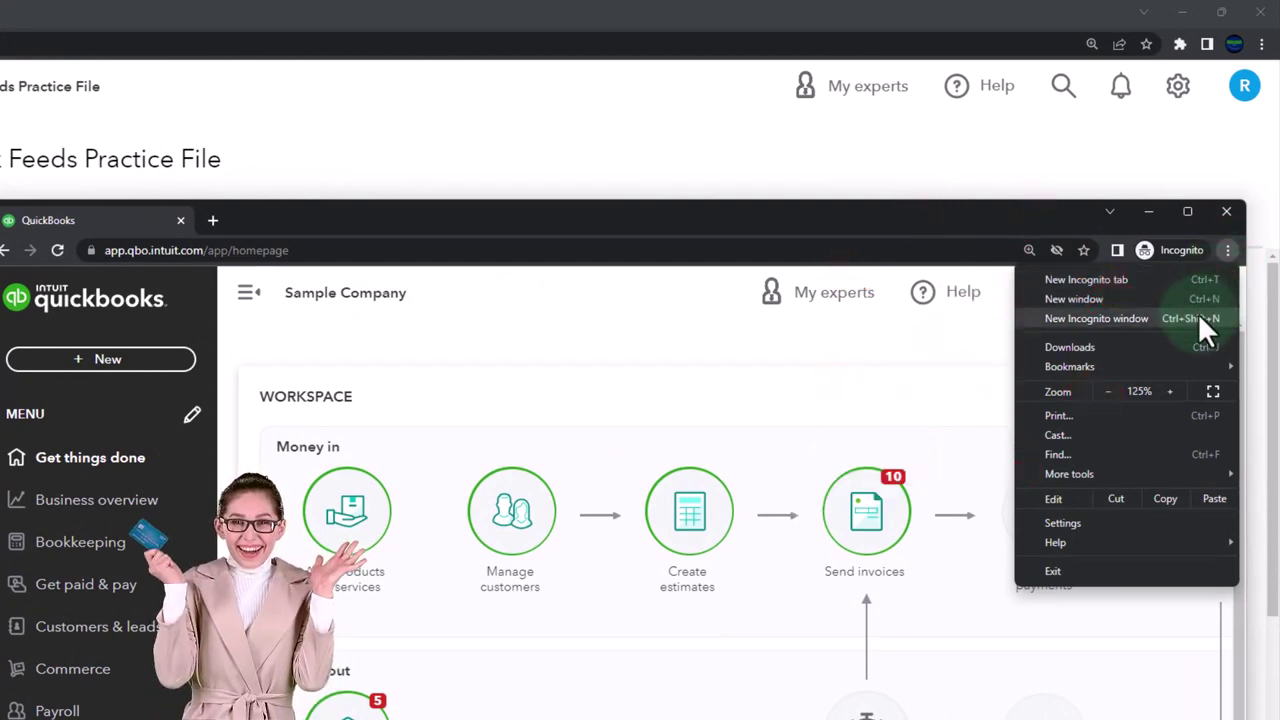
pyautogui.click(412, 338)
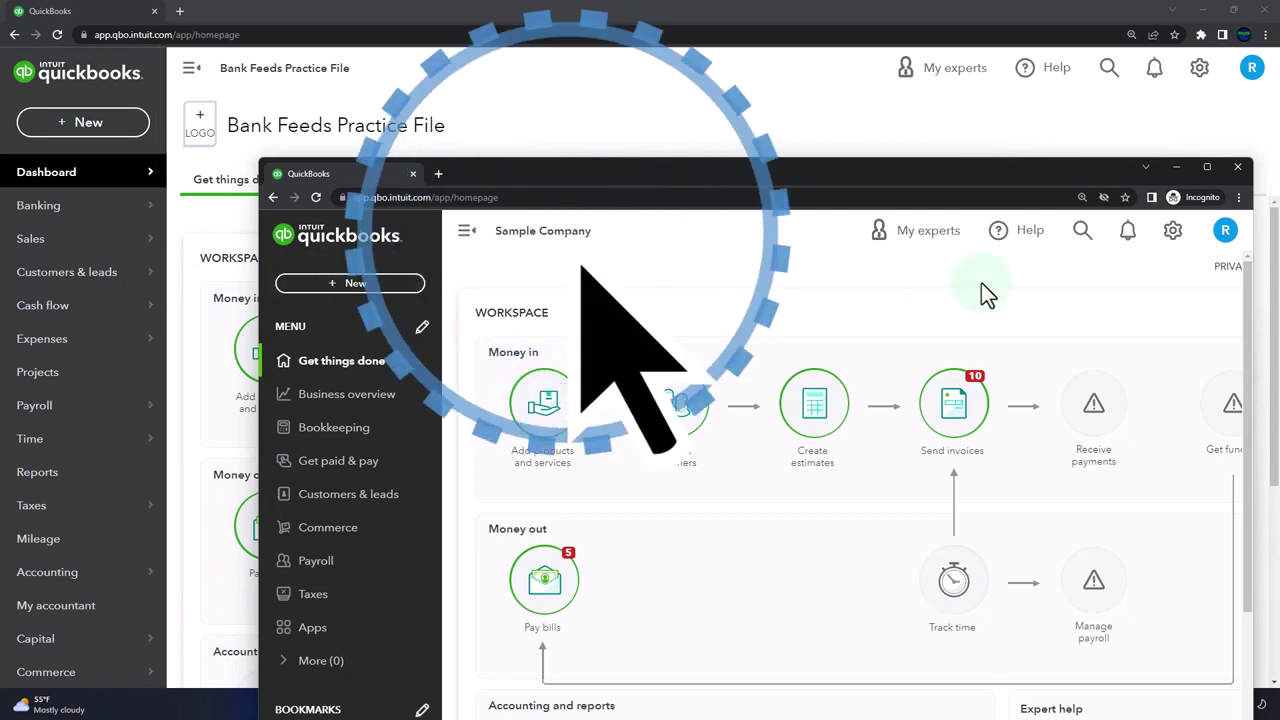
pyautogui.click(1173, 230)
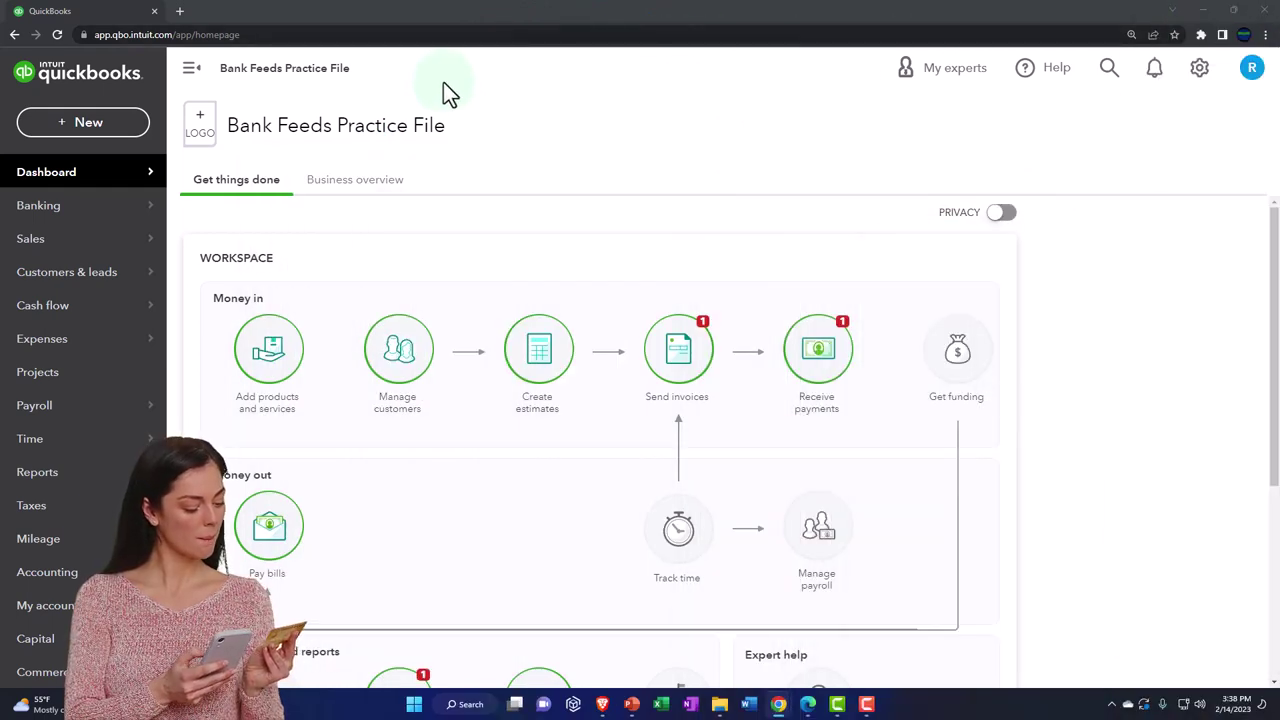
# Duplicate the Bank Feeds Practice File tab twice and open the Balance Sheet report in the second tab.
pyautogui.rightClick(128, 16)
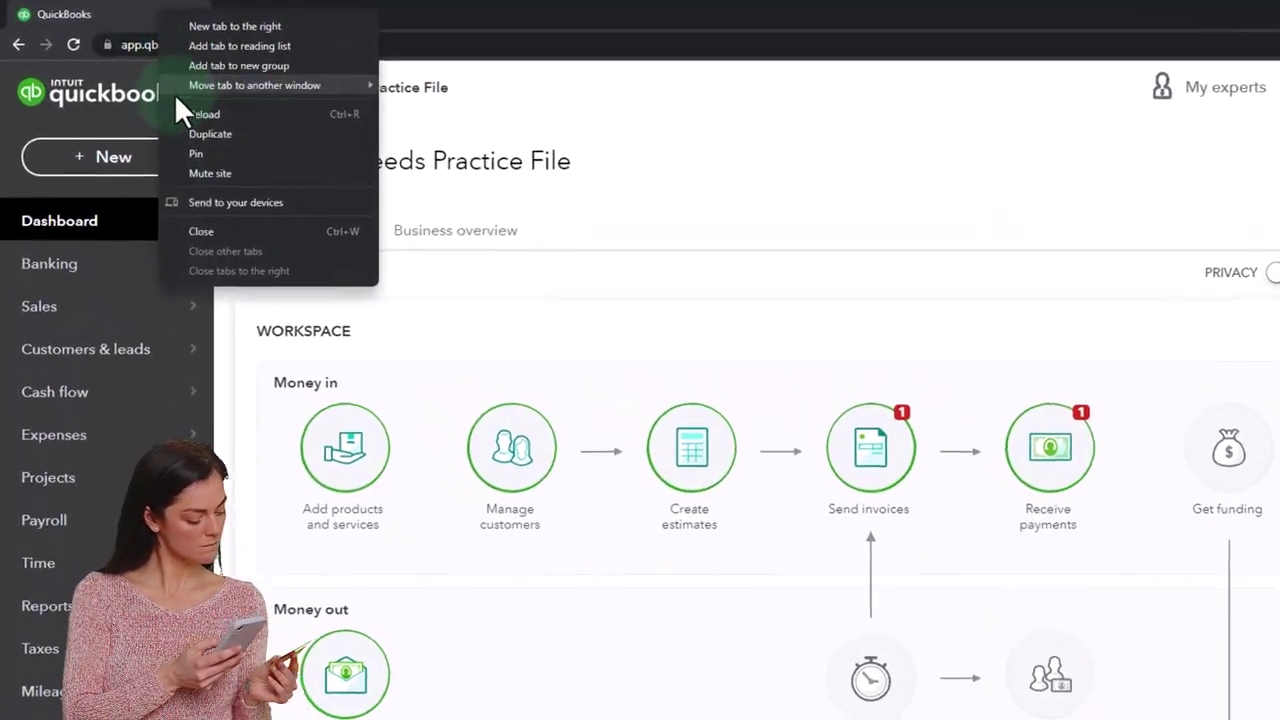
pyautogui.click(229, 113)
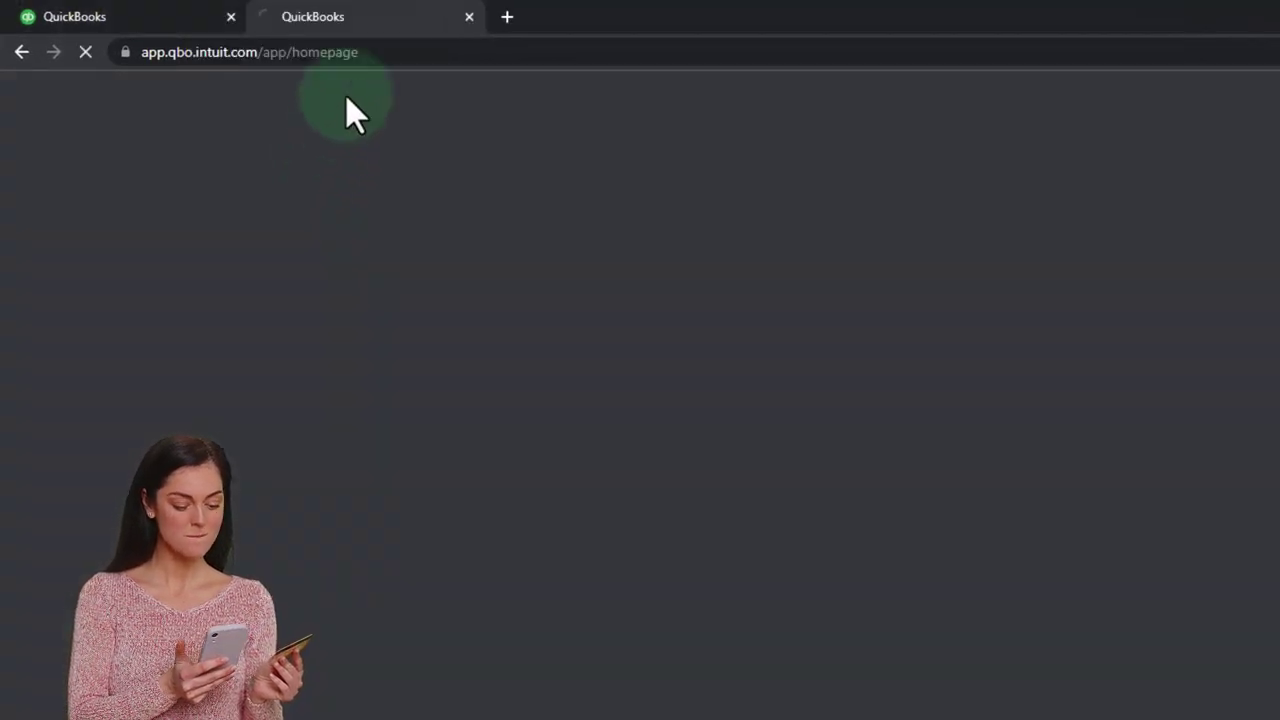
pyautogui.rightClick(358, 16)
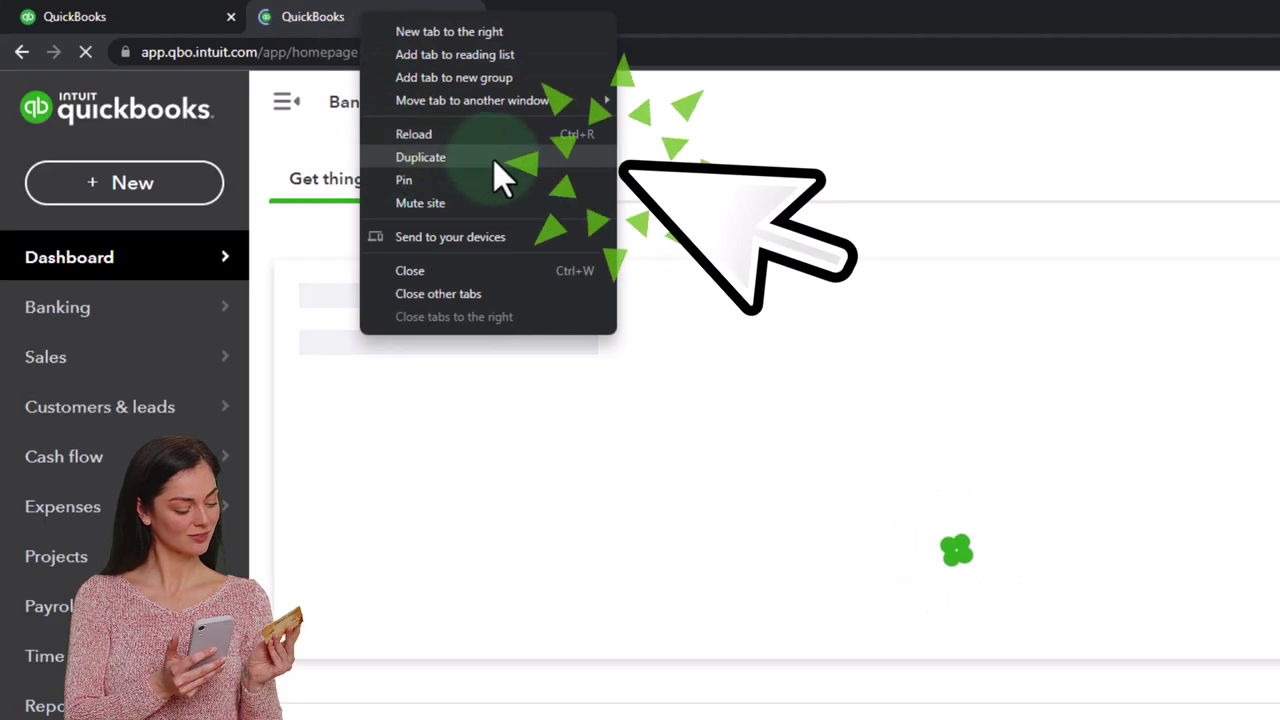
pyautogui.click(492, 157)
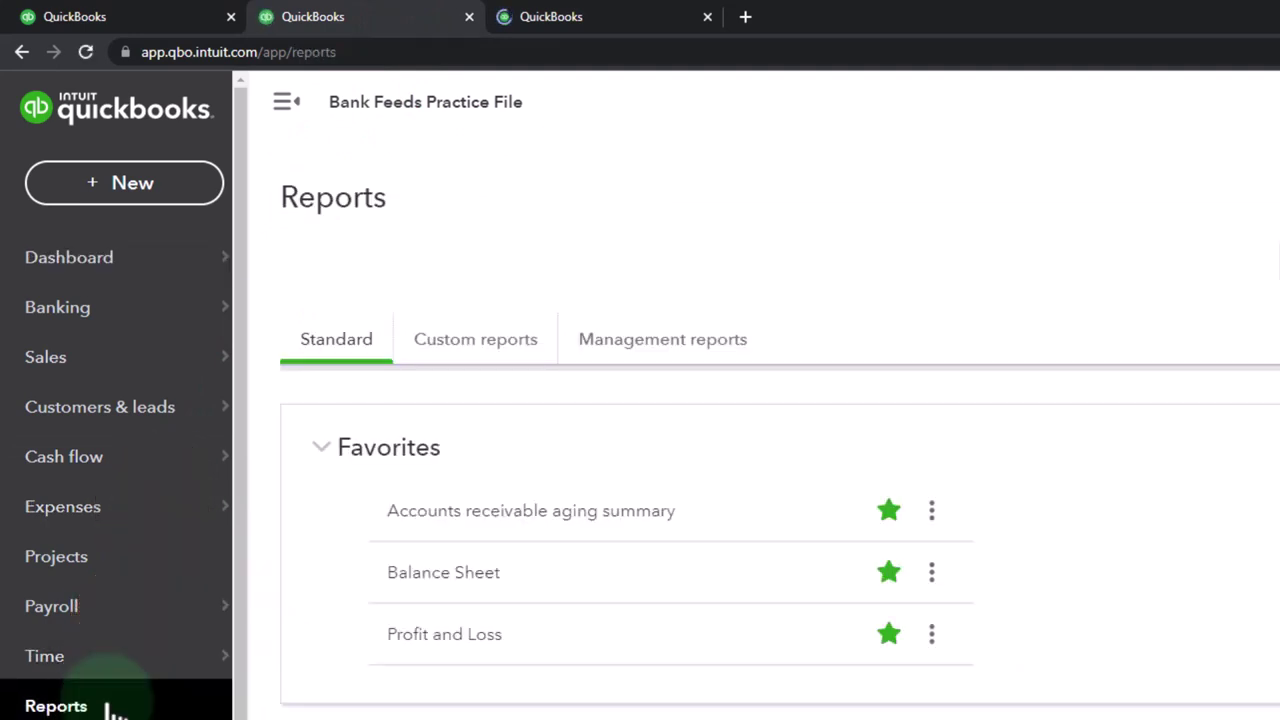
pyautogui.click(420, 574)
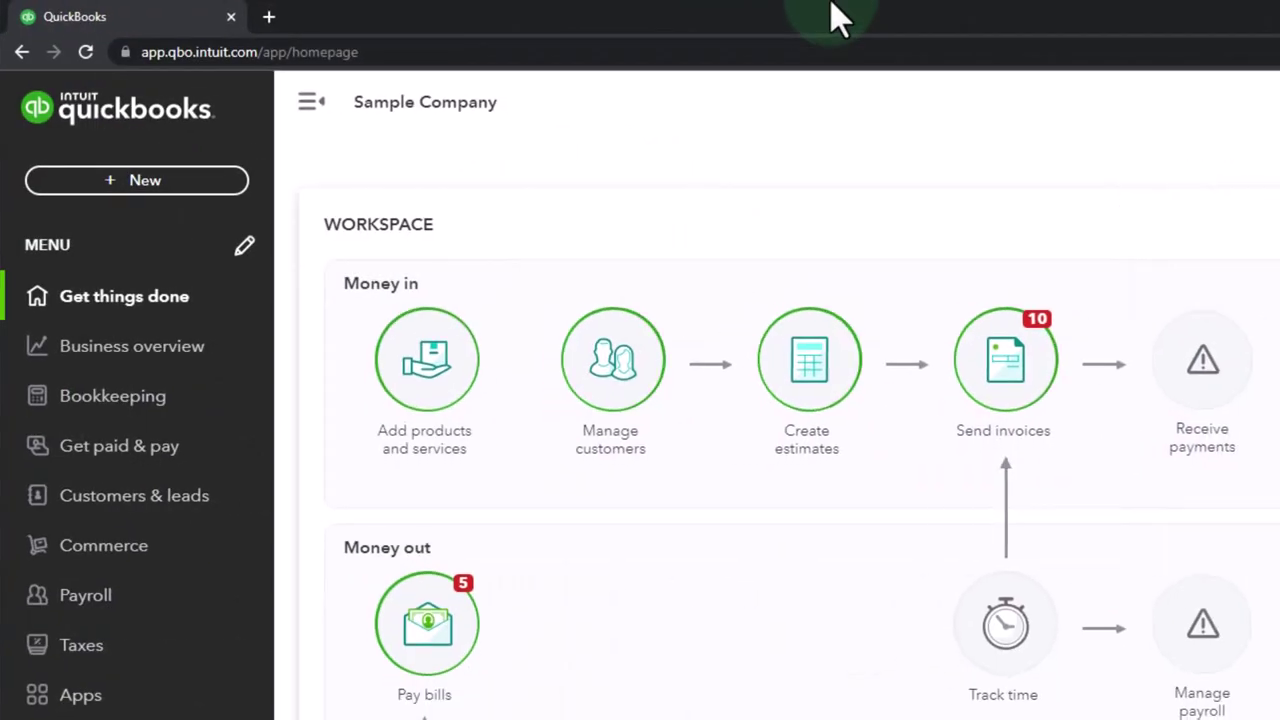
# Locate the Reports page within Business overview in the sample company file.
pyautogui.click(150, 368)
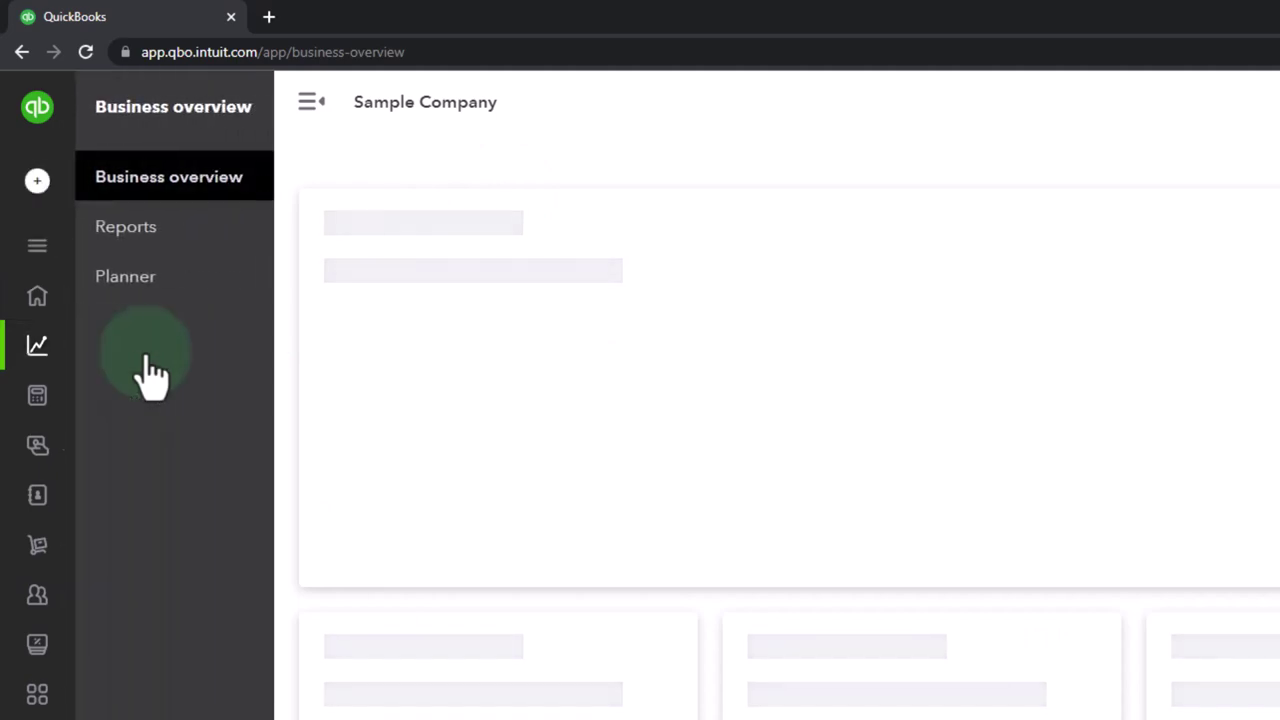
pyautogui.click(145, 245)
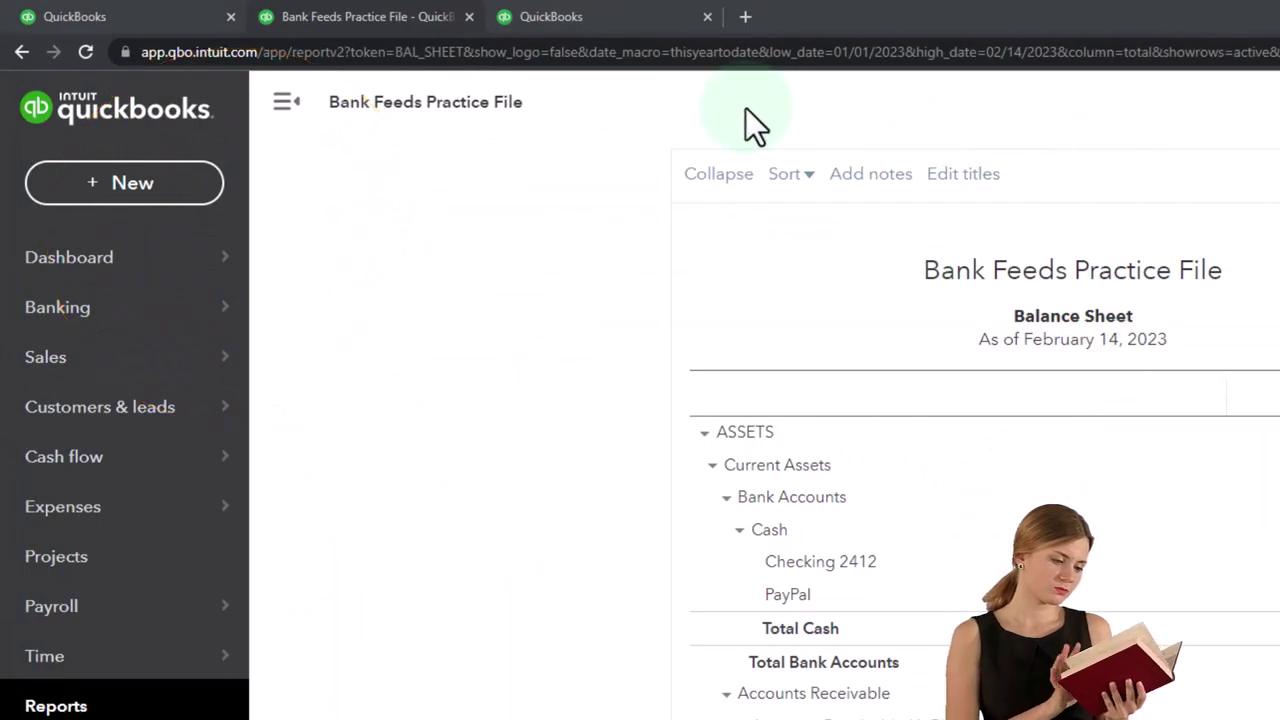
# Open the Profit and Loss report in the practice file's third tab and collapse the navigation menu.
pyautogui.click(587, 21)
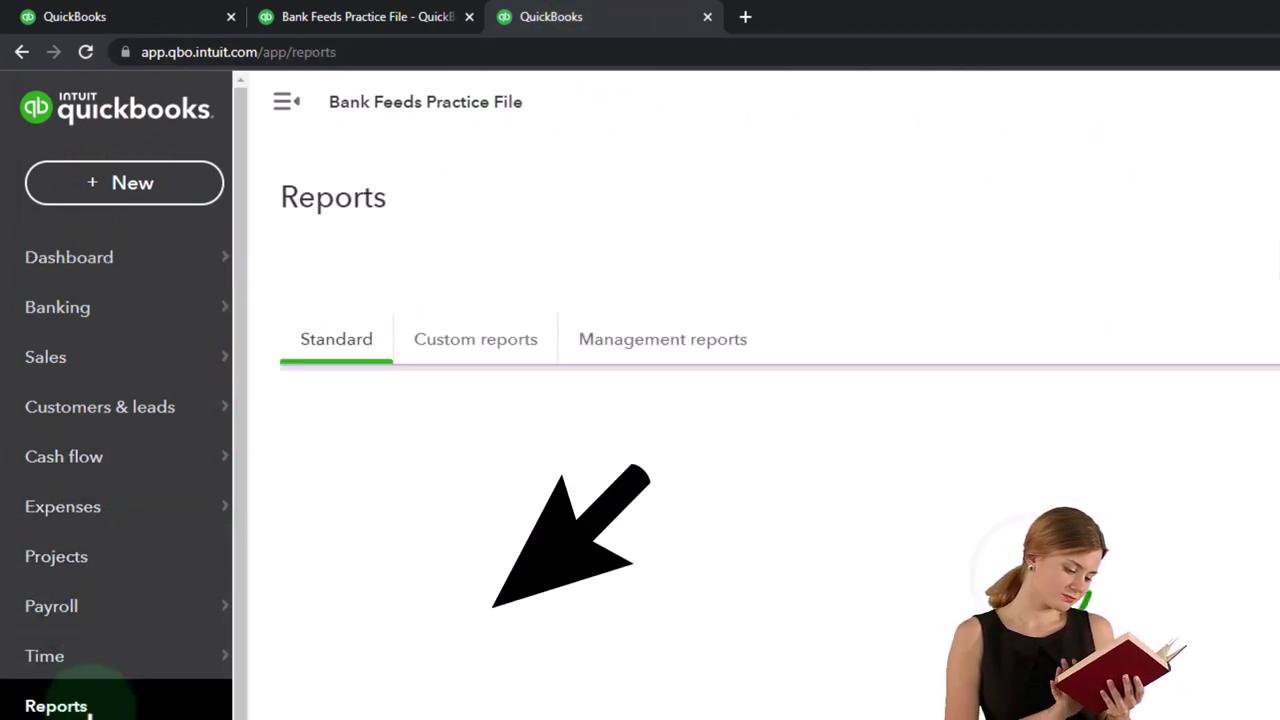
pyautogui.click(409, 642)
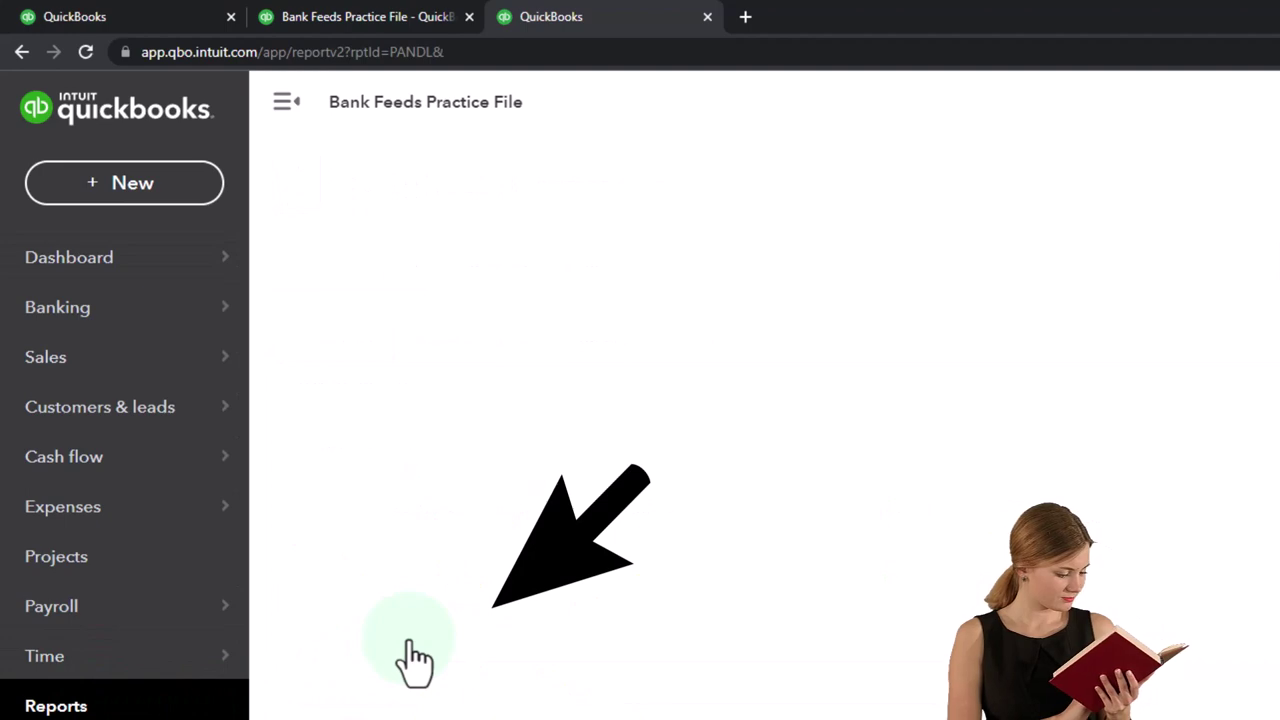
pyautogui.click(286, 101)
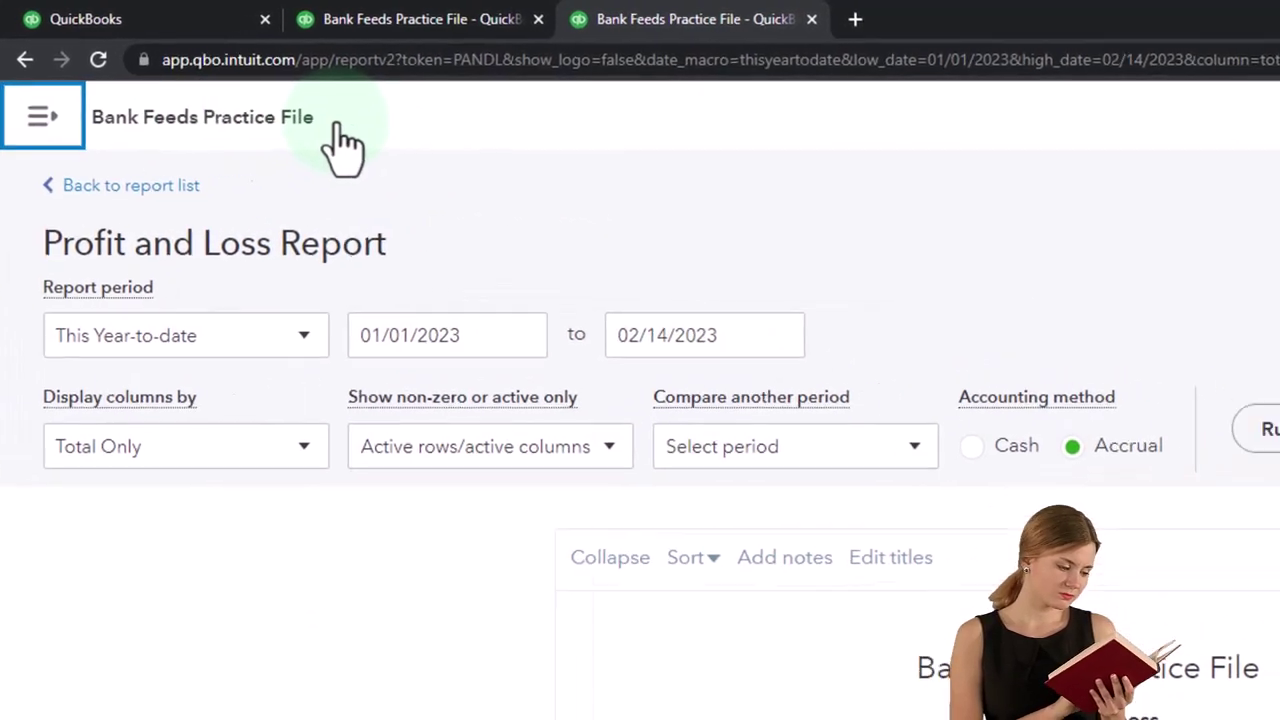
# Set the Profit and Loss report period to 01/01/2022 through 12/31/2022 and run the report.
pyautogui.click(440, 335)
pyautogui.tripleClick(436, 336)
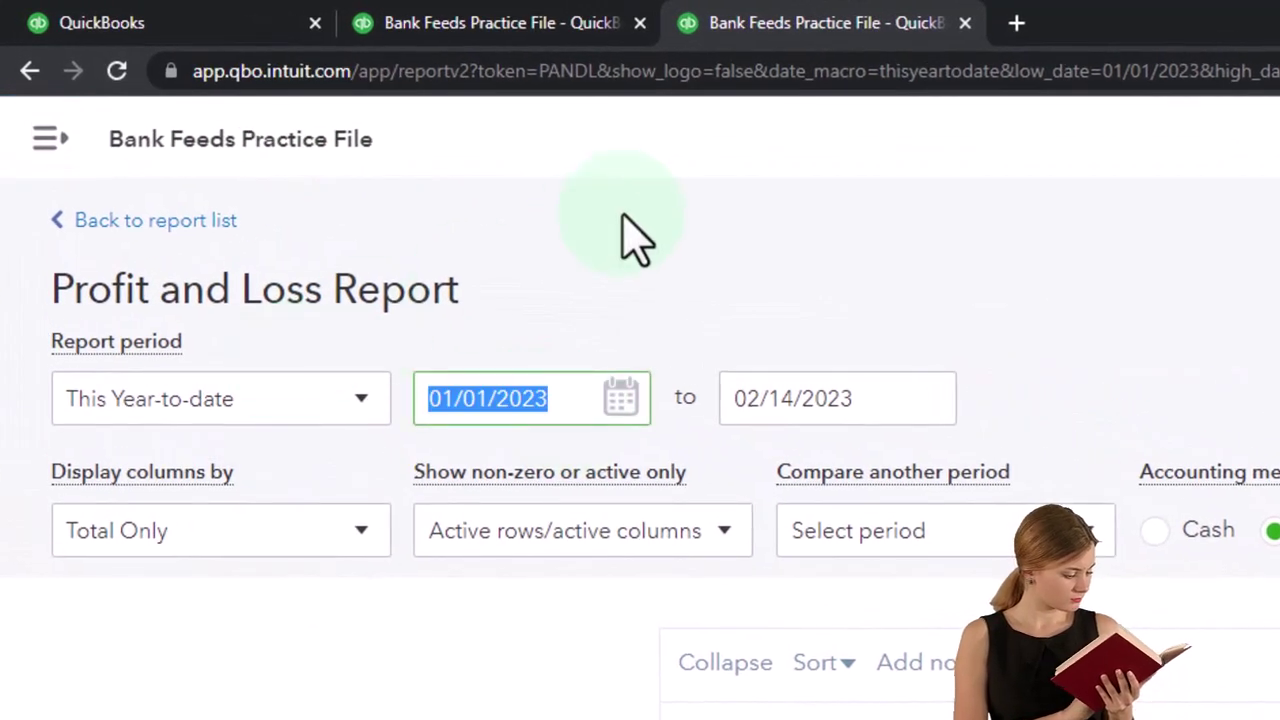
pyautogui.write('01/01/2022')
pyautogui.press('Tab')
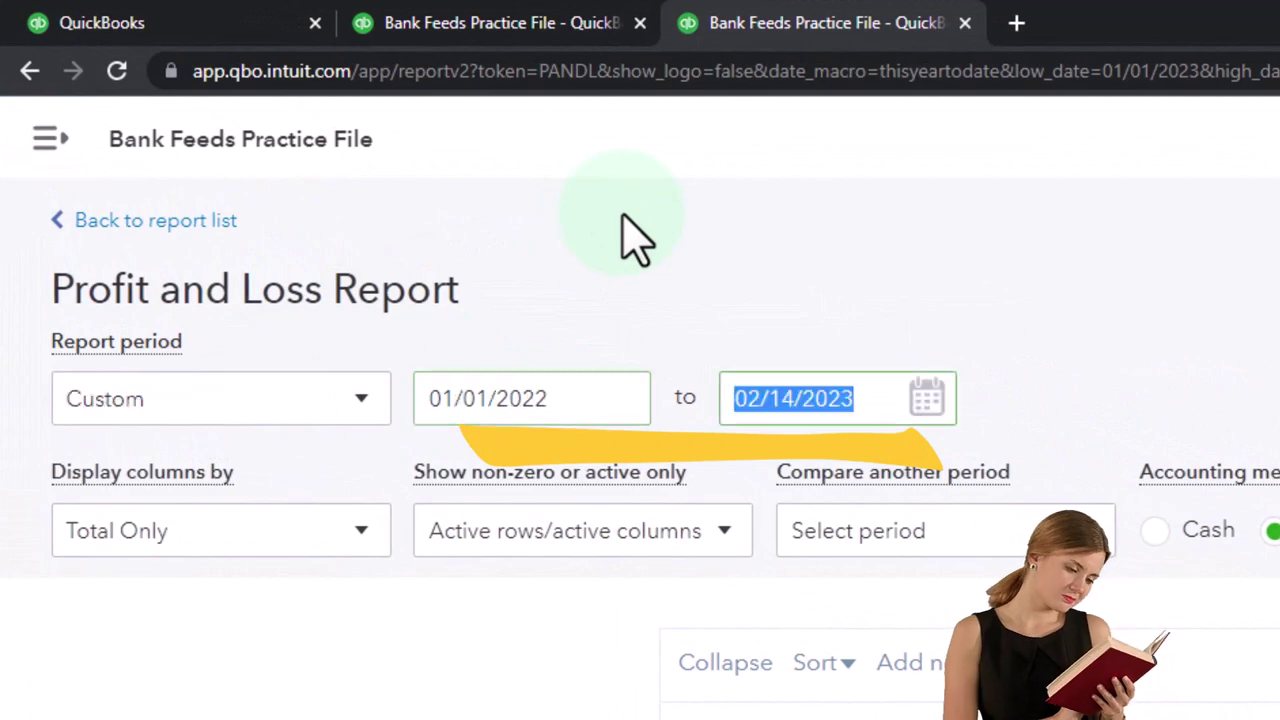
pyautogui.write('123122')
pyautogui.write('022')
pyautogui.press('Tab')
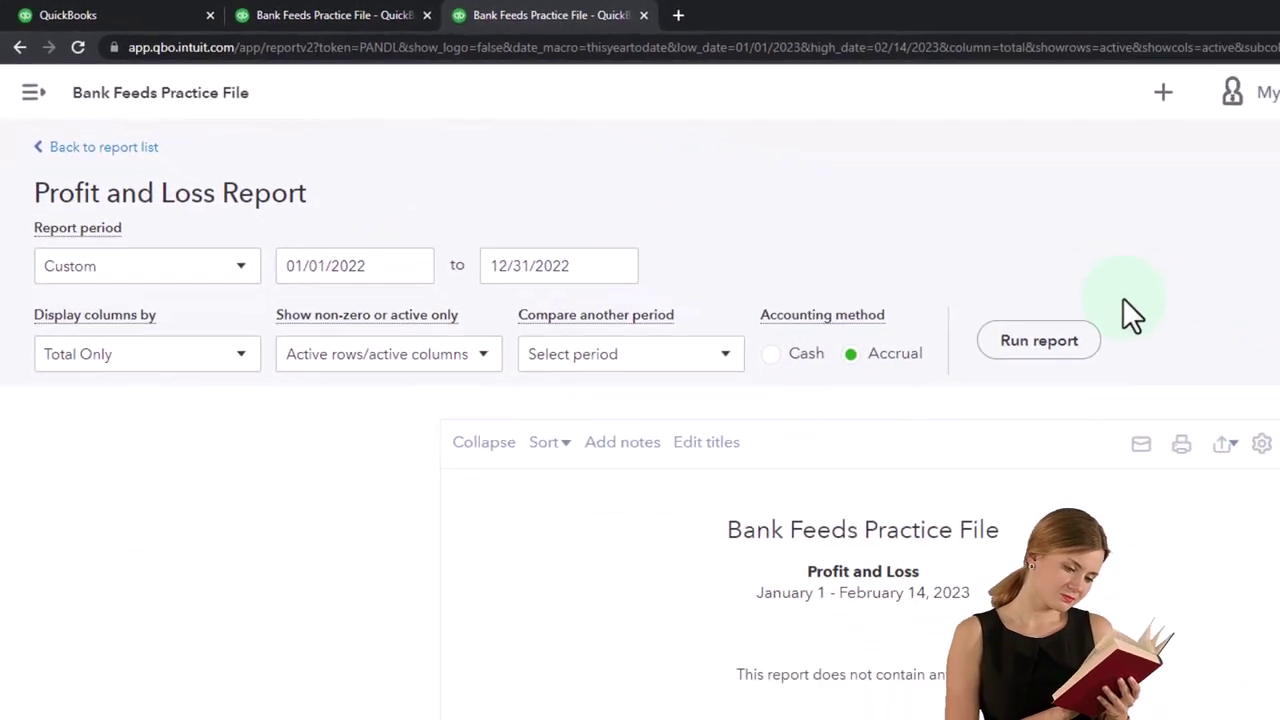
pyautogui.click(1275, 450)
pyautogui.scroll(-2, 1220, 440)
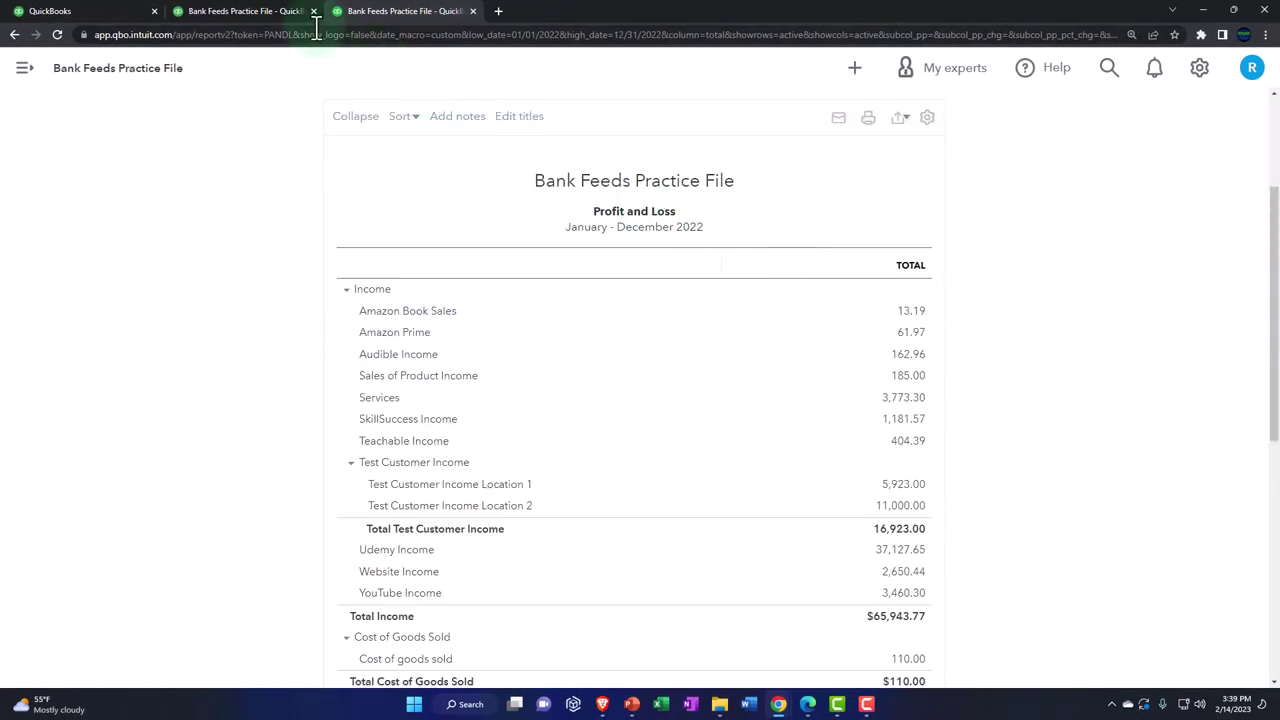
# Collapse the navigation menu in the Balance Sheet tab and run that report for 01/01/2022 through 12/31/2022.
pyautogui.click(265, 12)
pyautogui.click(191, 75)
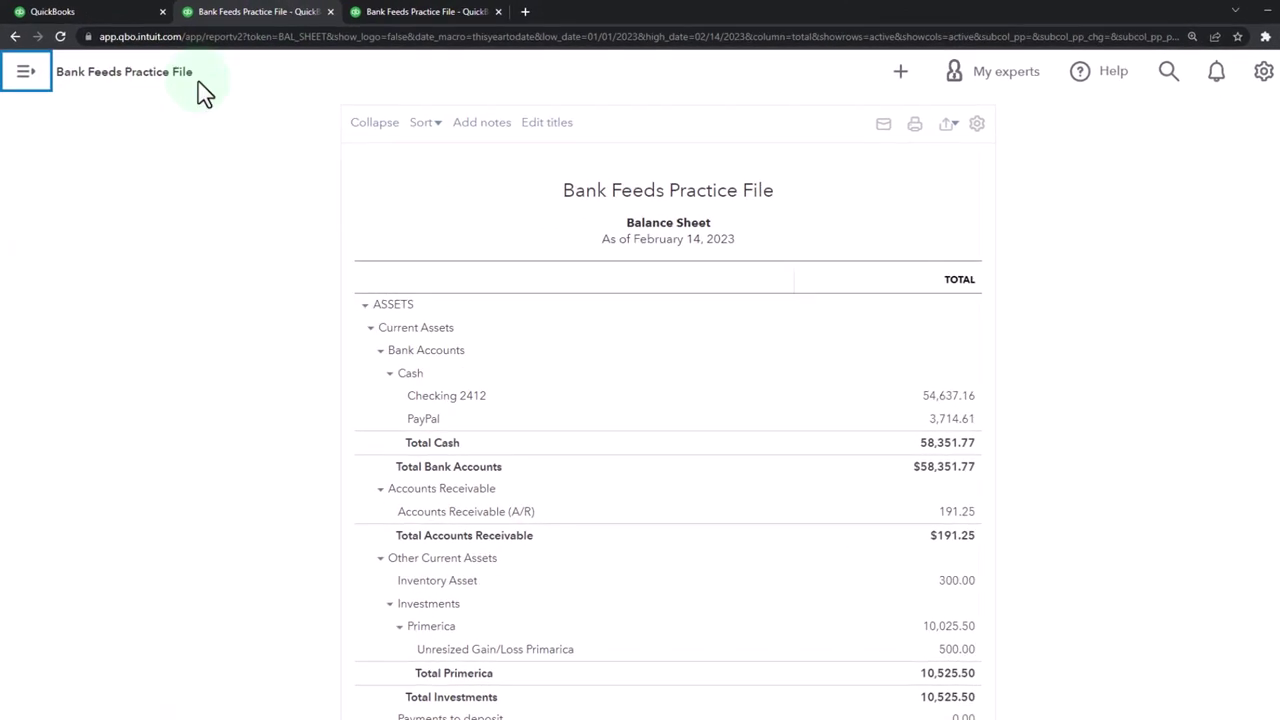
pyautogui.scroll(3, 220, 309)
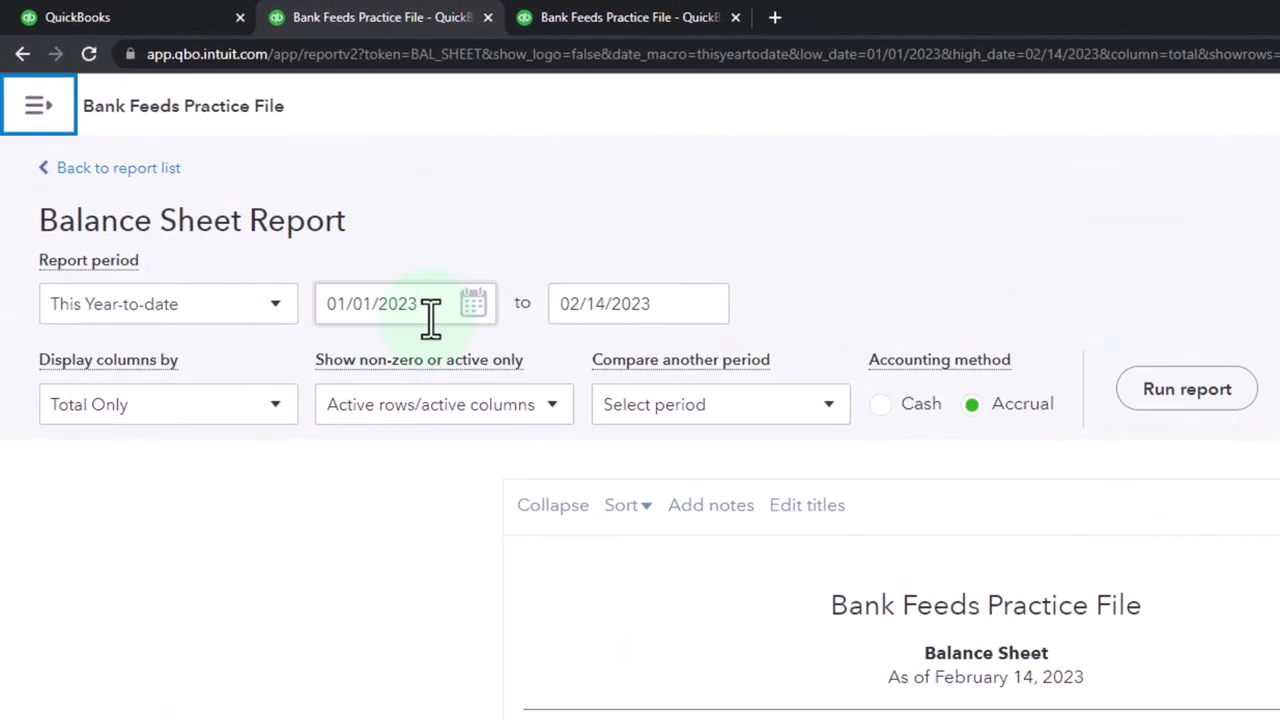
pyautogui.click(430, 306)
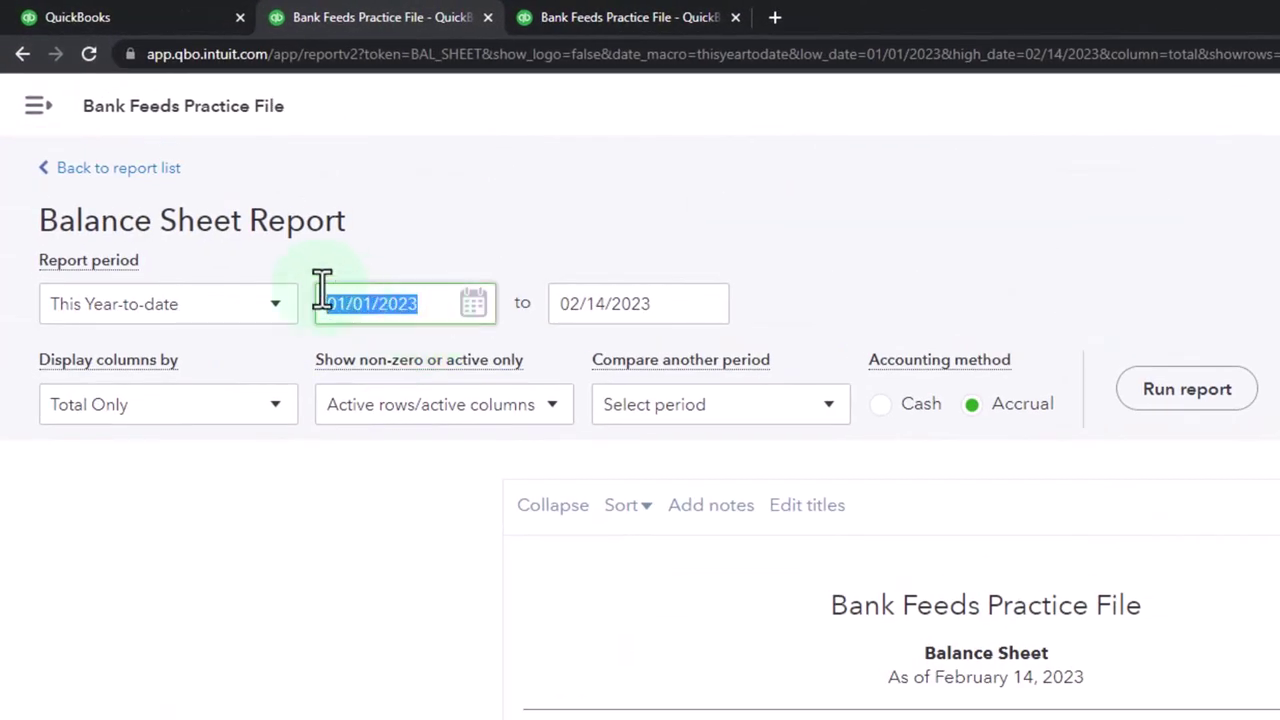
pyautogui.write('01')
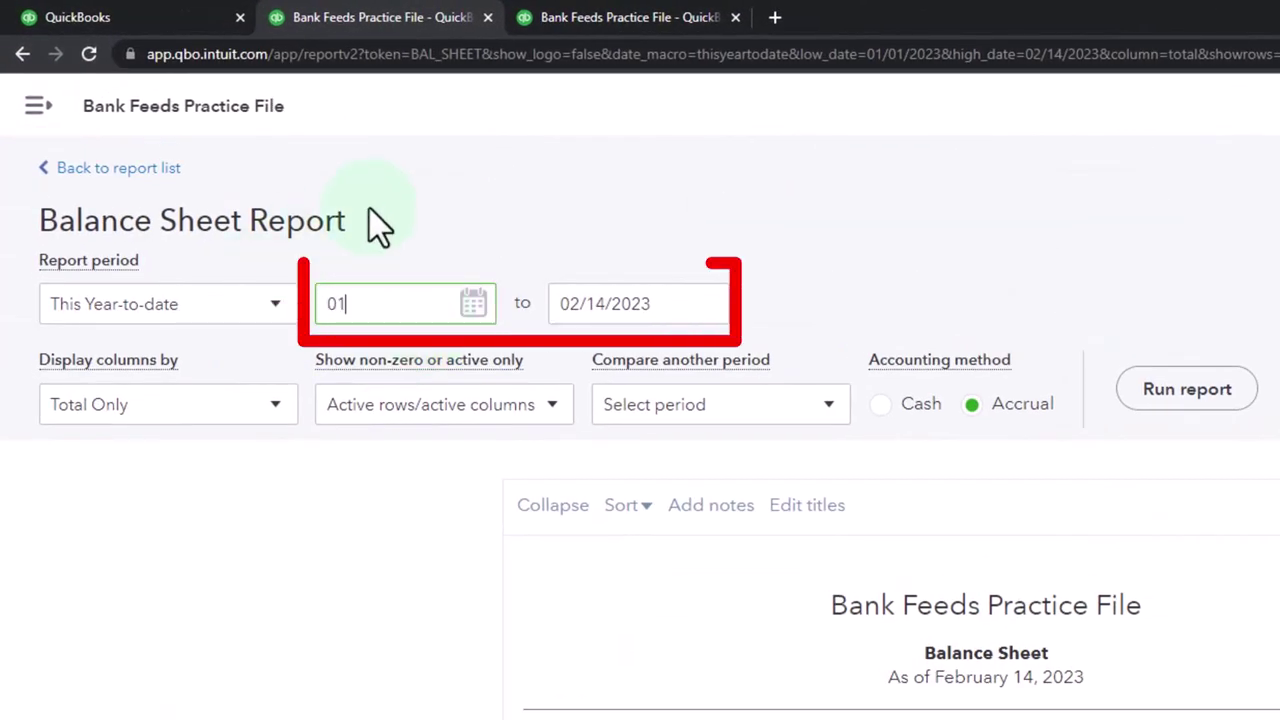
pyautogui.write('/01/2022')
pyautogui.press('Tab')
pyautogui.write('12')
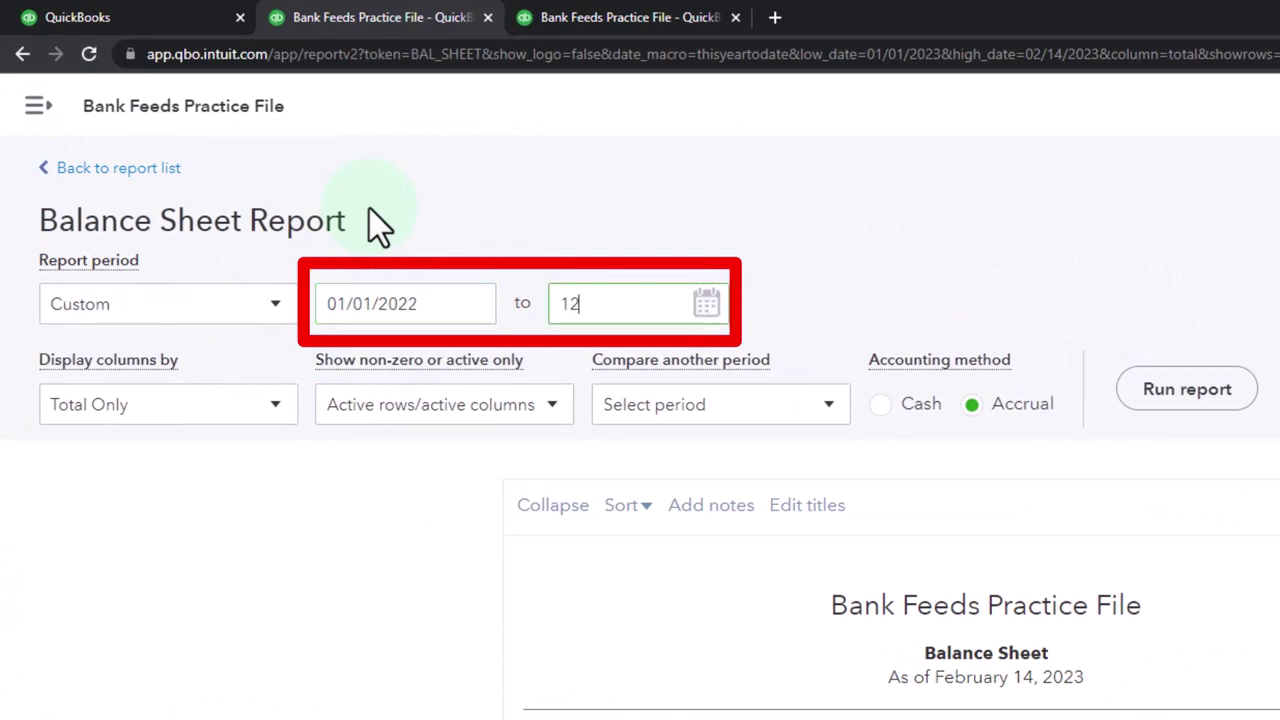
pyautogui.press('Tab')
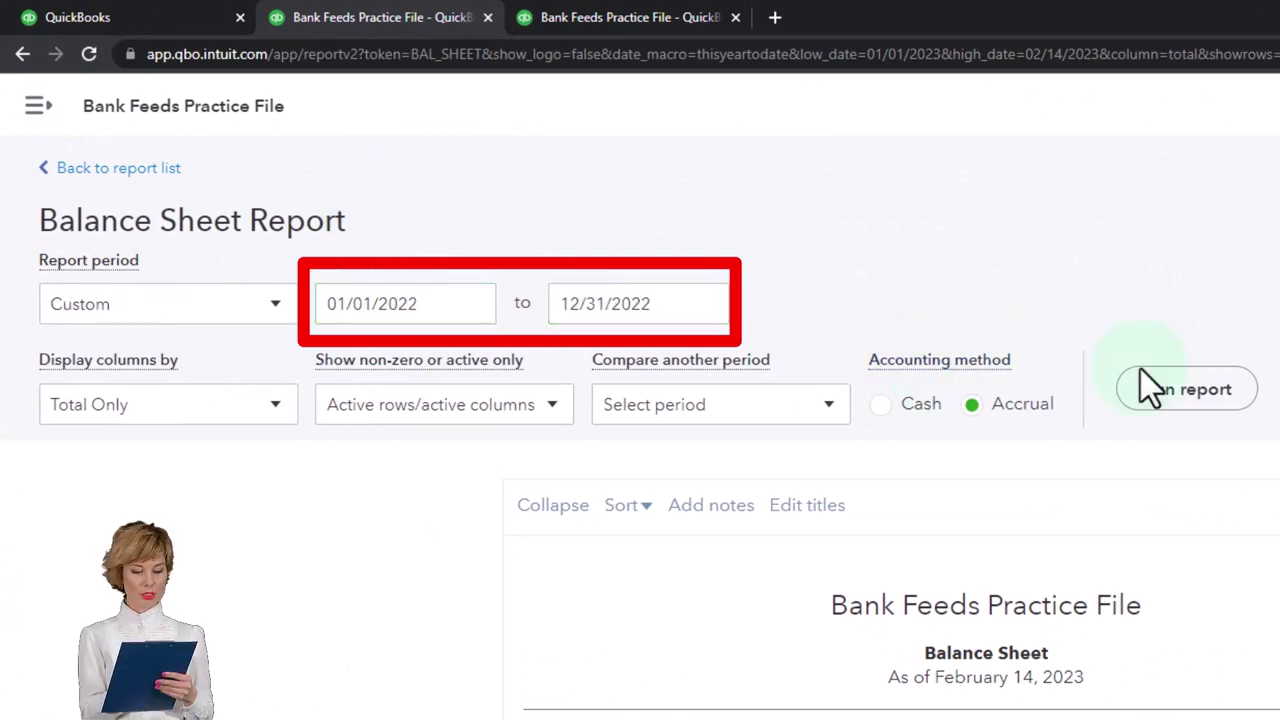
pyautogui.click(1160, 396)
pyautogui.scroll(-3, 1150, 395)
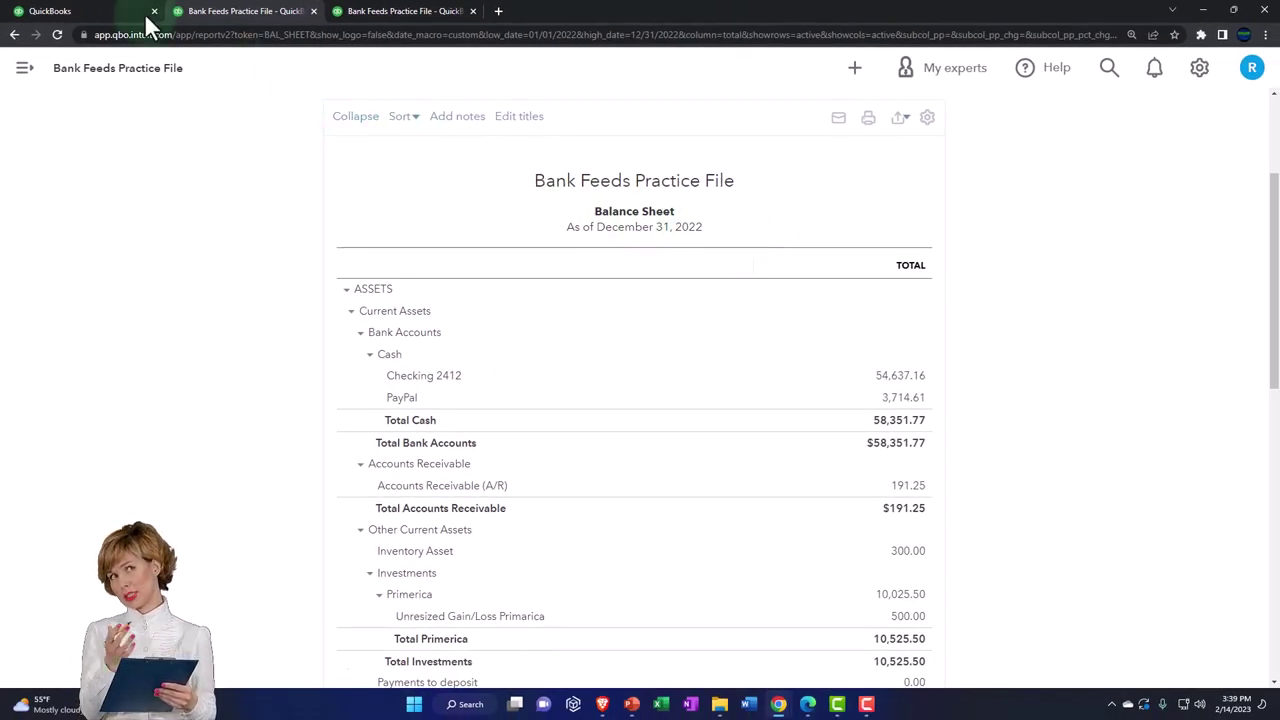
# Open the Banking page in the first tab of the practice file.
pyautogui.click(112, 14)
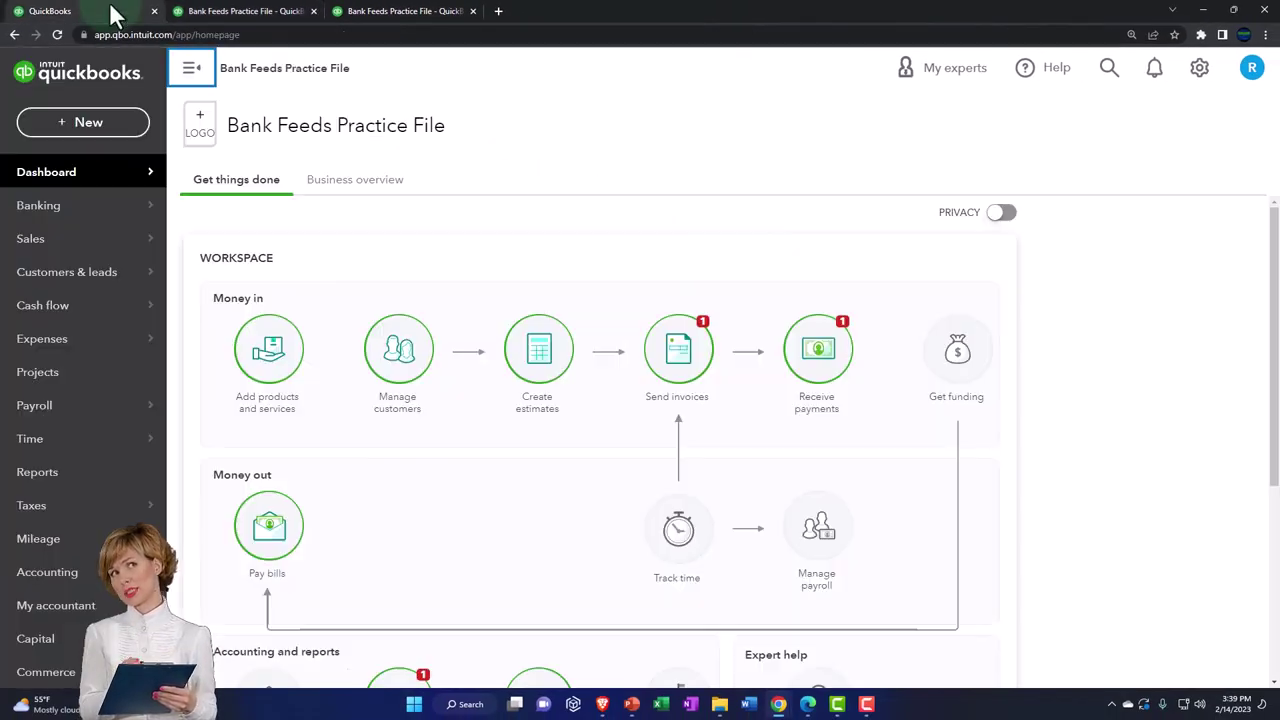
pyautogui.click(68, 220)
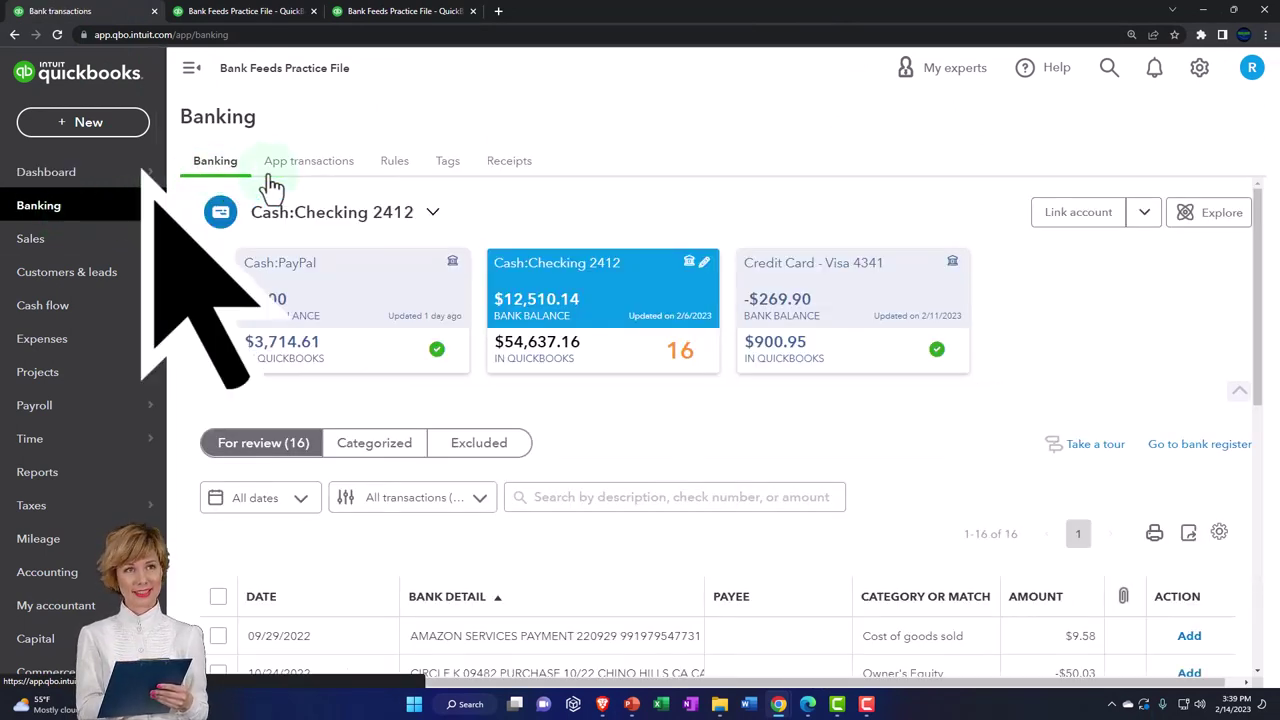
# Locate the bank transactions page within Bookkeeping in the sample company window, then return to the practice file.
pyautogui.moveTo(1279, 190); pyautogui.dragTo(600, 28)
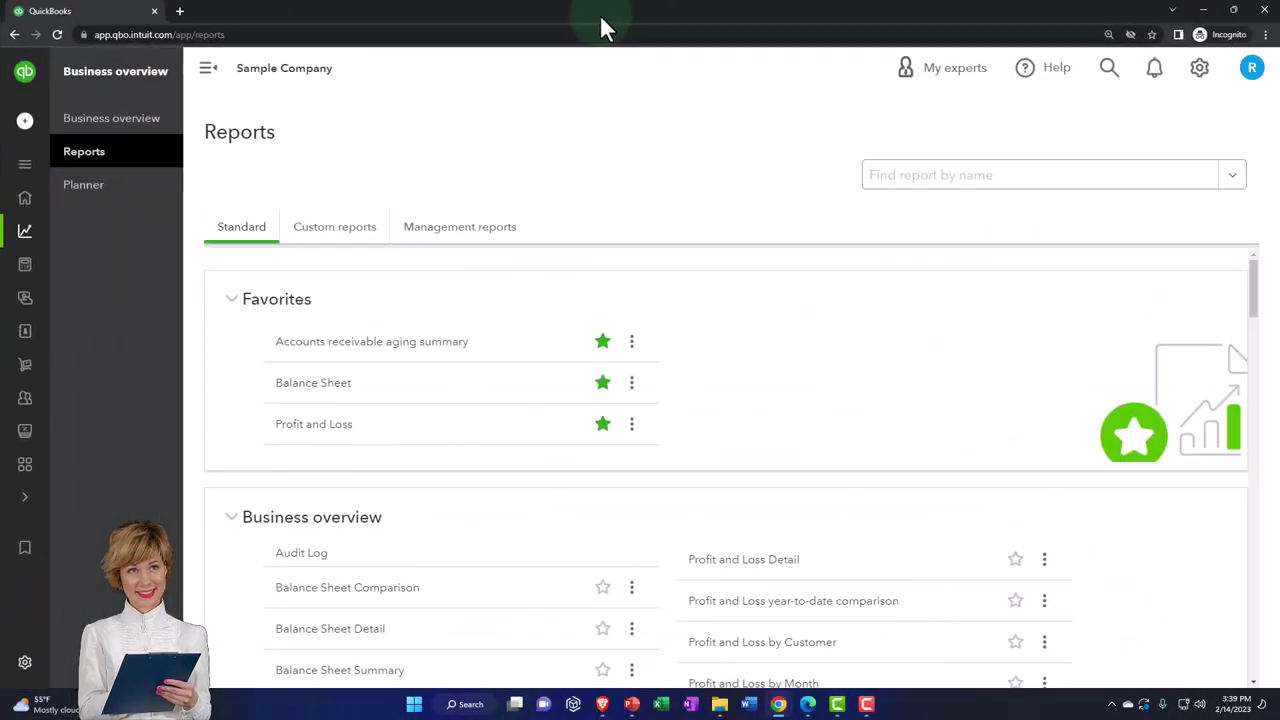
pyautogui.click(34, 266)
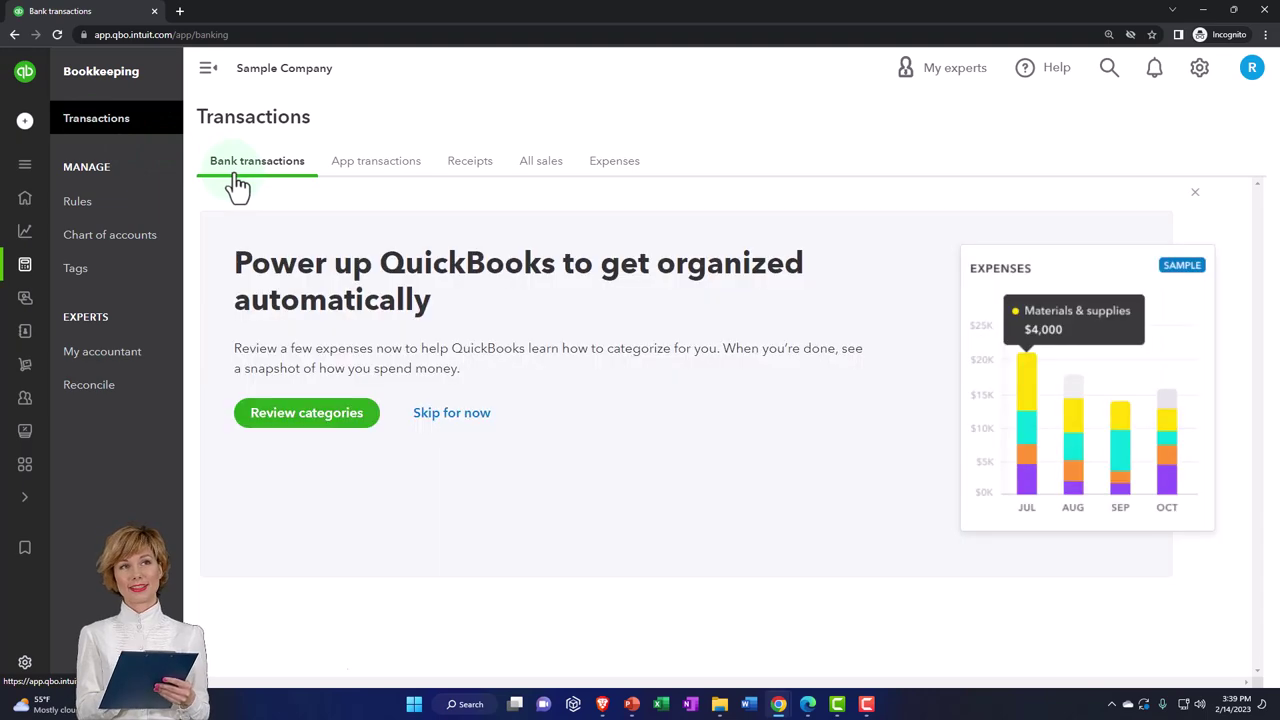
pyautogui.moveTo(346, 23); pyautogui.dragTo(1275, 365)
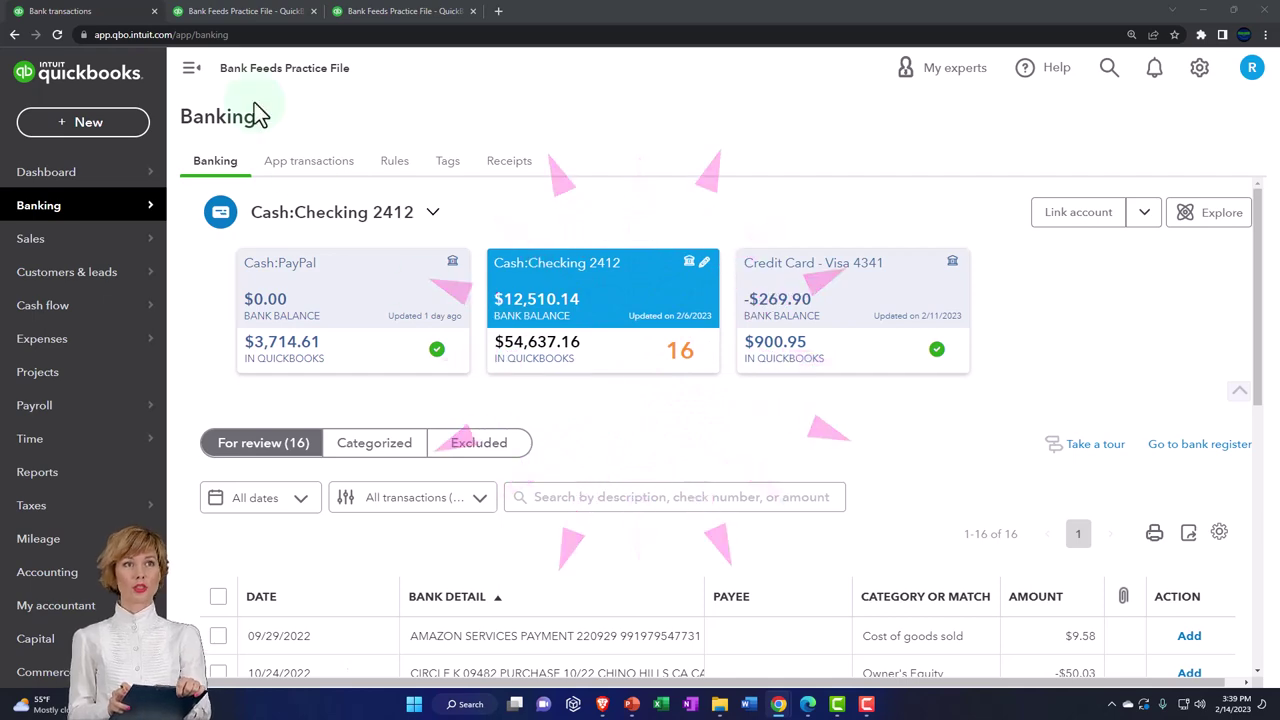
# Collapse the navigation menu and sort the checking account's for-review transactions by bank detail in ascending order.
pyautogui.click(191, 67)
pyautogui.scroll(-2, 591, 500)
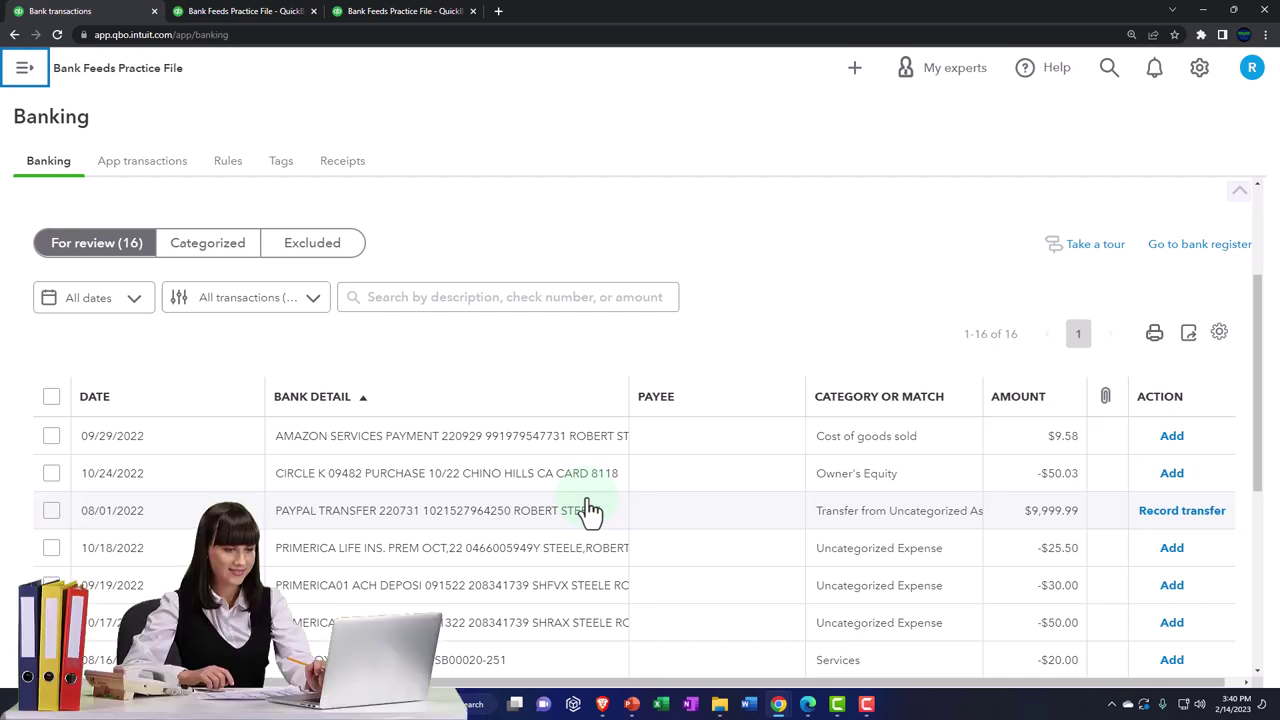
pyautogui.scroll(-3, 590, 510)
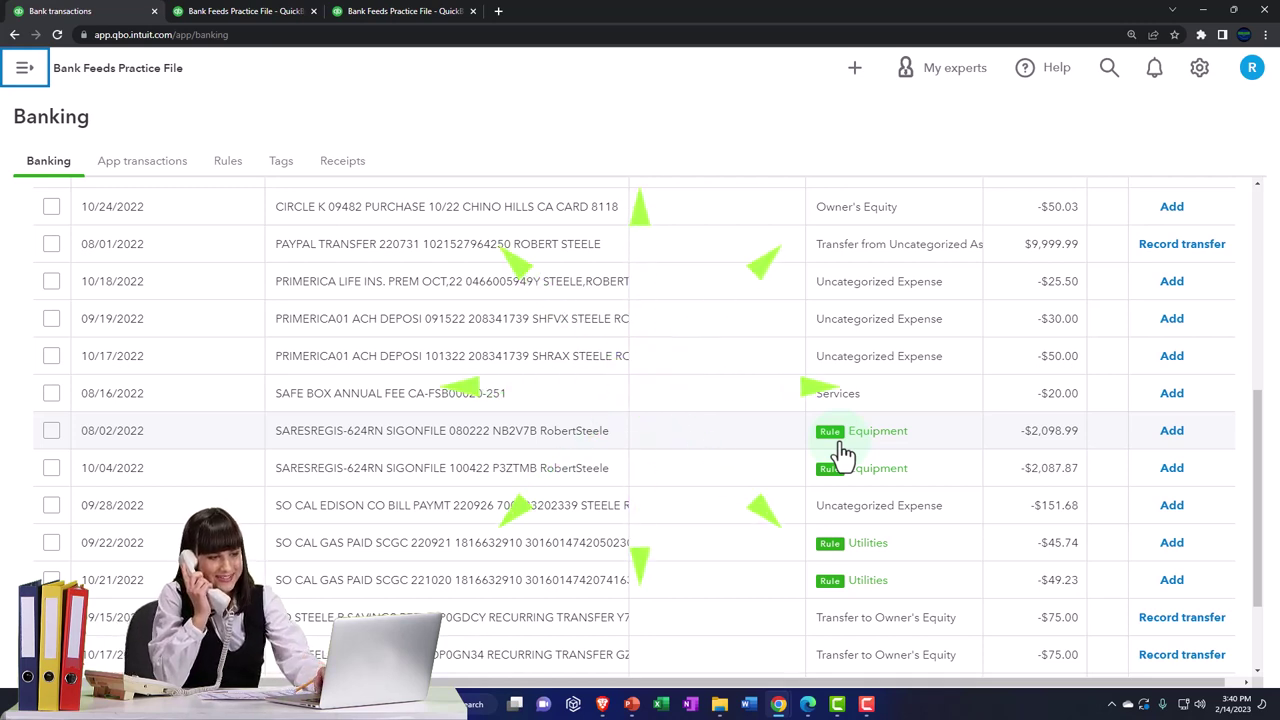
pyautogui.scroll(2, 750, 440)
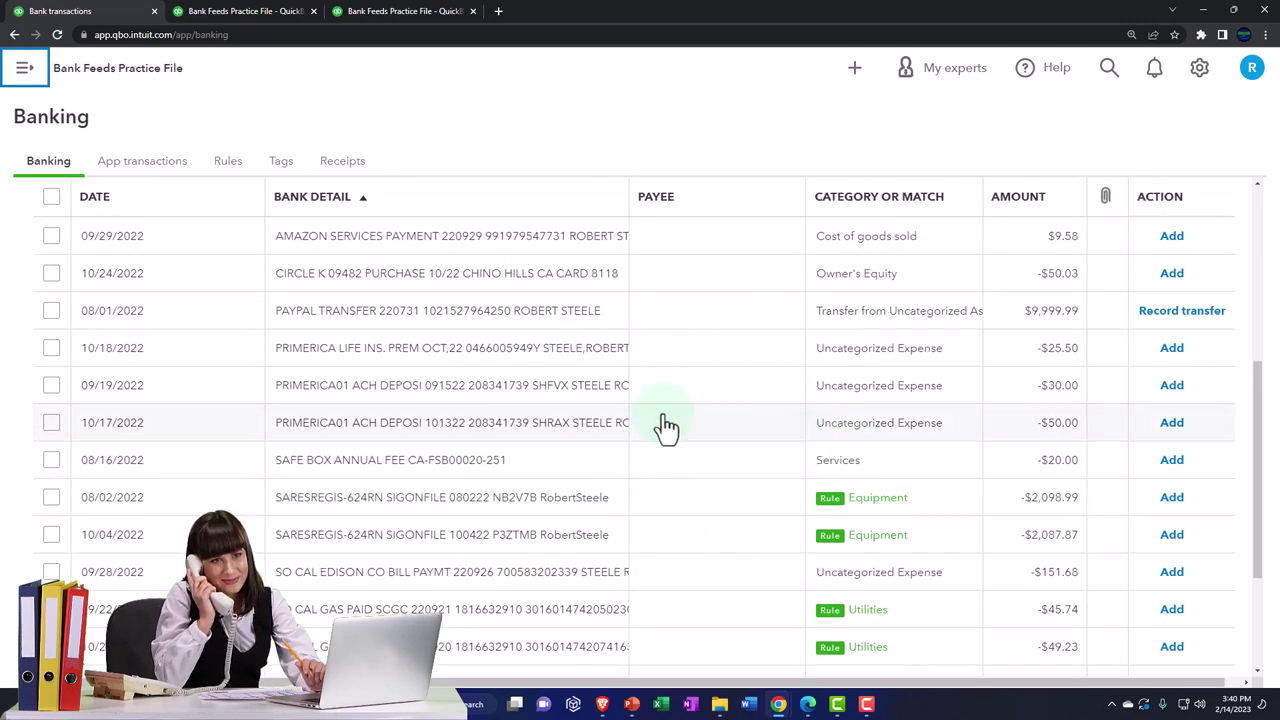
pyautogui.click(368, 210)
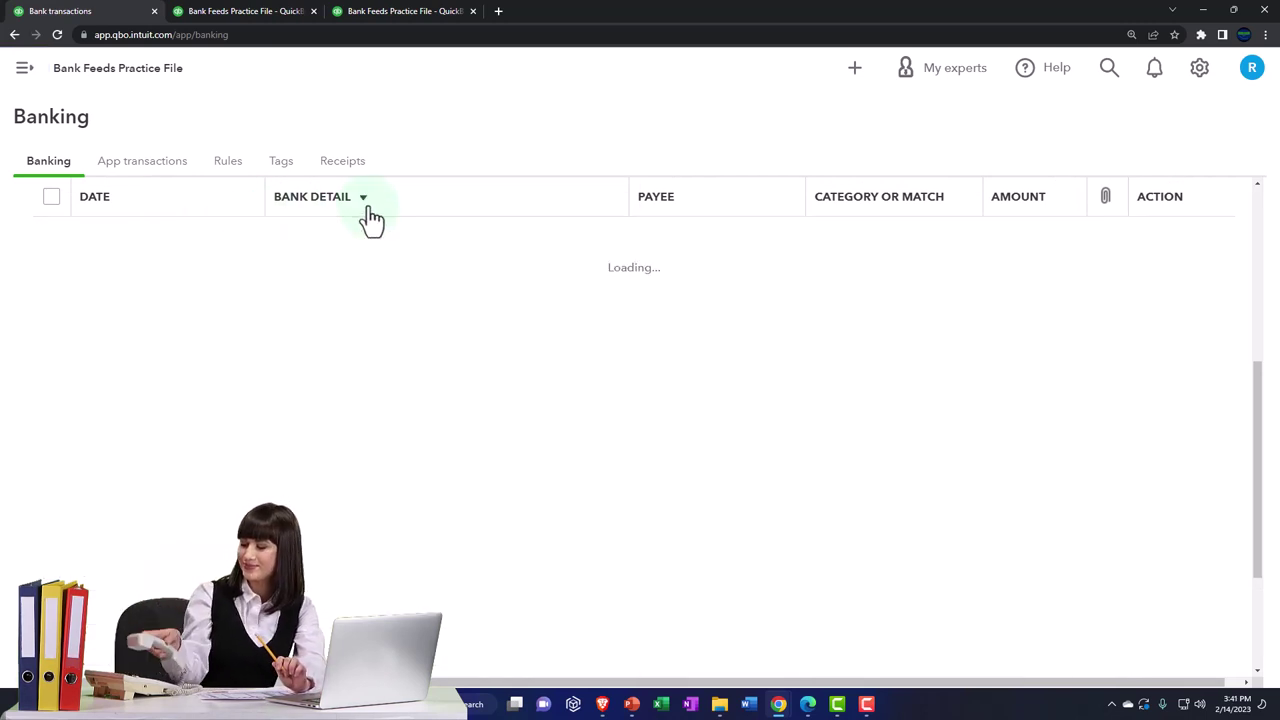
pyautogui.click(368, 210)
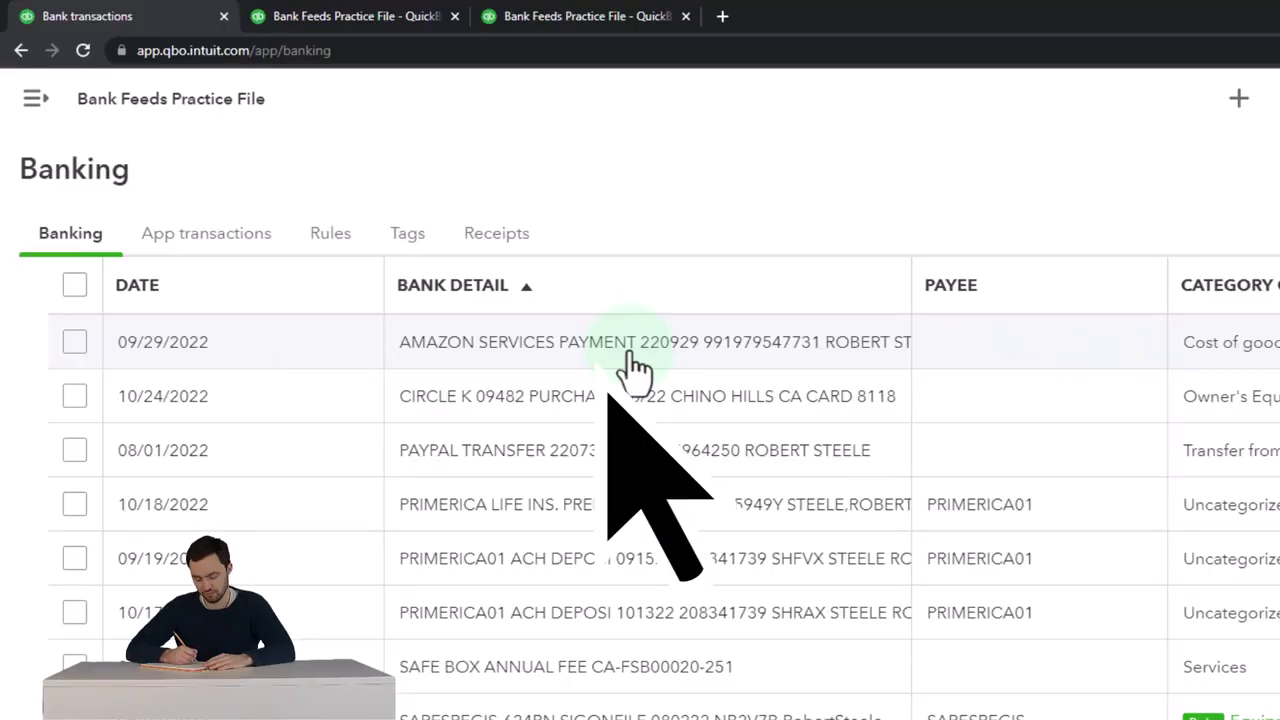
# Open the 09/29/2022 Amazon bank transaction and add AMAZON SERVICES, taken from its memo, as a new customer payee.
pyautogui.click(632, 365)
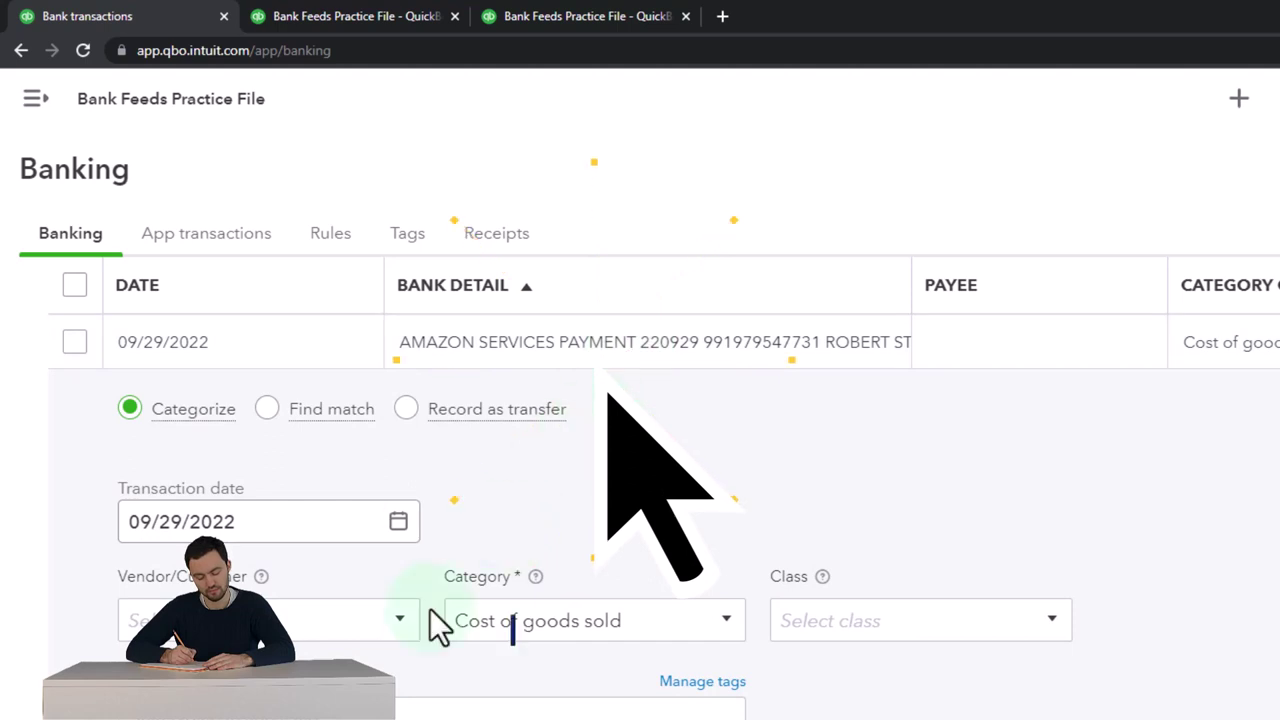
pyautogui.click(401, 621)
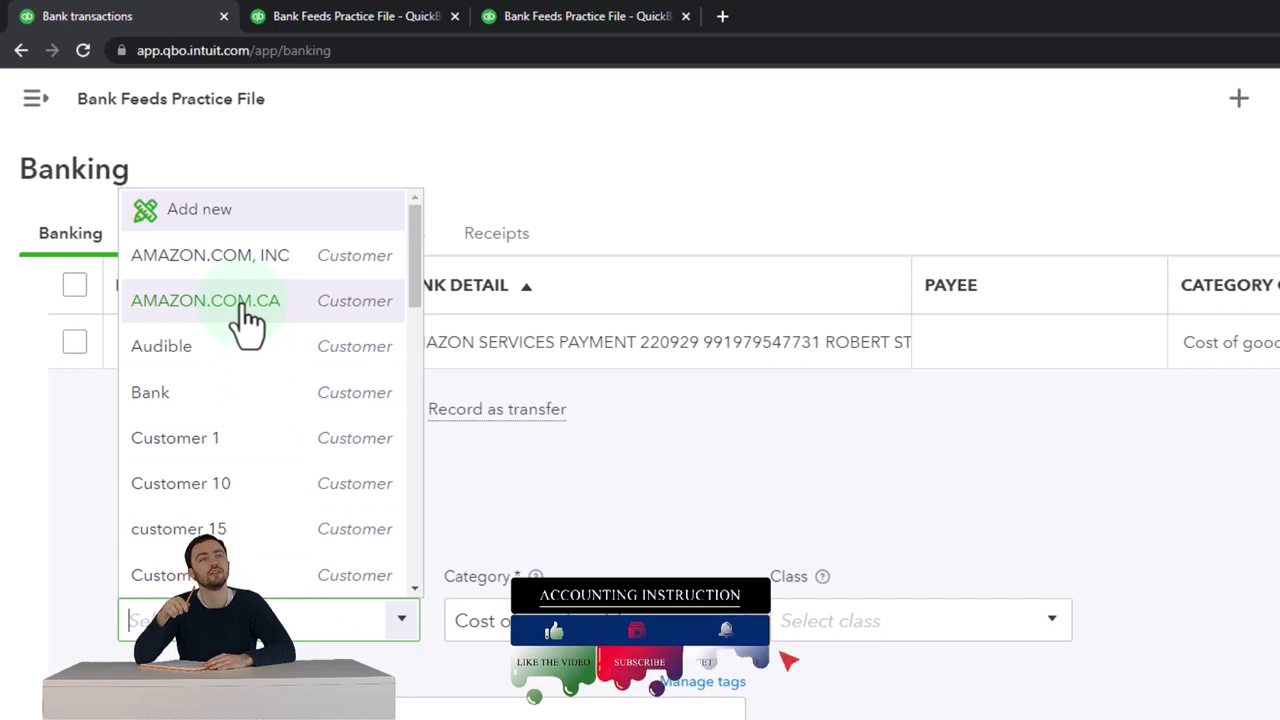
pyautogui.click(556, 490)
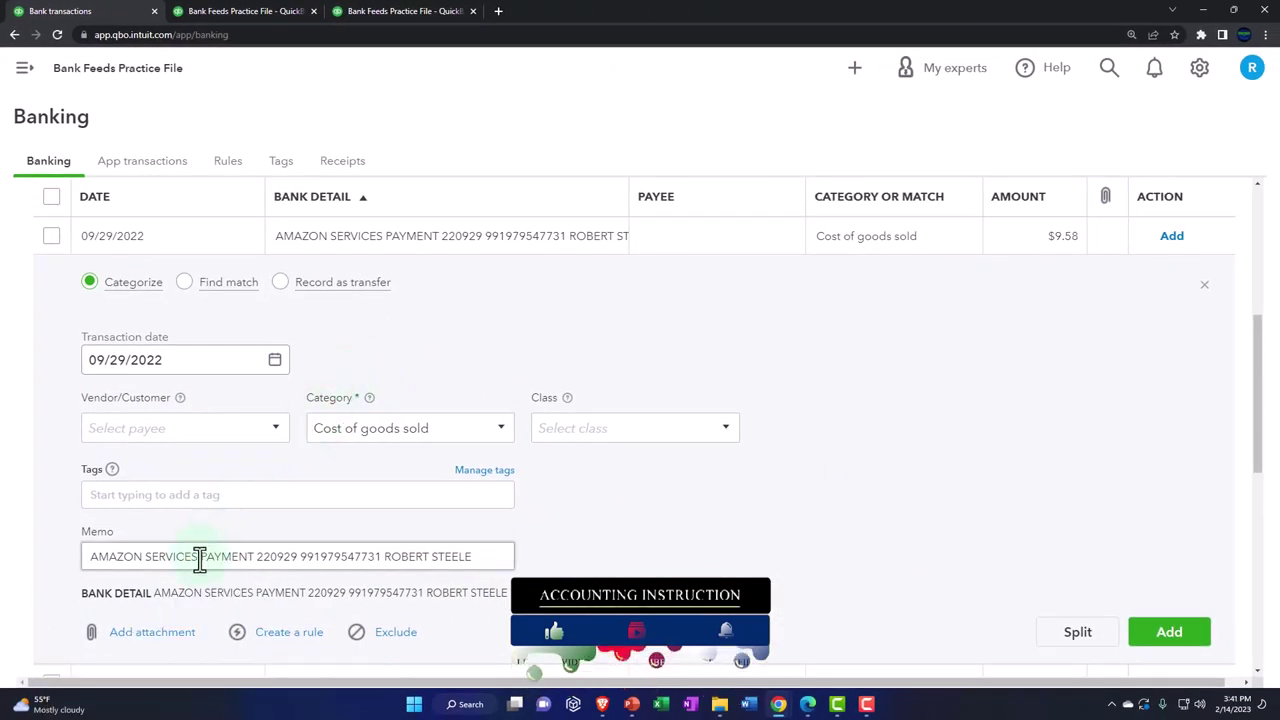
pyautogui.moveTo(199, 557); pyautogui.dragTo(105, 558)
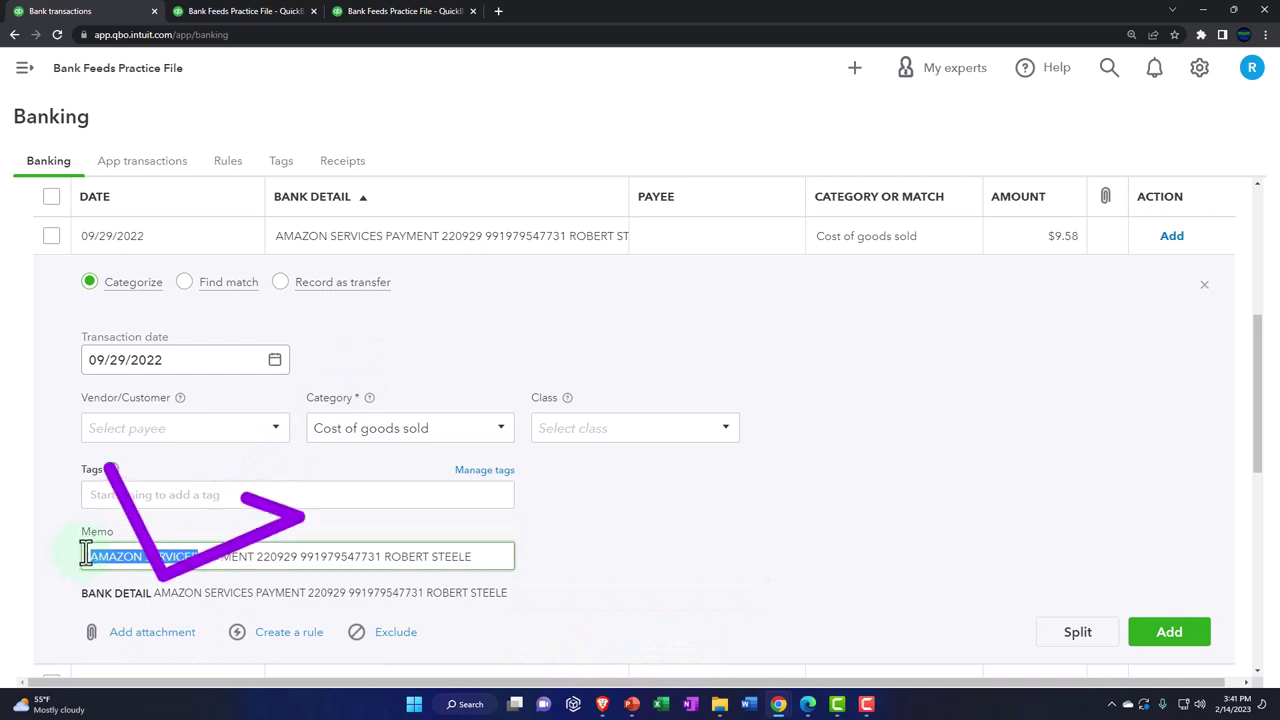
pyautogui.click(134, 427)
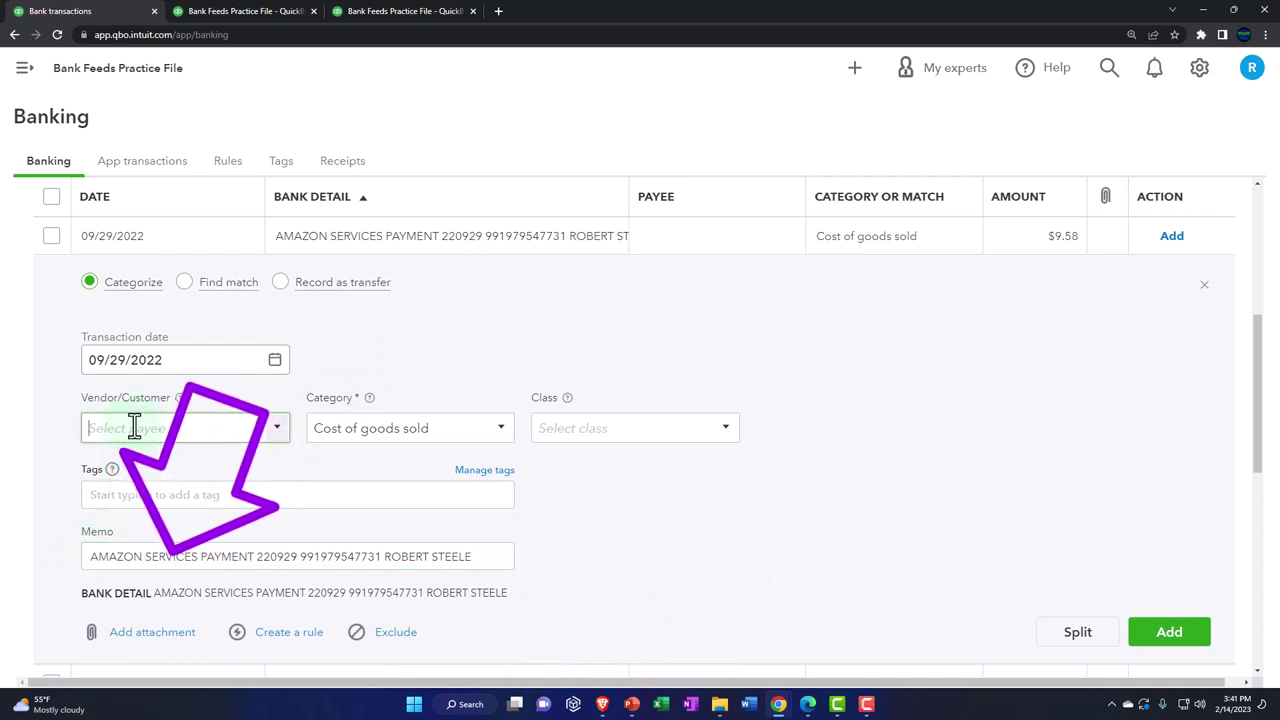
pyautogui.write('AMAZON SERVICES')
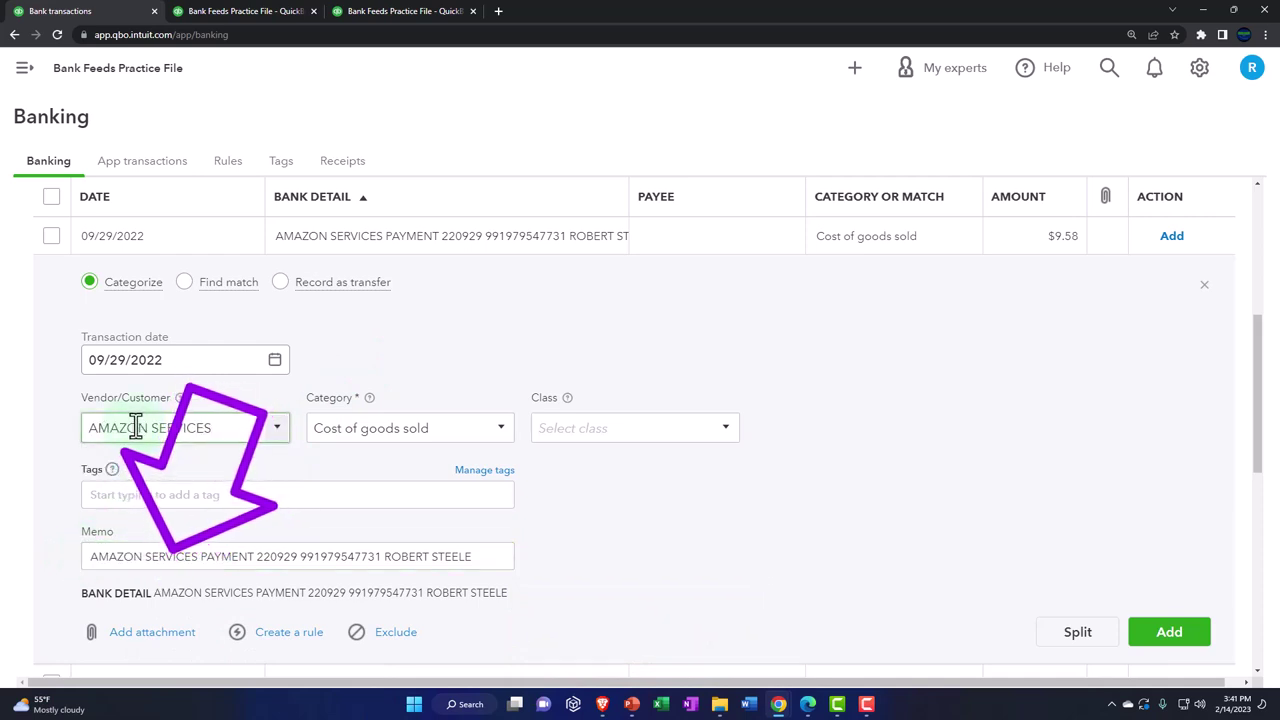
pyautogui.press('Return')
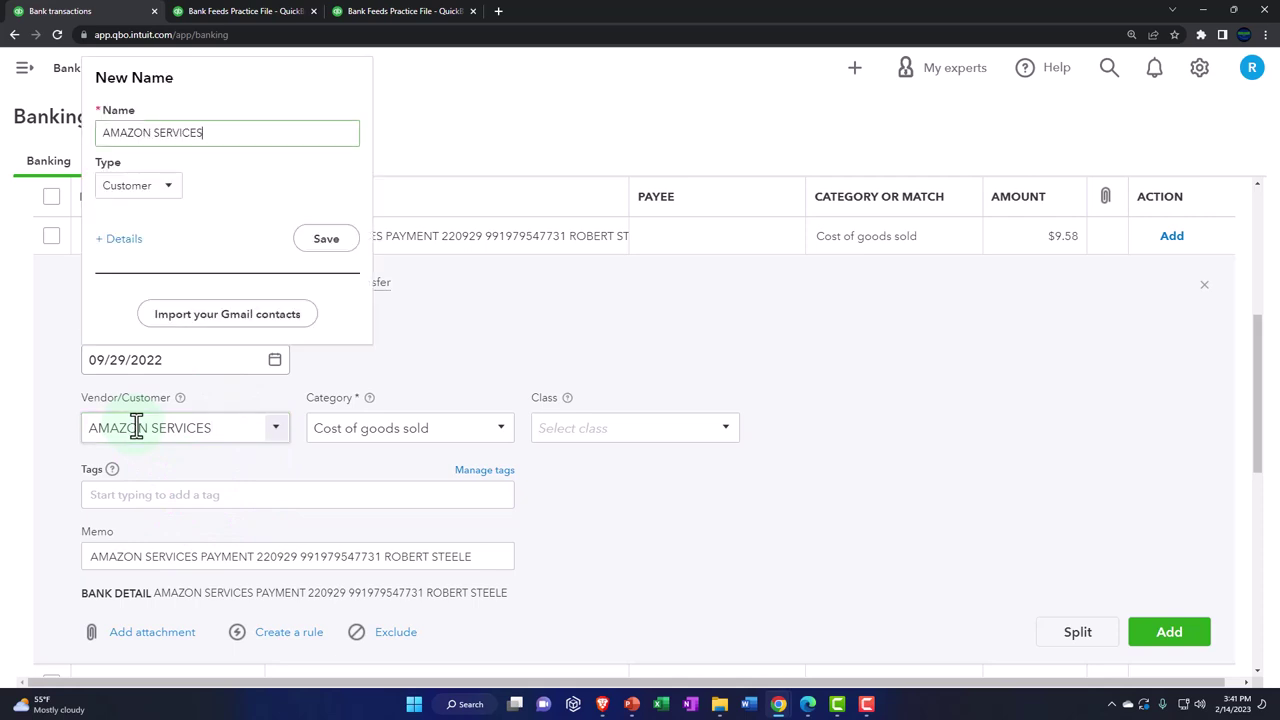
pyautogui.click(330, 242)
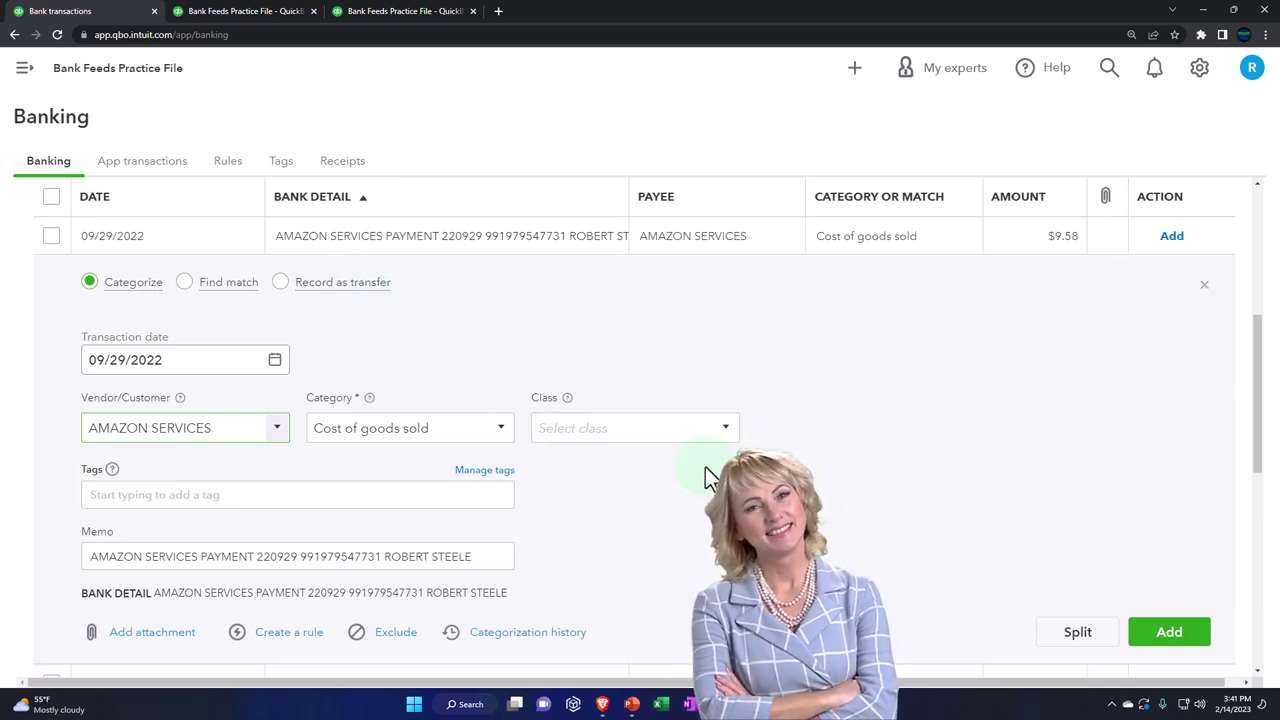
# Start a bank rule from the Amazon transaction and name it AMAZON SERVICES.
pyautogui.scroll(-1, 706, 470)
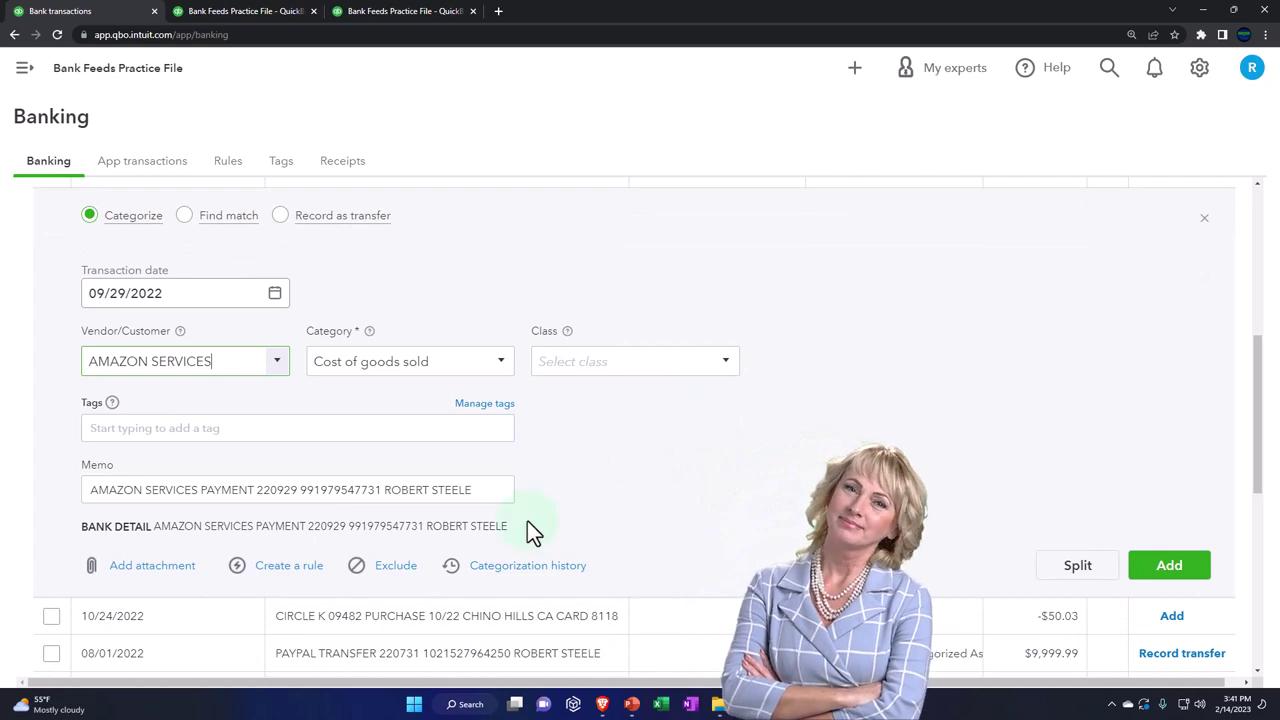
pyautogui.click(286, 566)
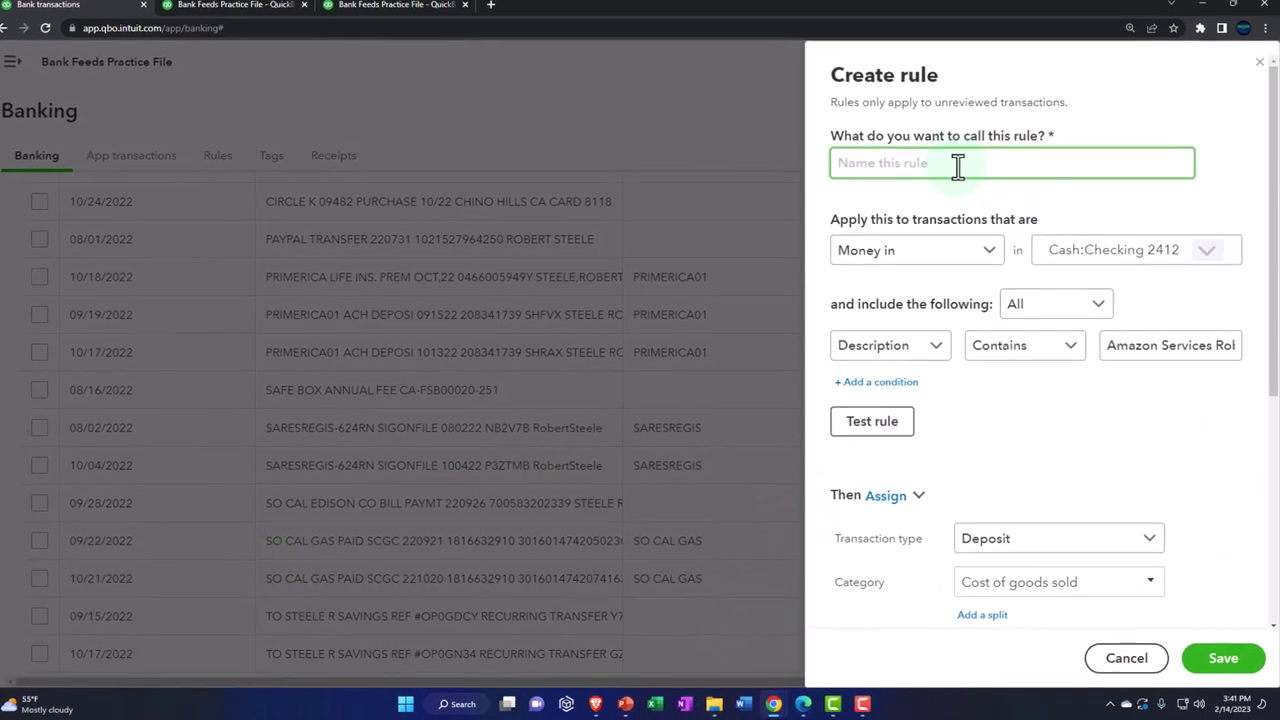
pyautogui.write('AMAZON SERVICES')
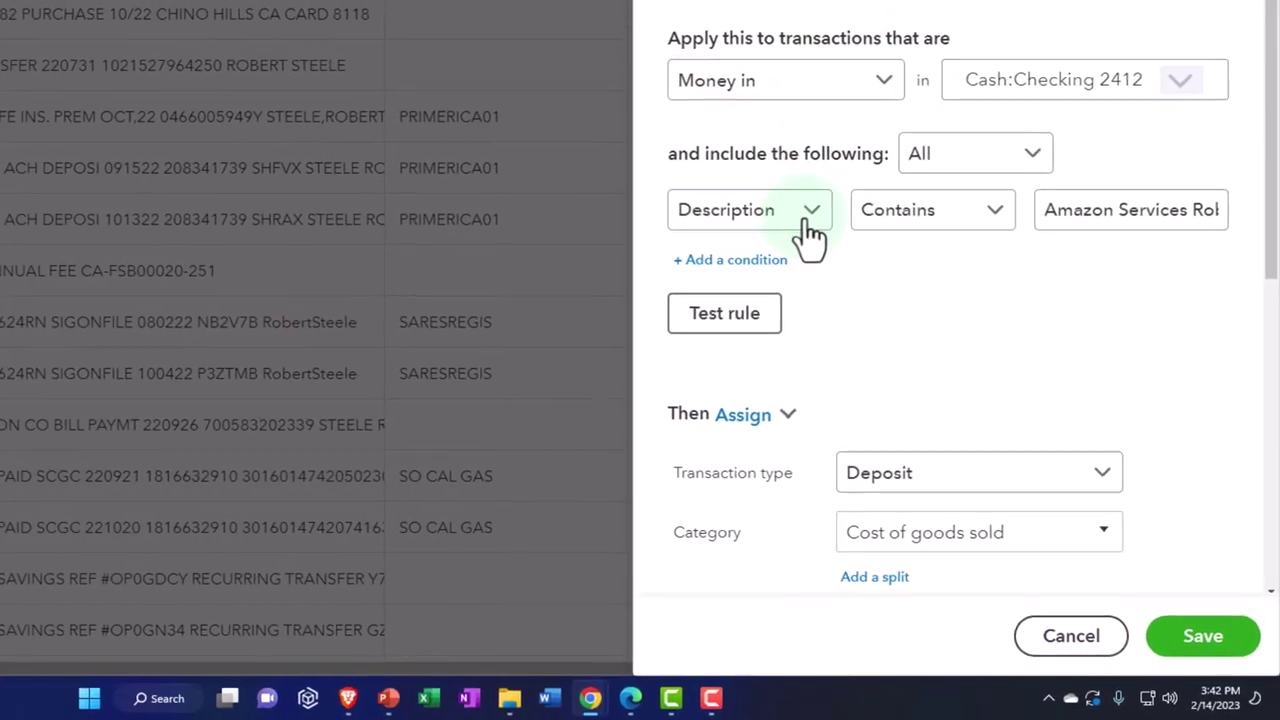
# Set the rule's condition to bank text containing AMAZON SERVICES, copied from the bank memo, and test the rule.
pyautogui.click(806, 222)
pyautogui.click(763, 308)
pyautogui.scroll(-3, 958, 415)
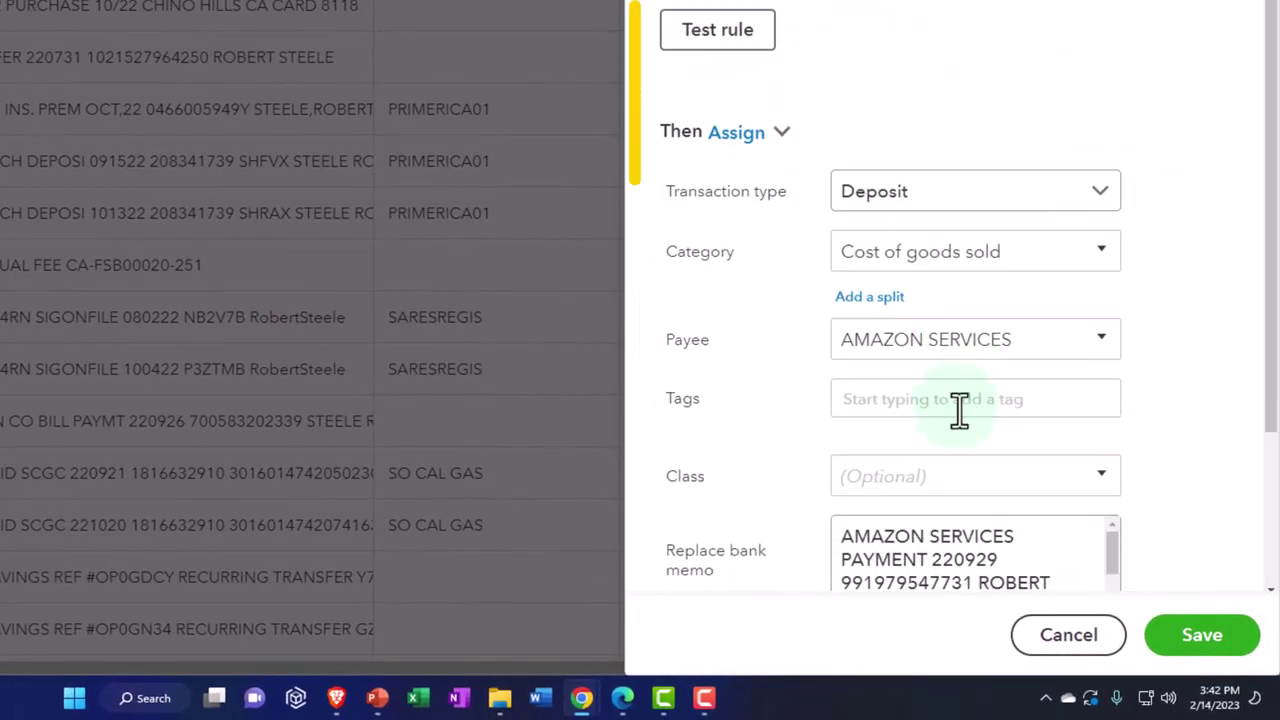
pyautogui.scroll(-1, 1020, 400)
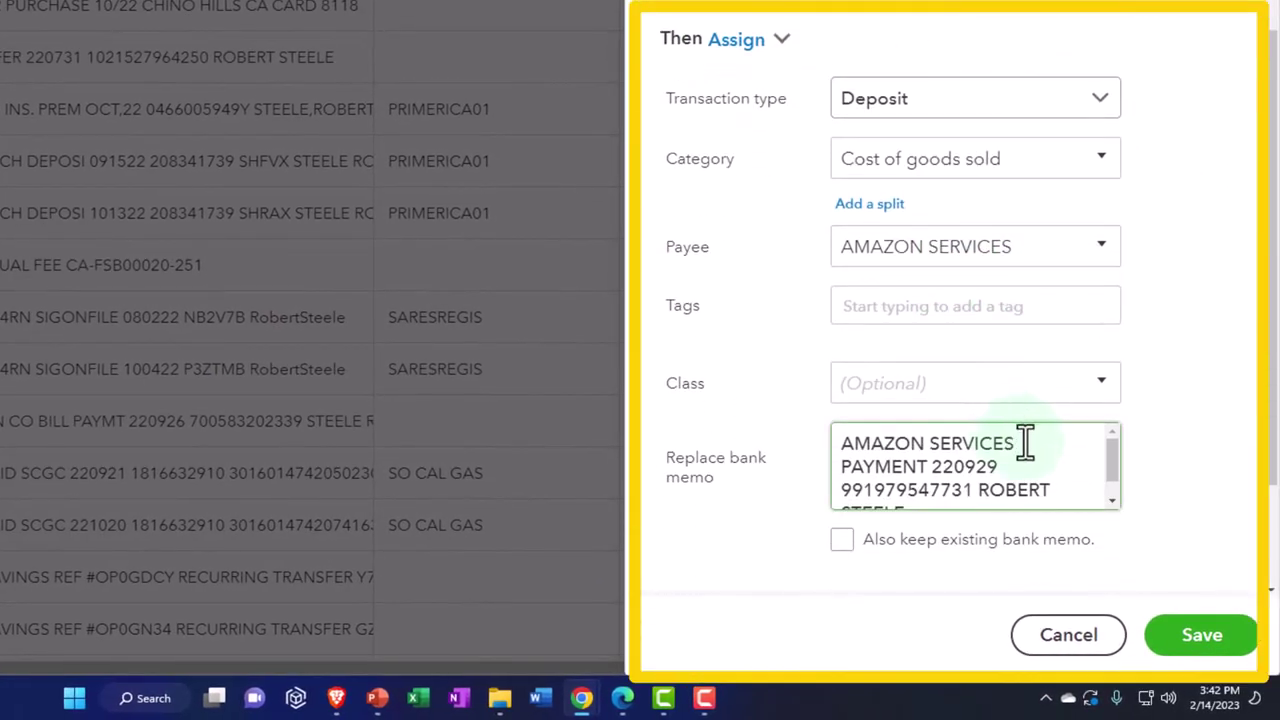
pyautogui.moveTo(1025, 441); pyautogui.dragTo(873, 443)
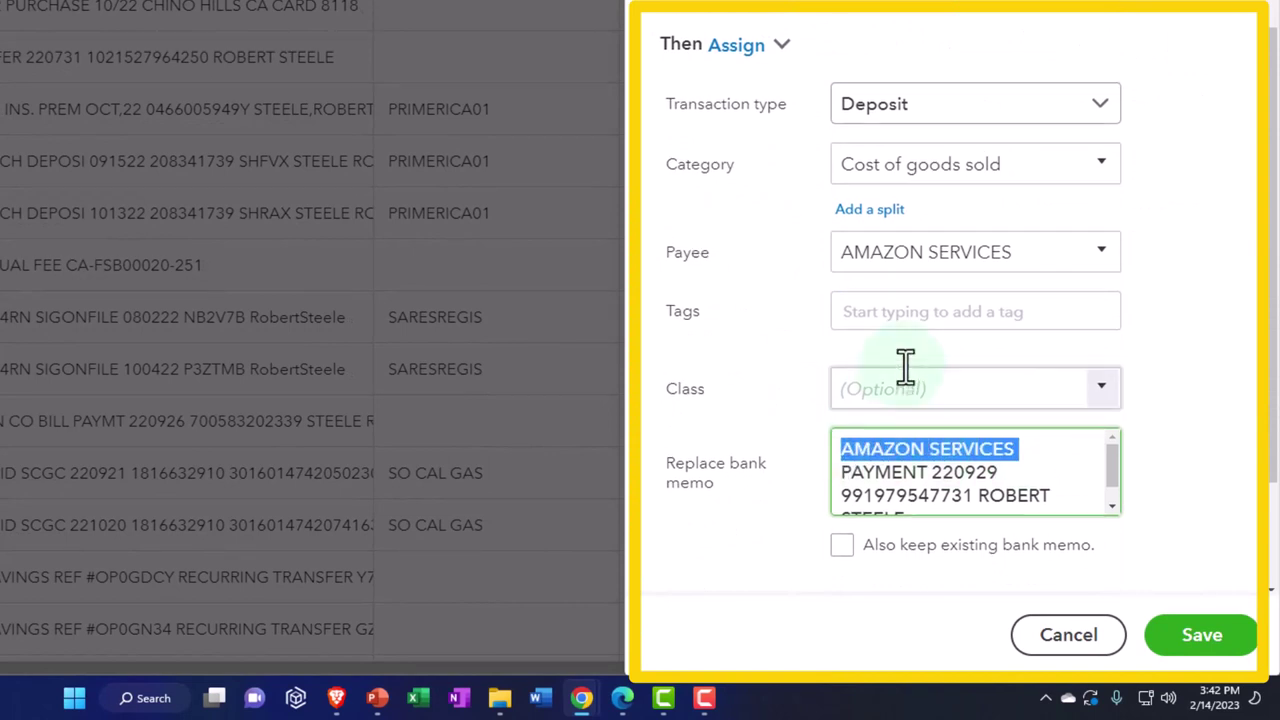
pyautogui.scroll(4, 1000, 270)
pyautogui.moveTo(1044, 205); pyautogui.dragTo(1275, 225)
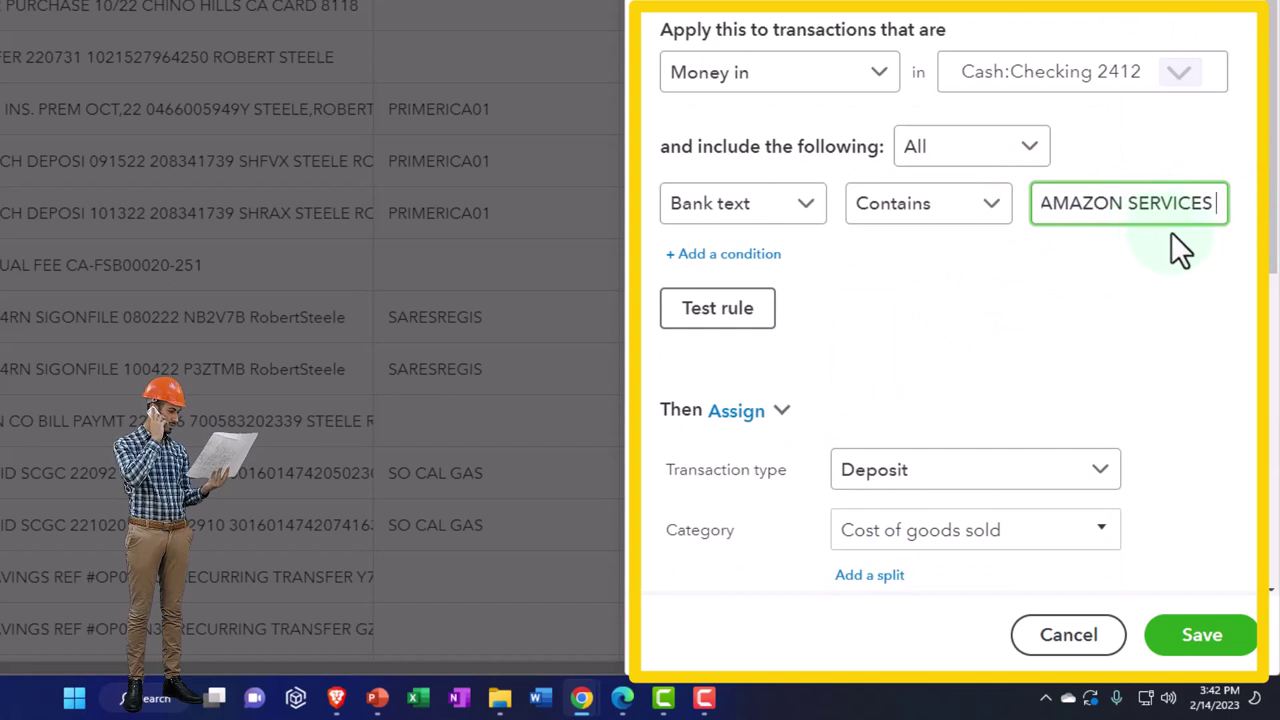
pyautogui.click(735, 325)
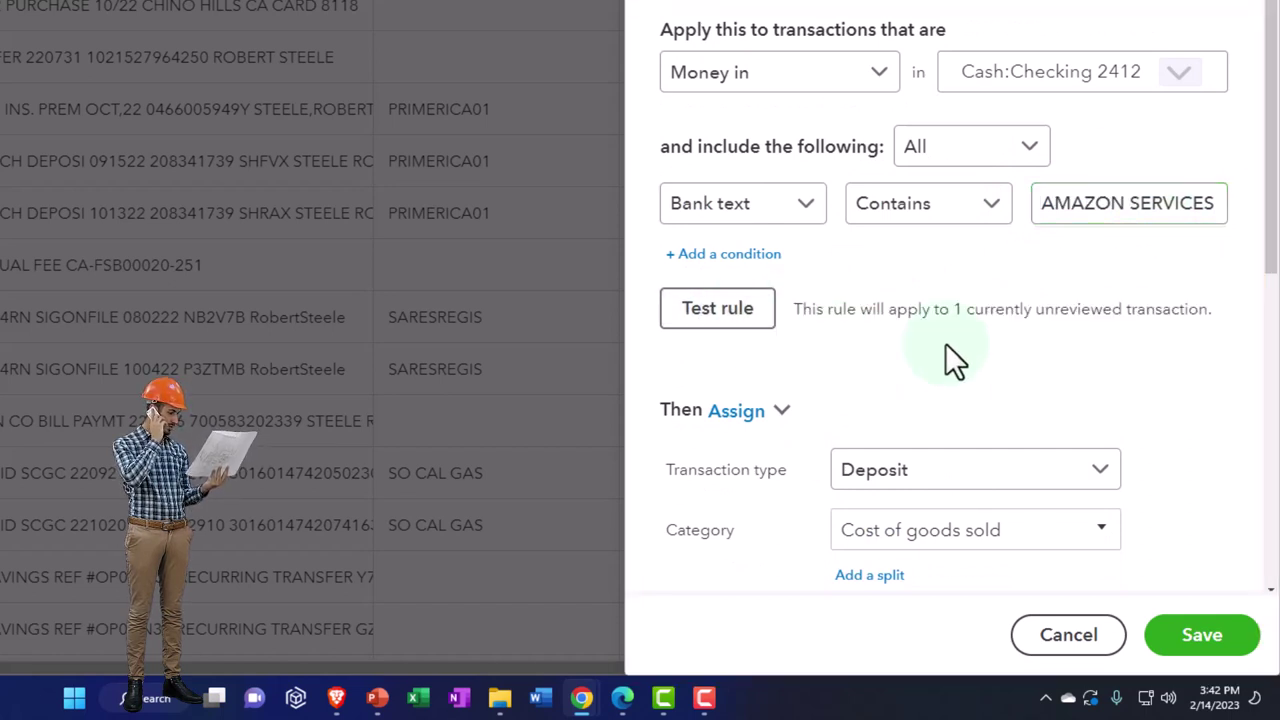
# Look through the rule's categories and start a new account with account type Income and detail type Other Primary Income.
pyautogui.scroll(-2, 945, 343)
pyautogui.scroll(-1, 740, 377)
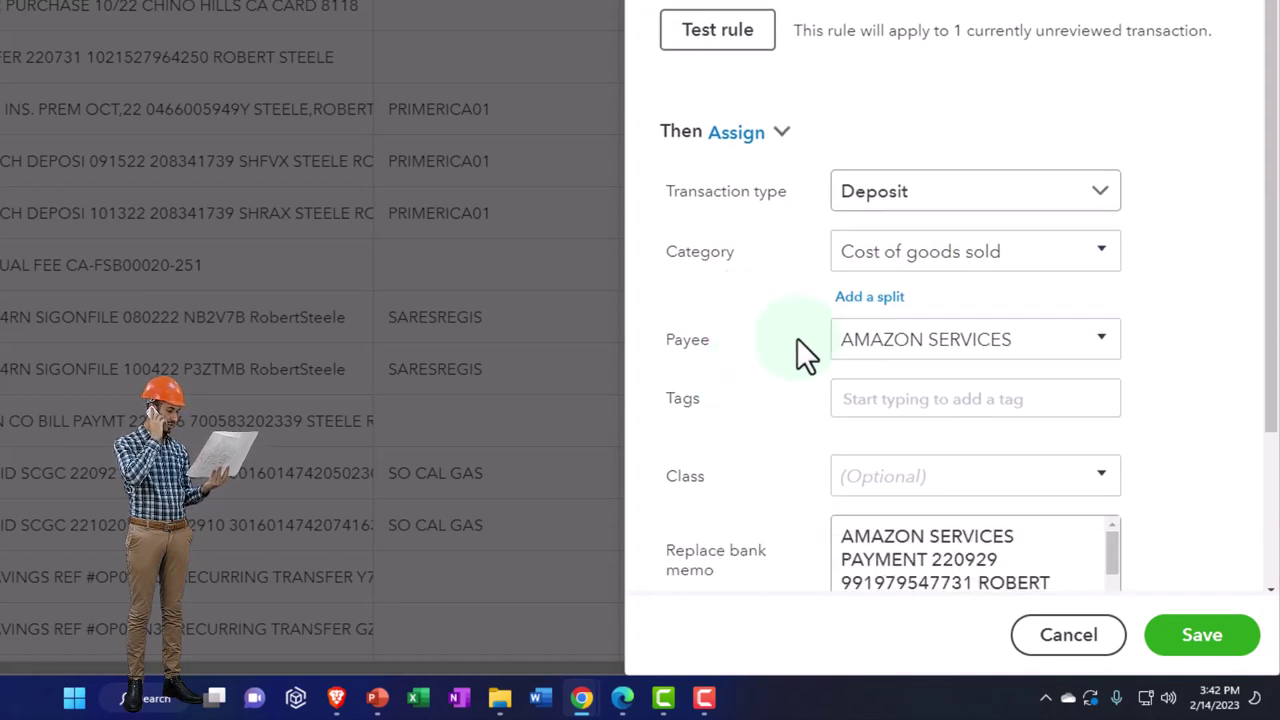
pyautogui.click(1108, 265)
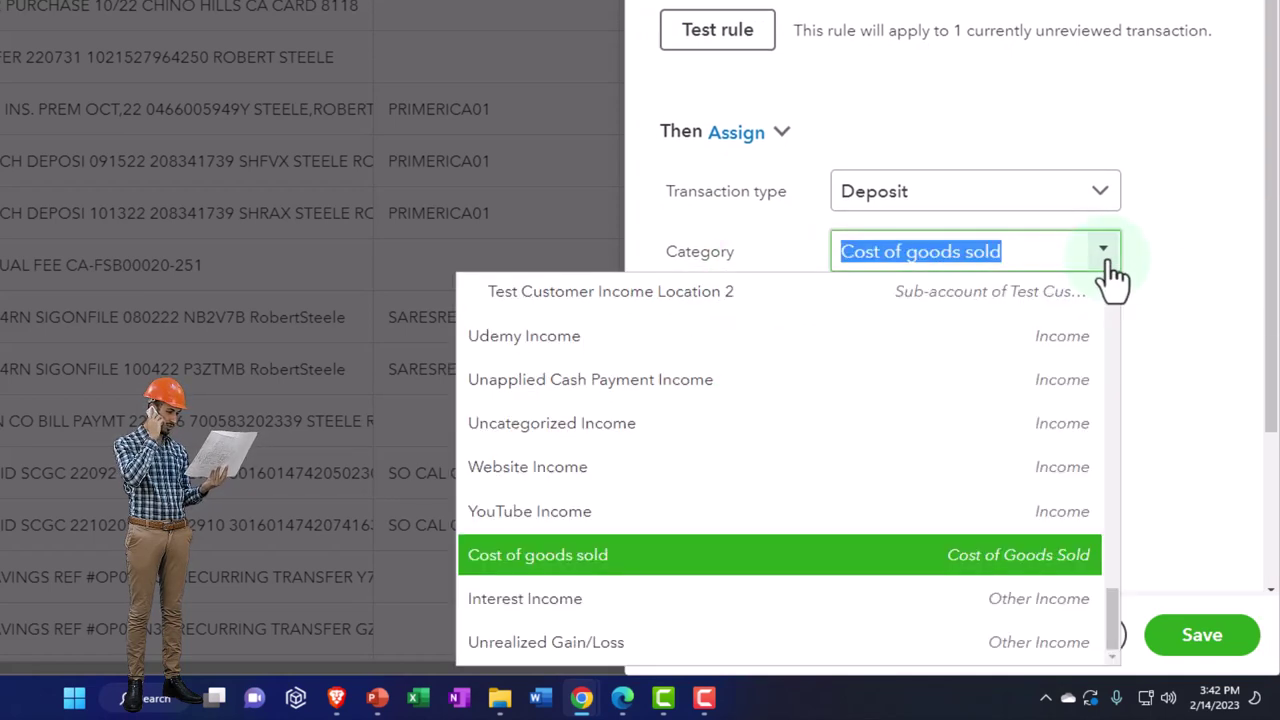
pyautogui.scroll(4, 1020, 412)
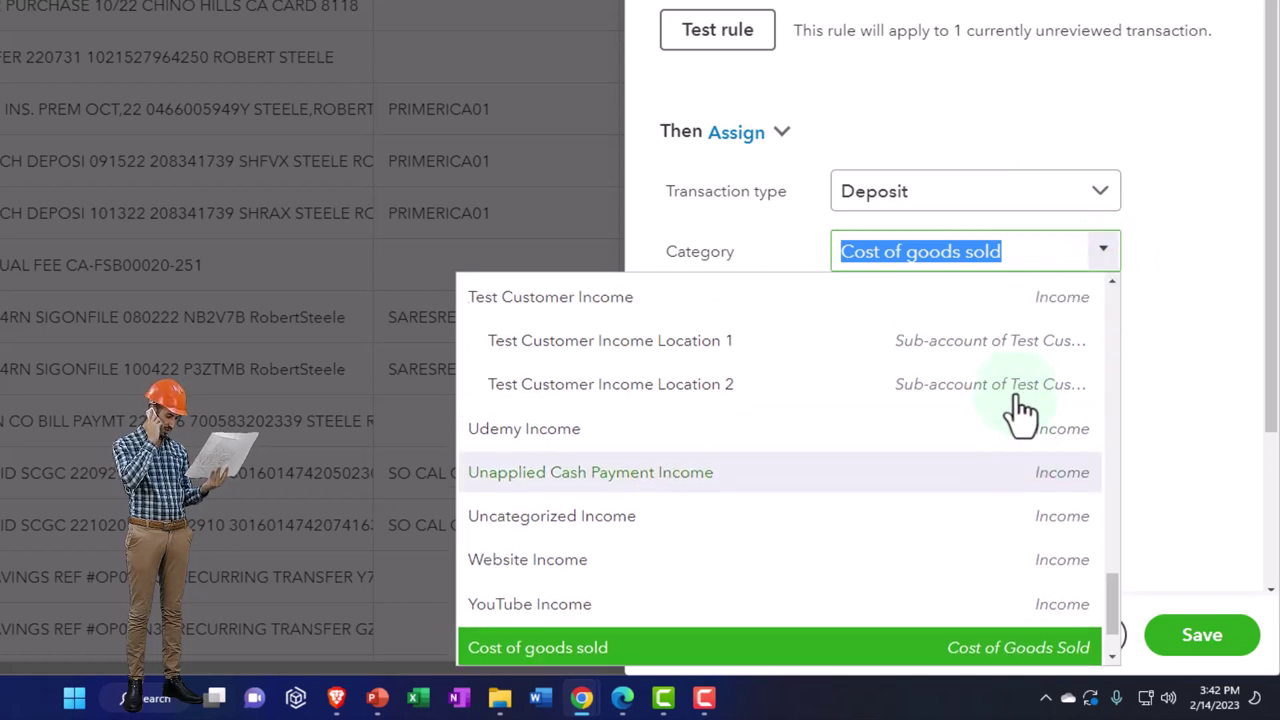
pyautogui.scroll(4, 1016, 410)
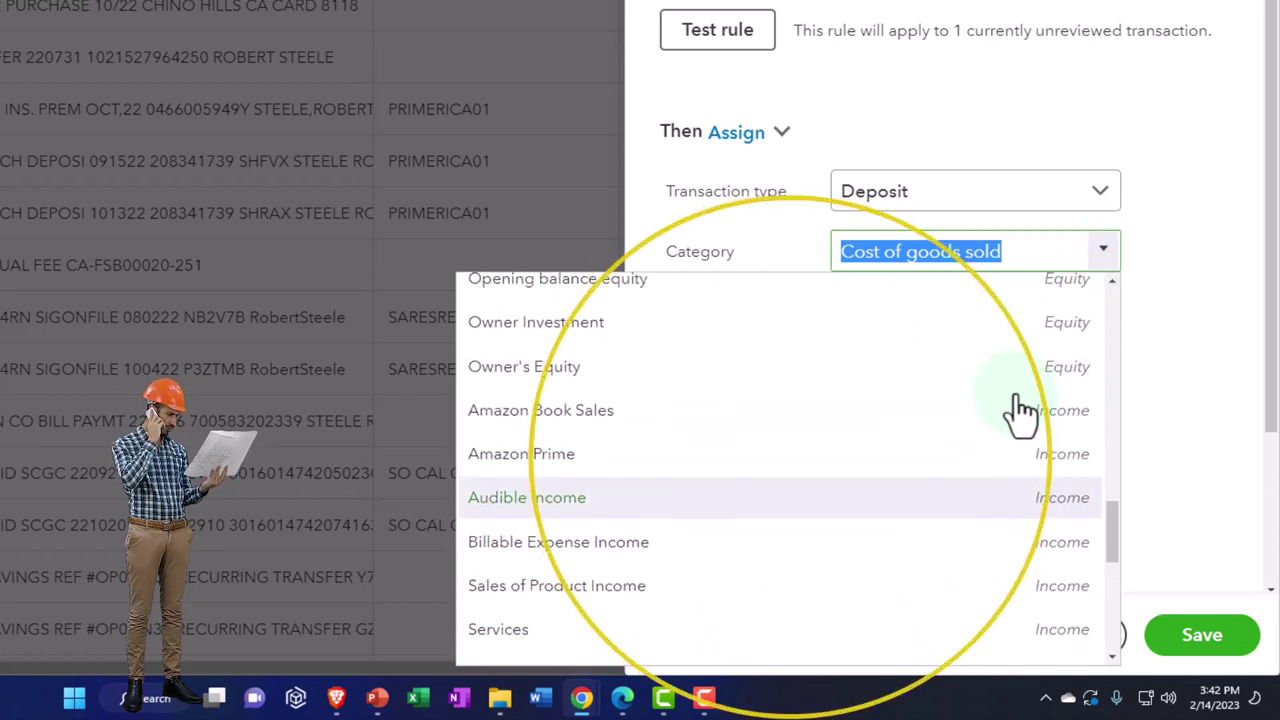
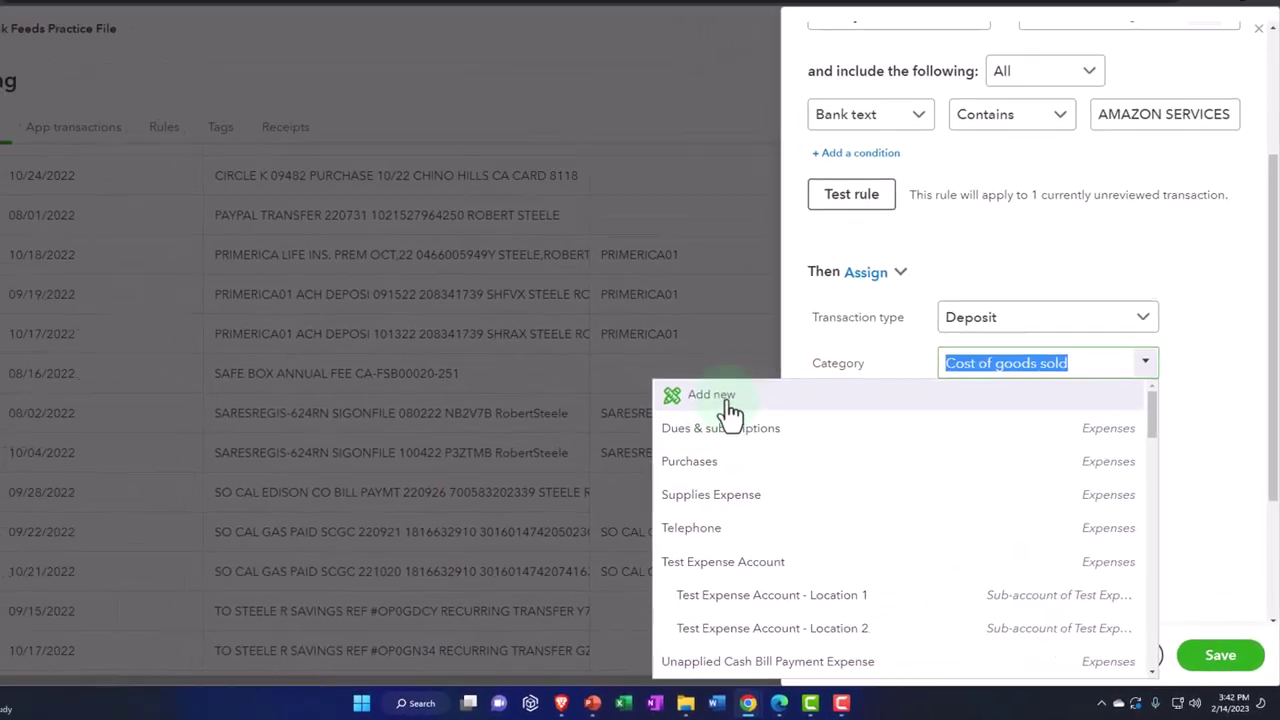
pyautogui.click(718, 395)
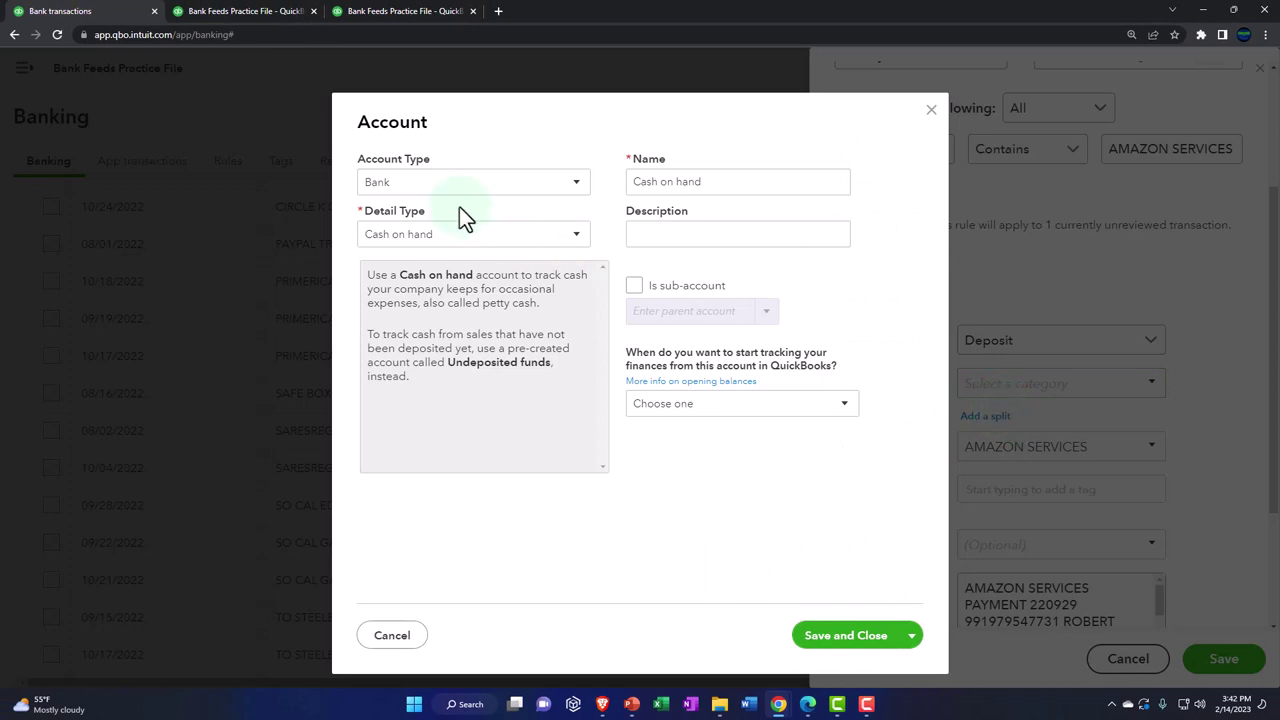
pyautogui.click(440, 185)
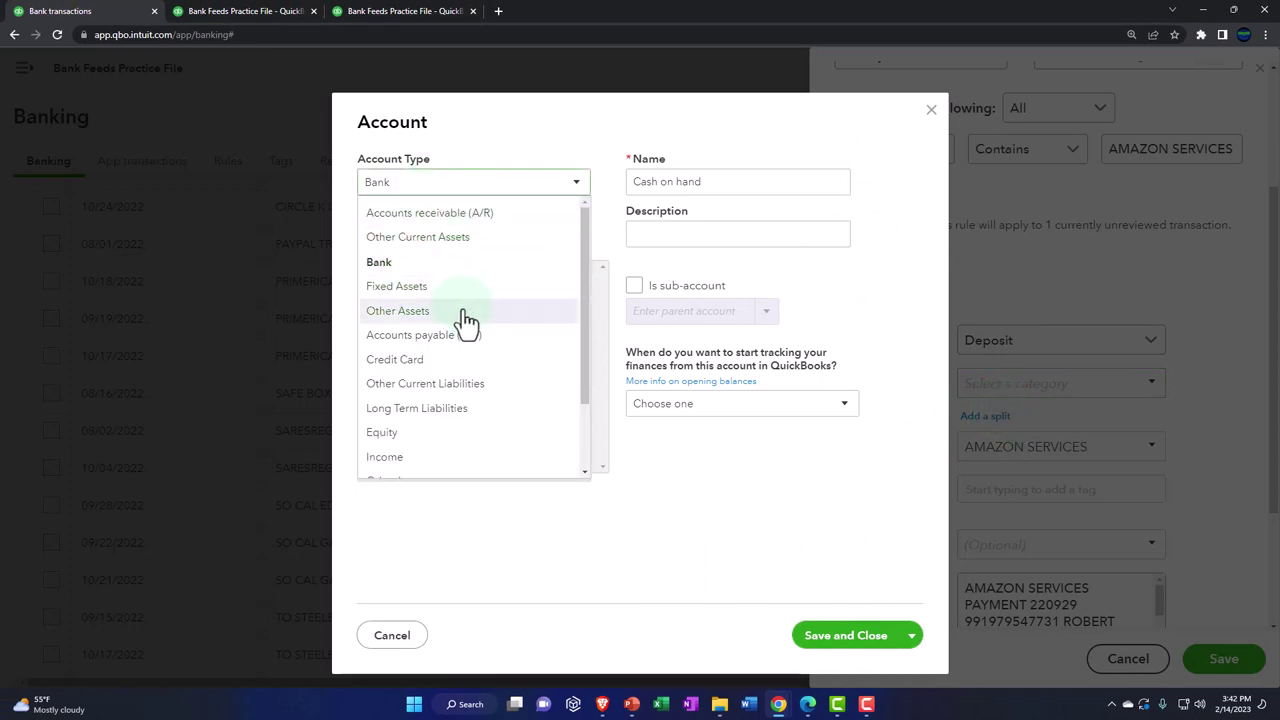
pyautogui.click(434, 455)
pyautogui.click(577, 240)
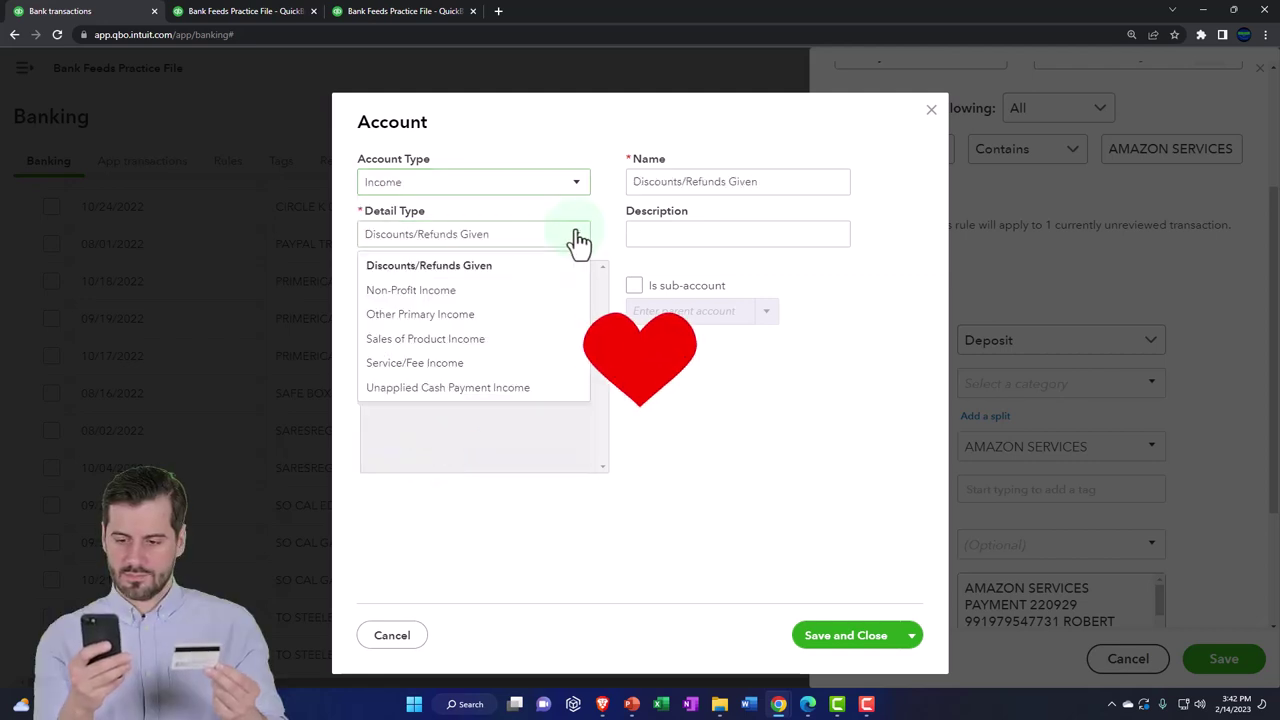
pyautogui.click(560, 314)
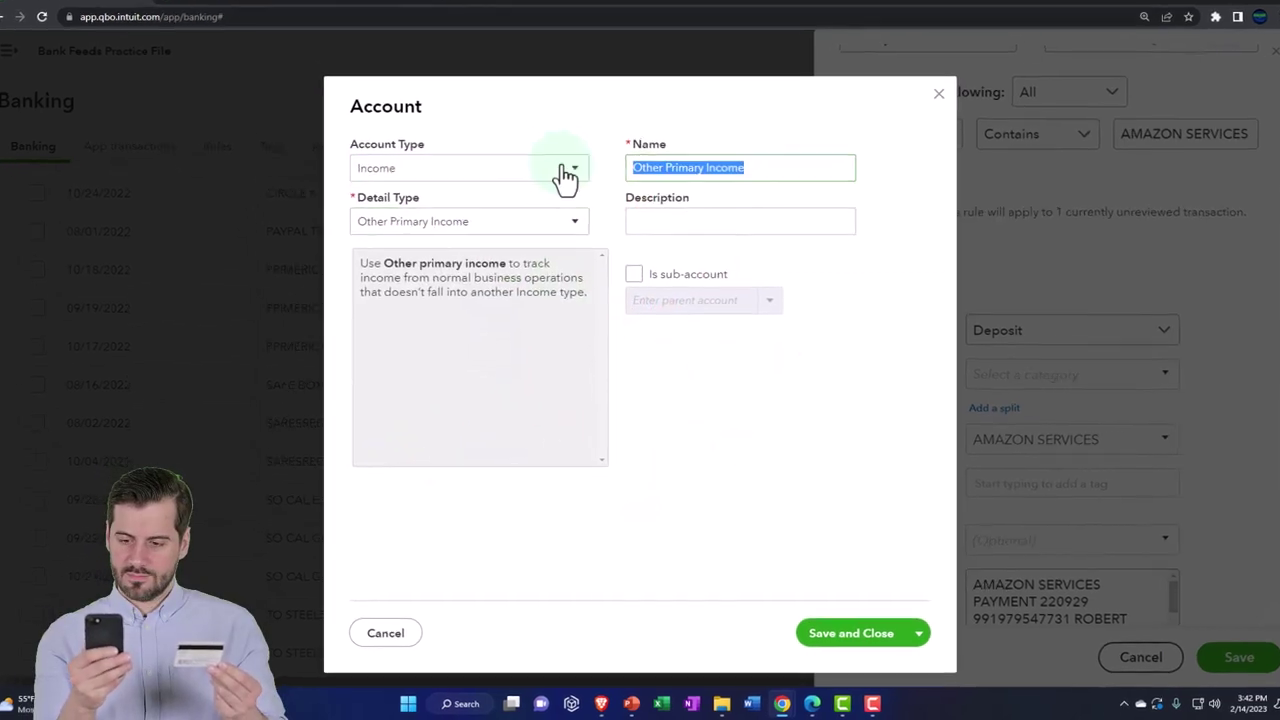
# Name the new income account Amazon - Affiliate Marketing, correcting the spelling, and save it as the rule's category.
pyautogui.write('A')
pyautogui.write('mazon - ')
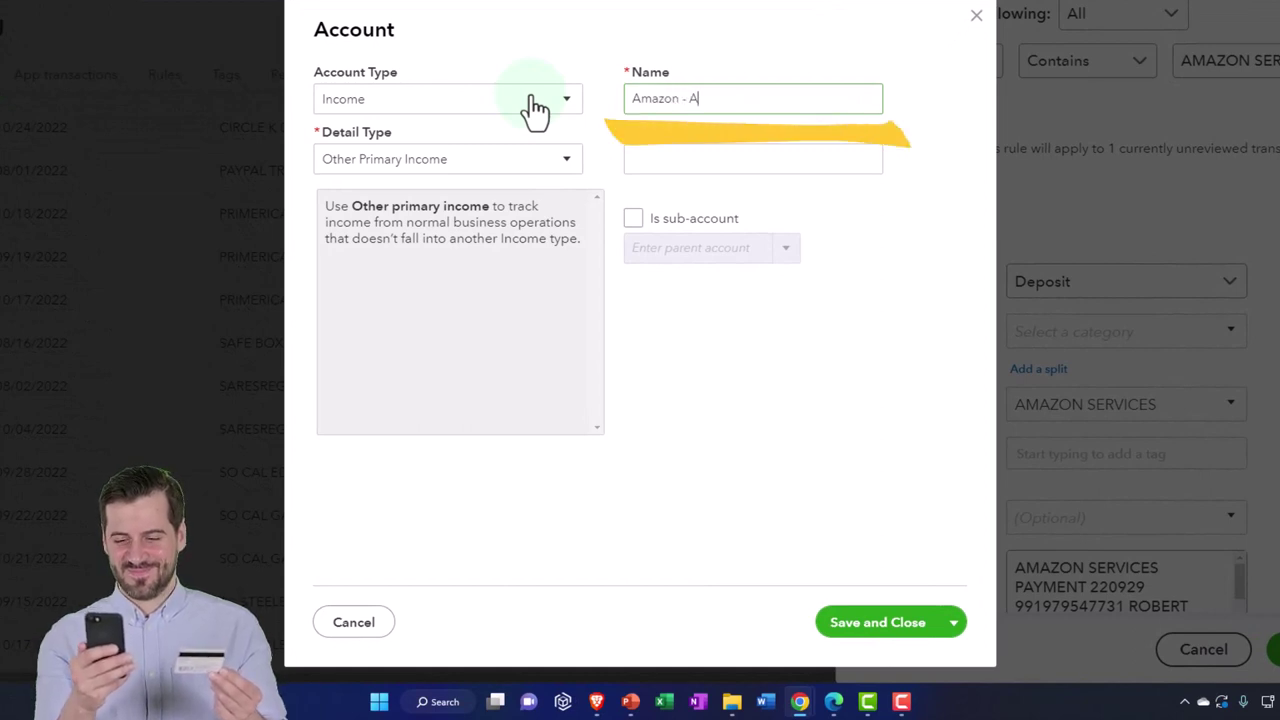
pyautogui.write('Affiliat Marketing')
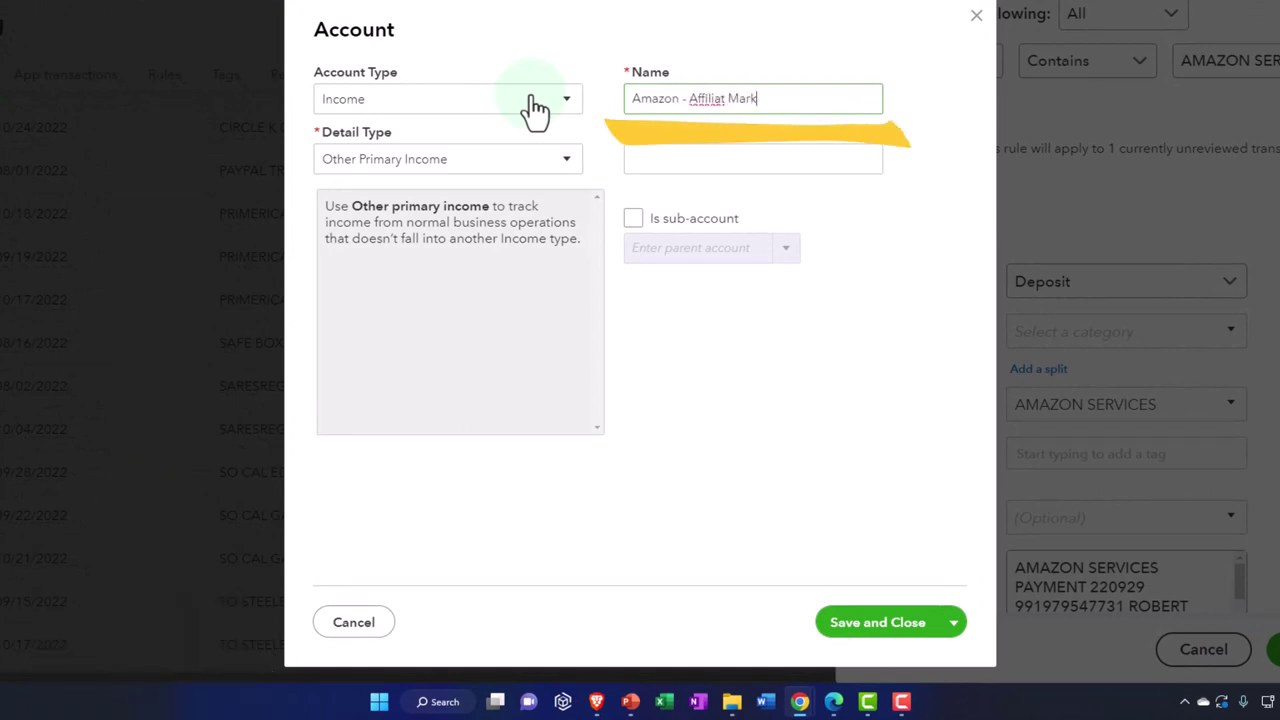
pyautogui.rightClick(703, 100)
pyautogui.click(732, 115)
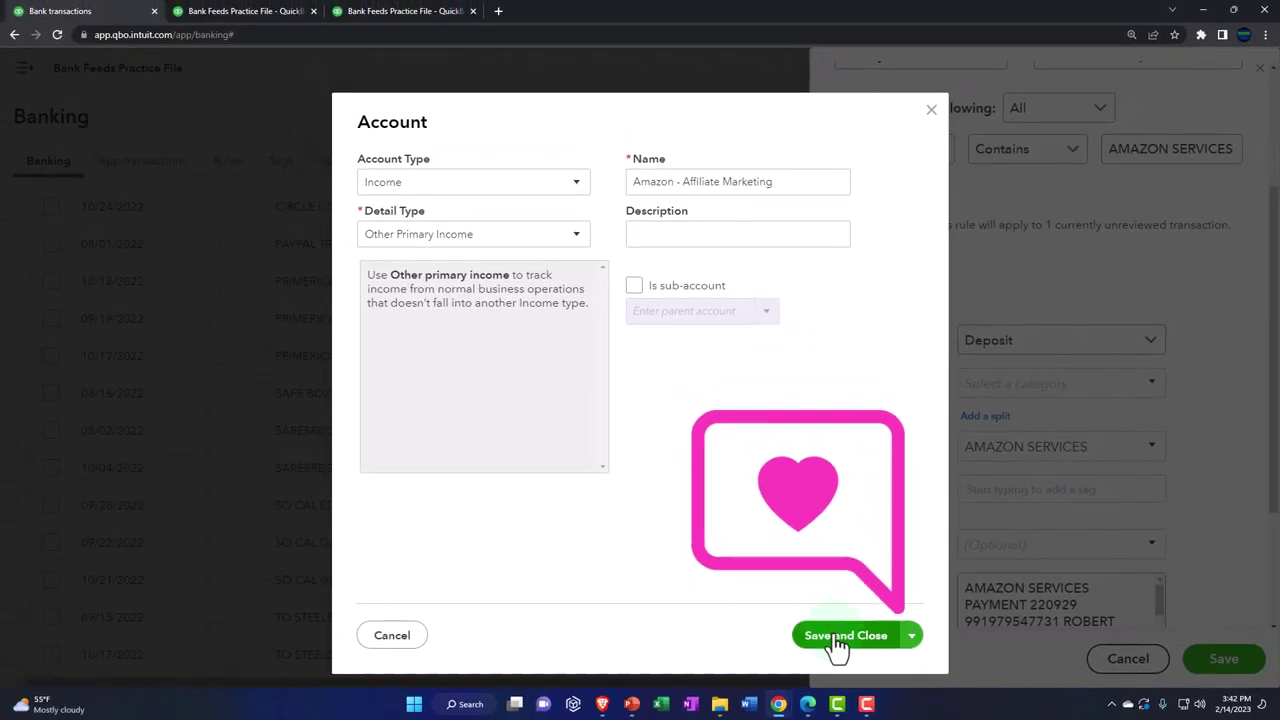
pyautogui.click(836, 637)
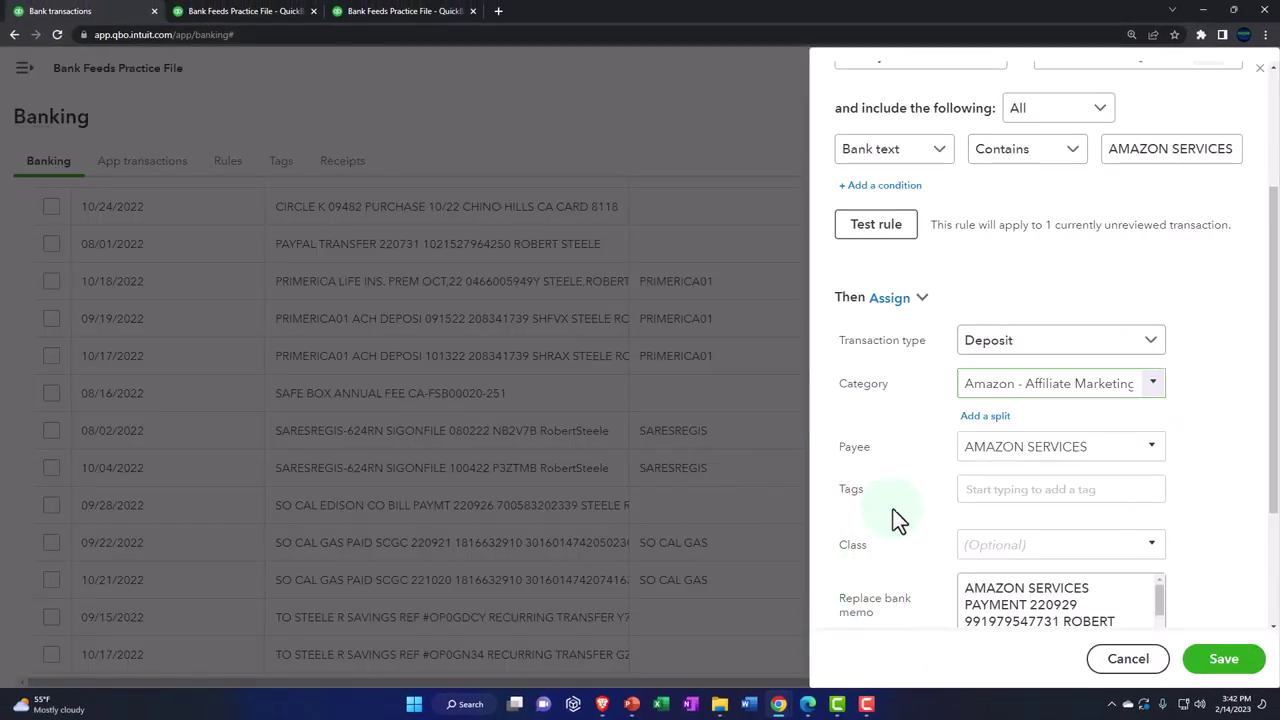
# Save the Amazon rule and add the matching 09/29/2022 Amazon Services deposit to the books.
pyautogui.scroll(-2, 891, 509)
pyautogui.click(1218, 660)
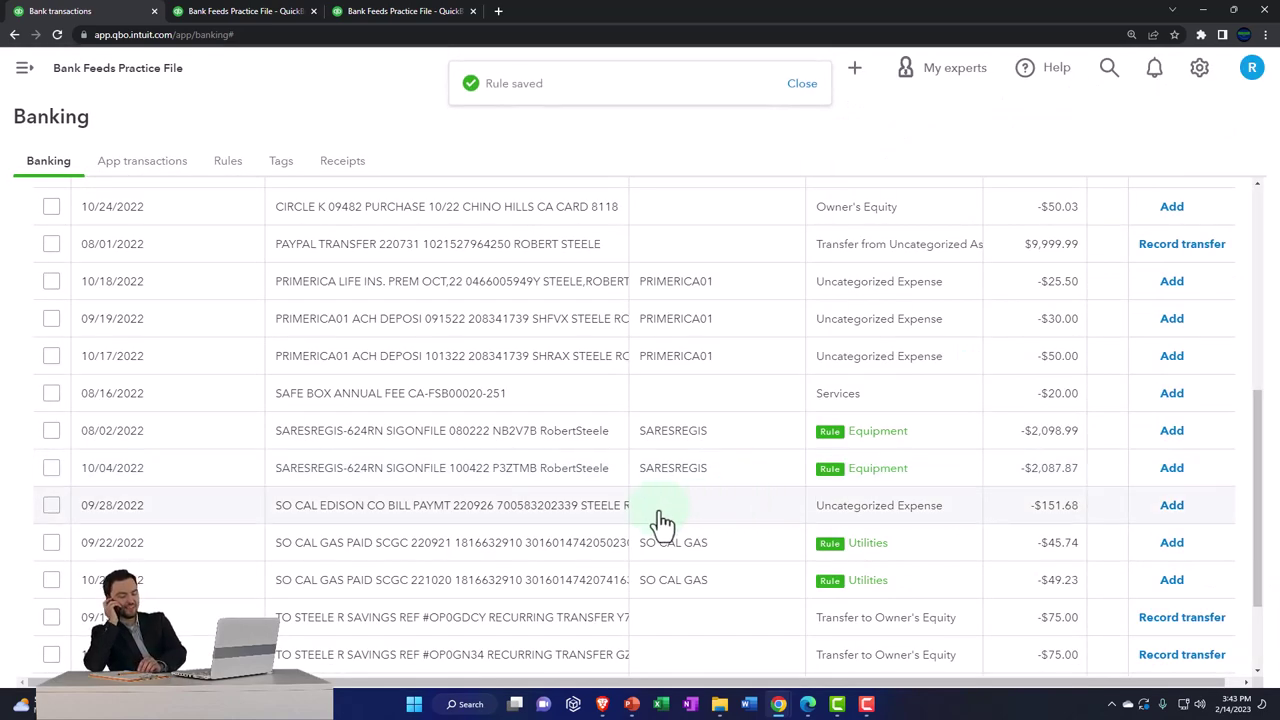
pyautogui.scroll(3, 660, 522)
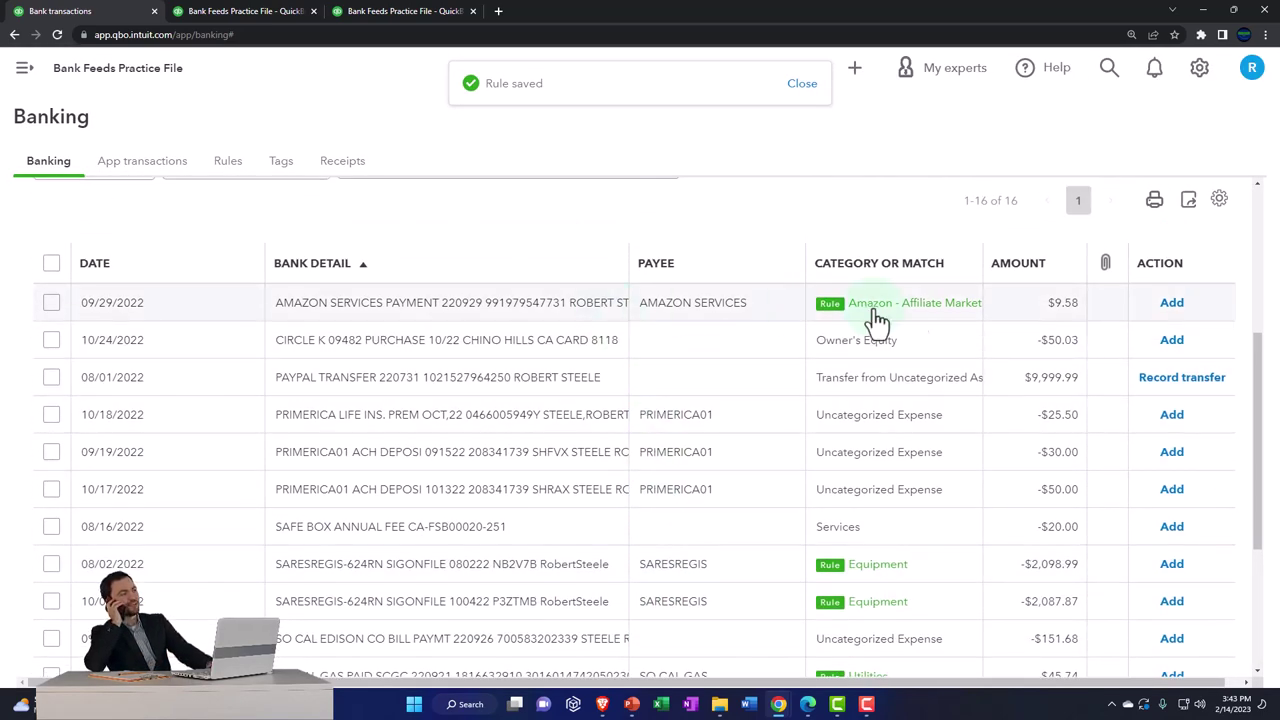
pyautogui.click(1171, 303)
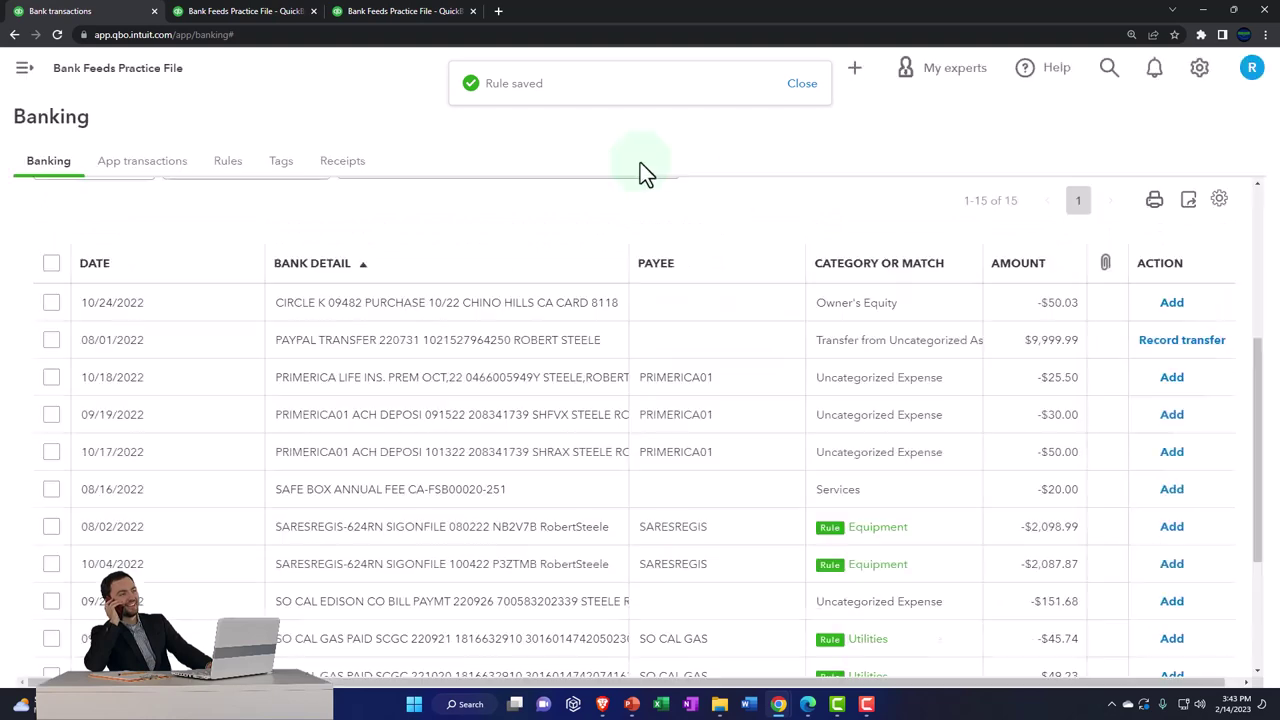
# Rerun the 2022 Balance Sheet report and check the checking account's balance.
pyautogui.click(251, 11)
pyautogui.scroll(2, 406, 332)
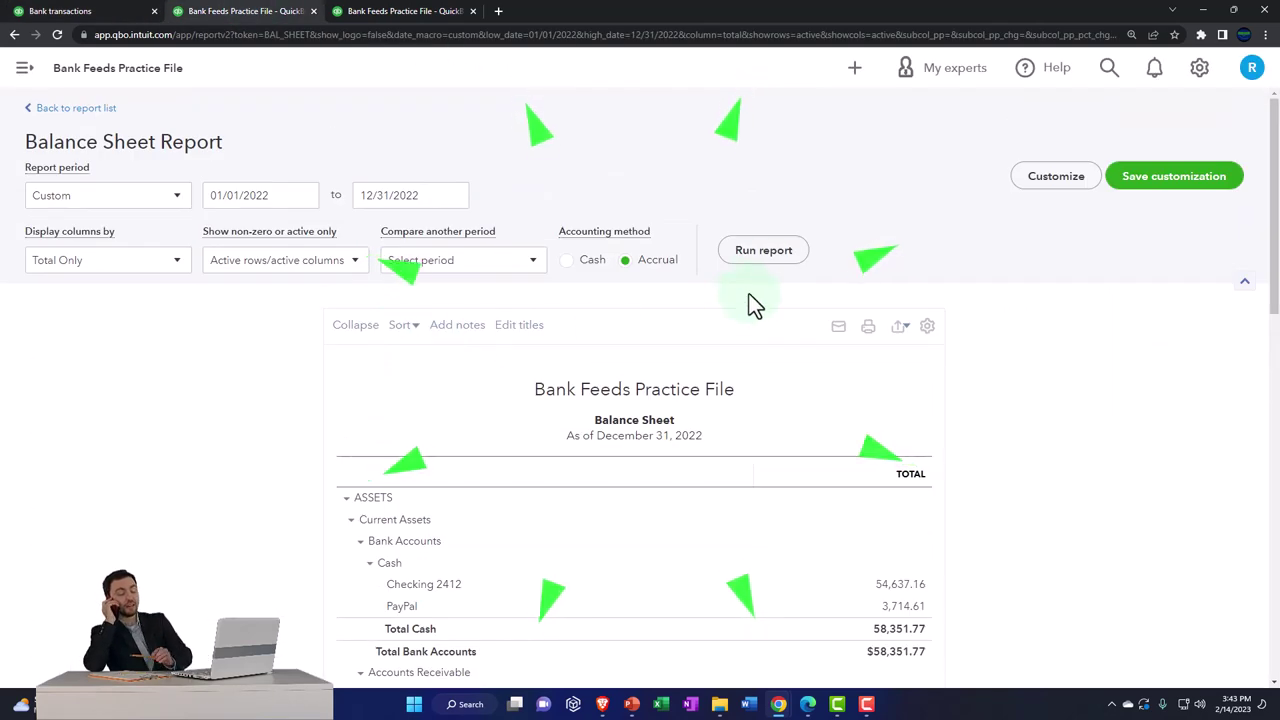
pyautogui.click(763, 274)
pyautogui.scroll(-2, 766, 417)
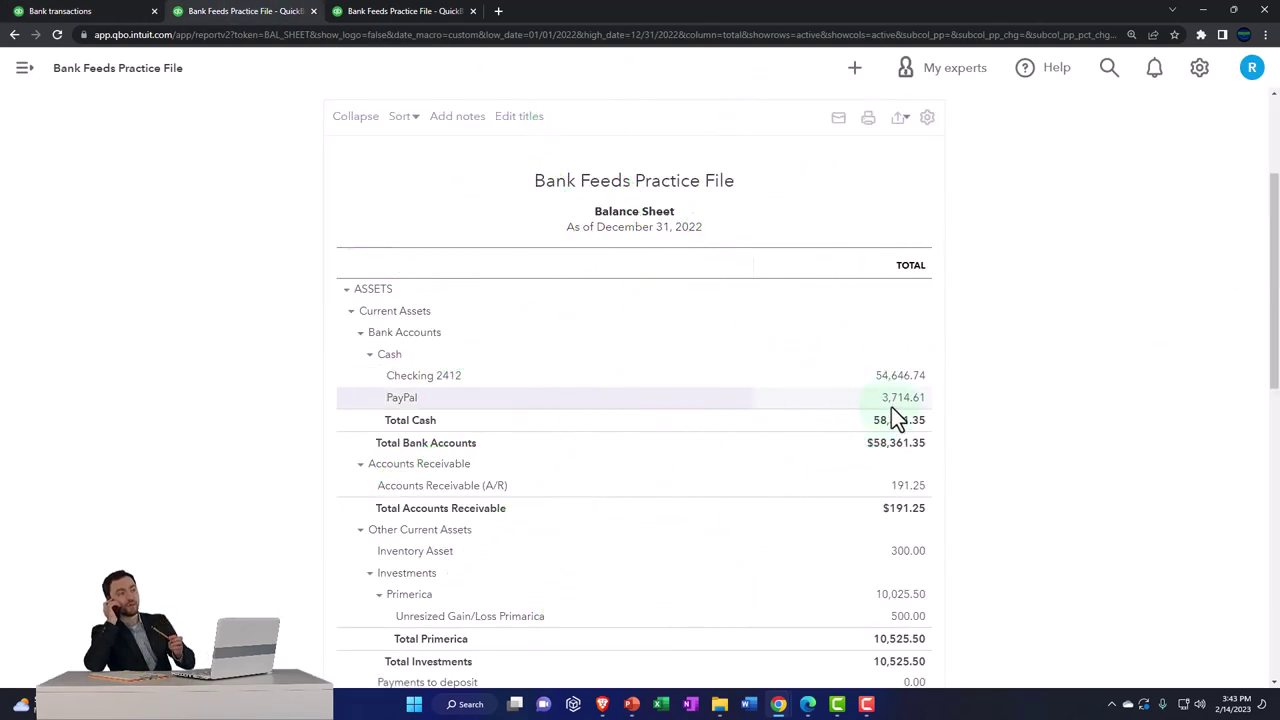
# Rerun the 2022 Profit and Loss report and check the Amazon - Affiliate Marketing income line.
pyautogui.click(398, 14)
pyautogui.scroll(2, 780, 360)
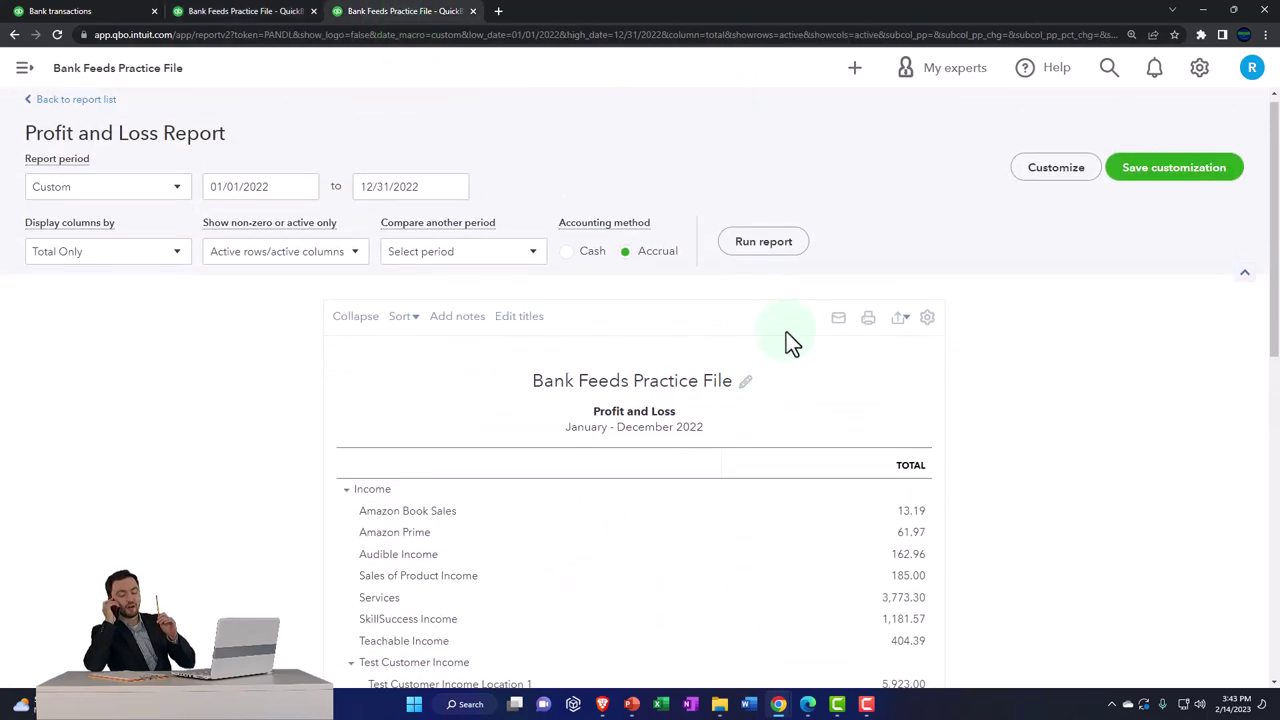
pyautogui.click(787, 258)
pyautogui.scroll(-2, 766, 423)
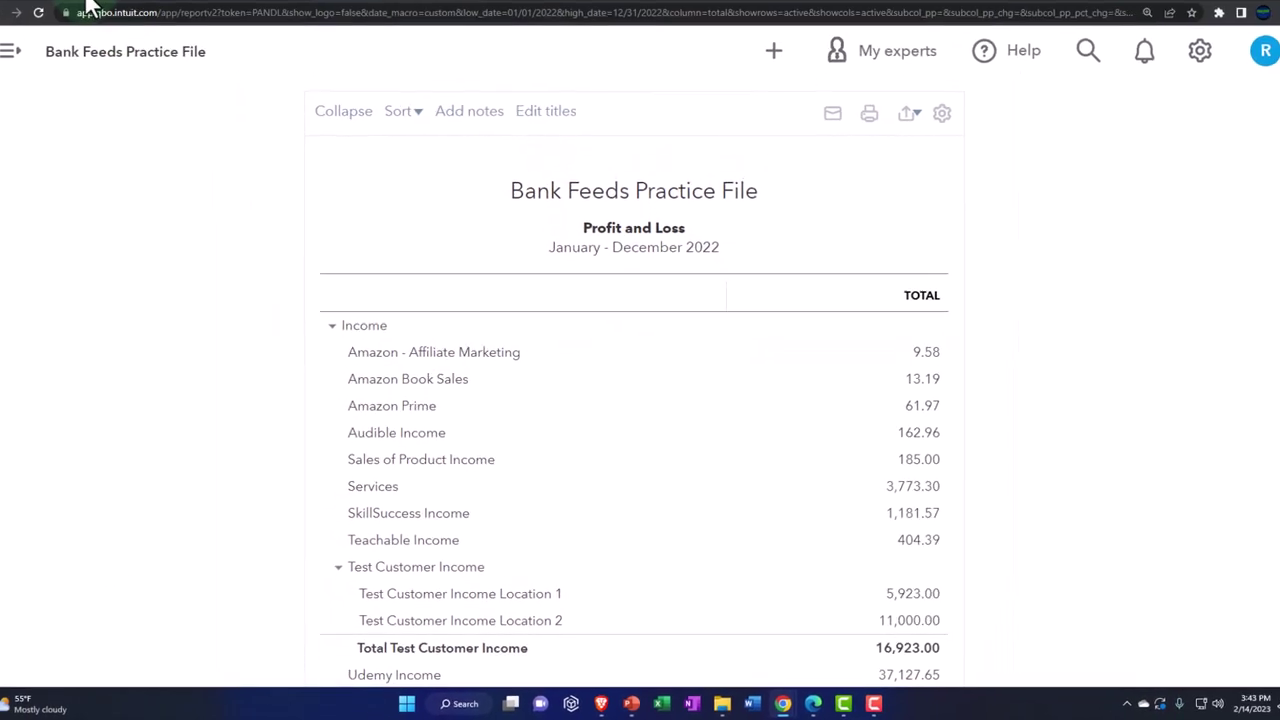
# Duplicate the Bank transactions page in a new browser tab, open the Chart of Accounts there and collapse the navigation menu.
pyautogui.click(88, 5)
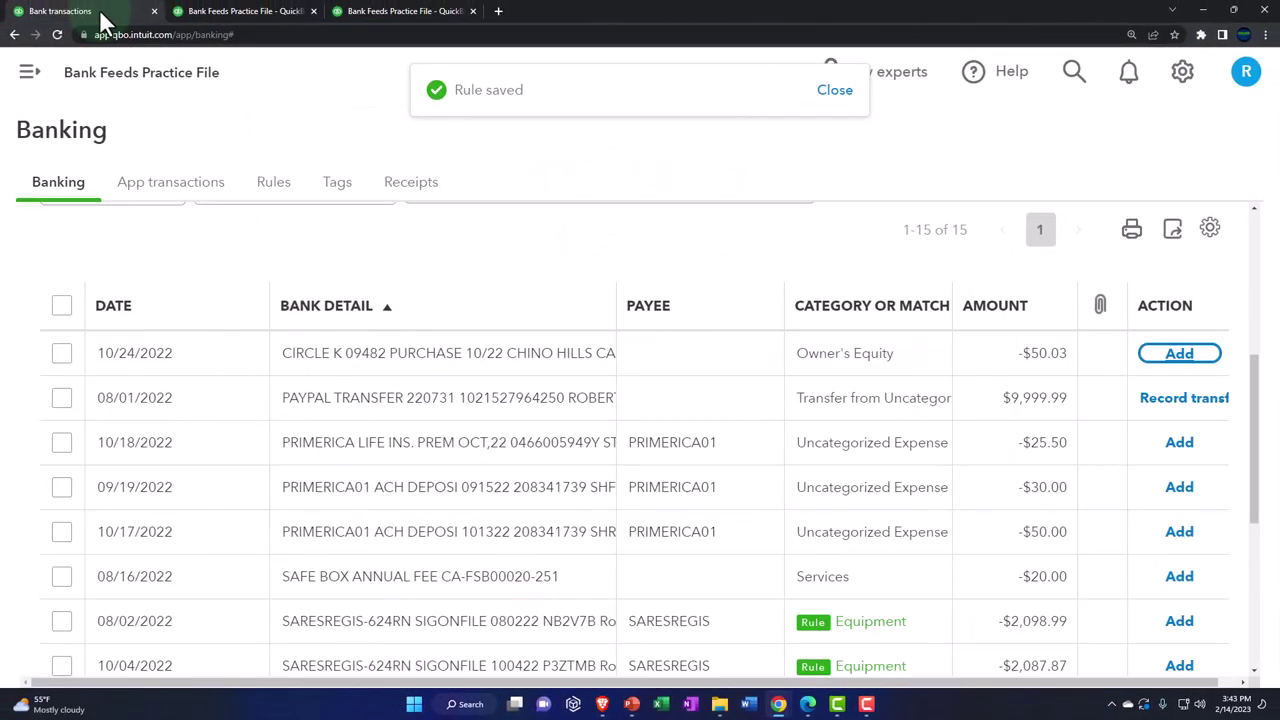
pyautogui.rightClick(104, 20)
pyautogui.click(137, 106)
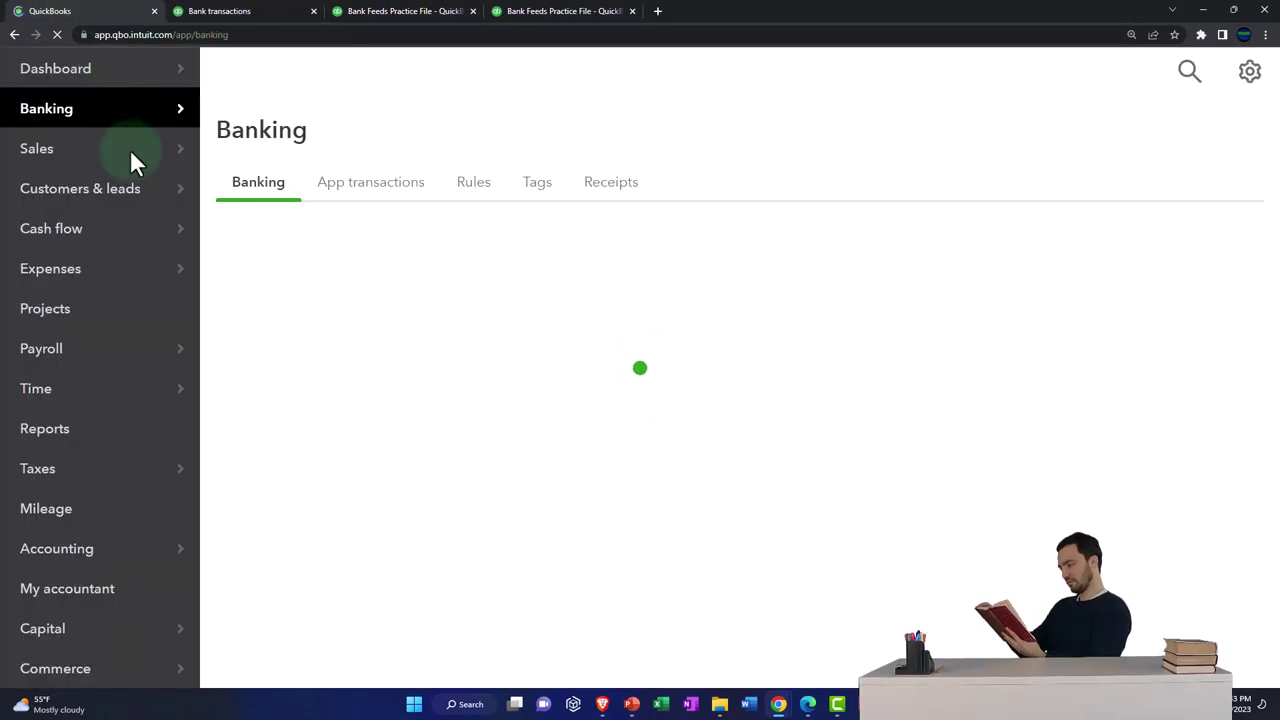
pyautogui.hotkey('ctrl', '-')
pyautogui.hotkey('ctrl', '-')
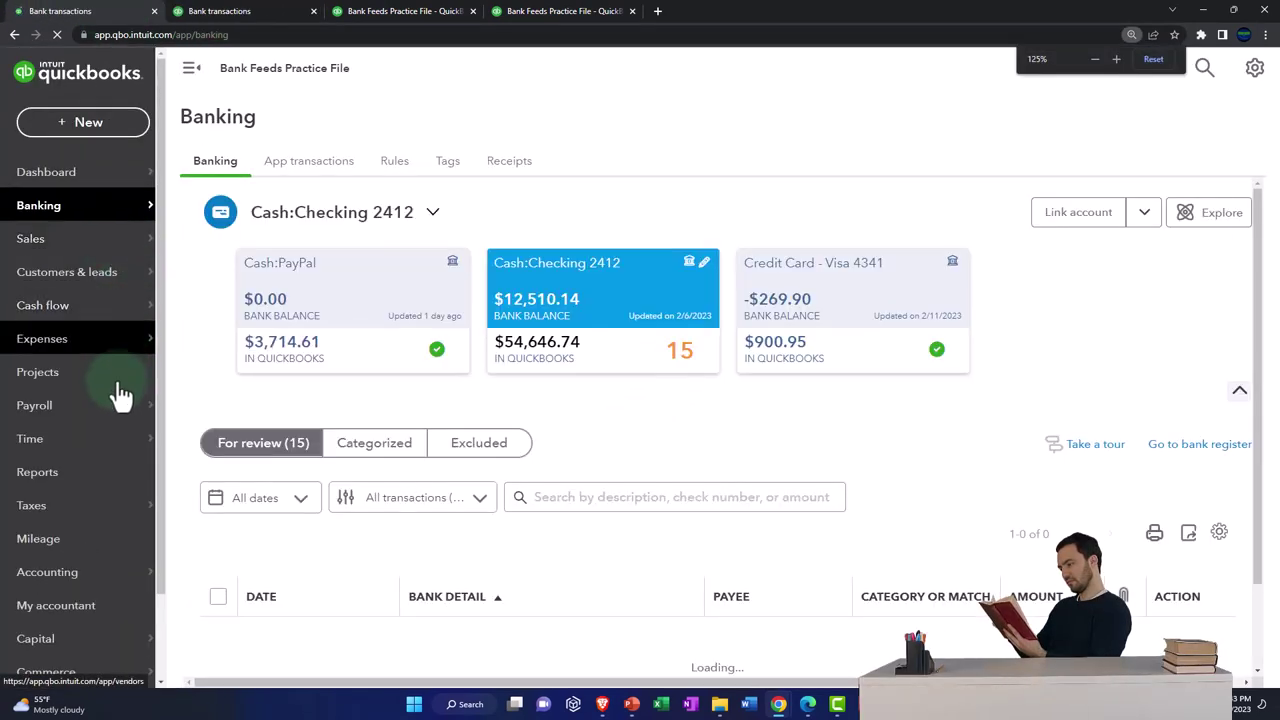
pyautogui.click(71, 586)
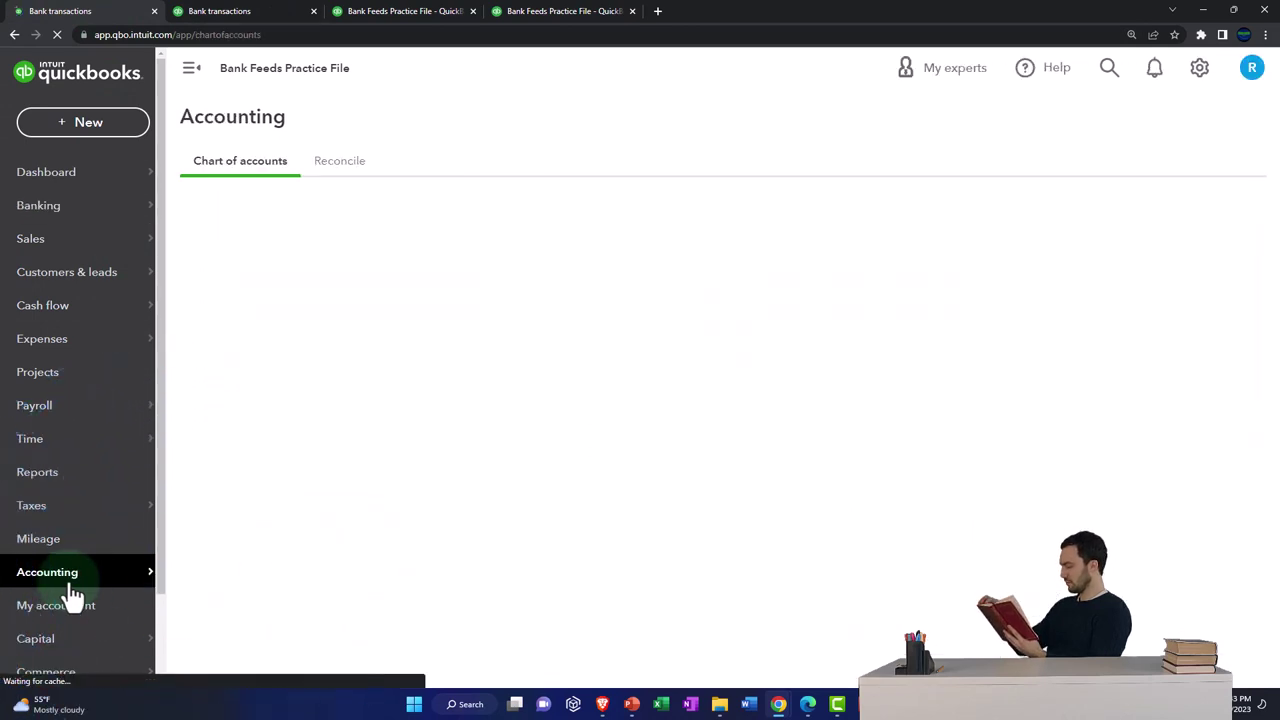
pyautogui.click(230, 165)
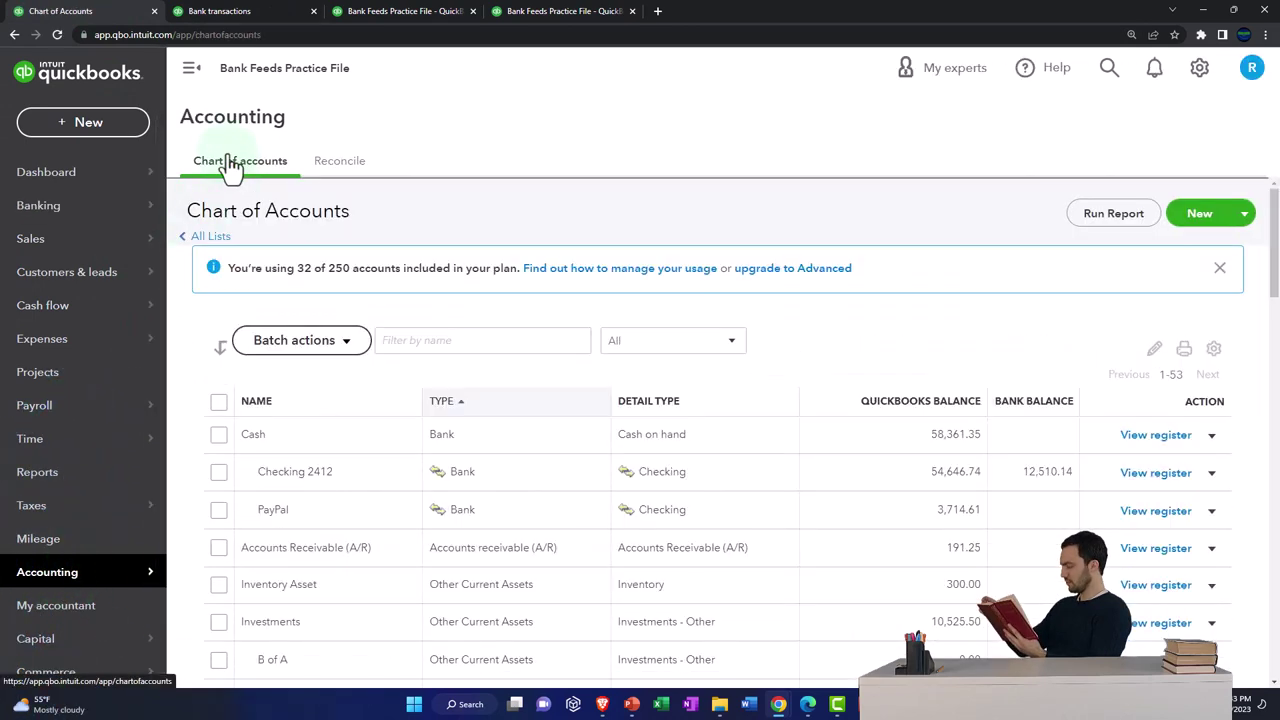
pyautogui.click(192, 72)
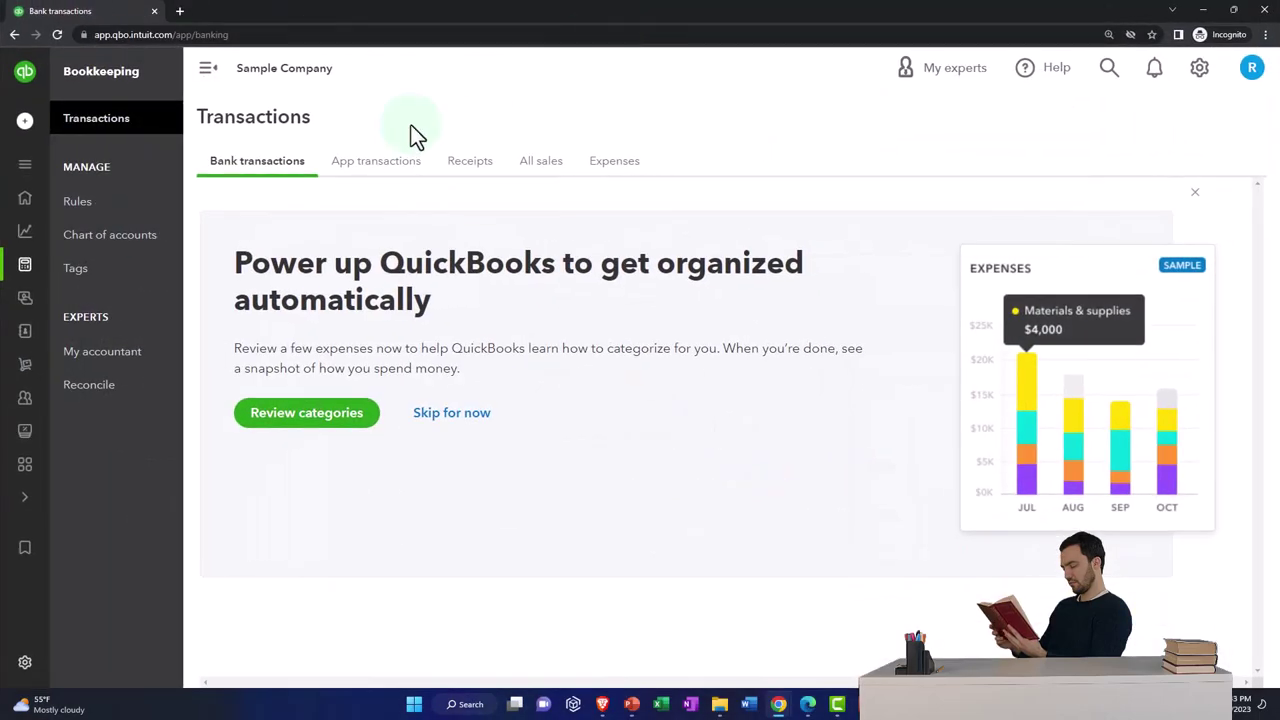
# Check where the sample company's Bookkeeping menu lists the chart of accounts, and examine the Amazon income accounts in the practice file.
pyautogui.click(42, 272)
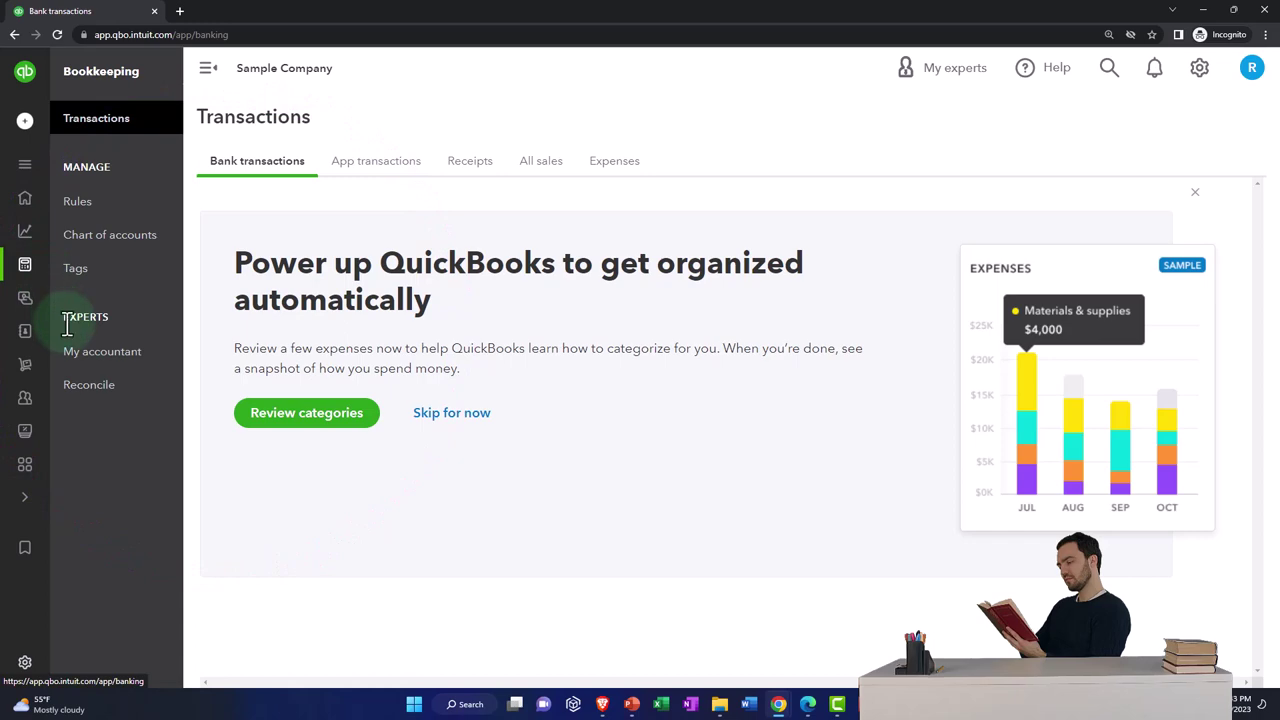
pyautogui.click(110, 243)
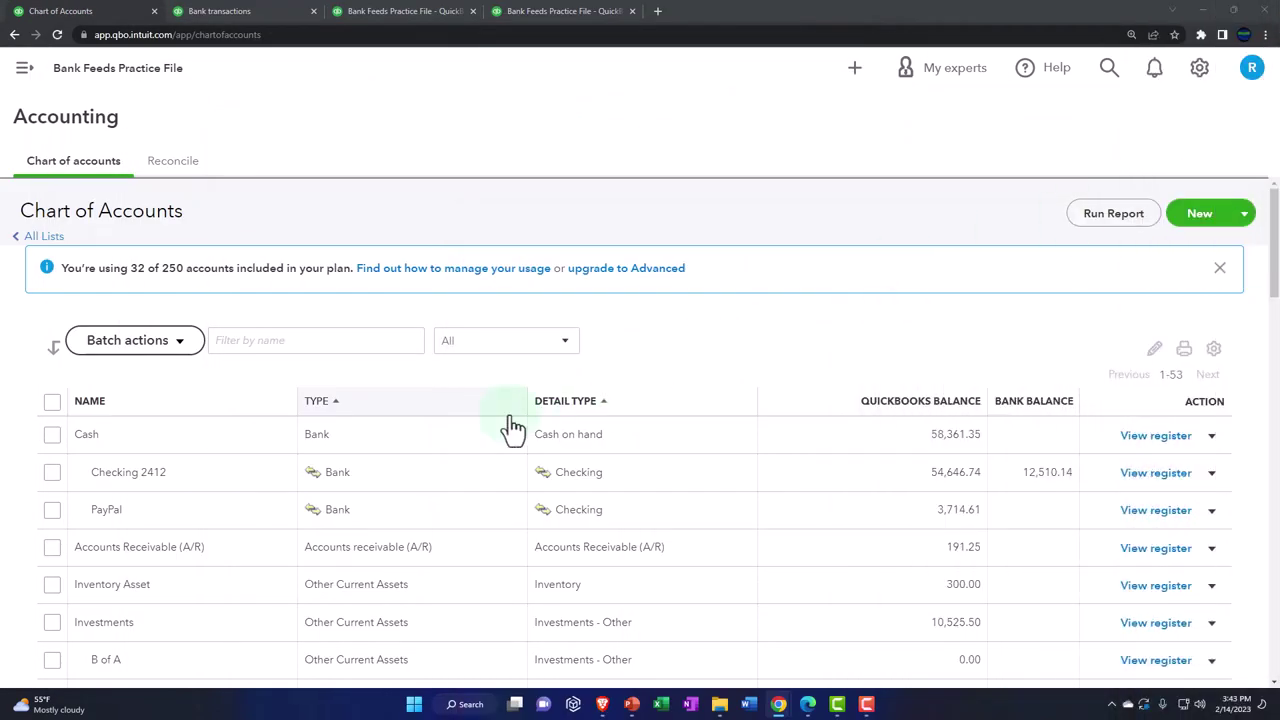
pyautogui.scroll(-10, 300, 514)
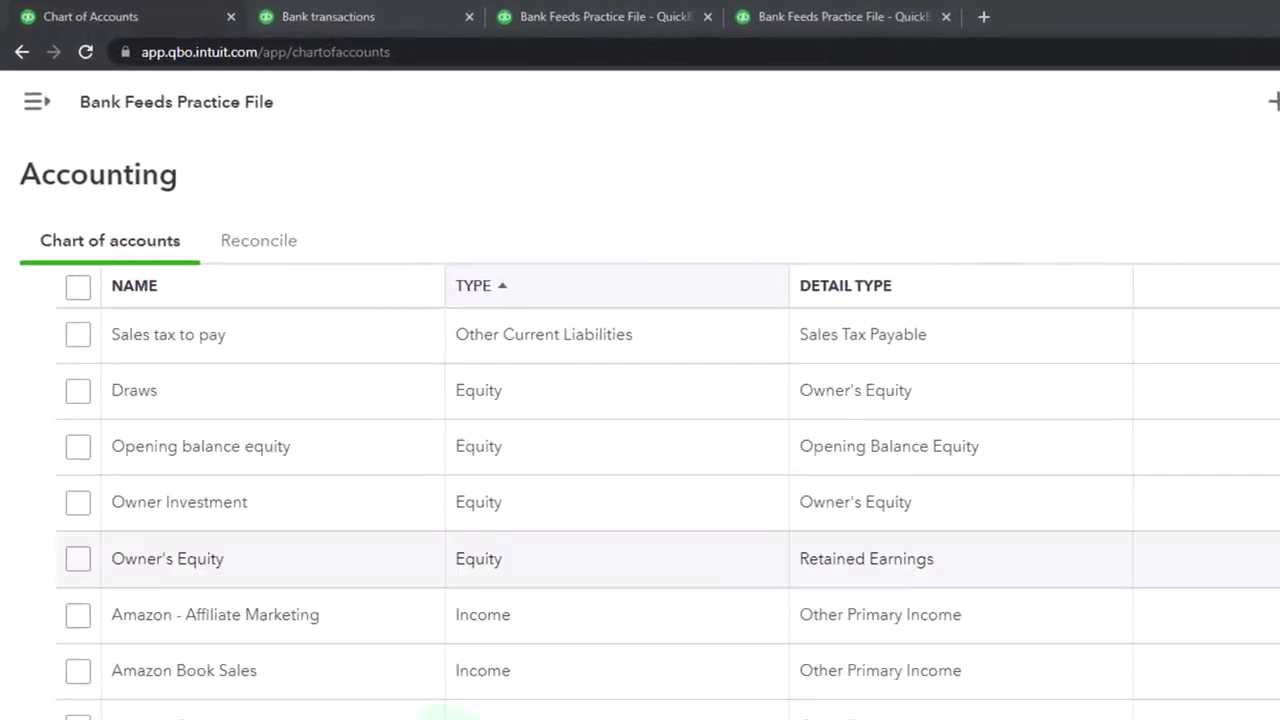
pyautogui.scroll(-3, 640, 500)
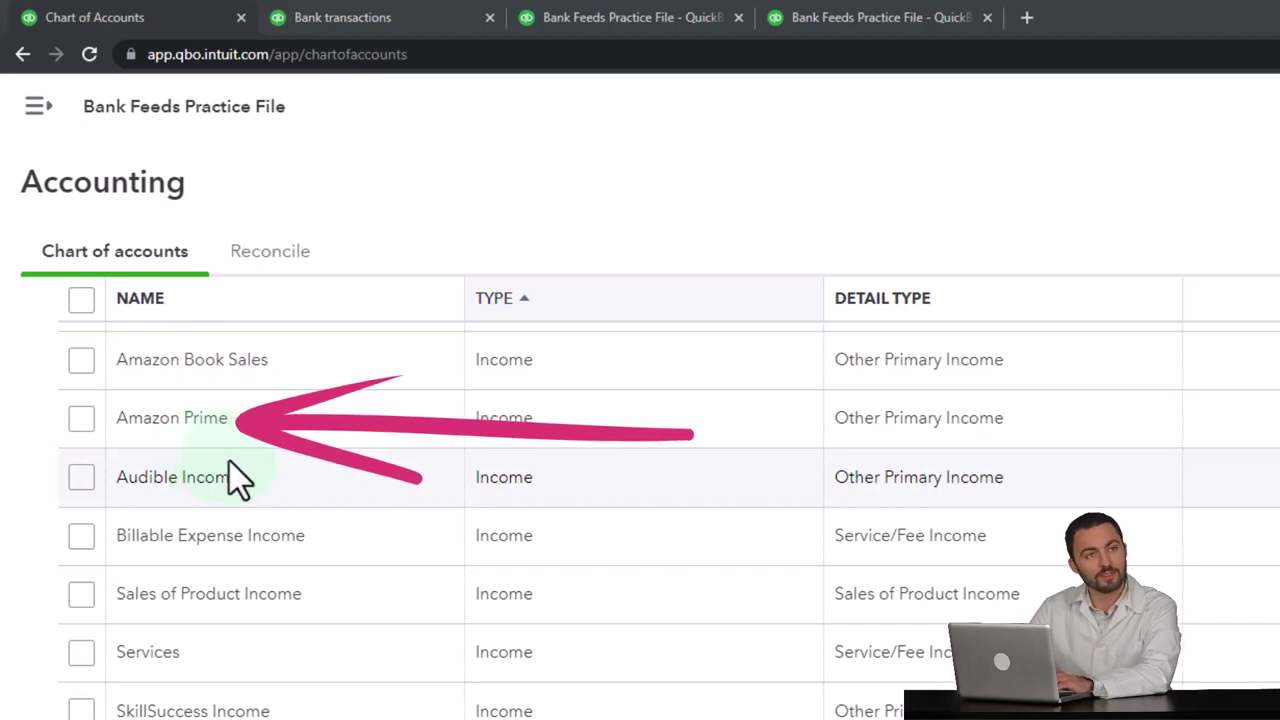
# Start a new income account saved under Income with the tax form section Other Primary Income.
pyautogui.scroll(5, 614, 700)
pyautogui.scroll(5, 614, 700)
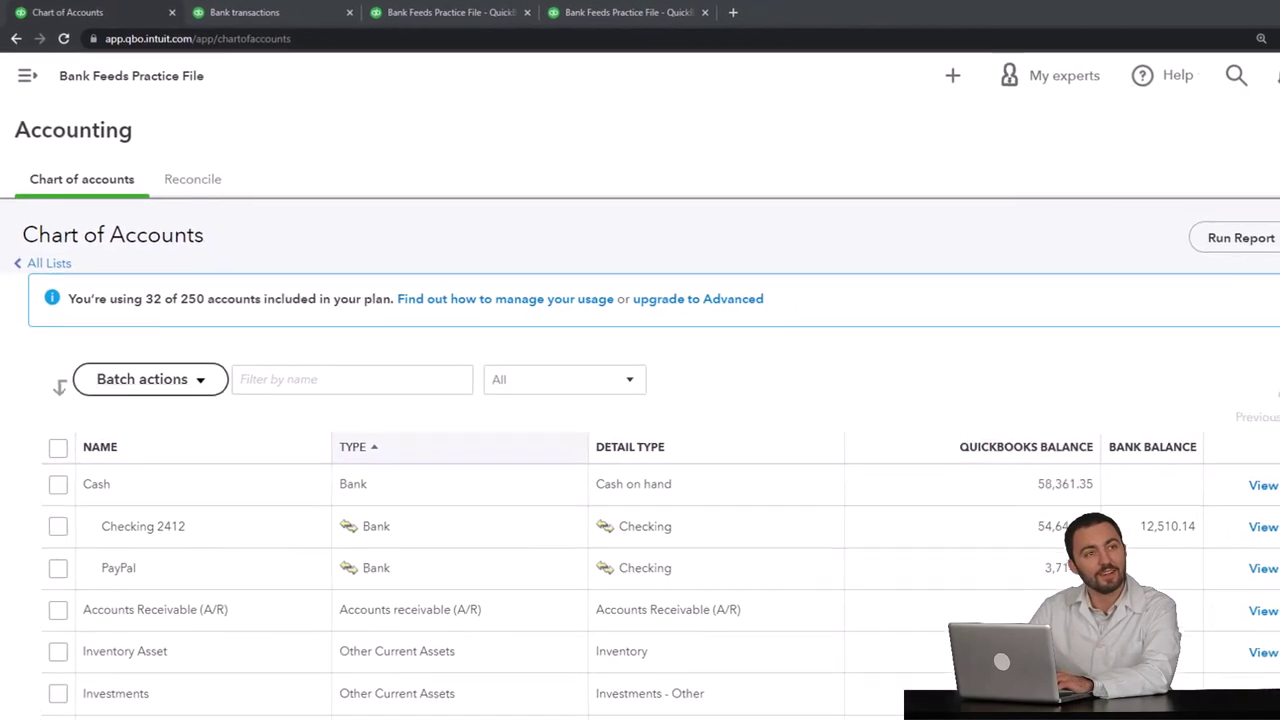
pyautogui.click(1278, 256)
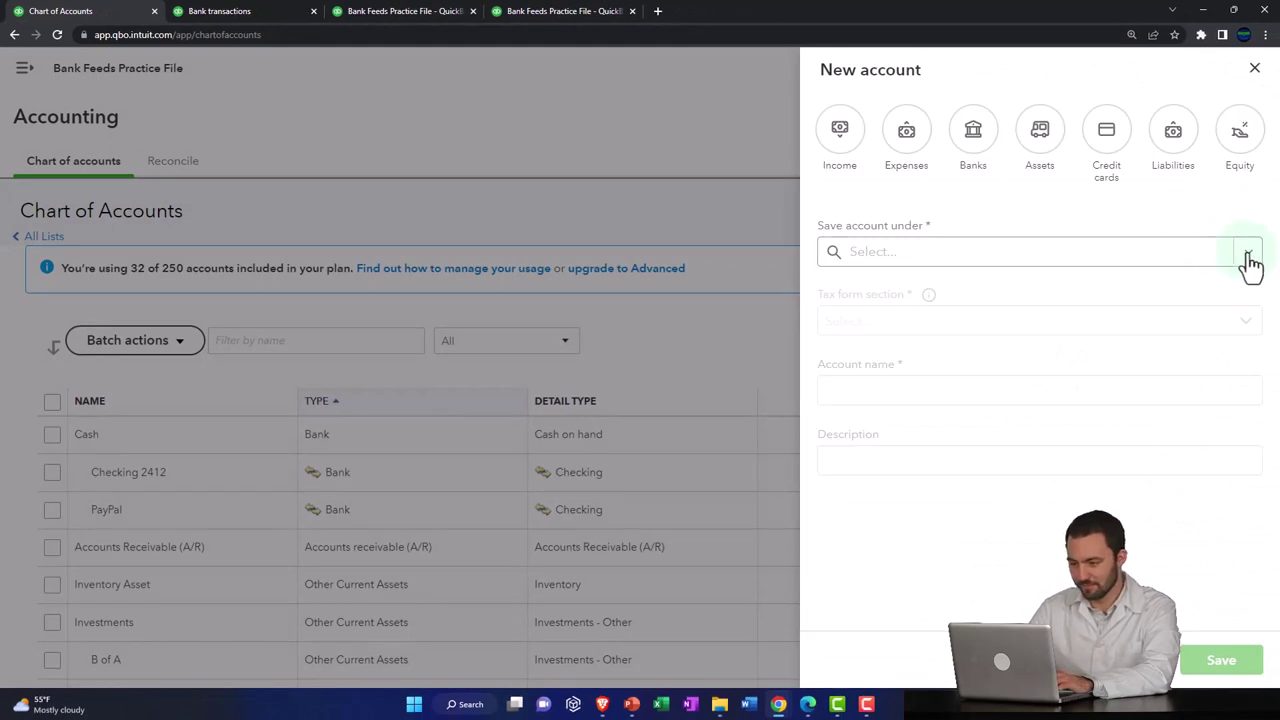
pyautogui.click(867, 170)
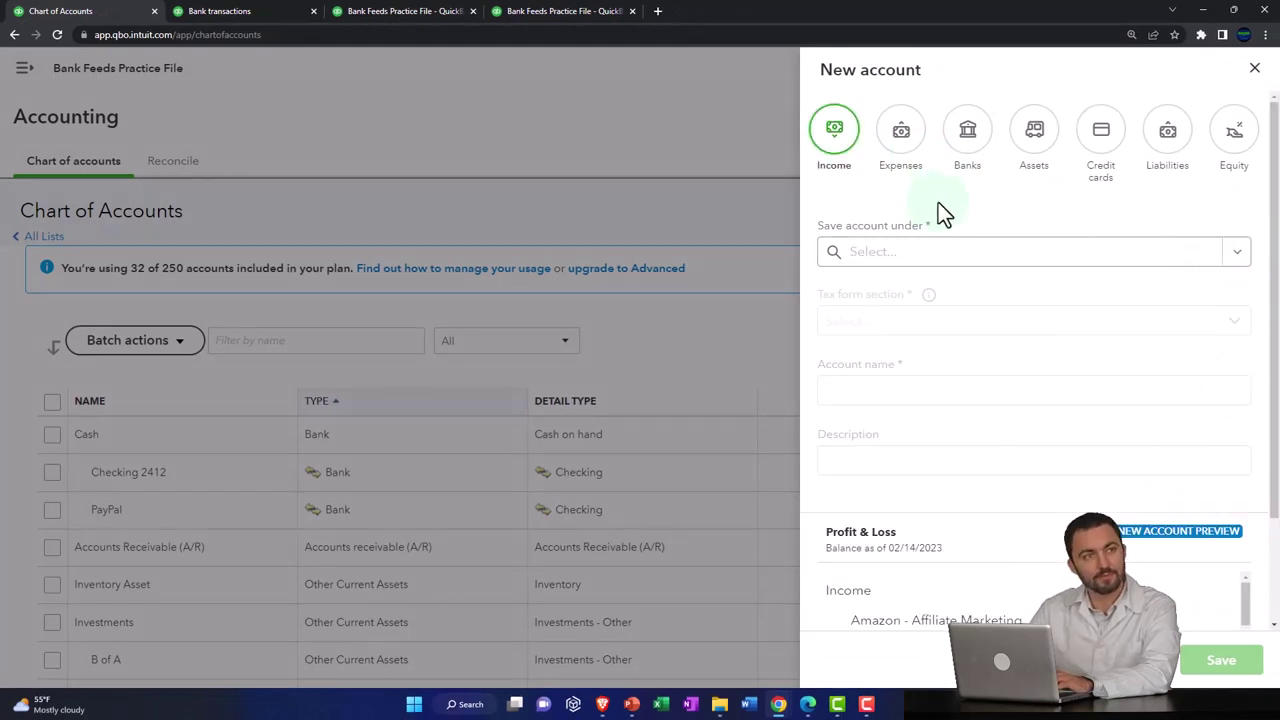
pyautogui.click(1228, 258)
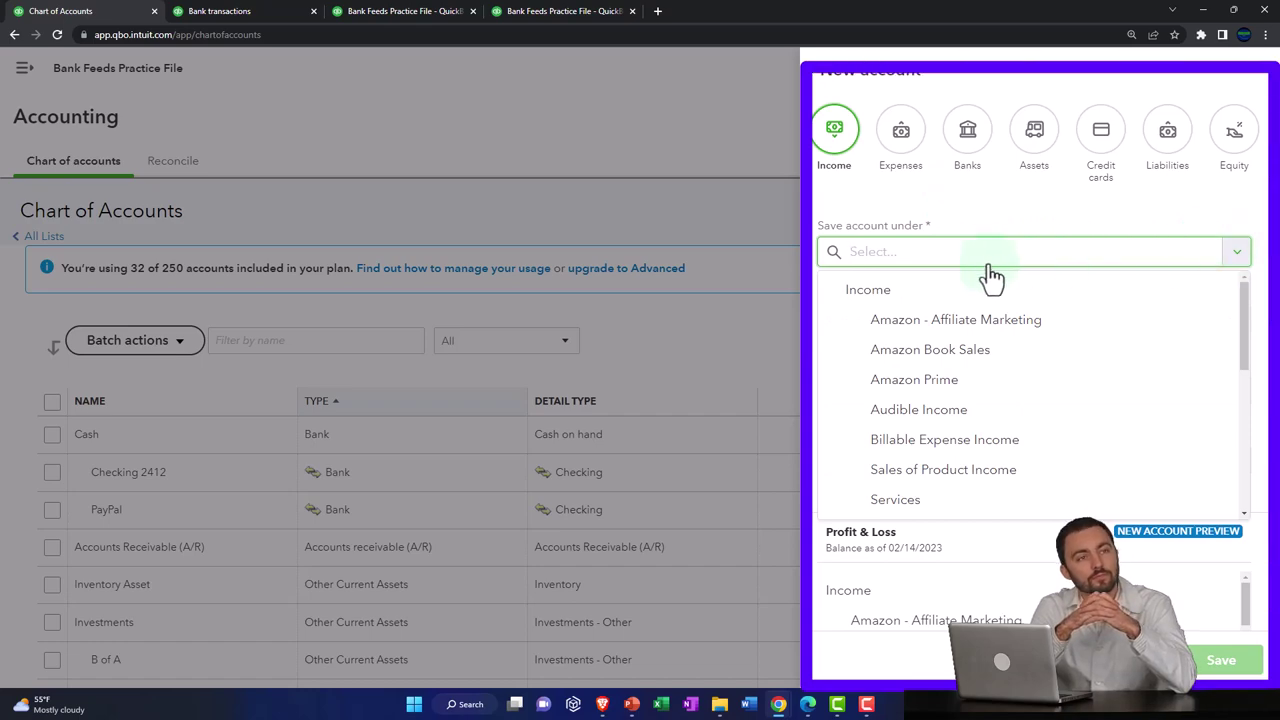
pyautogui.click(913, 290)
pyautogui.click(1236, 328)
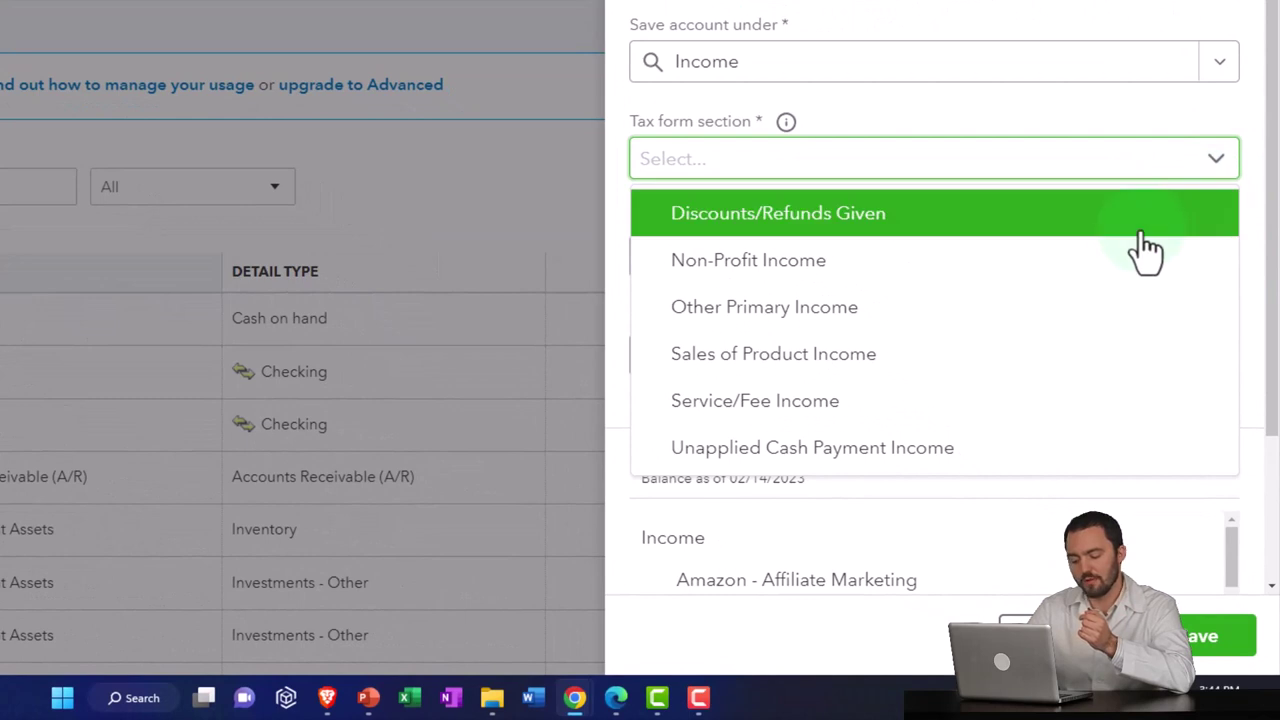
pyautogui.click(1123, 314)
# Name the new income account Amazon and save it.
pyautogui.click(771, 251)
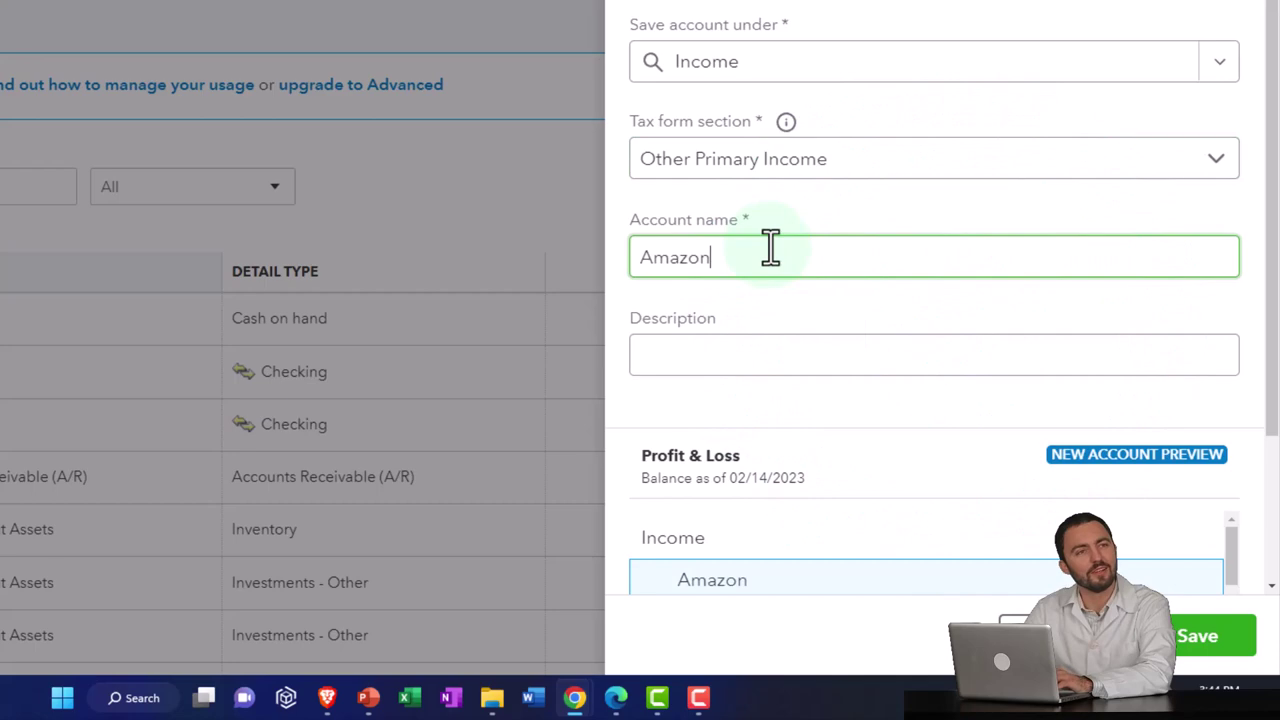
pyautogui.scroll(-2, 771, 250)
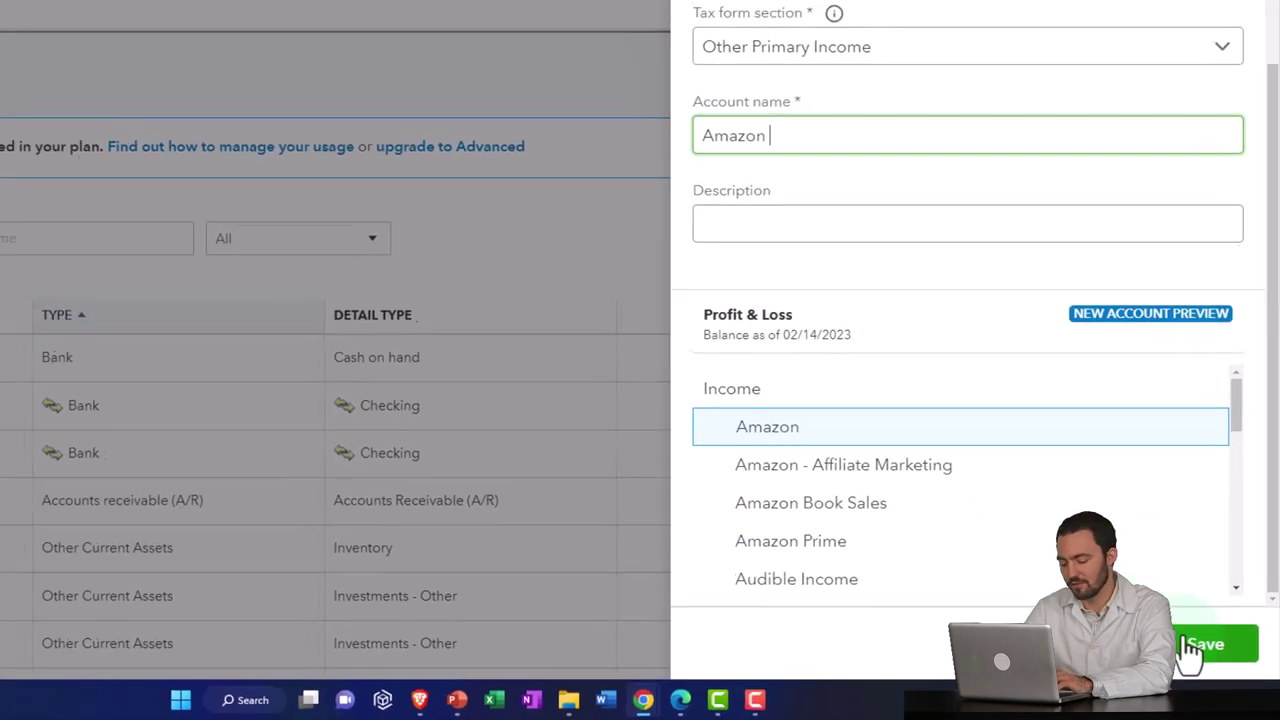
pyautogui.click(1192, 646)
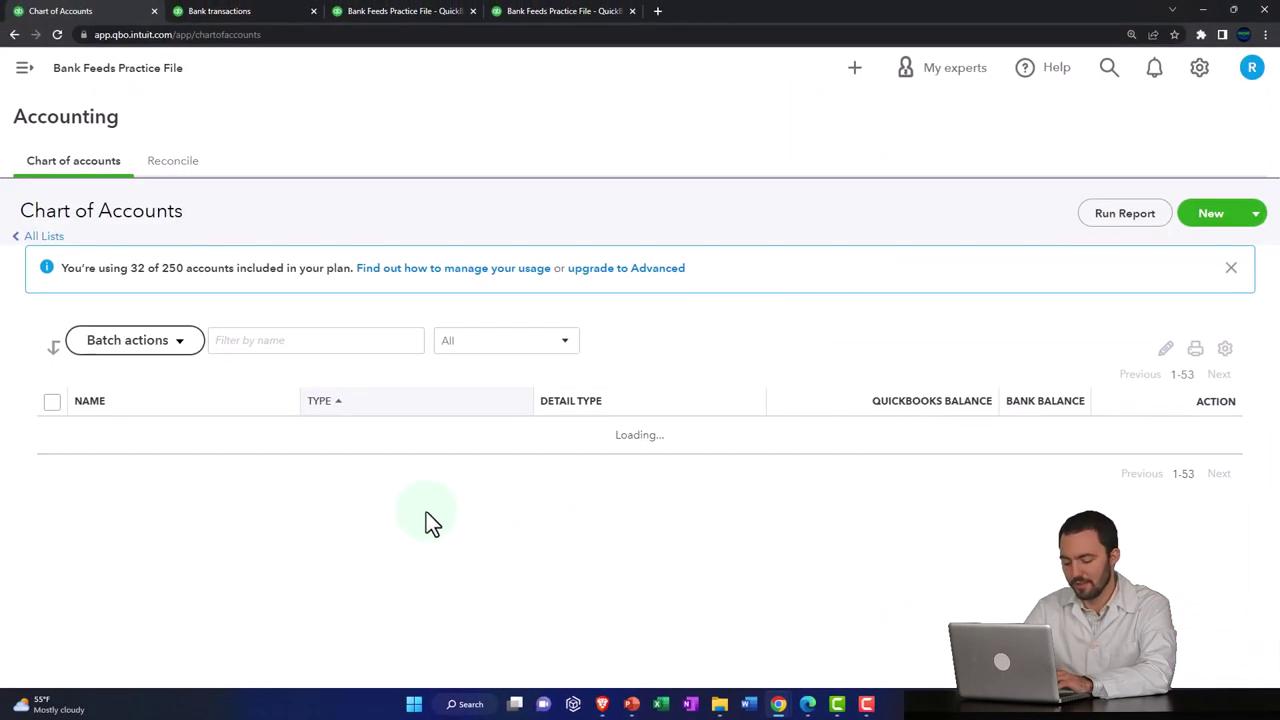
# Edit the Amazon - Affiliate Marketing account so it is saved under the Amazon parent account, and save the change.
pyautogui.scroll(-6, 343, 503)
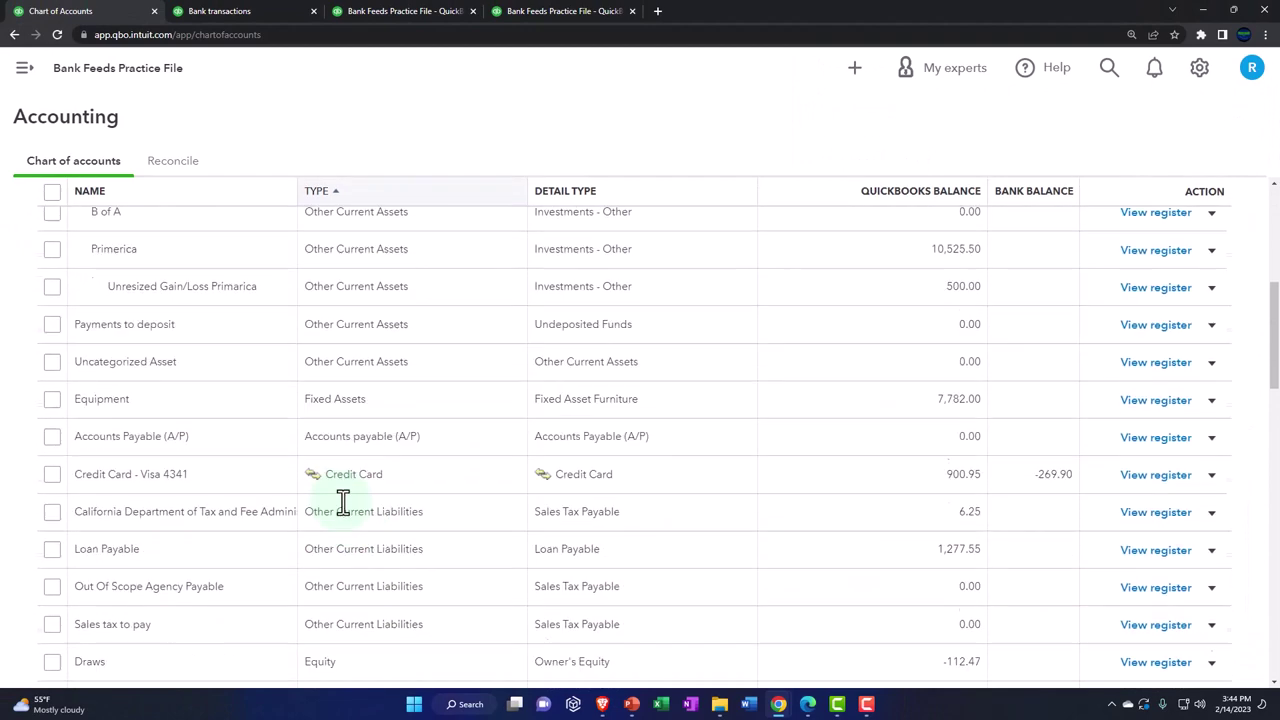
pyautogui.scroll(-3, 343, 503)
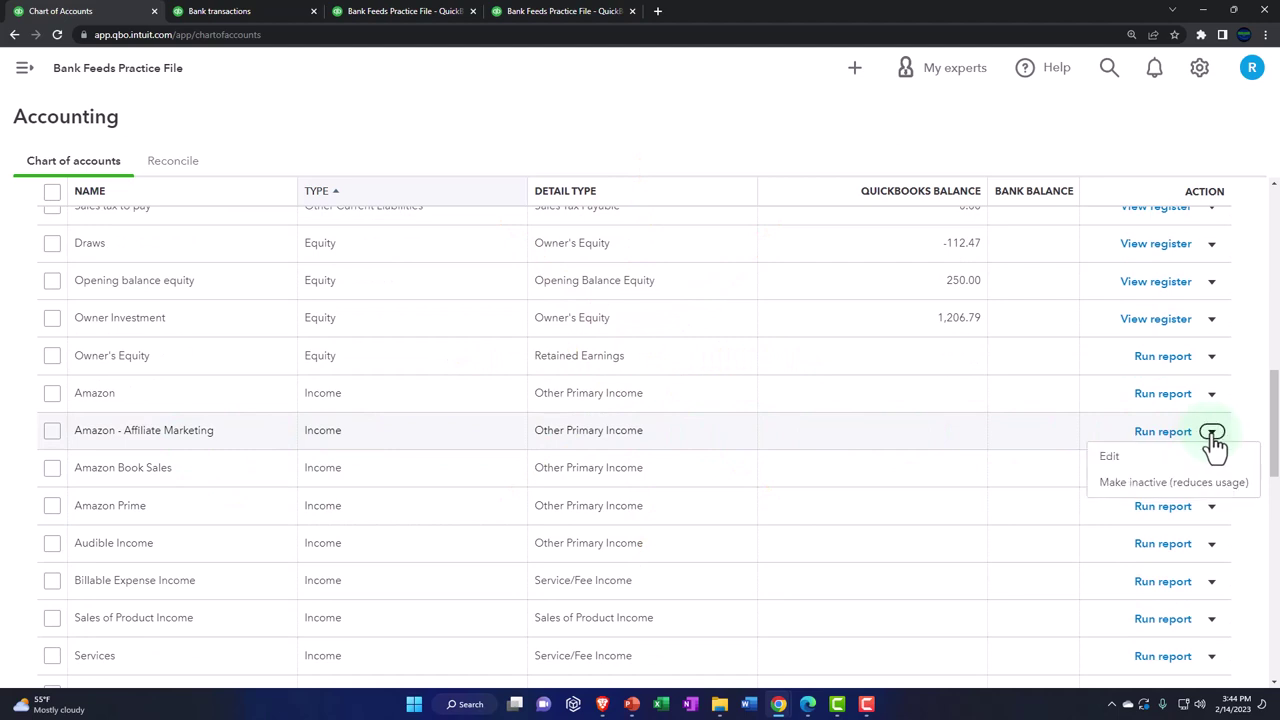
pyautogui.click(1112, 460)
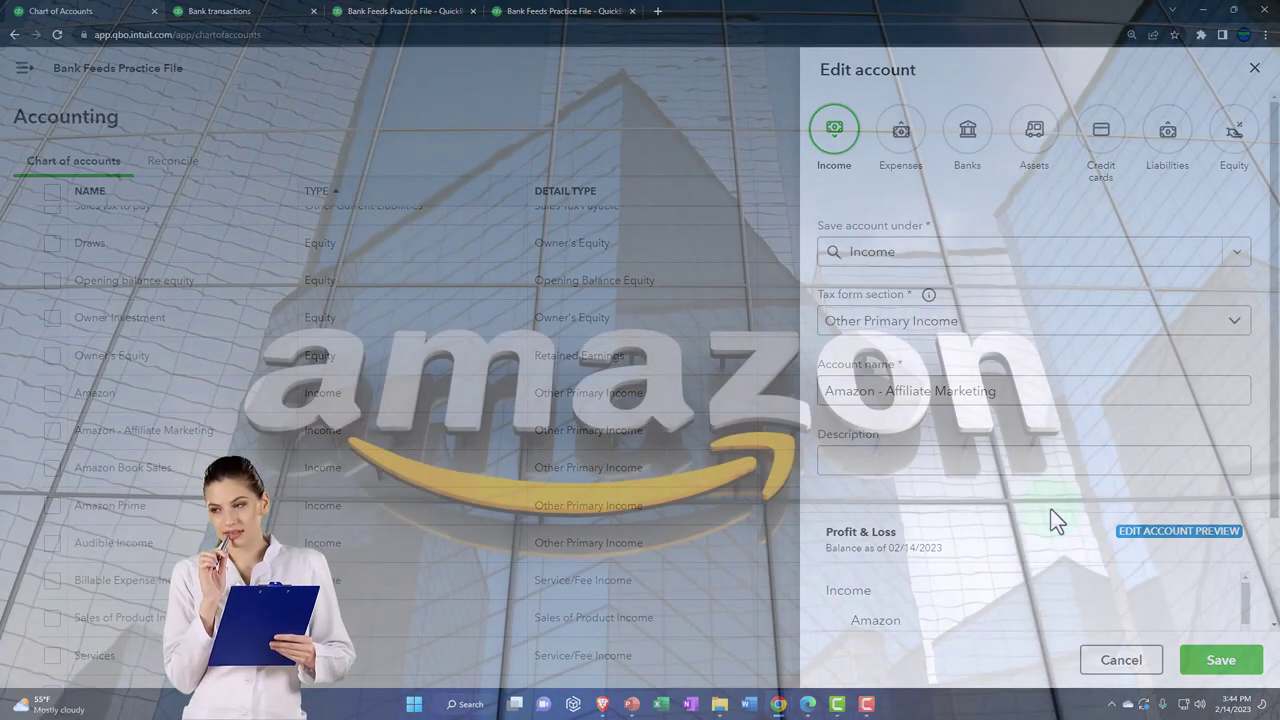
pyautogui.scroll(-3, 1051, 509)
pyautogui.scroll(3, 1051, 509)
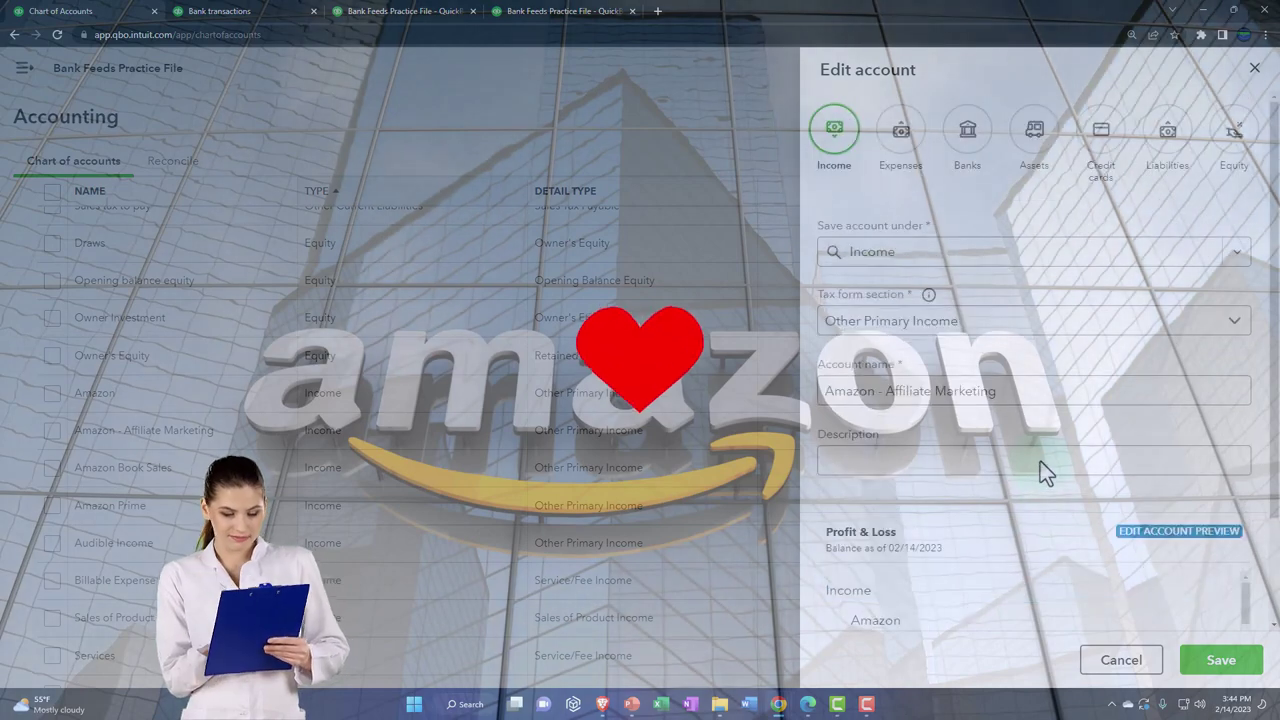
pyautogui.click(1237, 262)
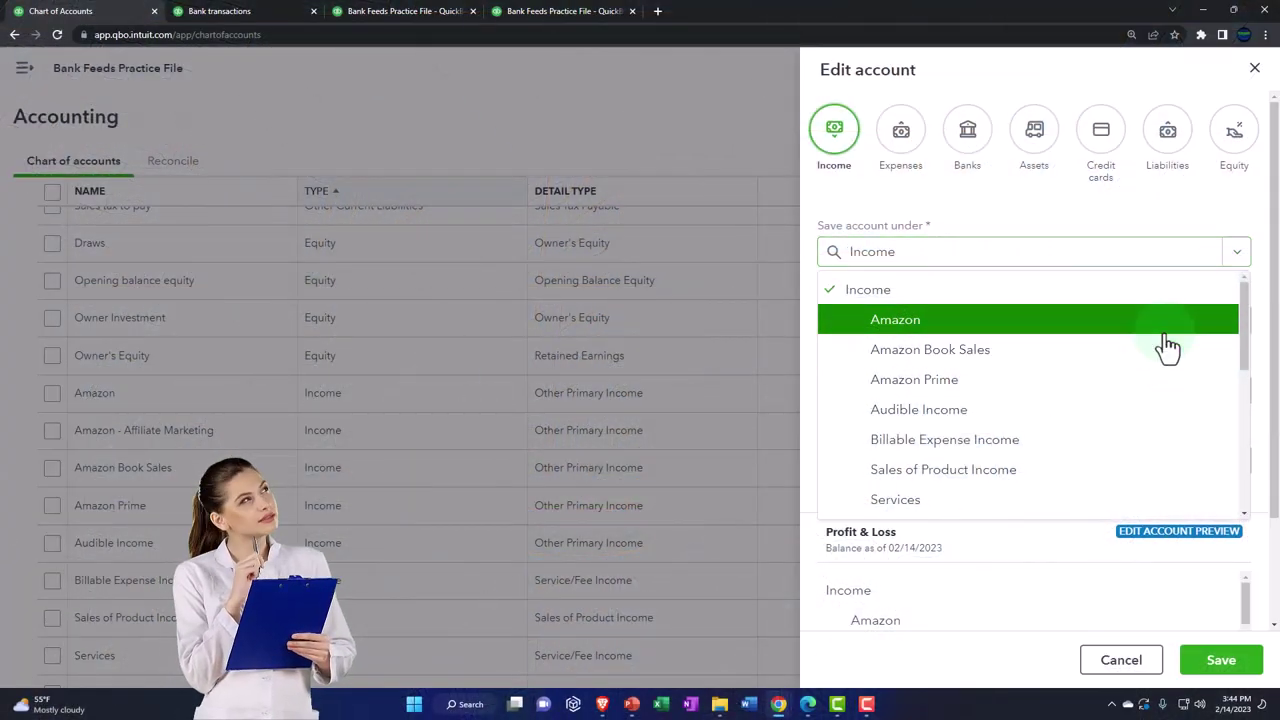
pyautogui.click(1167, 332)
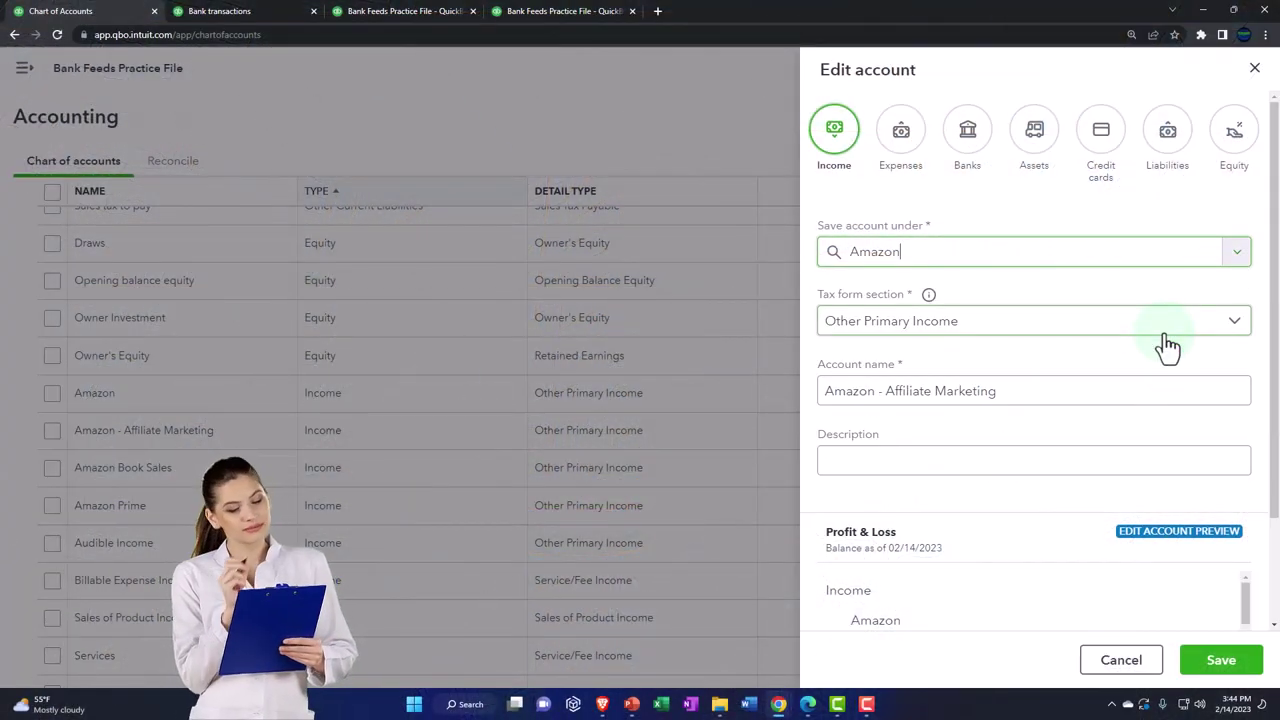
pyautogui.click(1222, 662)
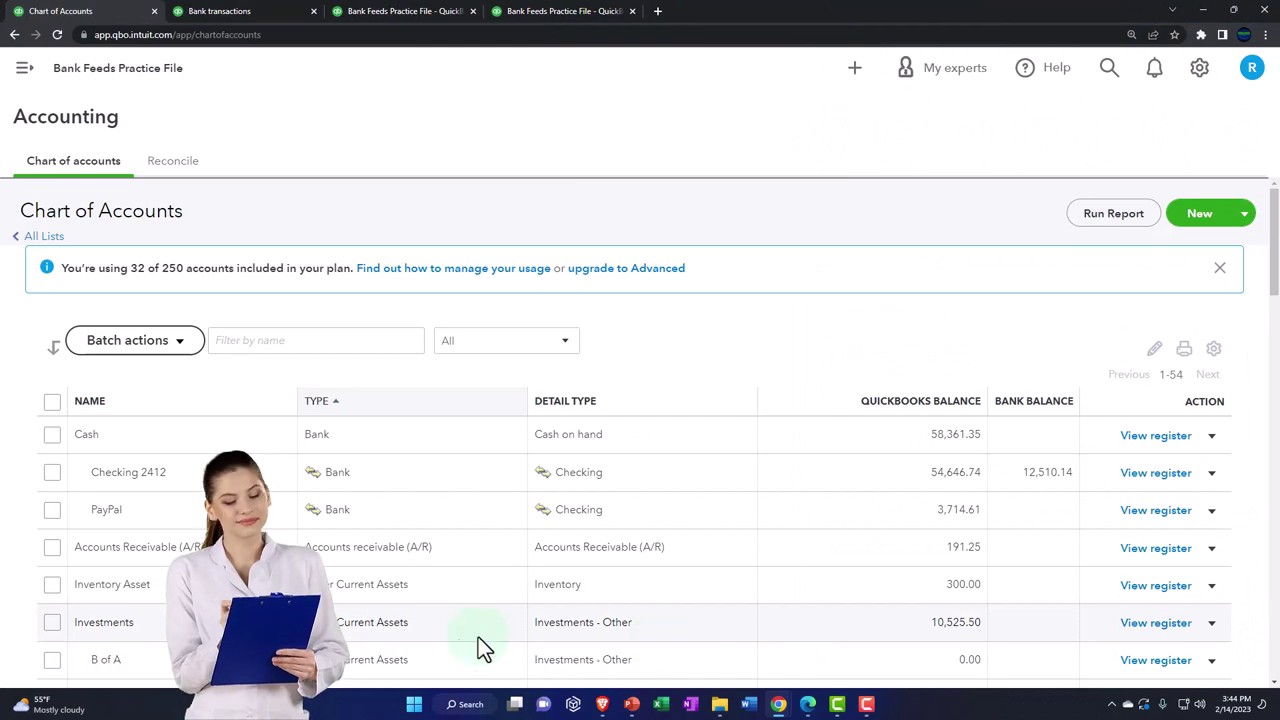
# Edit the Amazon Book Sales account so it is saved under the Amazon parent account, and save the change.
pyautogui.scroll(-5, 333, 608)
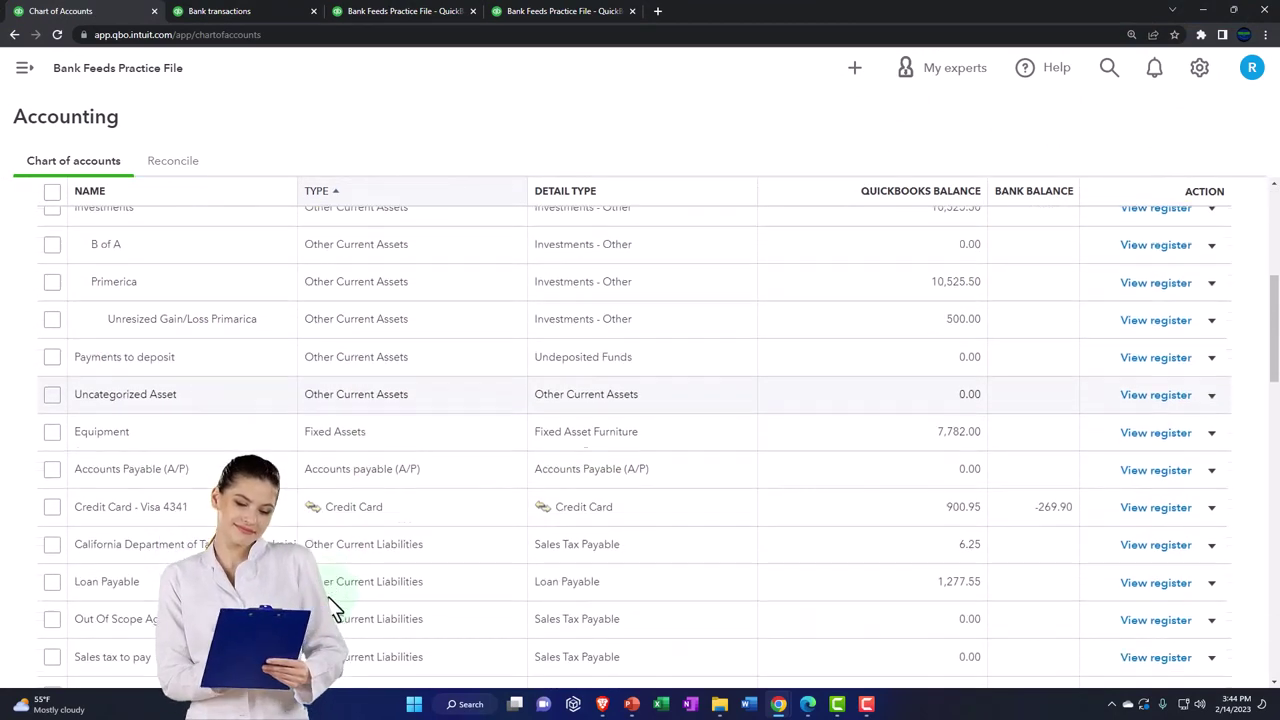
pyautogui.scroll(-3, 336, 608)
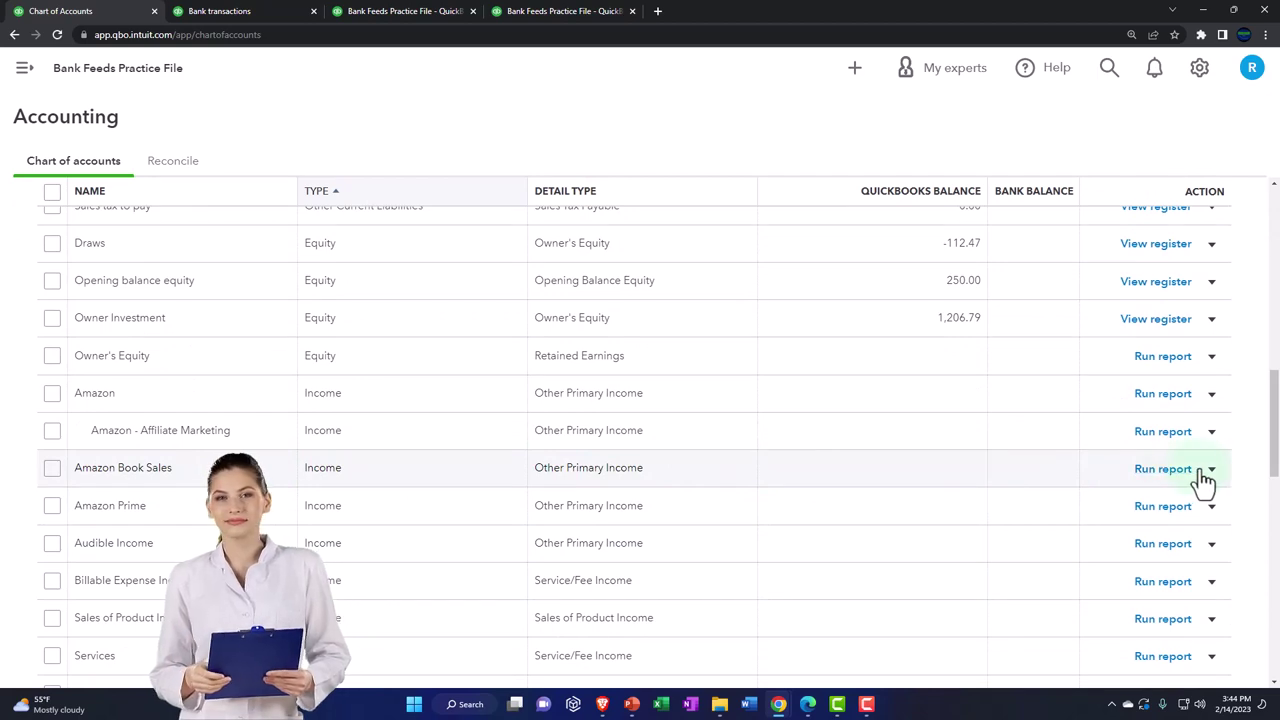
pyautogui.click(1109, 494)
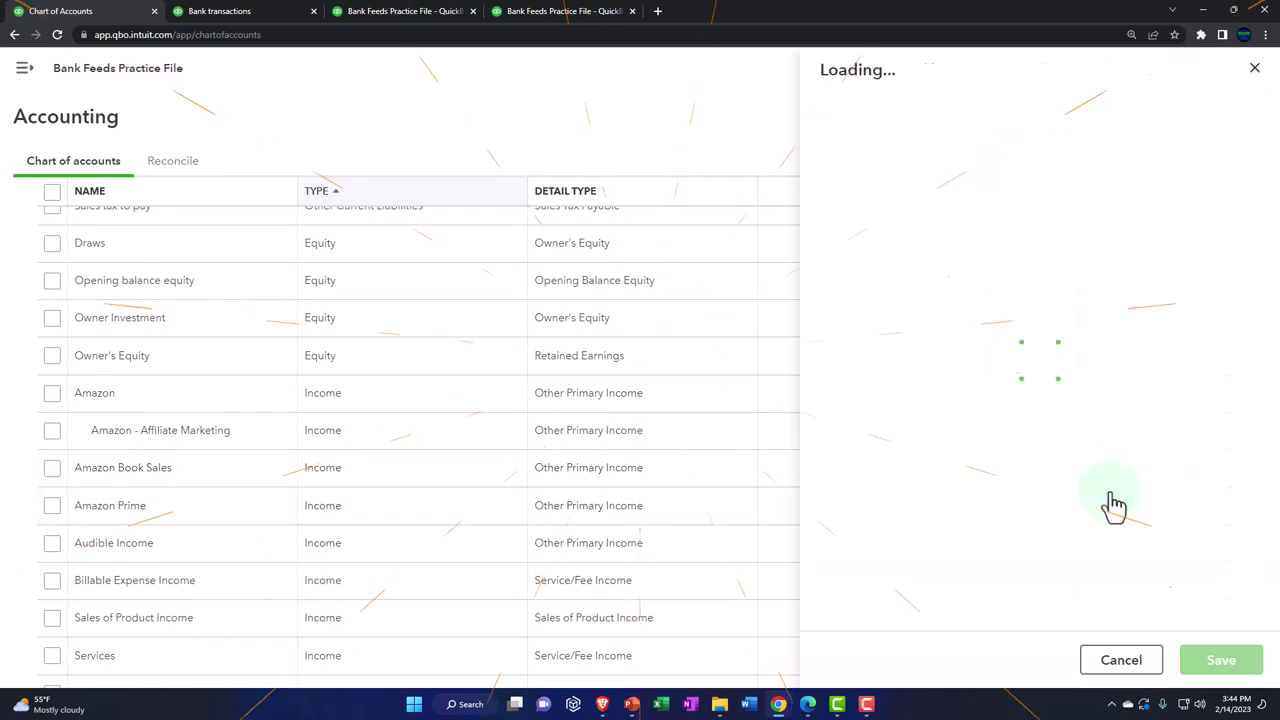
pyautogui.click(1246, 256)
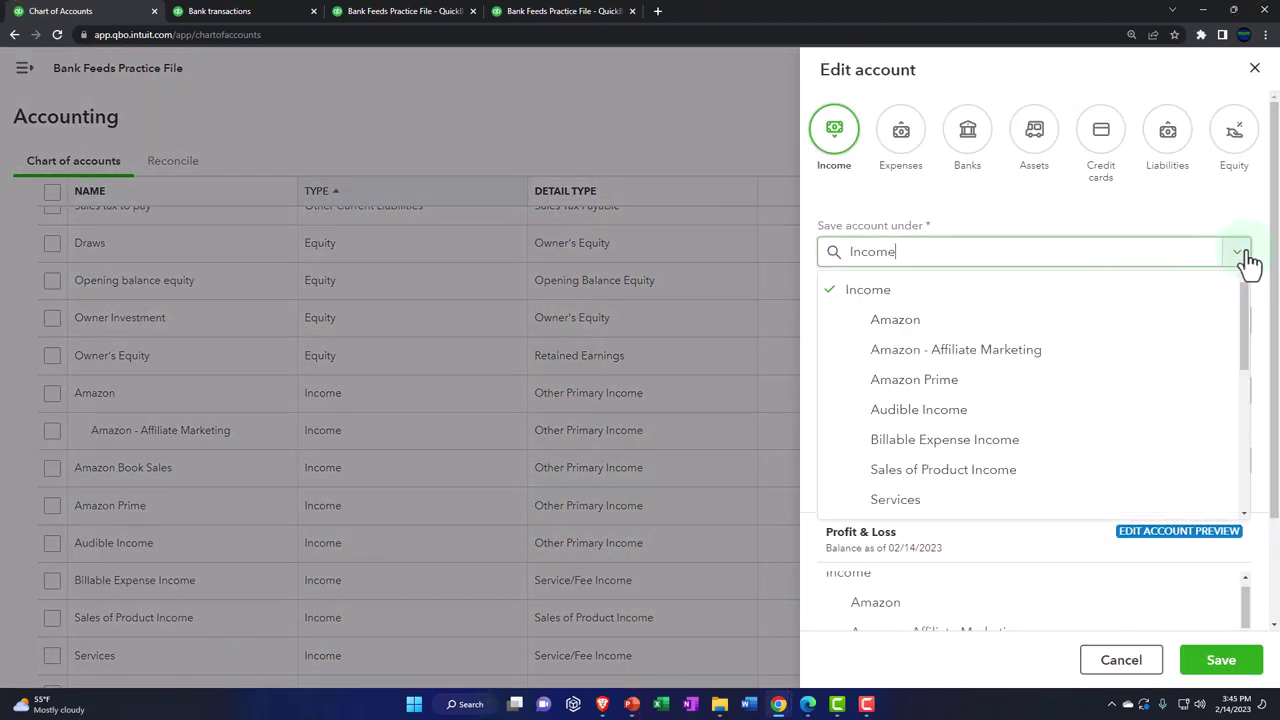
pyautogui.click(1047, 322)
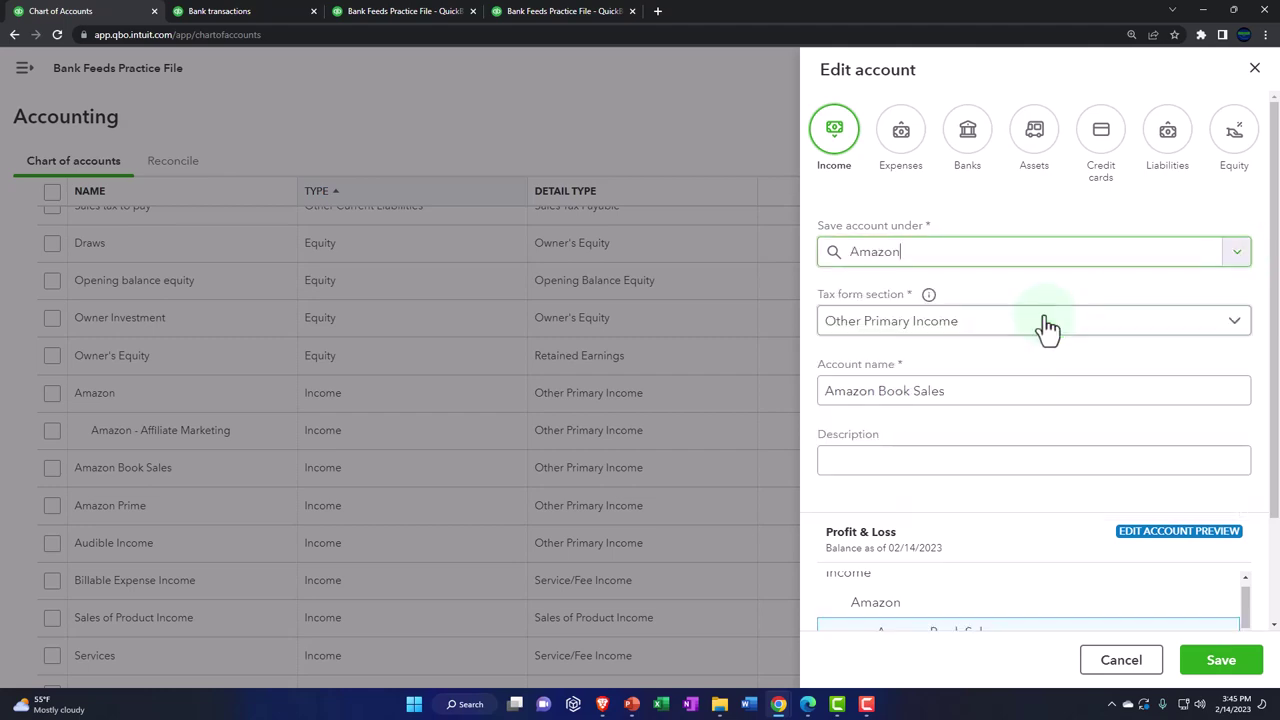
pyautogui.click(1222, 662)
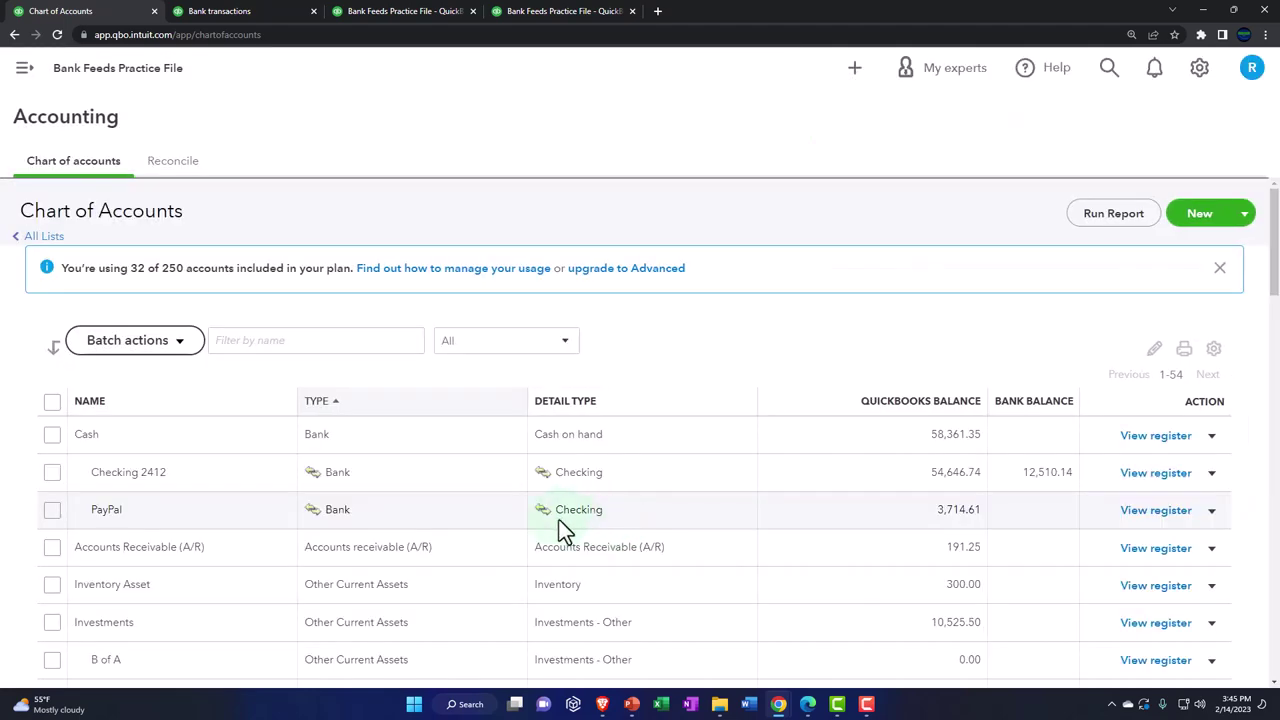
# Edit the Amazon Prime account so it is saved under the Amazon parent account, and save the change.
pyautogui.scroll(-8, 473, 519)
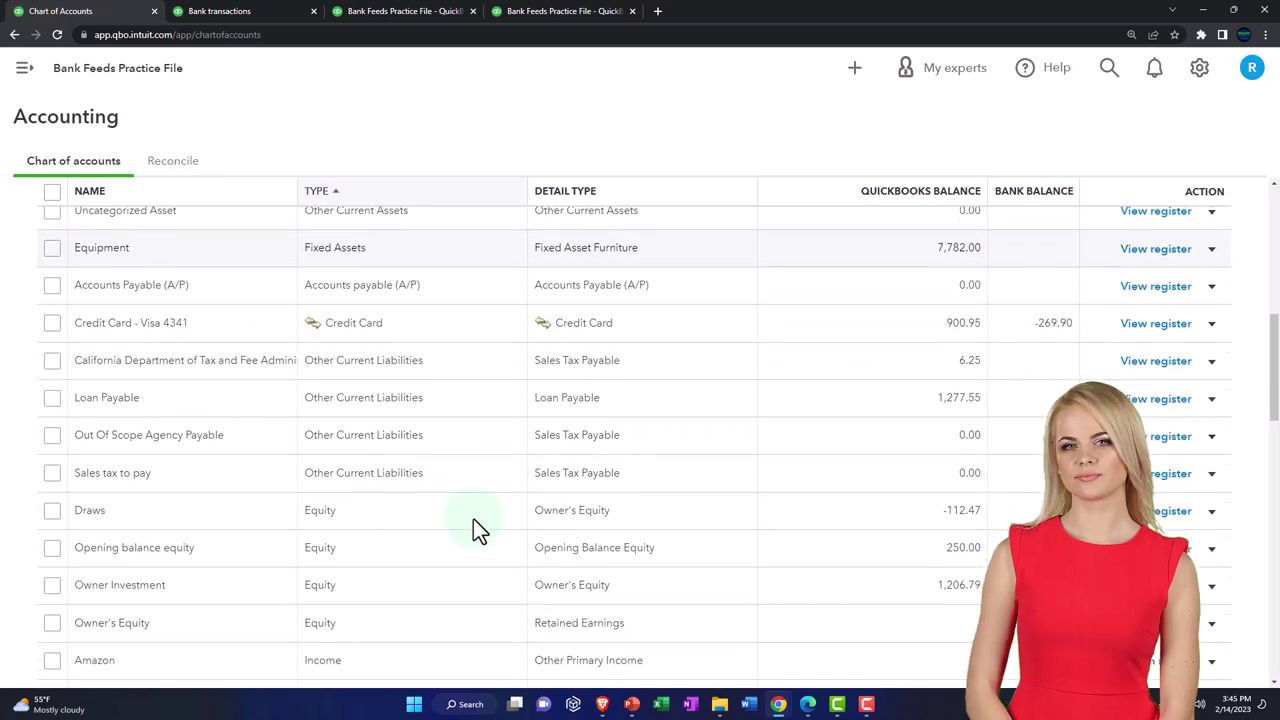
pyautogui.scroll(-1, 474, 518)
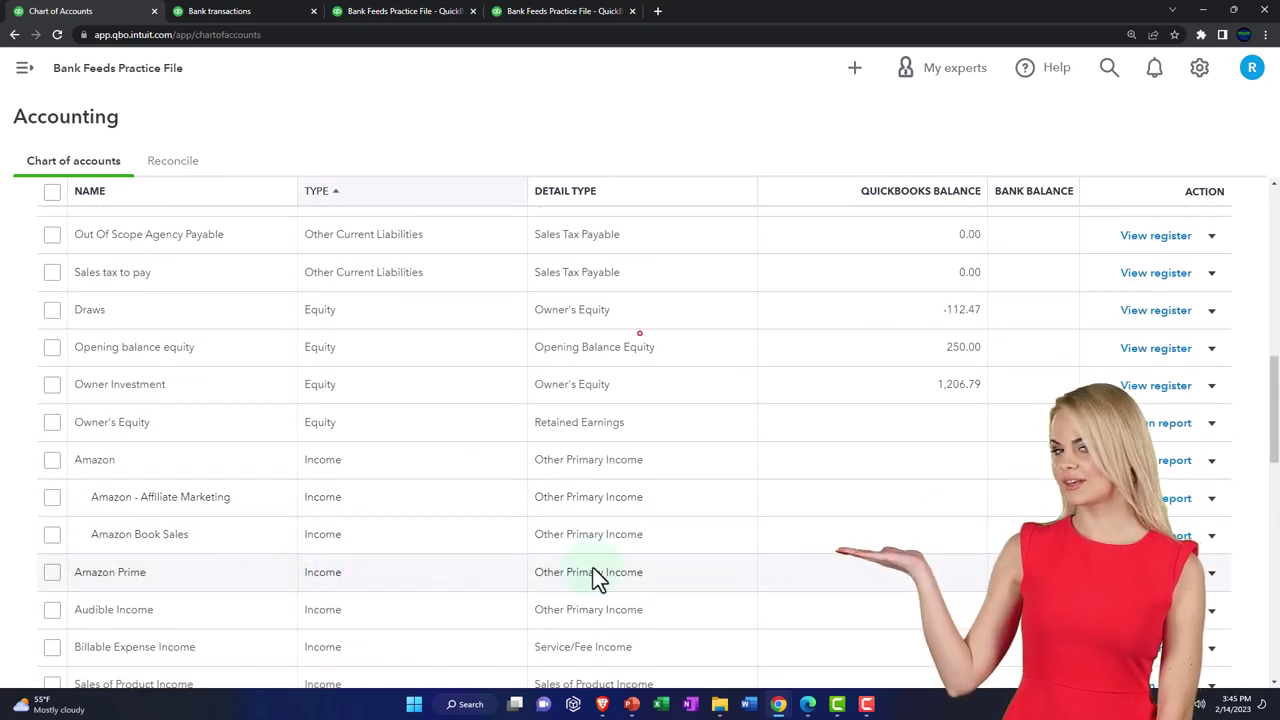
pyautogui.click(1211, 572)
pyautogui.click(1208, 606)
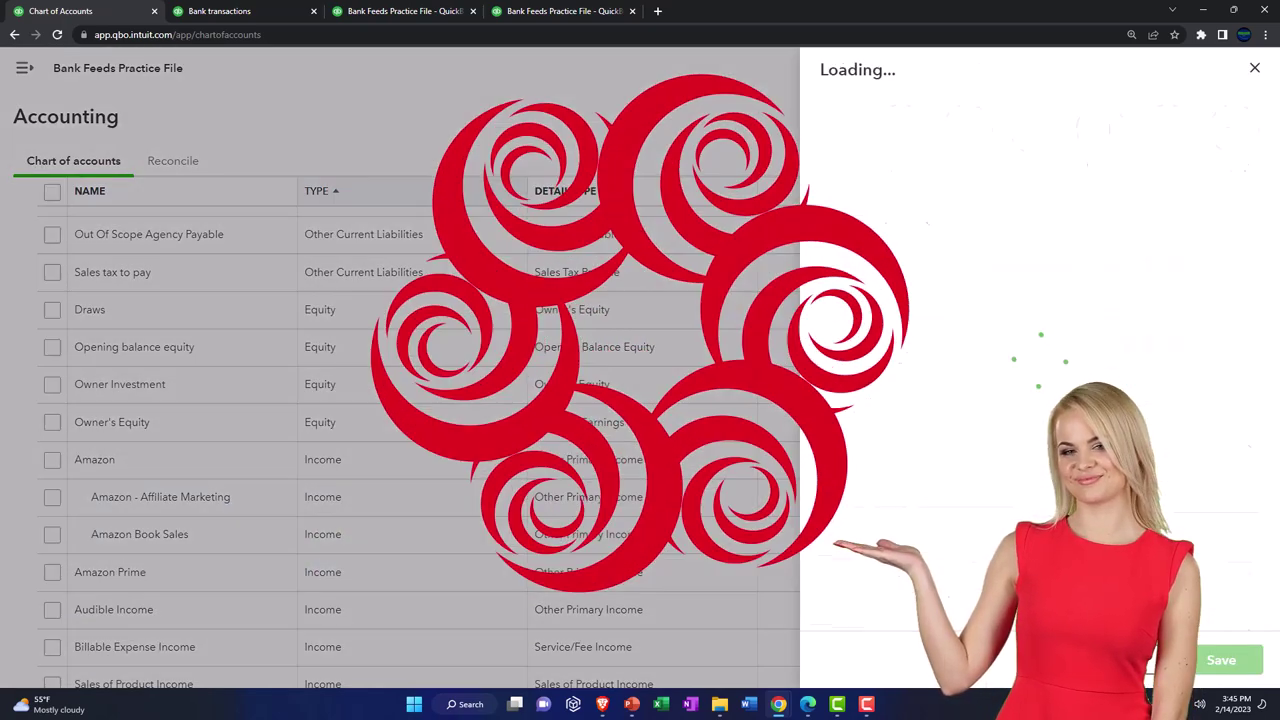
pyautogui.click(1238, 260)
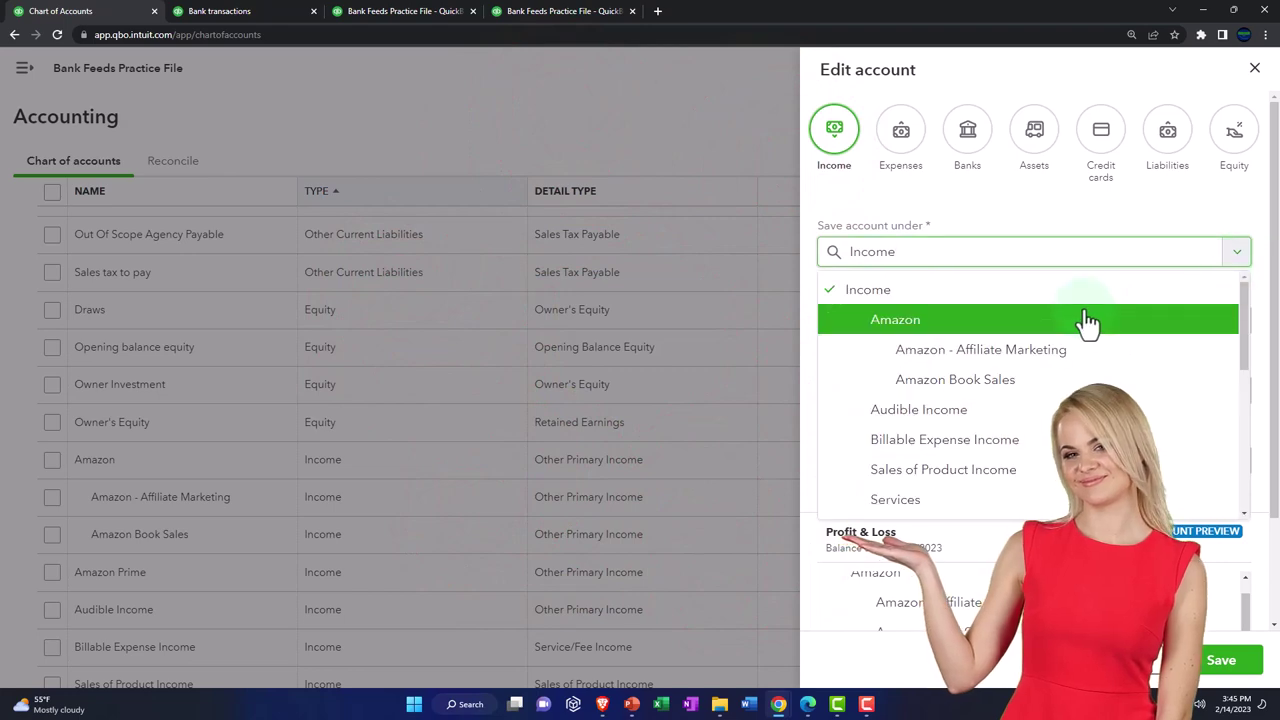
pyautogui.click(1085, 320)
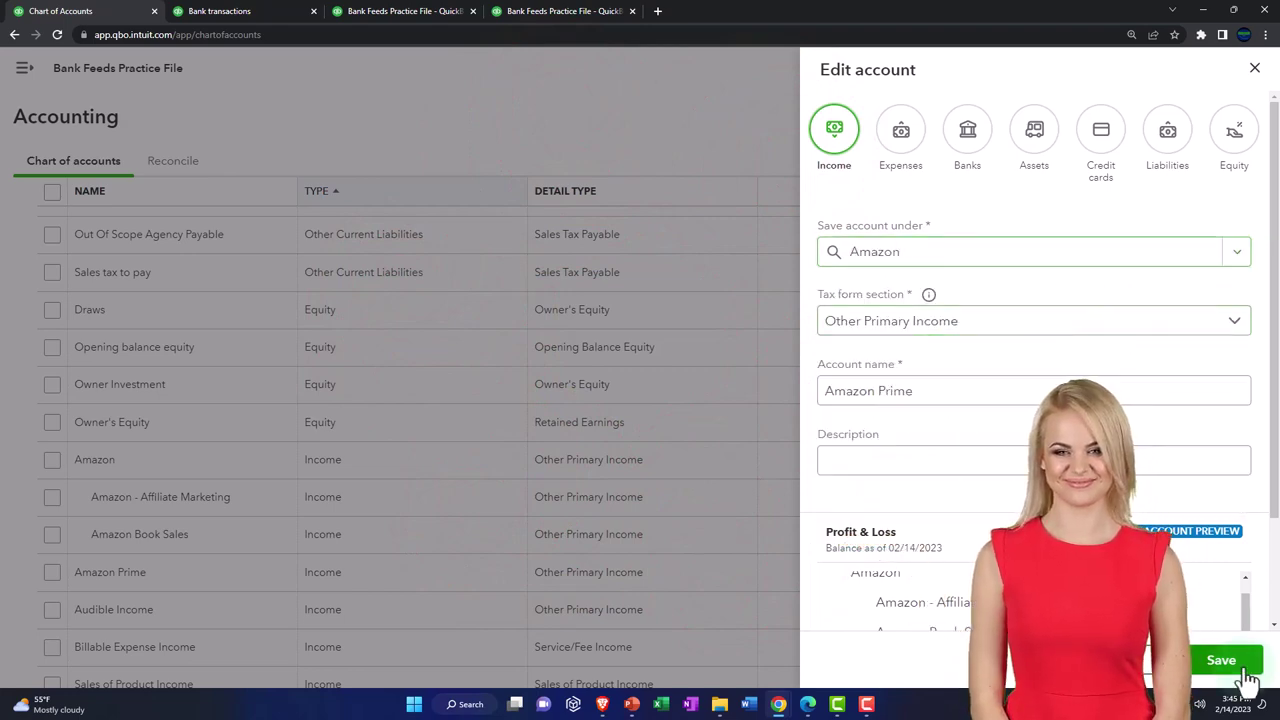
pyautogui.click(1221, 660)
# Go to the 2022 Profit and Loss report and rerun it to reflect the regrouped Amazon accounts.
pyautogui.click(553, 20)
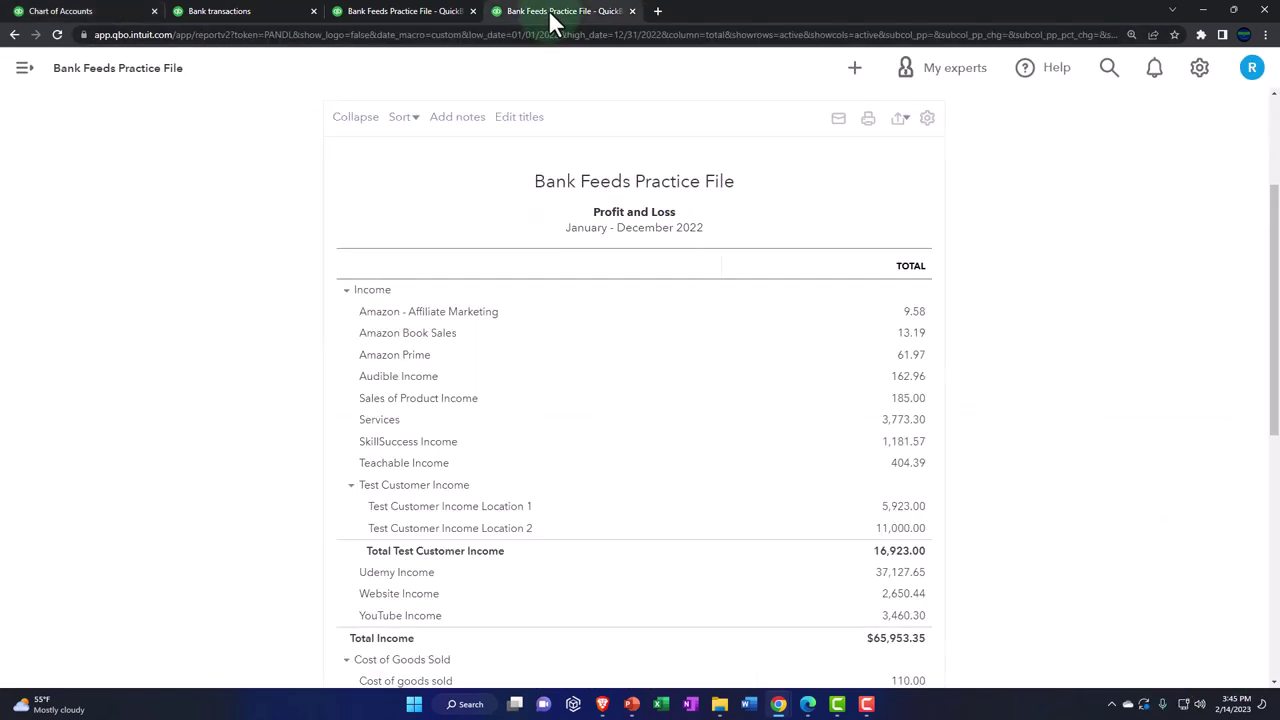
pyautogui.scroll(3, 580, 263)
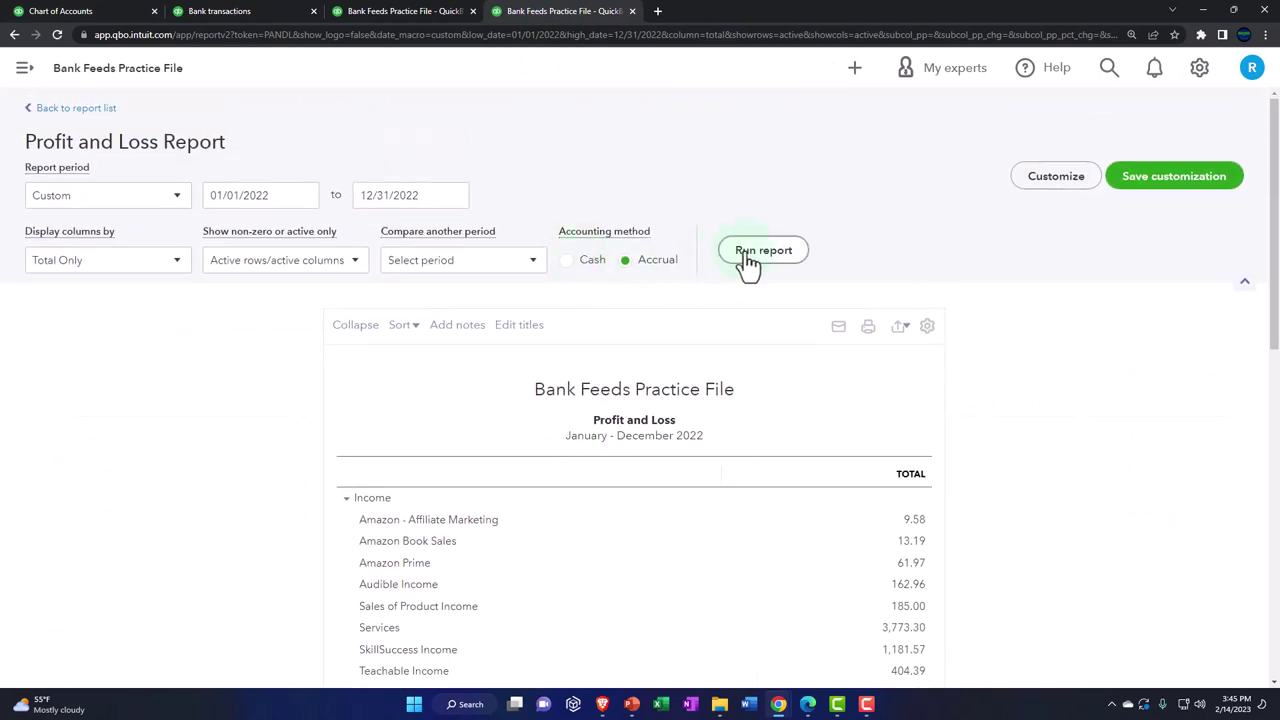
pyautogui.click(749, 262)
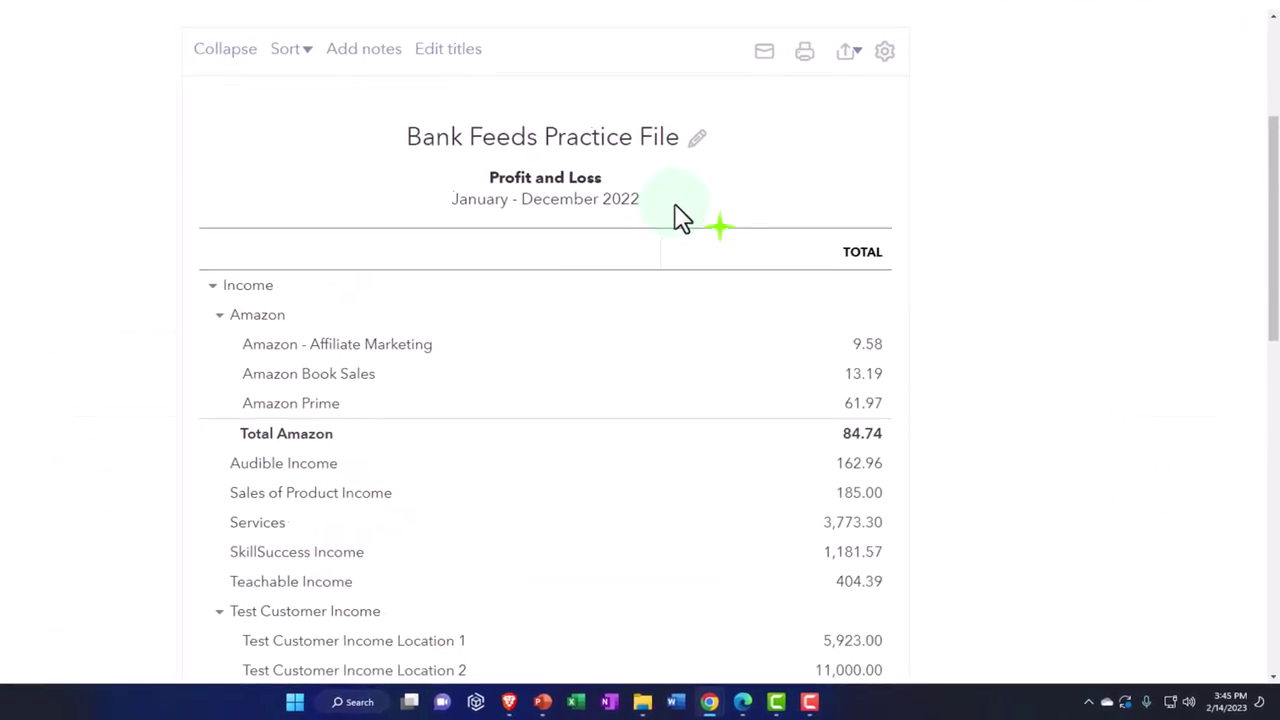
# Collapse and expand the Amazon income group in the Profit and Loss report to compare its summary and detail views.
pyautogui.click(224, 316)
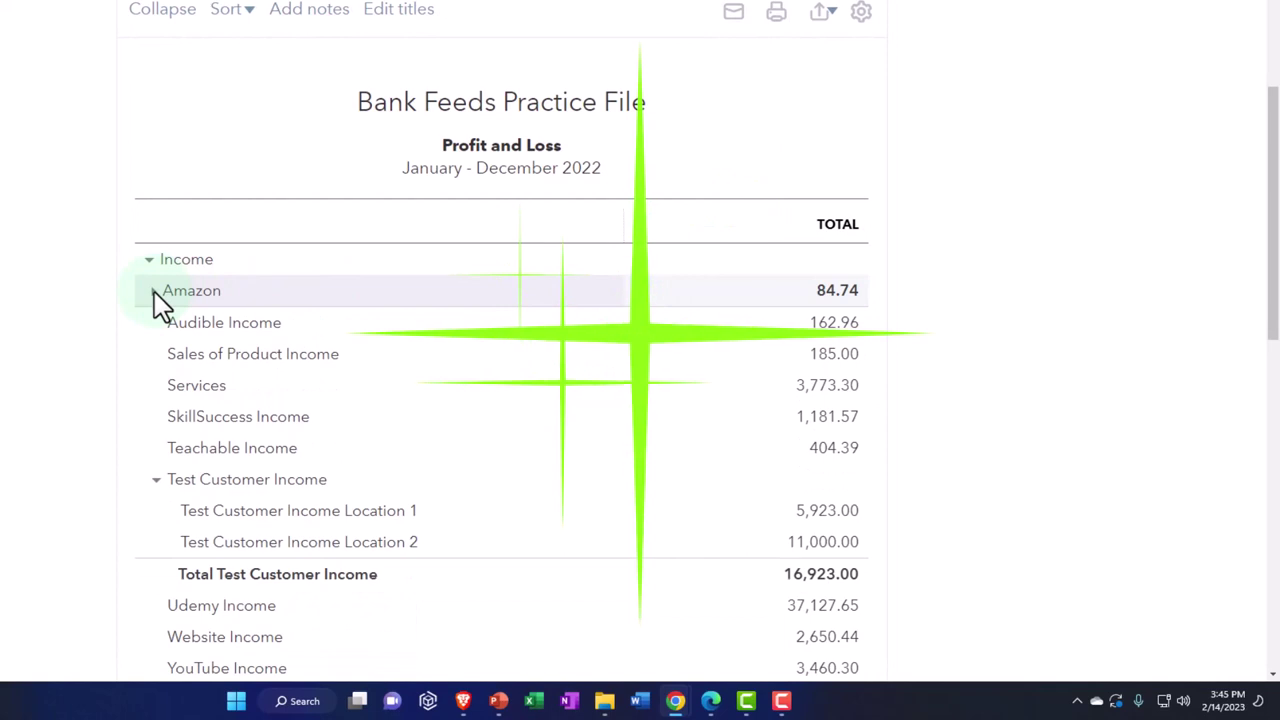
pyautogui.click(155, 292)
pyautogui.click(156, 294)
pyautogui.click(156, 294)
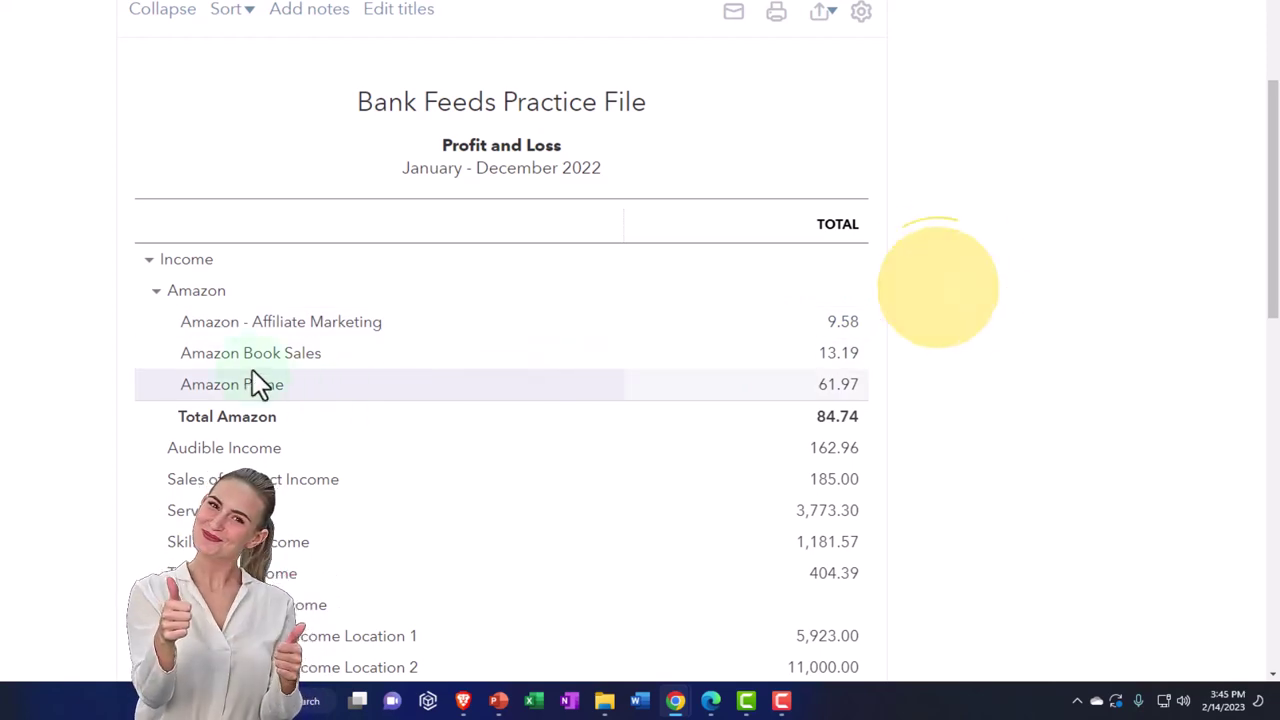
pyautogui.click(156, 291)
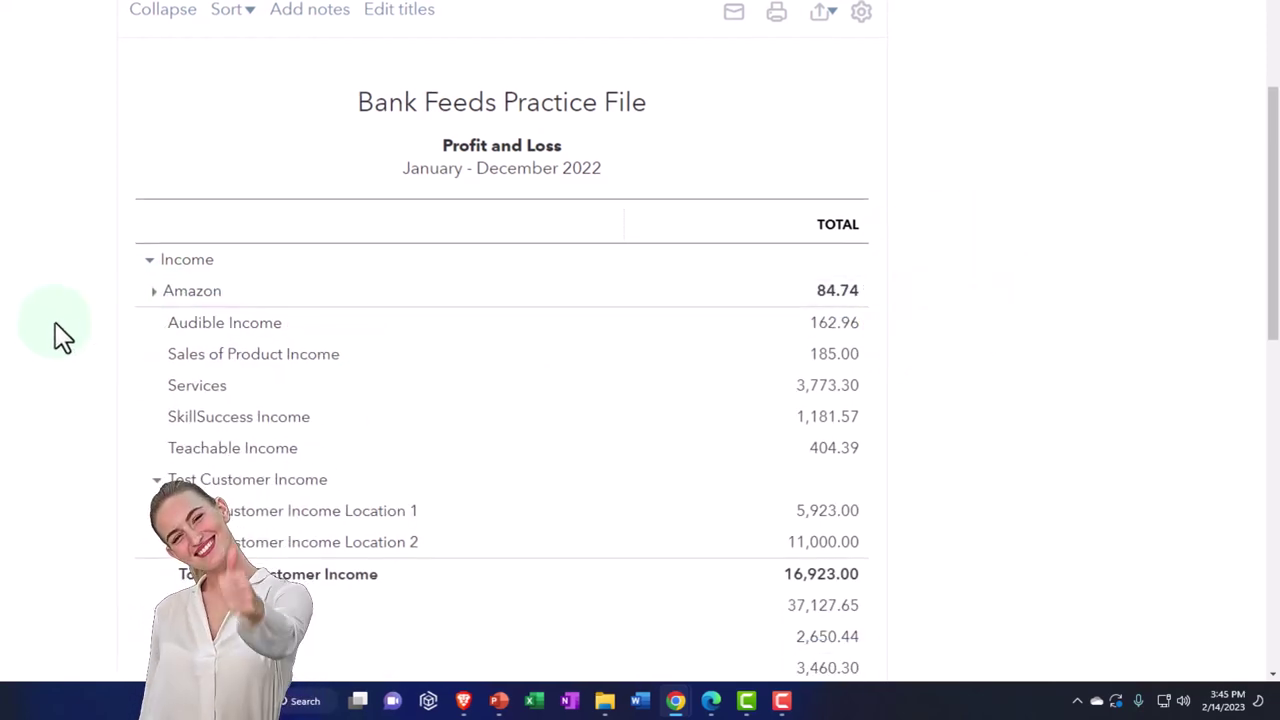
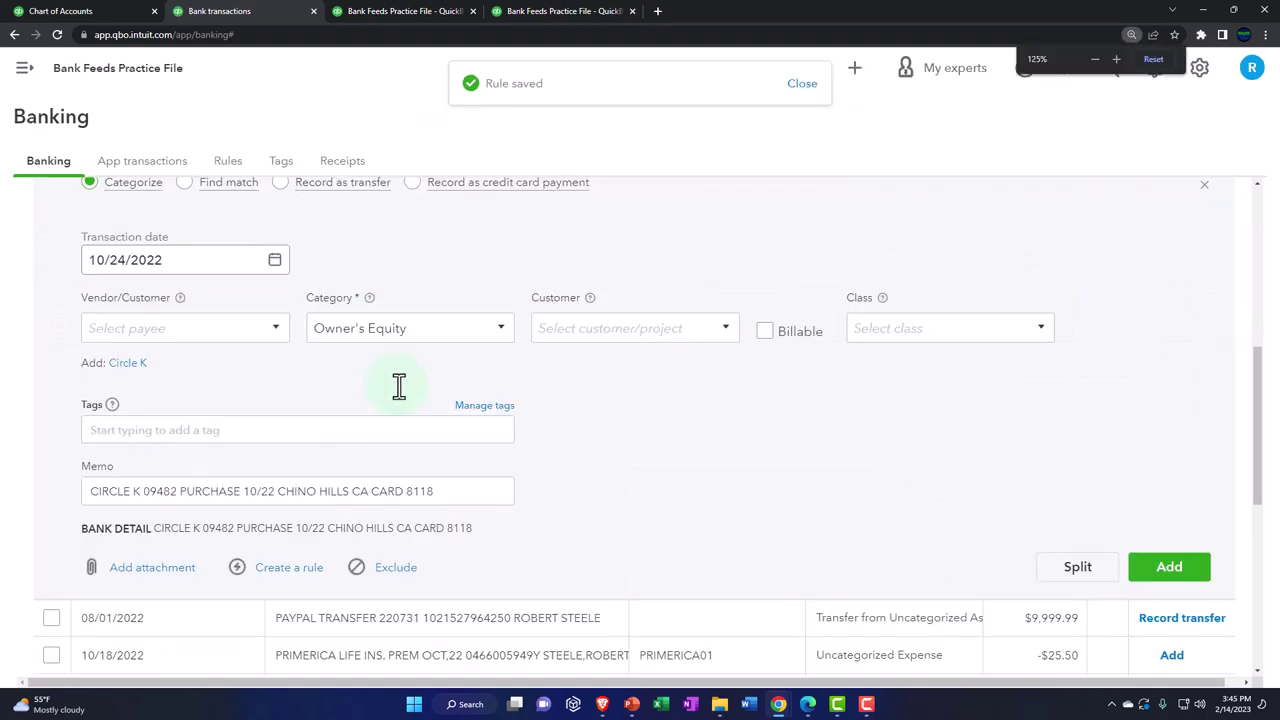
# Copy CIRCLE K from the 10/24/2022 bank transaction's memo into its payee field and save it as a new vendor.
pyautogui.click(276, 328)
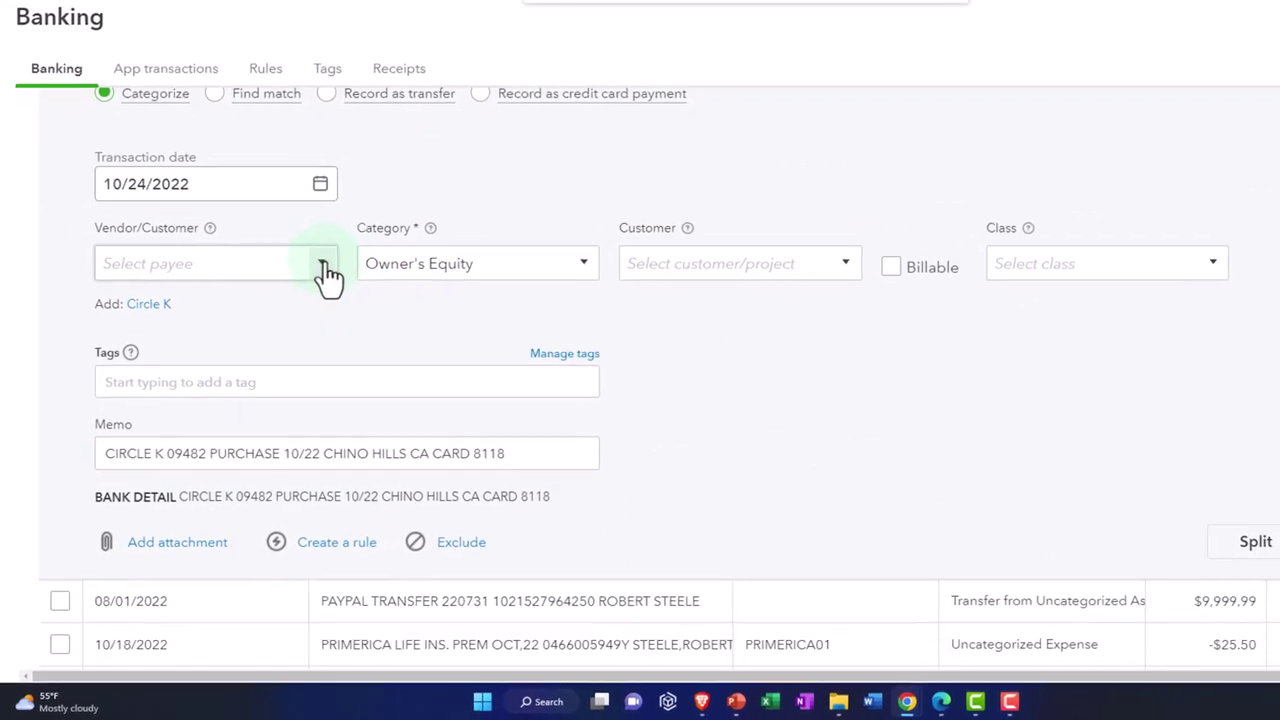
pyautogui.click(358, 220)
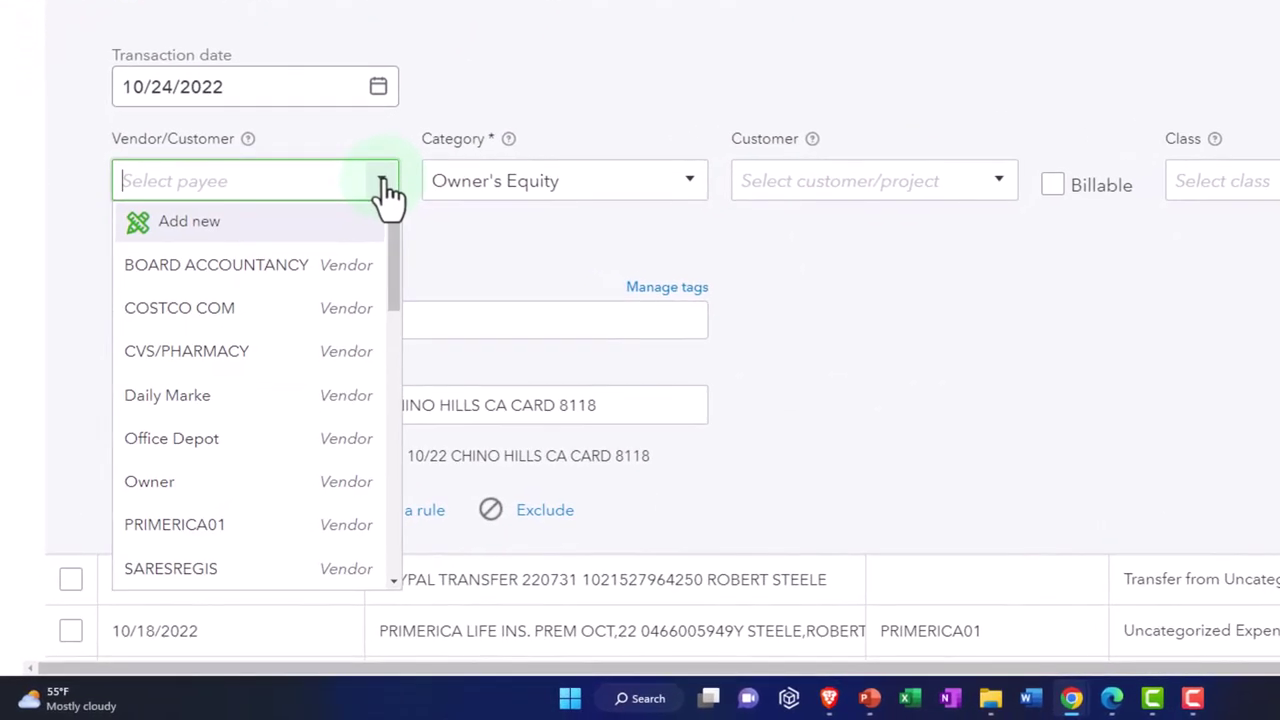
pyautogui.click(385, 190)
pyautogui.moveTo(199, 410); pyautogui.dragTo(146, 406)
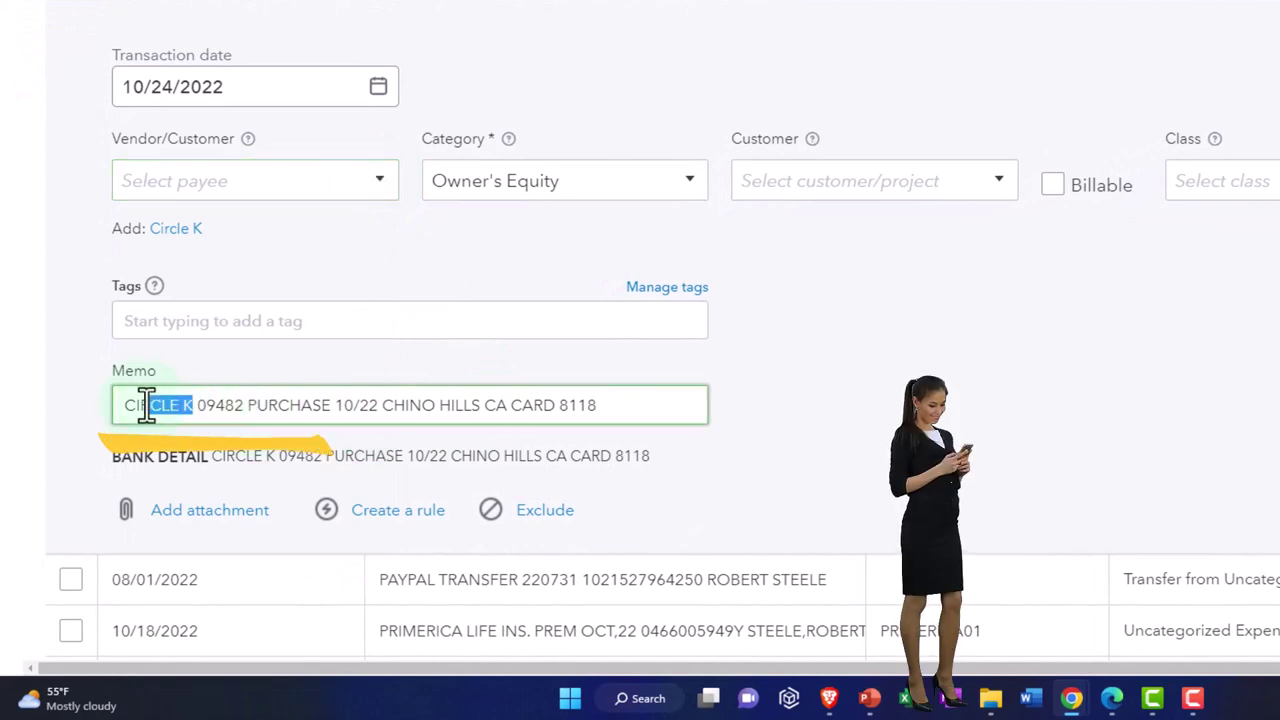
pyautogui.hotkey('ctrl', 'c')
pyautogui.click(200, 180)
pyautogui.hotkey('ctrl', 'v')
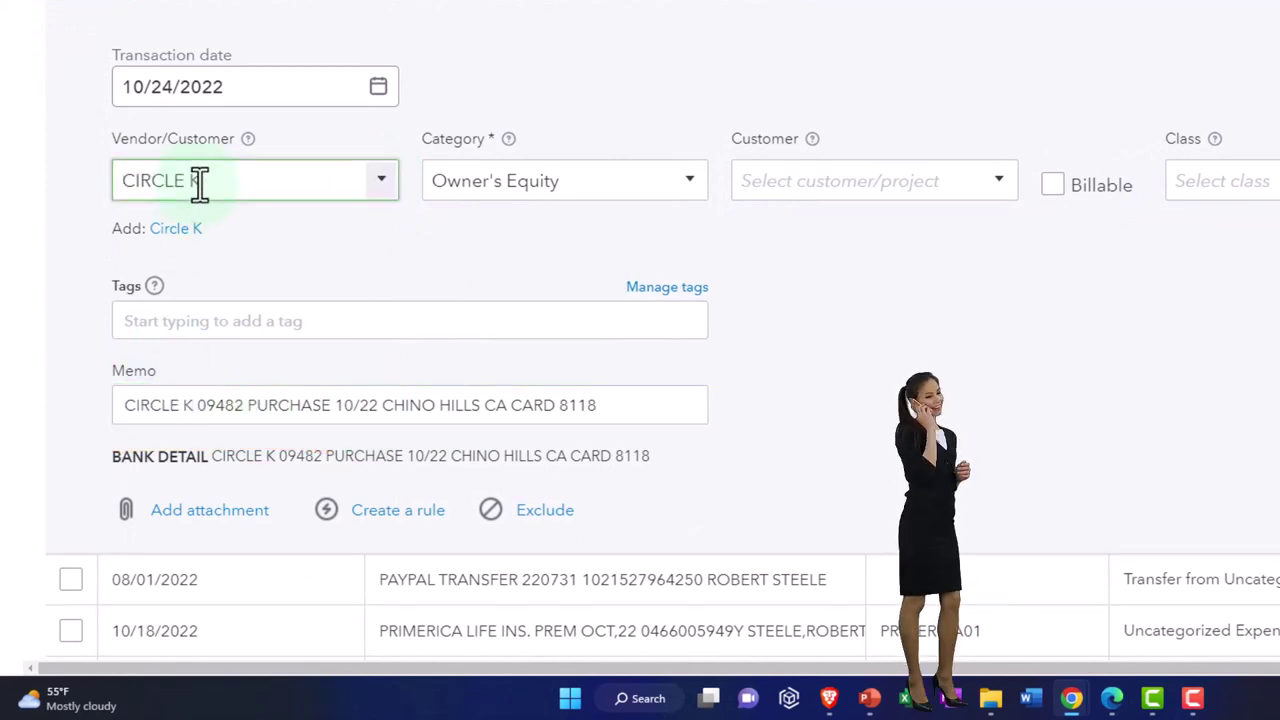
pyautogui.press('Return')
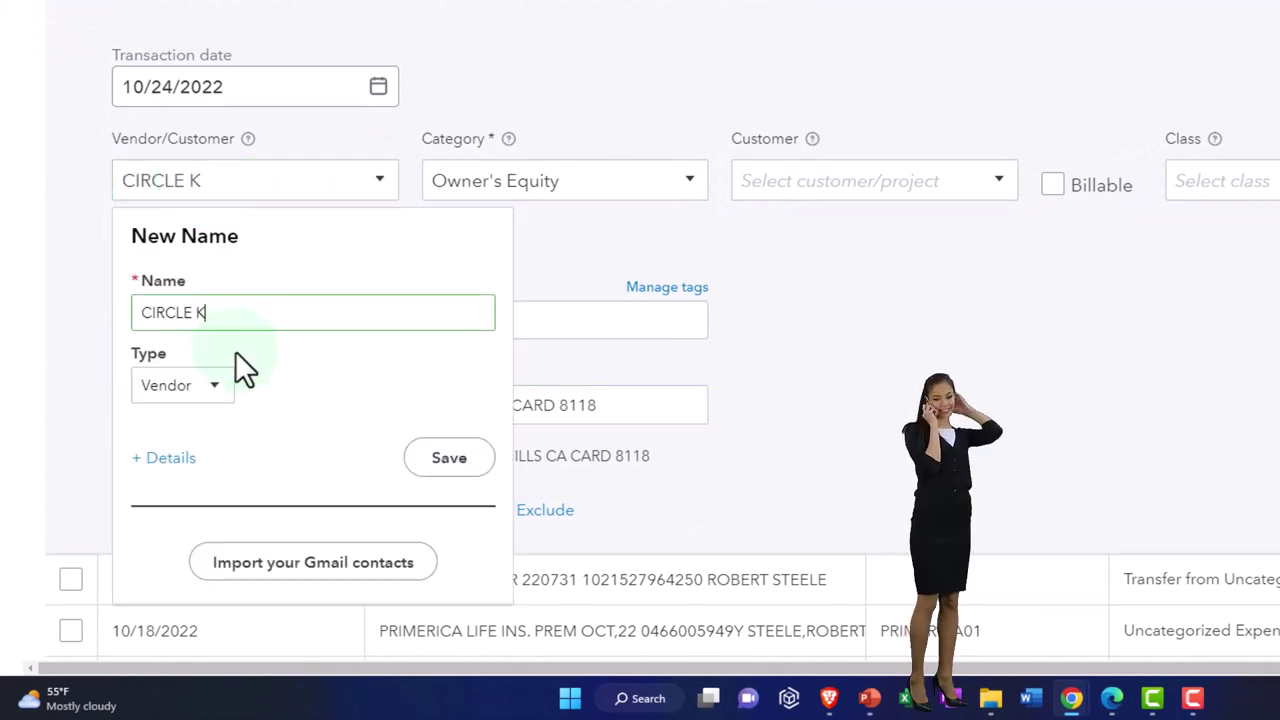
pyautogui.click(447, 462)
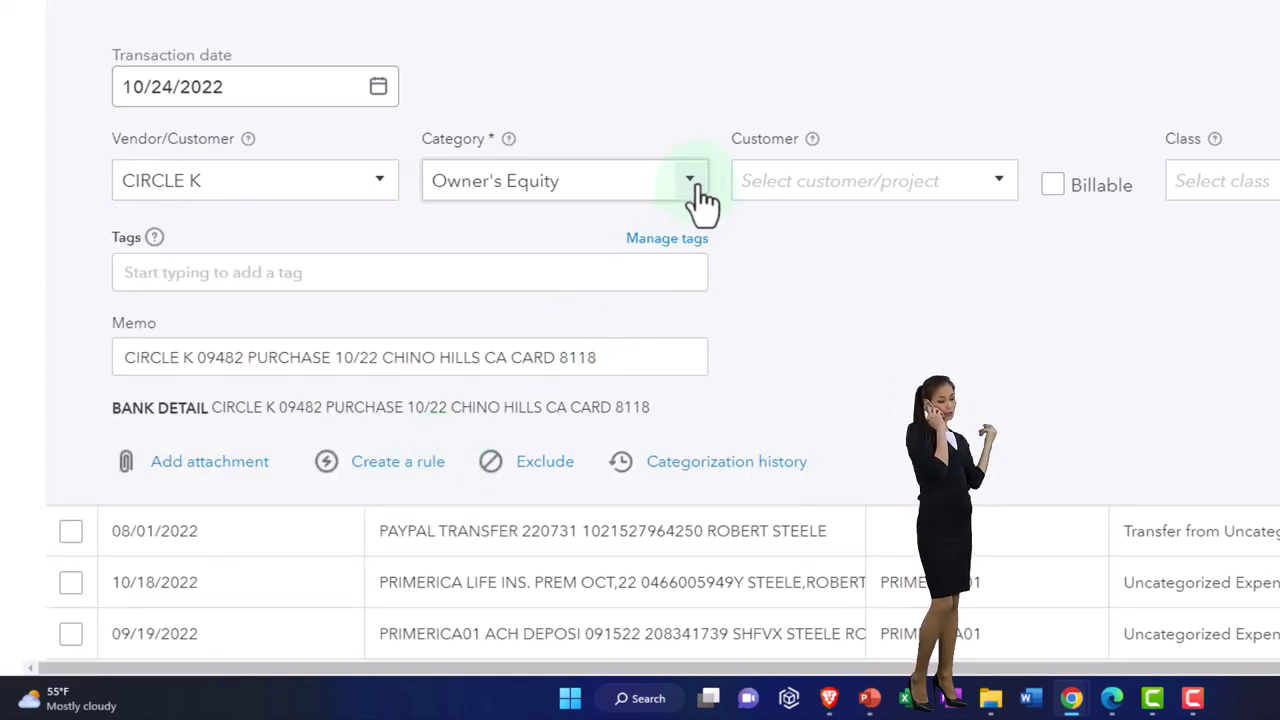
# Clear the Owner's Equity category from the Circle K transaction and start adding a new account for it.
pyautogui.click(693, 195)
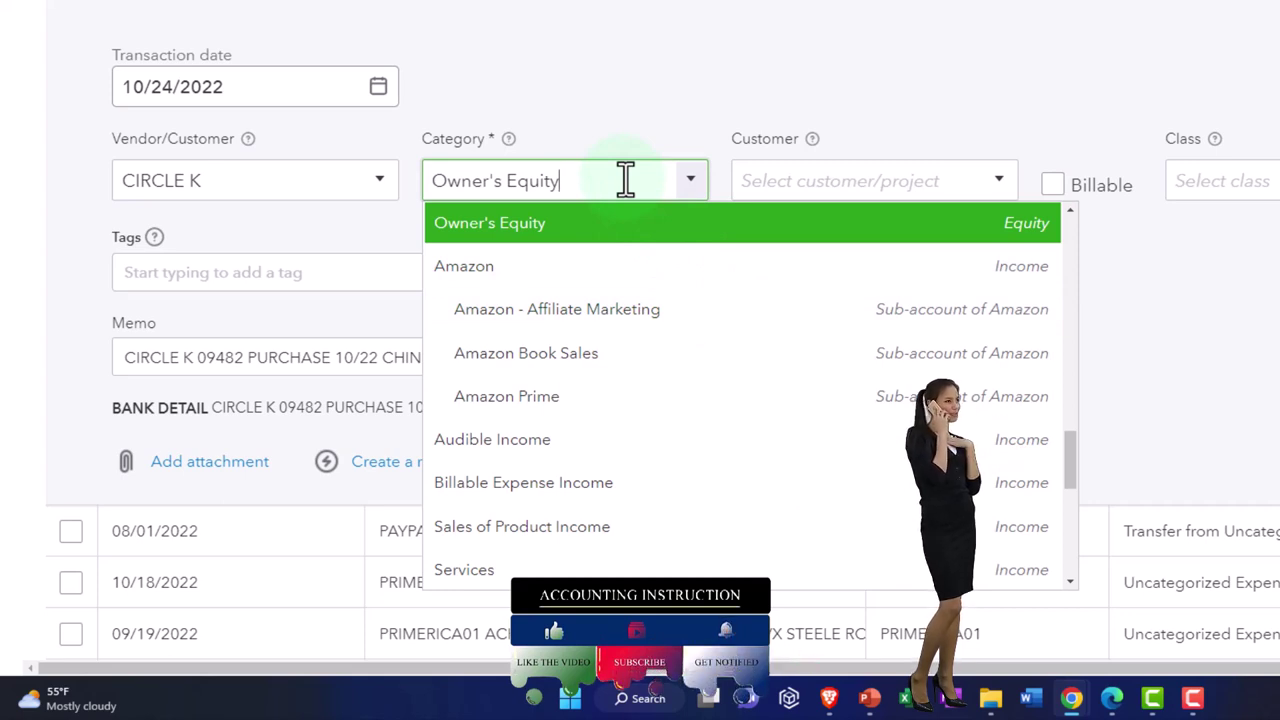
pyautogui.click(583, 176)
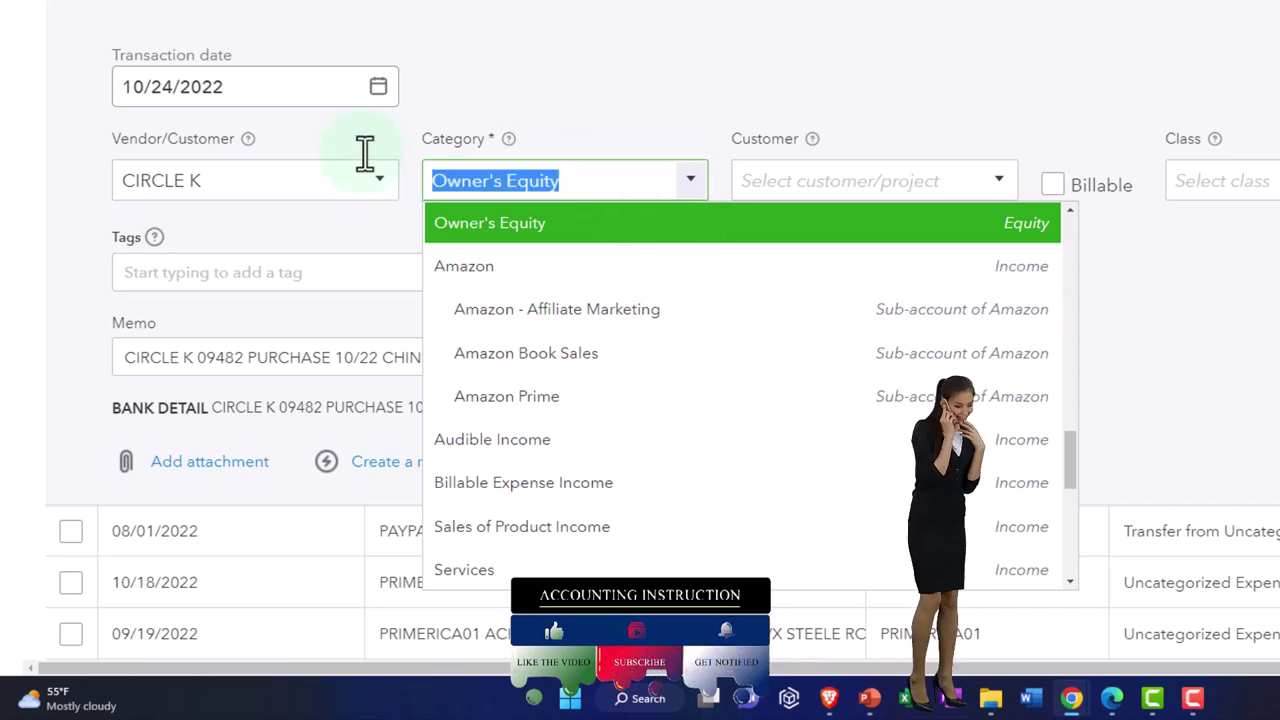
pyautogui.write('mea')
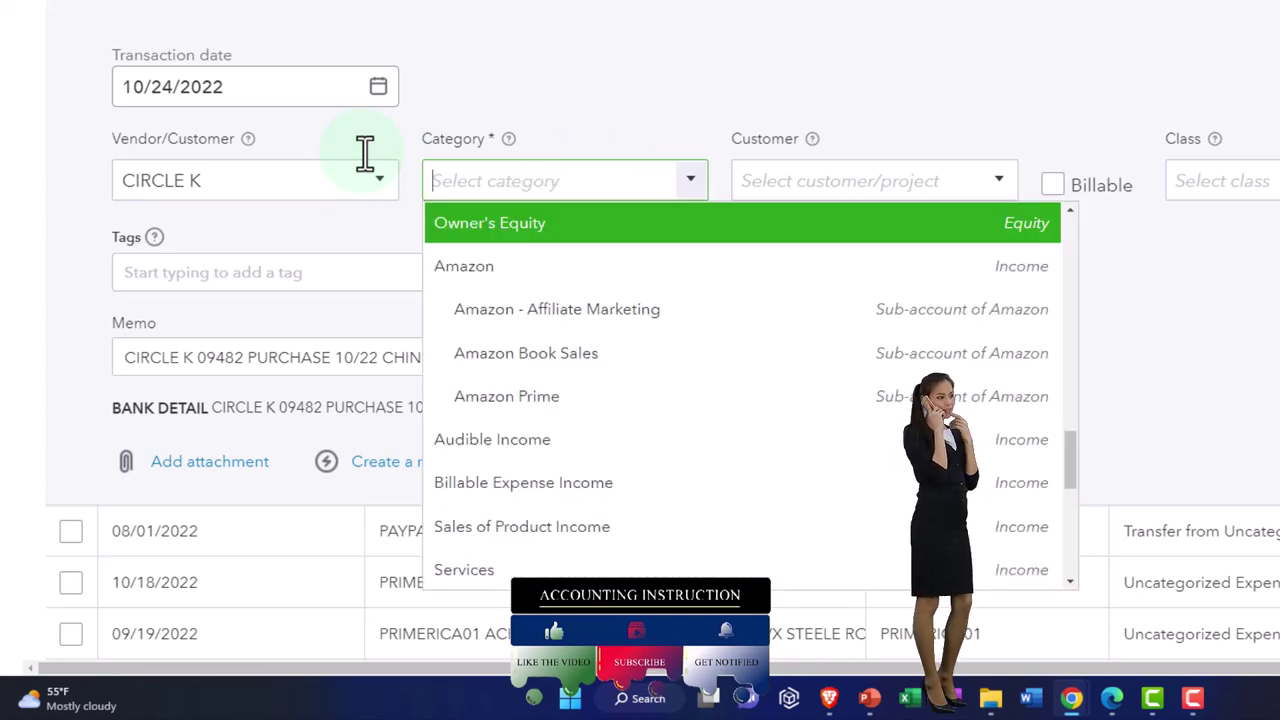
pyautogui.moveTo(1072, 468); pyautogui.dragTo(1050, 240)
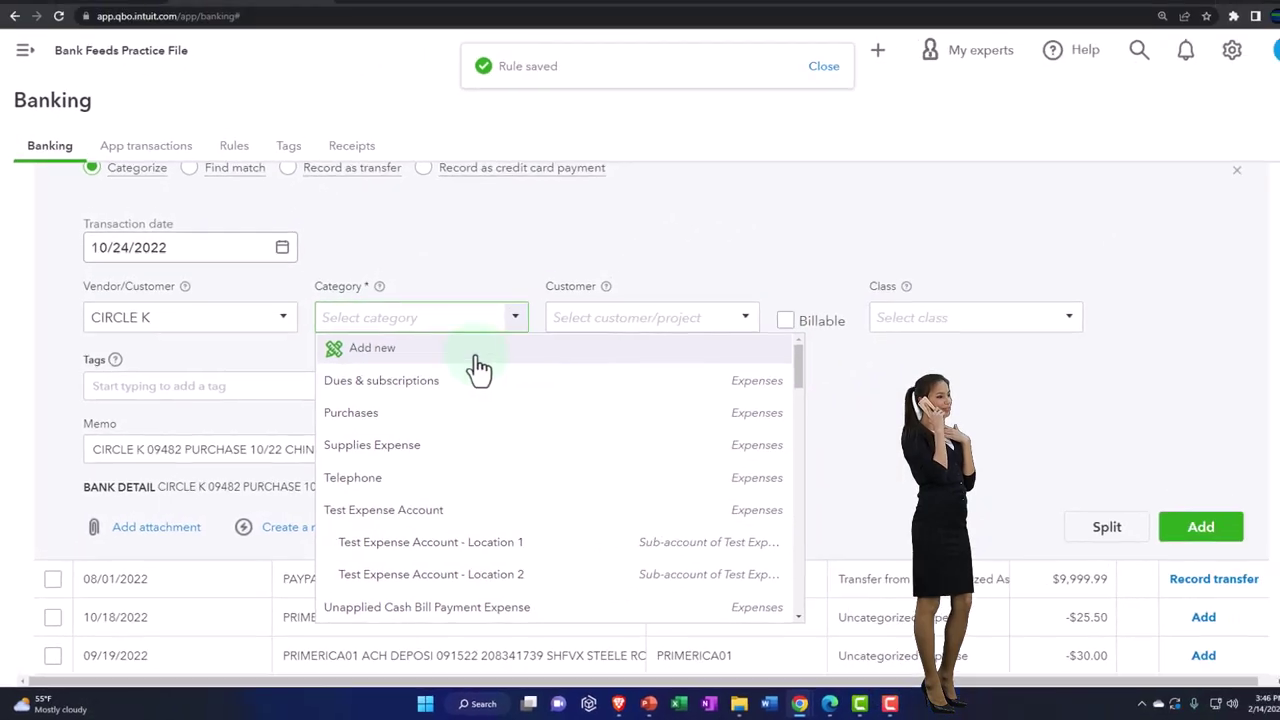
pyautogui.click(444, 305)
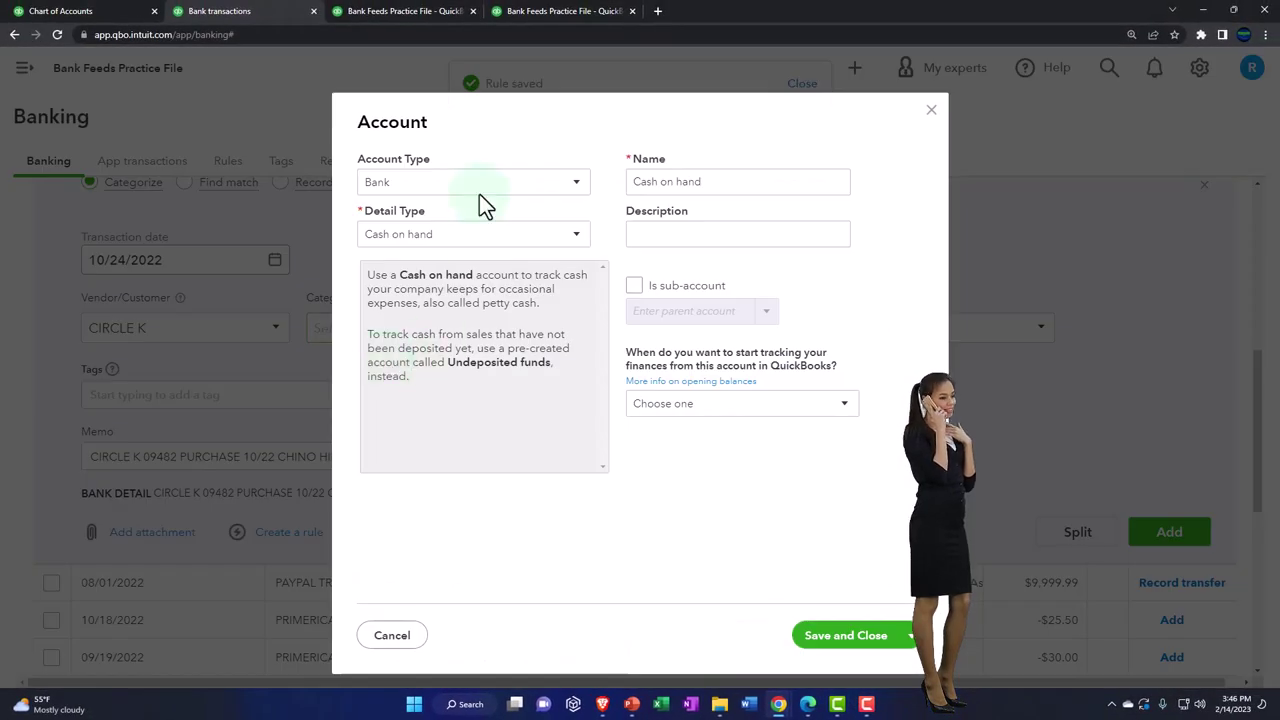
# Set the new account's type to Expenses and its detail type to Entertainment.
pyautogui.click(487, 190)
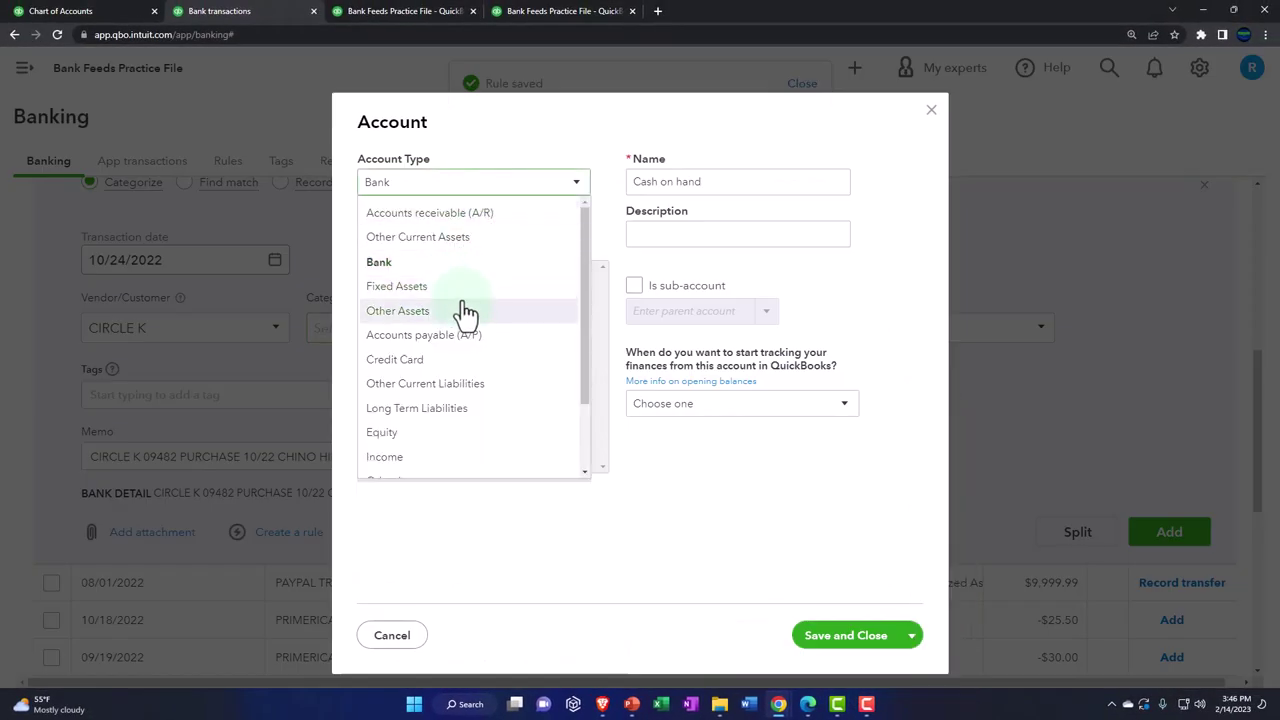
pyautogui.scroll(-1, 463, 349)
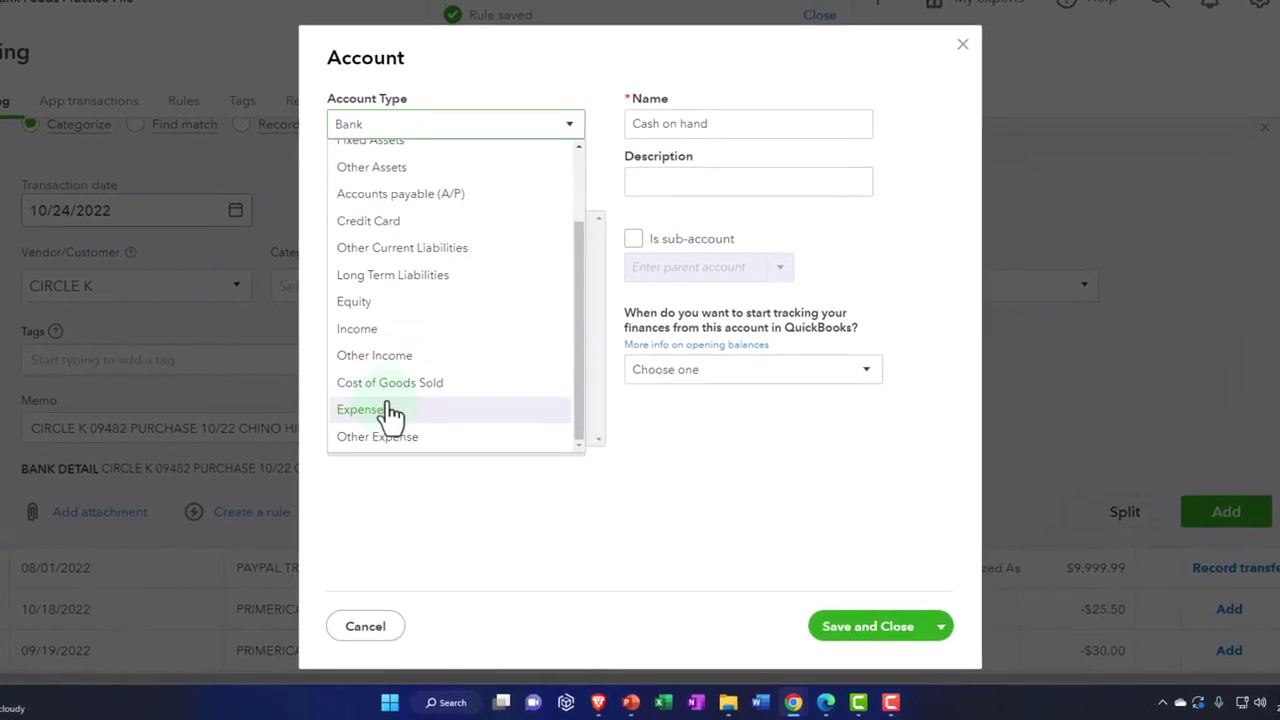
pyautogui.click(390, 432)
pyautogui.click(574, 228)
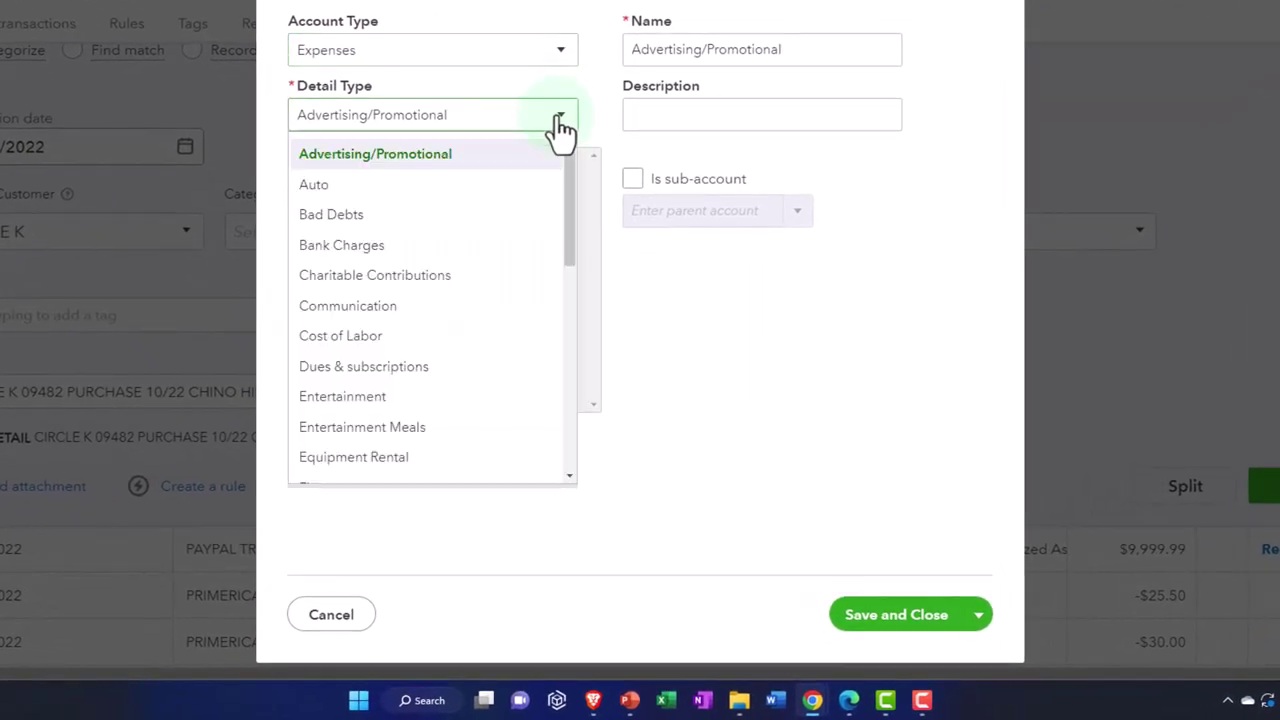
pyautogui.scroll(-2, 457, 257)
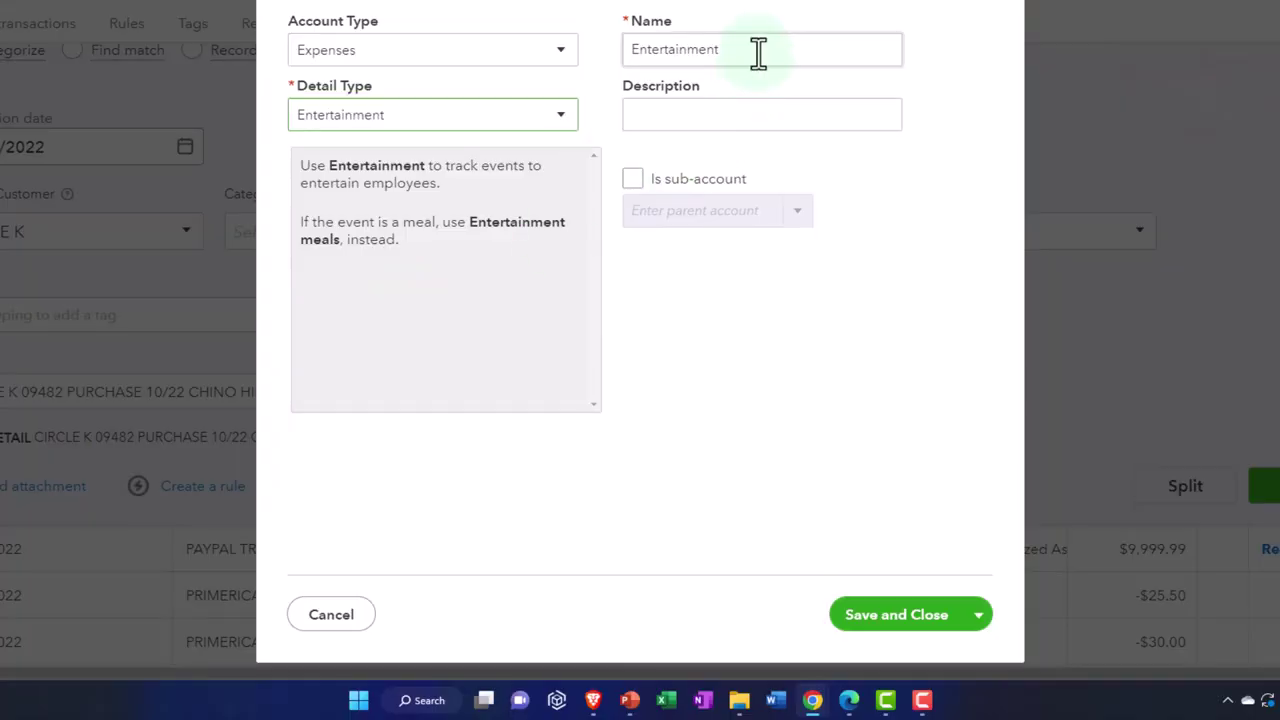
# Name the new account Meals Entertainment, save it, and add the Circle K transaction to the books.
pyautogui.doubleClick(638, 50)
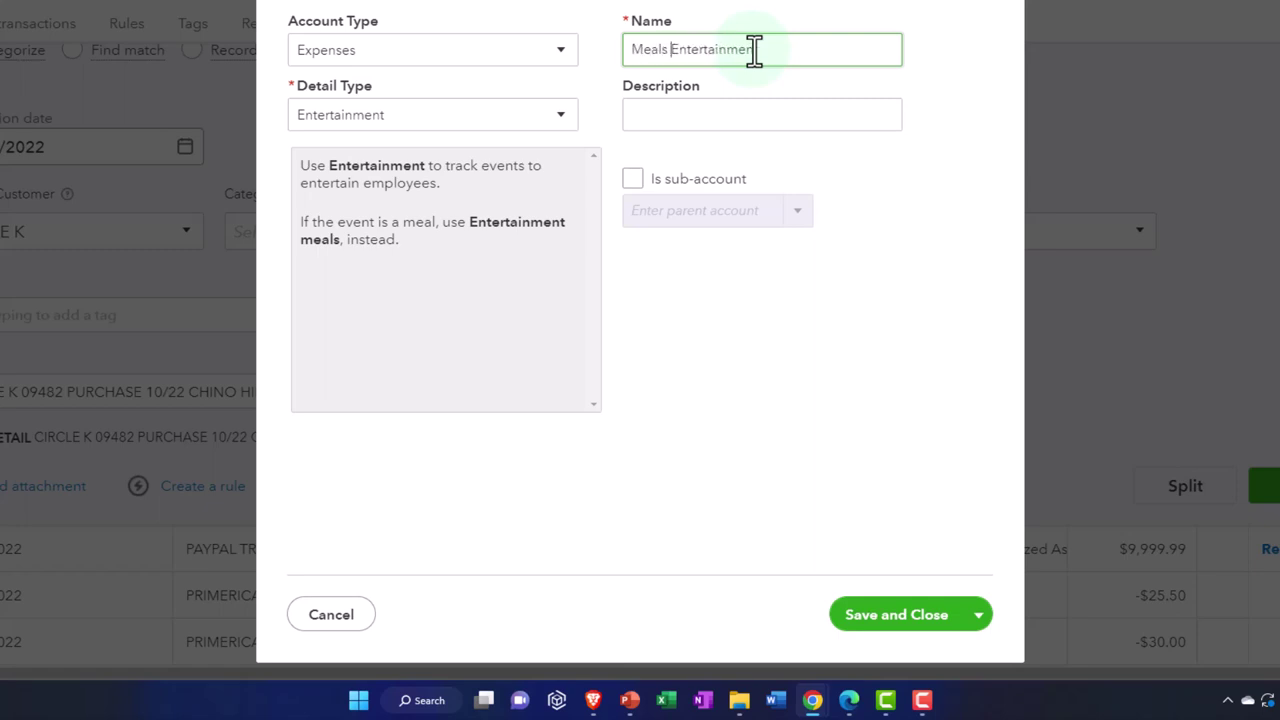
pyautogui.click(895, 619)
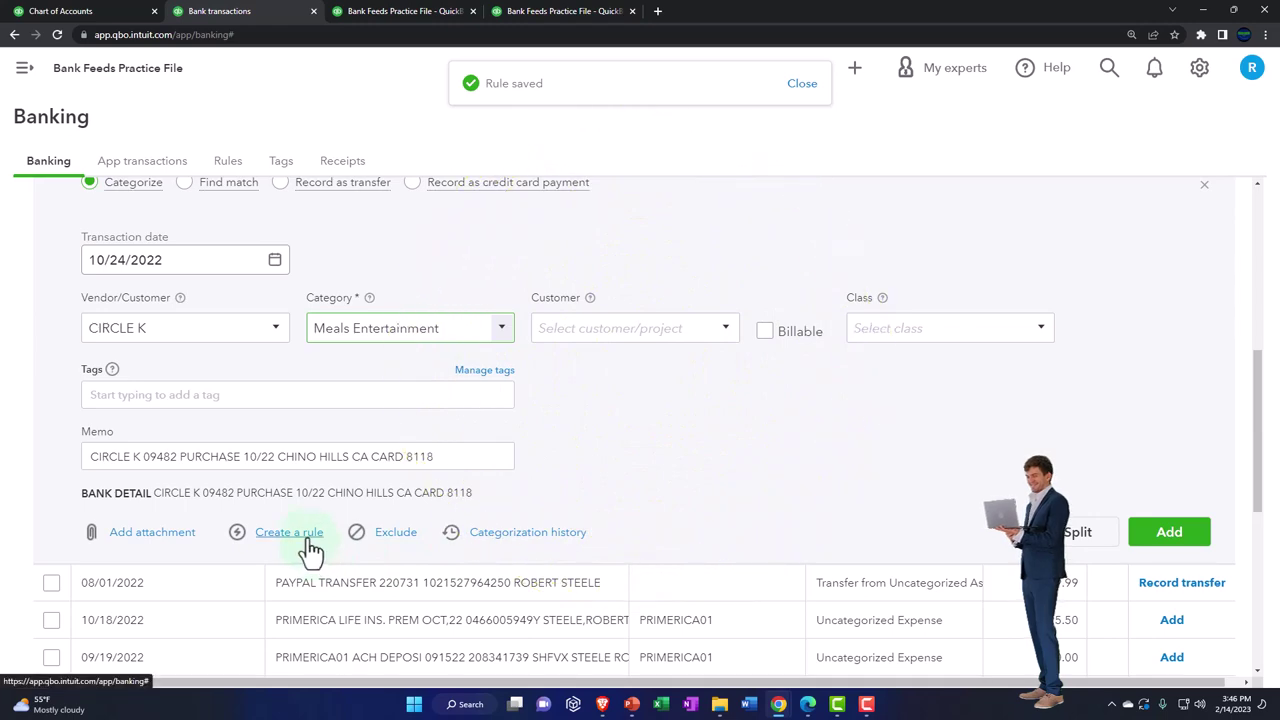
pyautogui.click(1167, 540)
# Open the 08/01/2022 PayPal transfer for review and switch it from a transfer to a categorized transaction.
pyautogui.scroll(3, 880, 495)
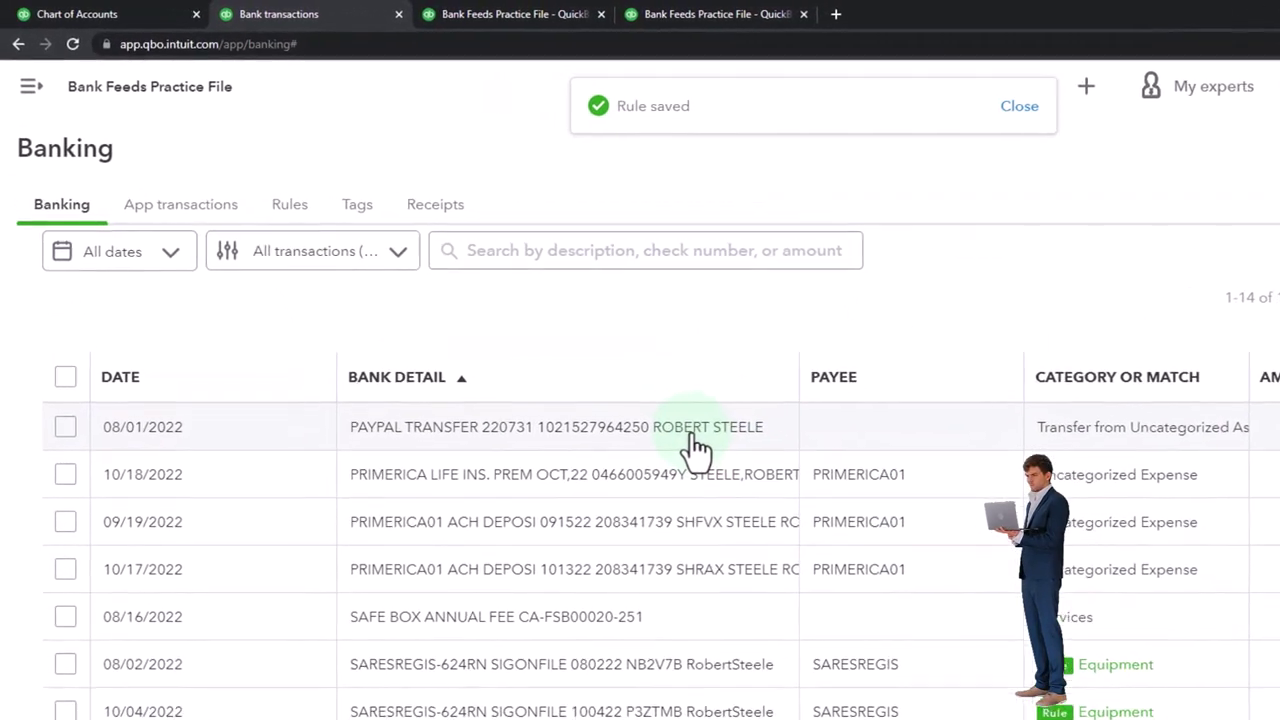
pyautogui.click(710, 458)
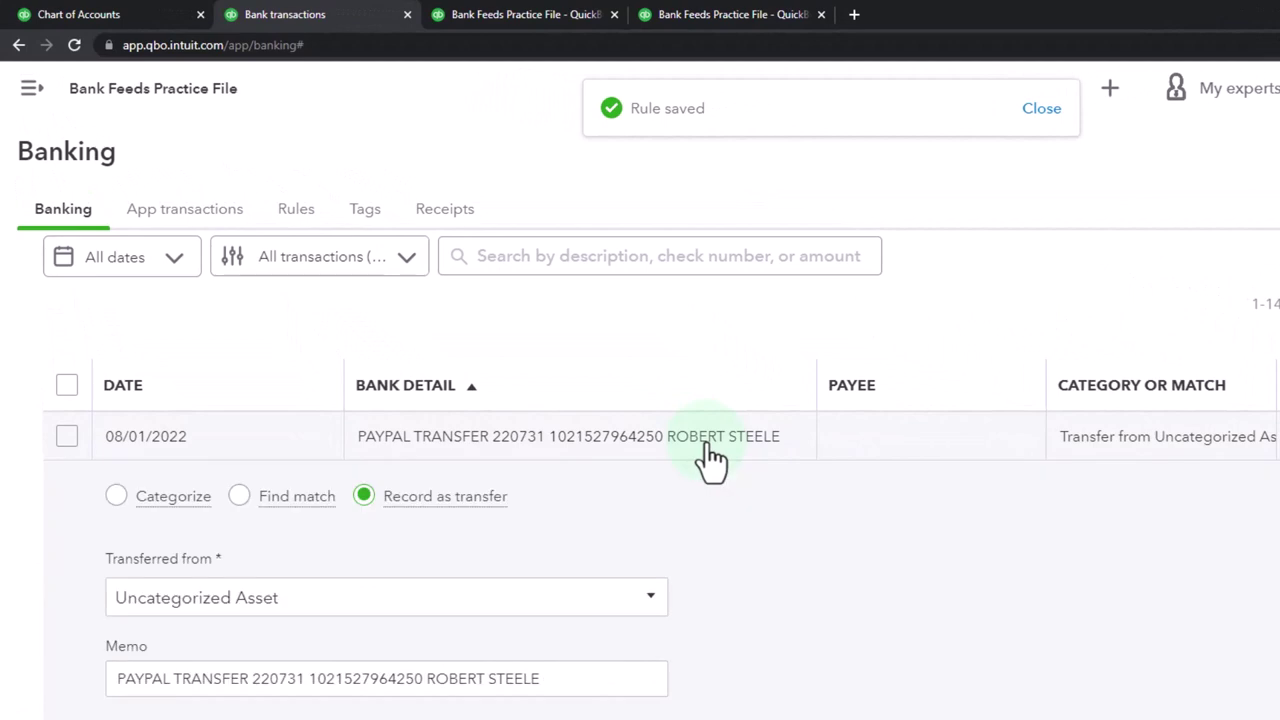
pyautogui.scroll(4, 710, 458)
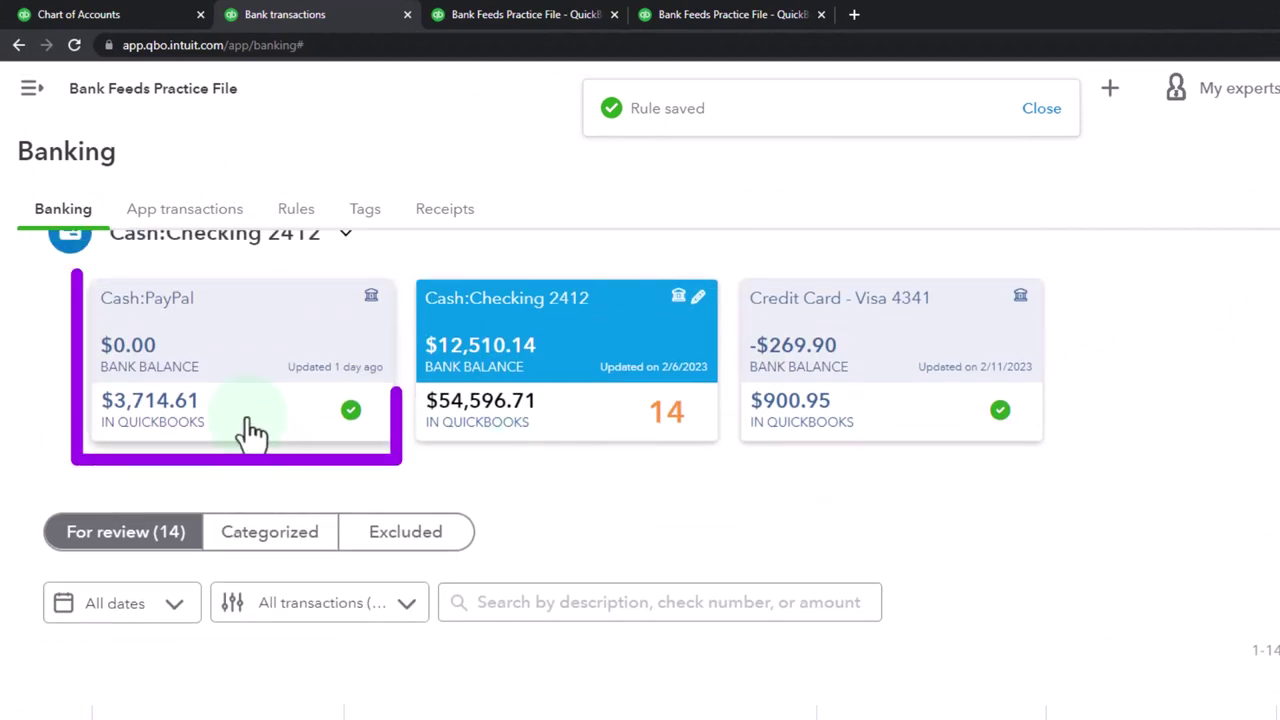
pyautogui.scroll(-4, 250, 430)
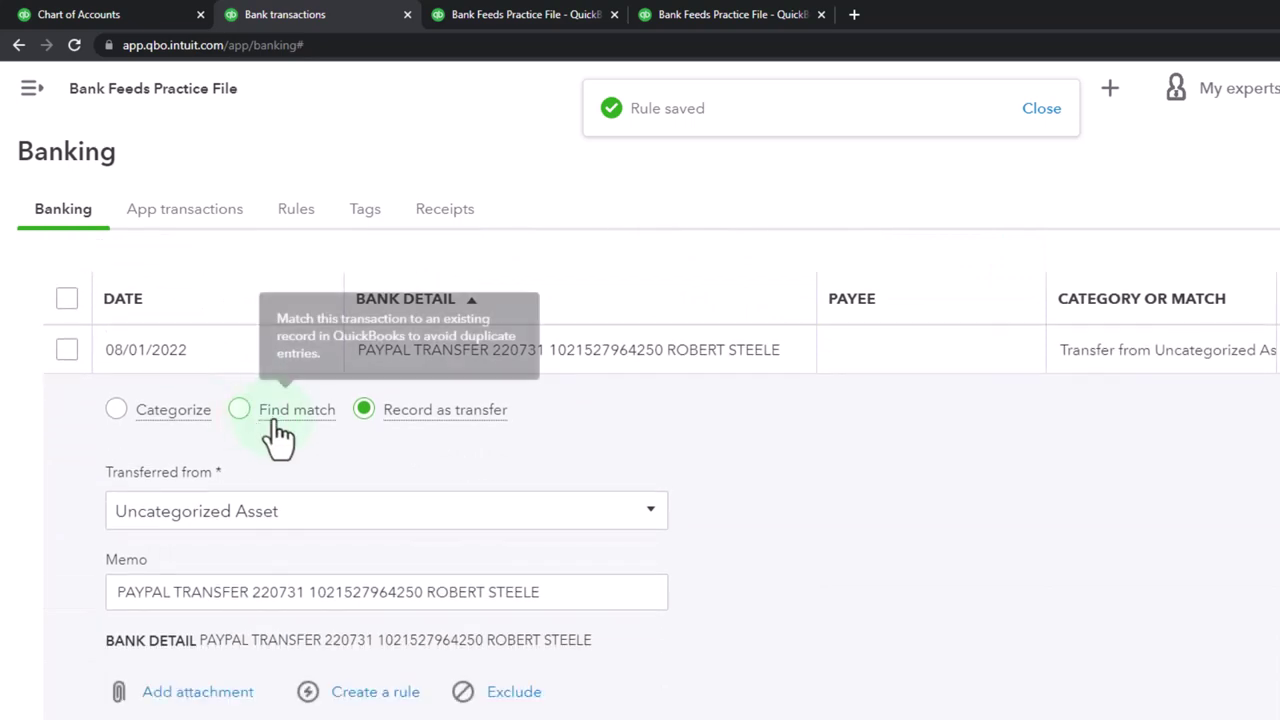
pyautogui.click(158, 418)
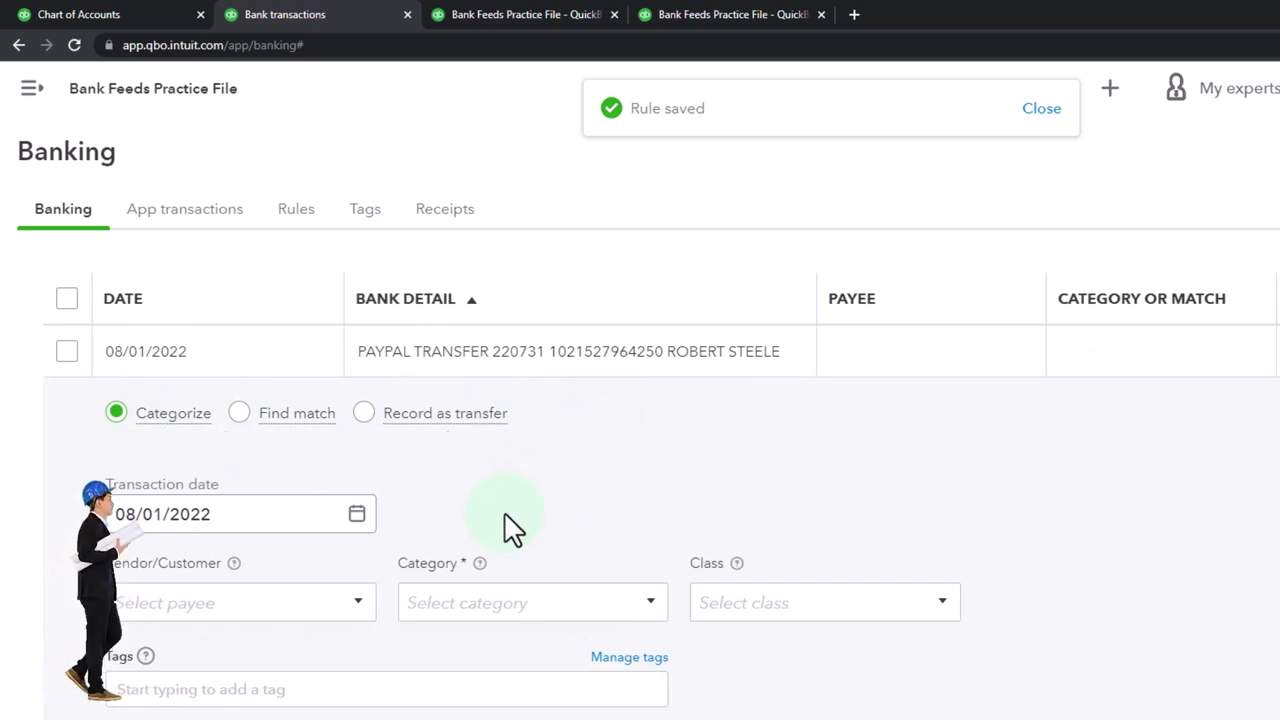
pyautogui.click(356, 606)
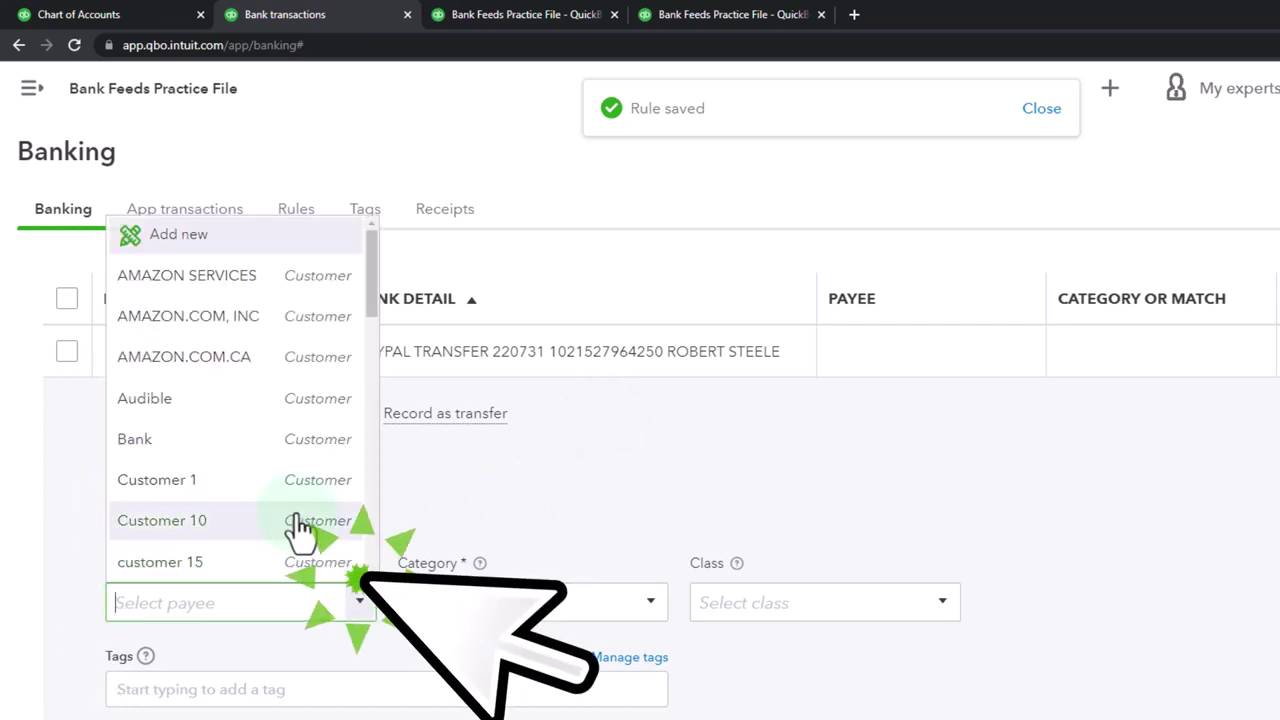
pyautogui.write('yo')
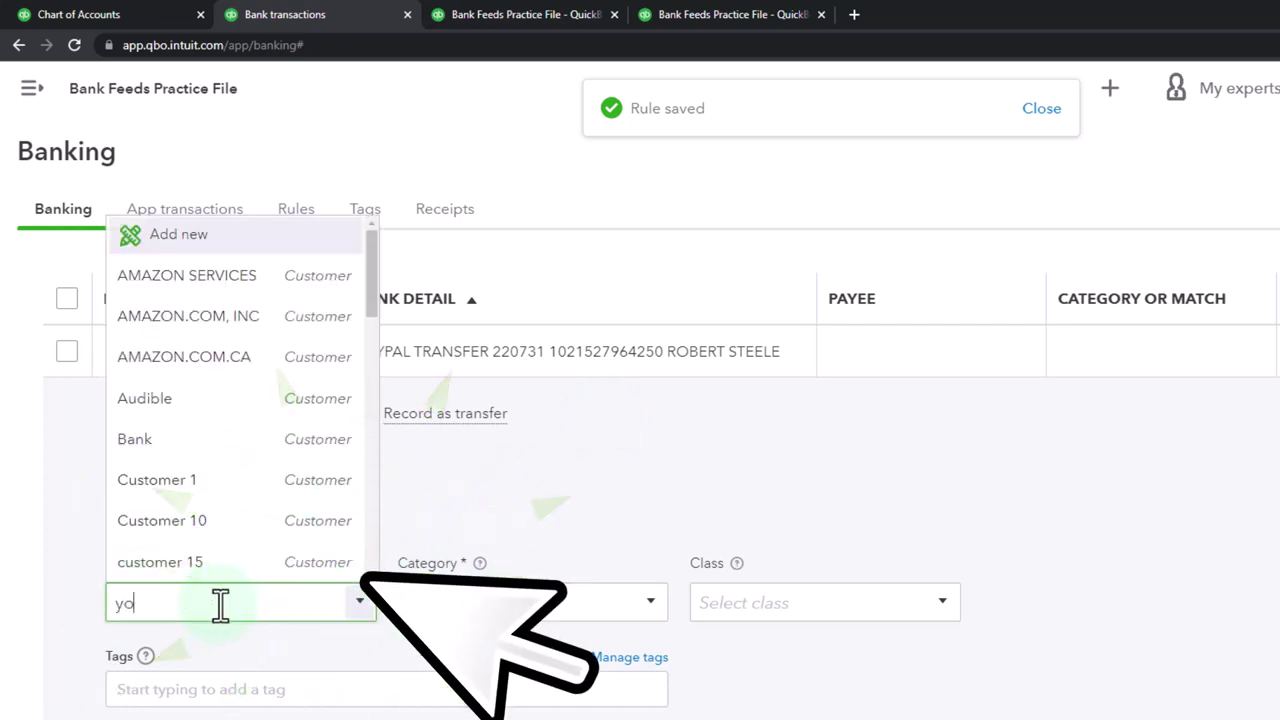
pyautogui.write('u')
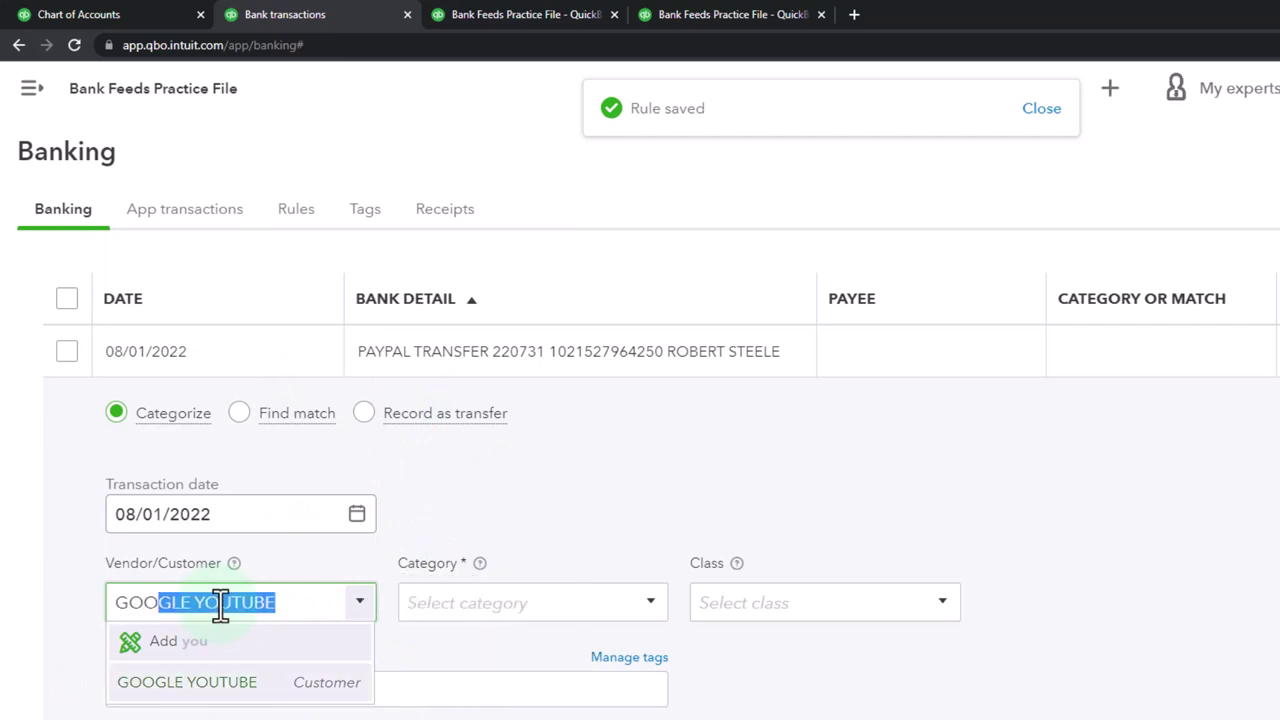
pyautogui.press('Tab')
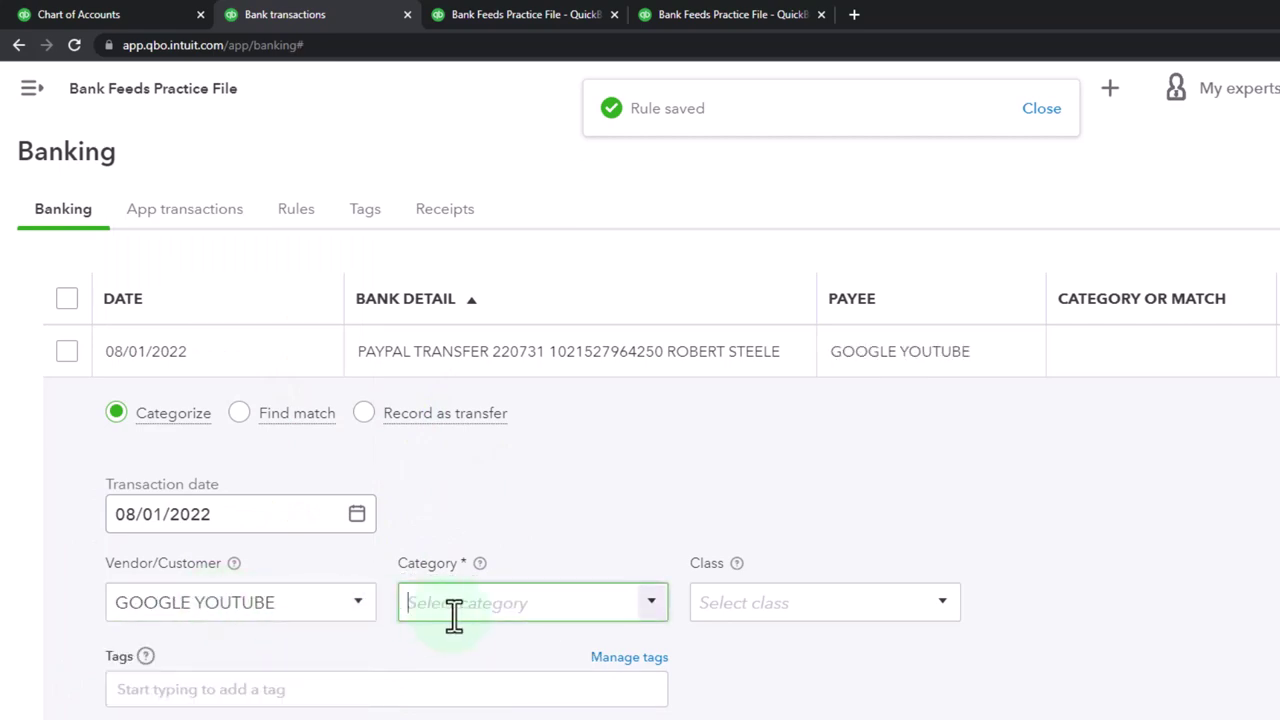
pyautogui.scroll(-2, 451, 614)
pyautogui.click(641, 440)
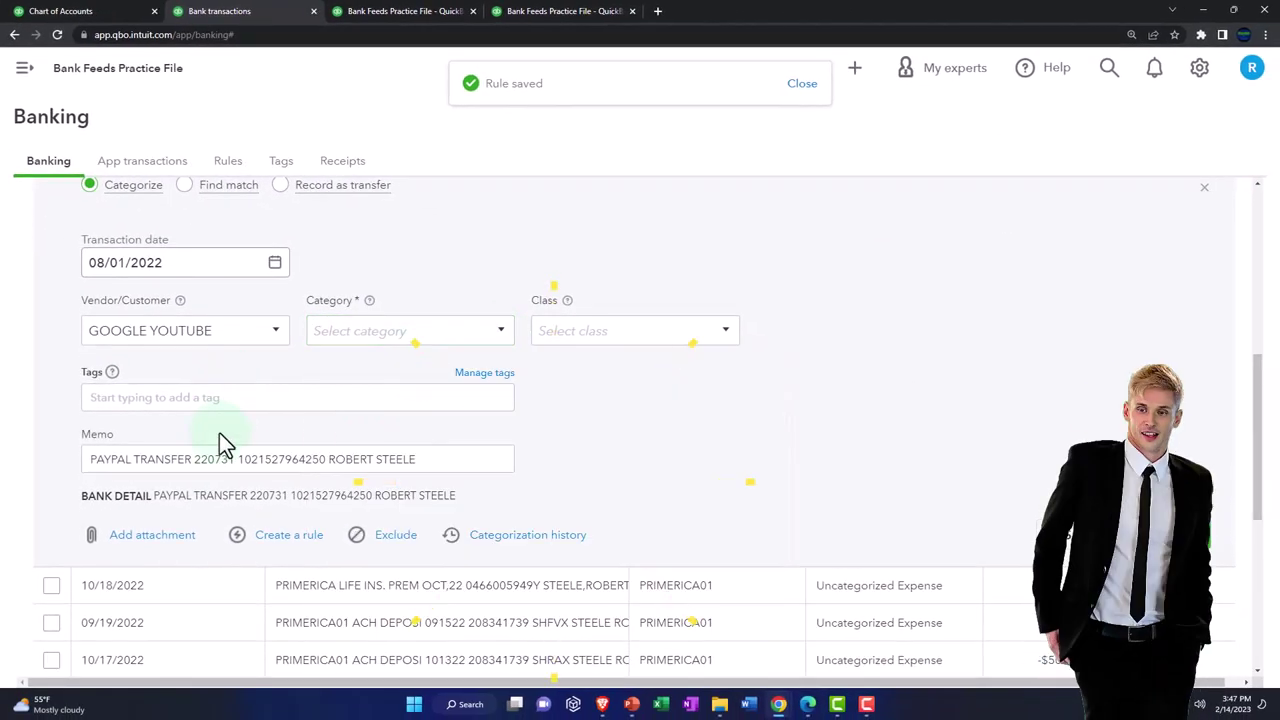
pyautogui.click(186, 459)
pyautogui.moveTo(191, 459); pyautogui.dragTo(84, 459)
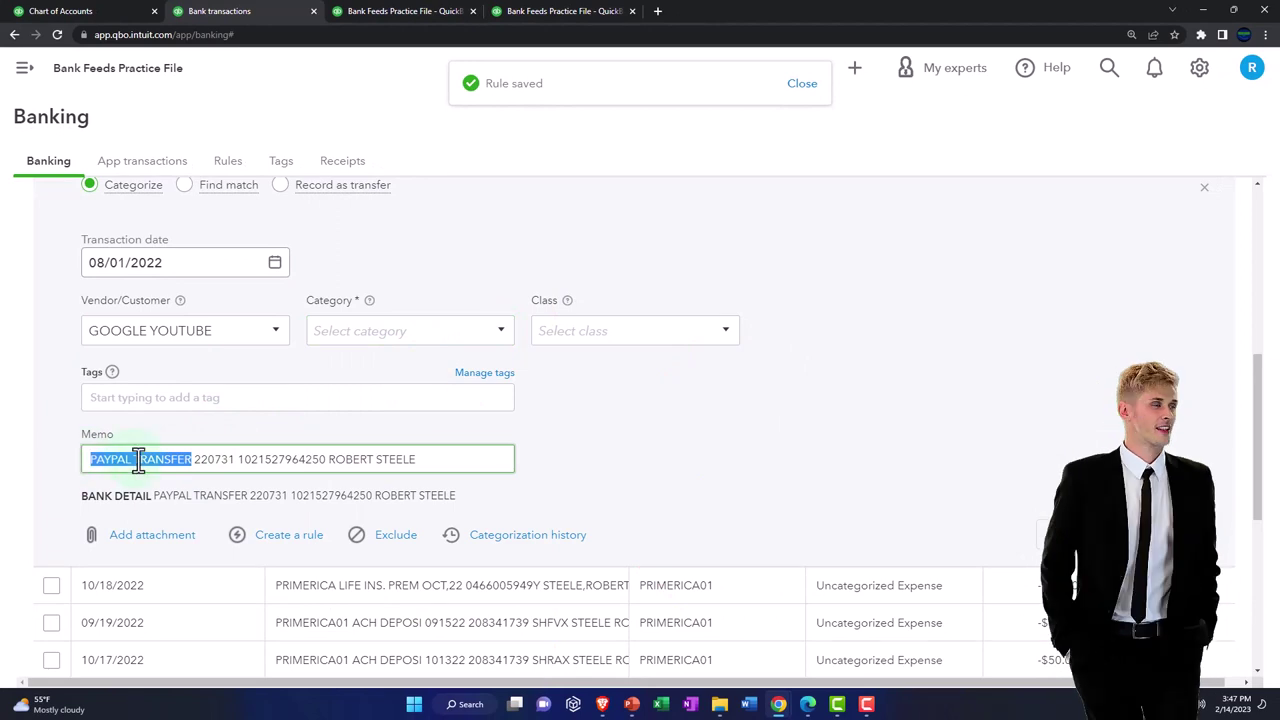
pyautogui.click(222, 312)
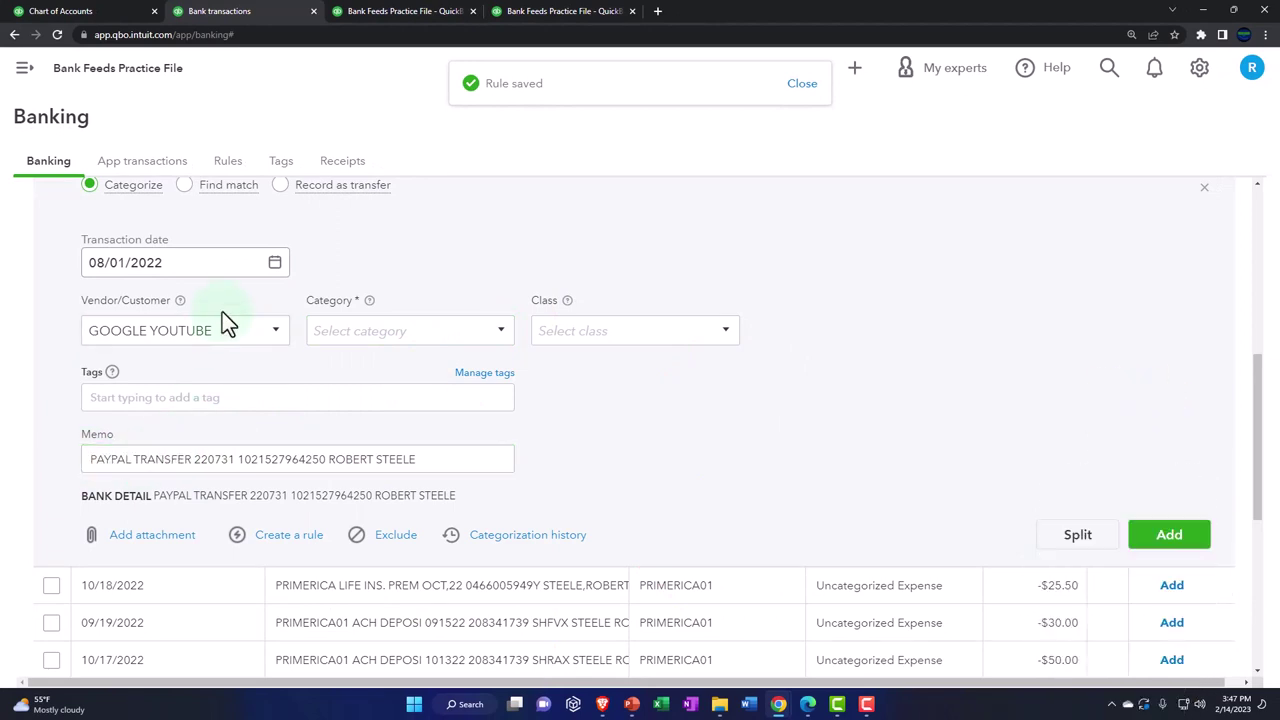
# Categorize the 08/01/2022 PayPal transfer as YouTube Income without a payee and add it to the books.
pyautogui.click(498, 338)
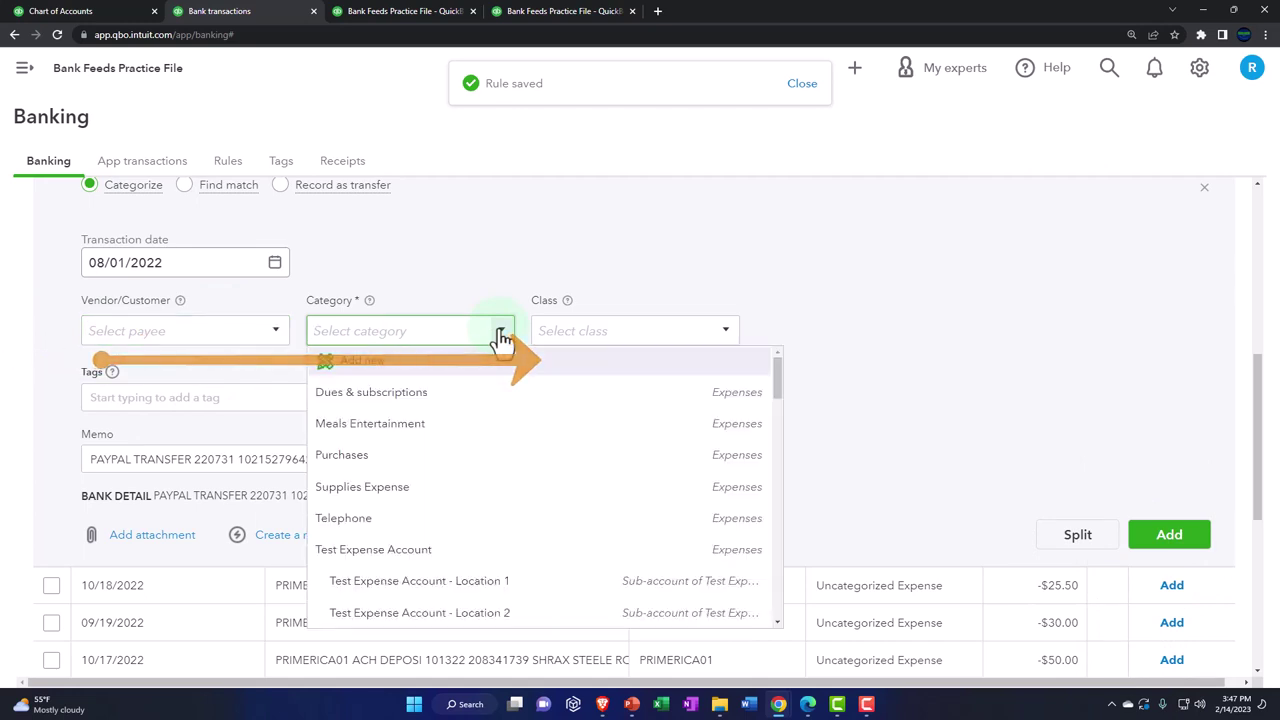
pyautogui.write('you')
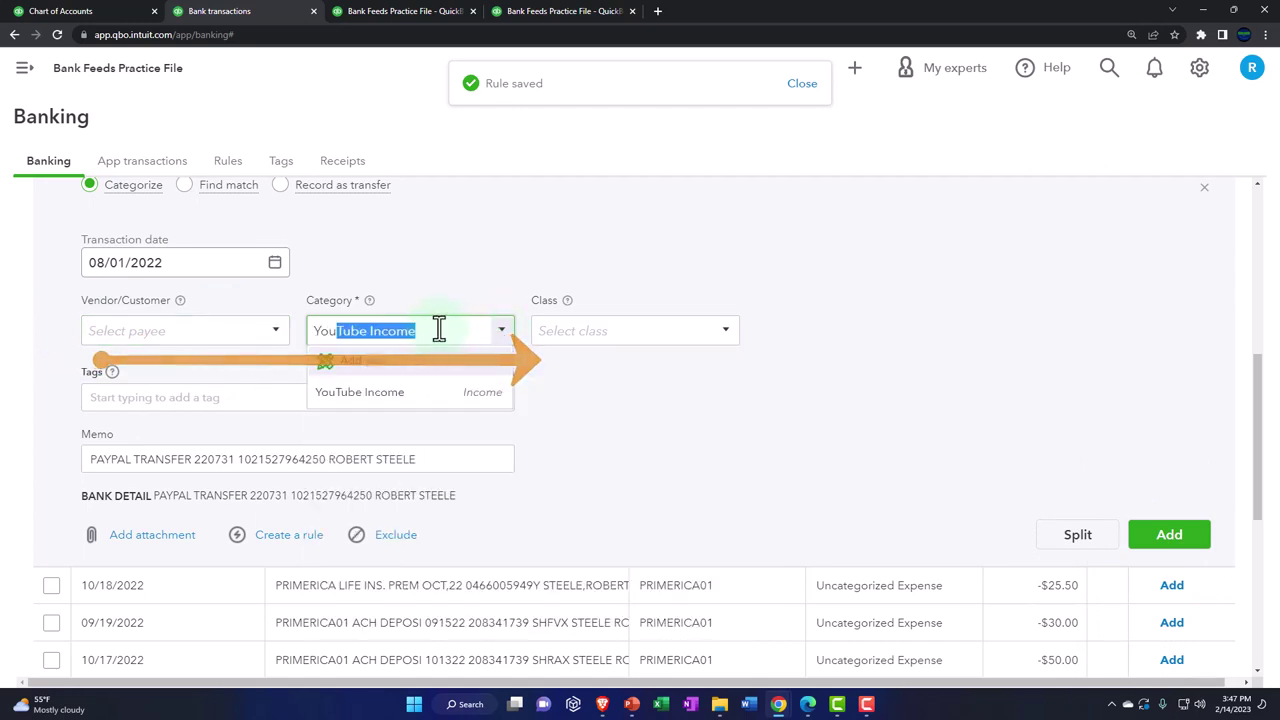
pyautogui.press('Tab')
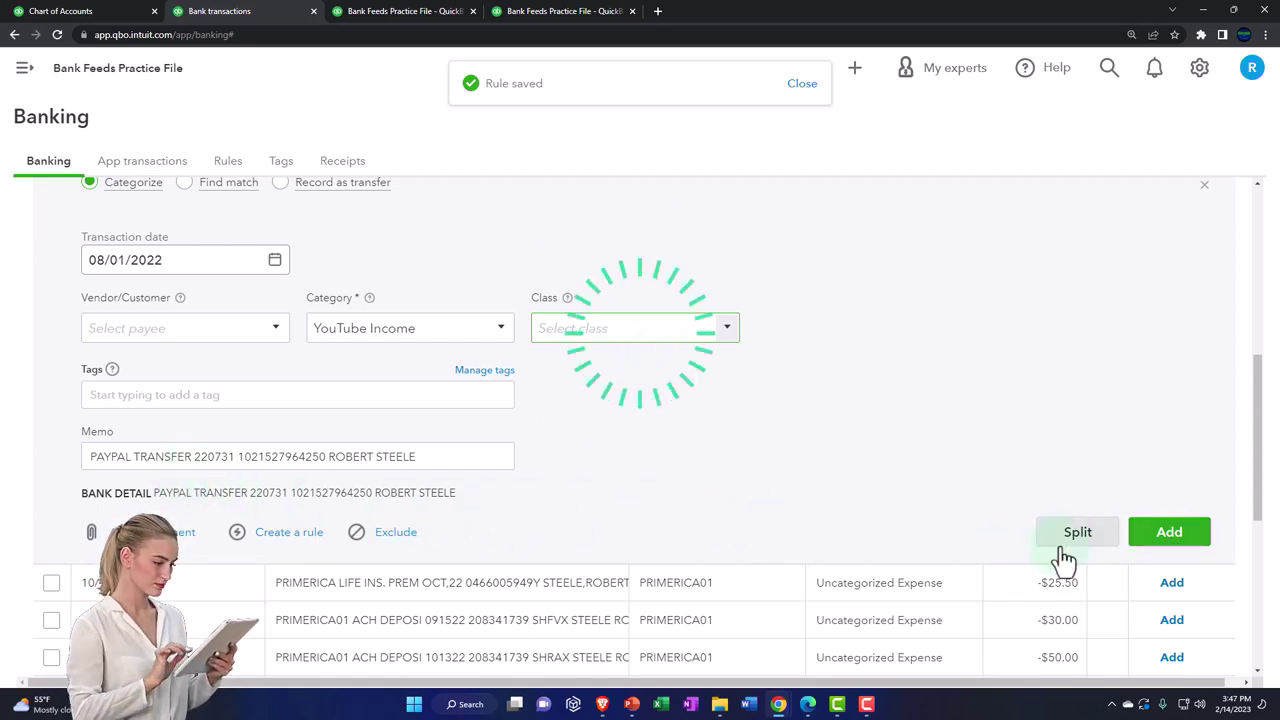
pyautogui.click(1165, 535)
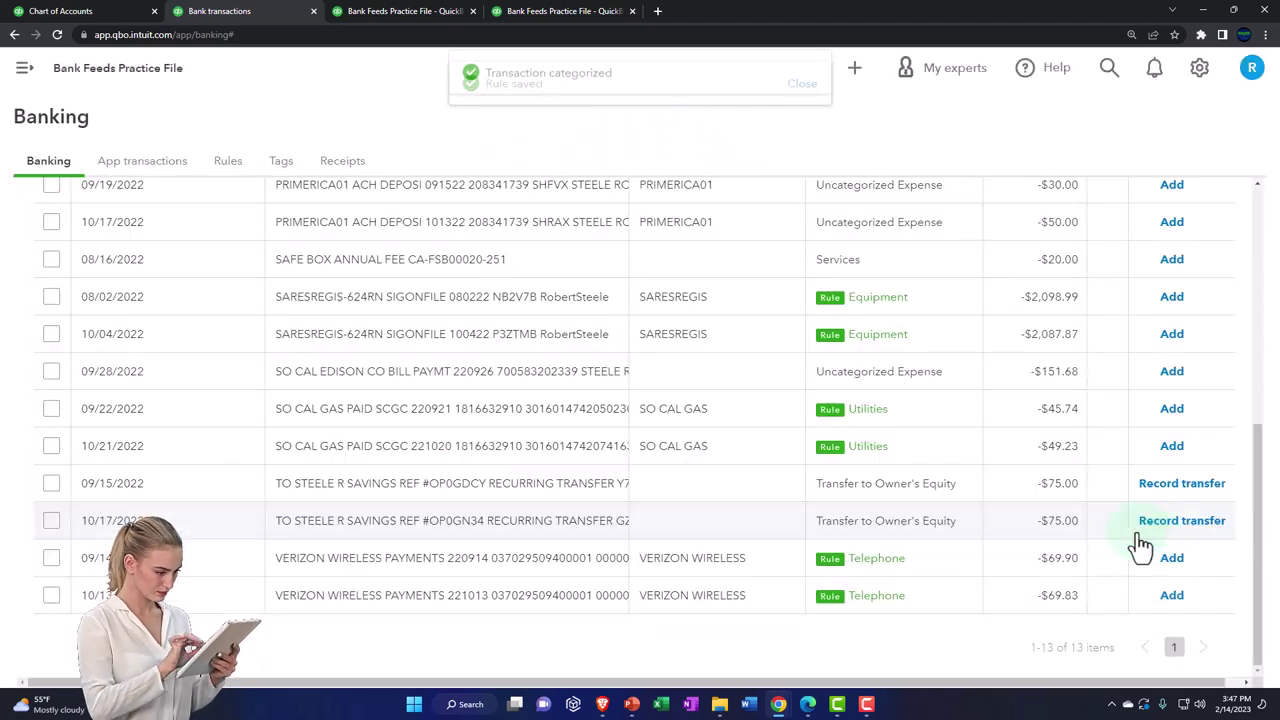
# Replace the payee of the 10/18/2022 Primerica life insurance transaction with PRIMERICA LIFE, saved as a new vendor.
pyautogui.scroll(1, 428, 452)
pyautogui.hotkey('ctrl', '+')
pyautogui.hotkey('ctrl', '+')
pyautogui.hotkey('ctrl', '+')
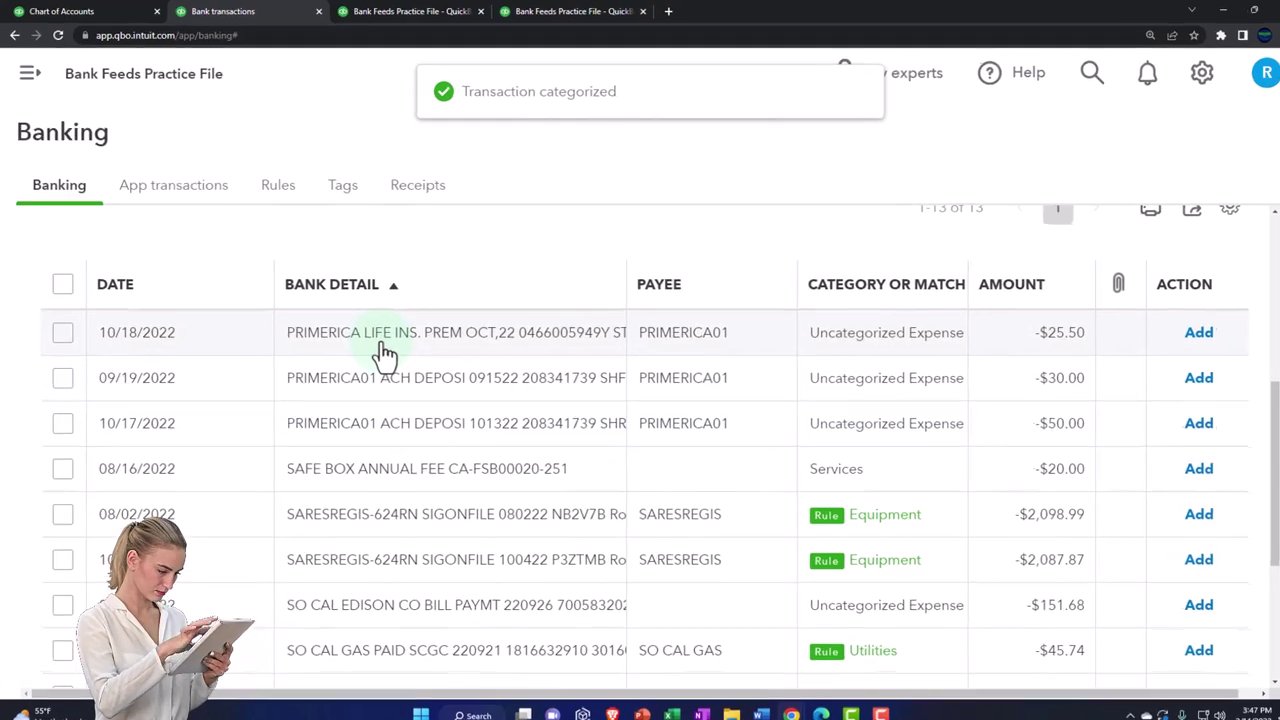
pyautogui.click(385, 340)
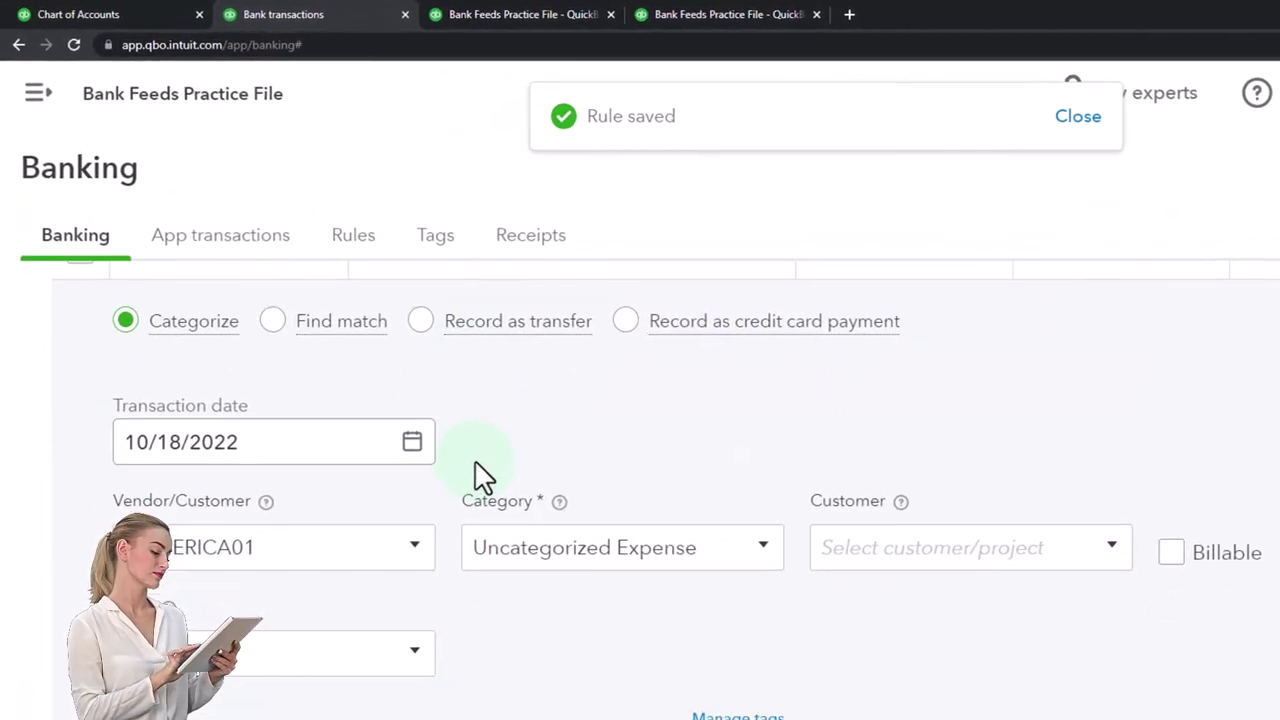
pyautogui.scroll(-1, 489, 479)
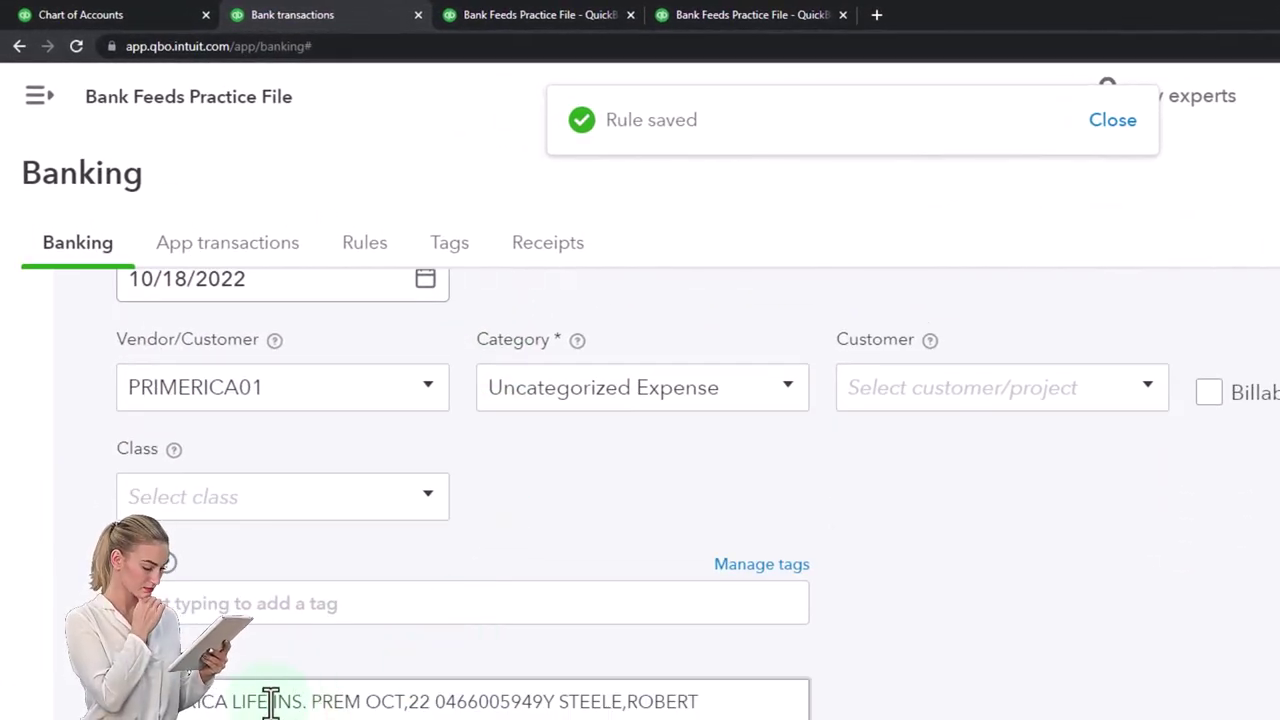
pyautogui.scroll(2, 197, 705)
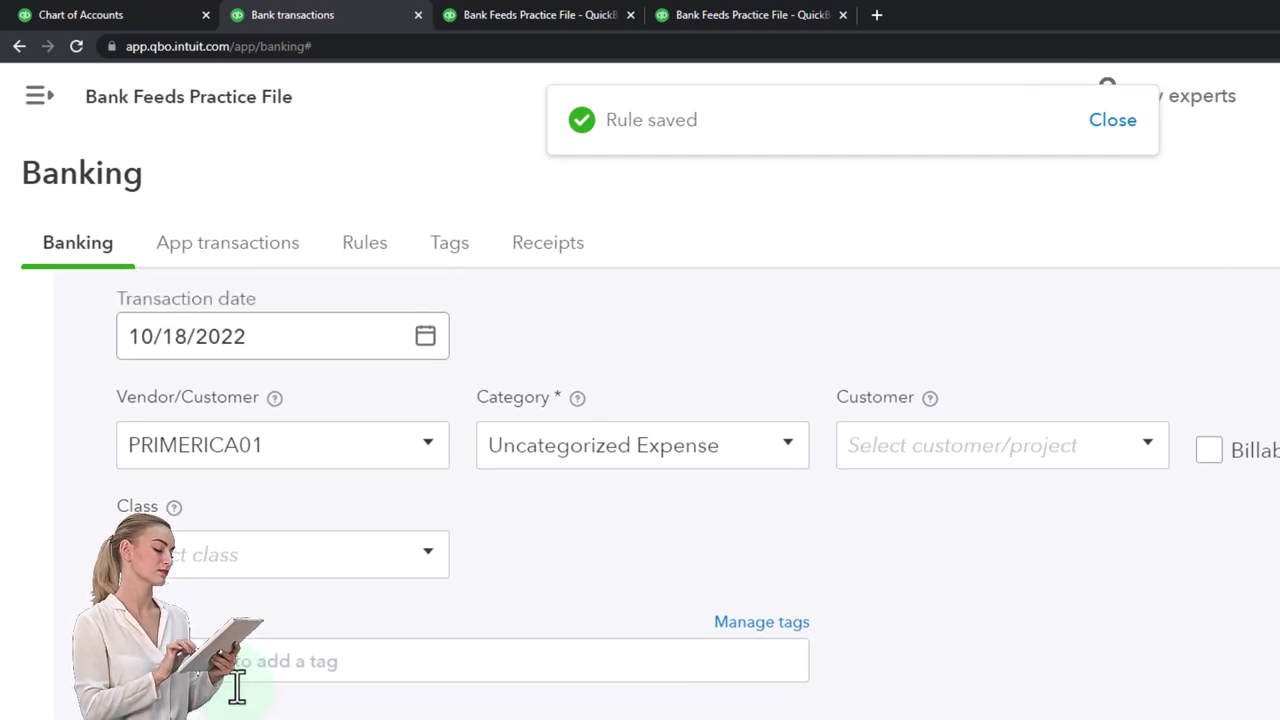
pyautogui.moveTo(257, 476); pyautogui.dragTo(120, 486)
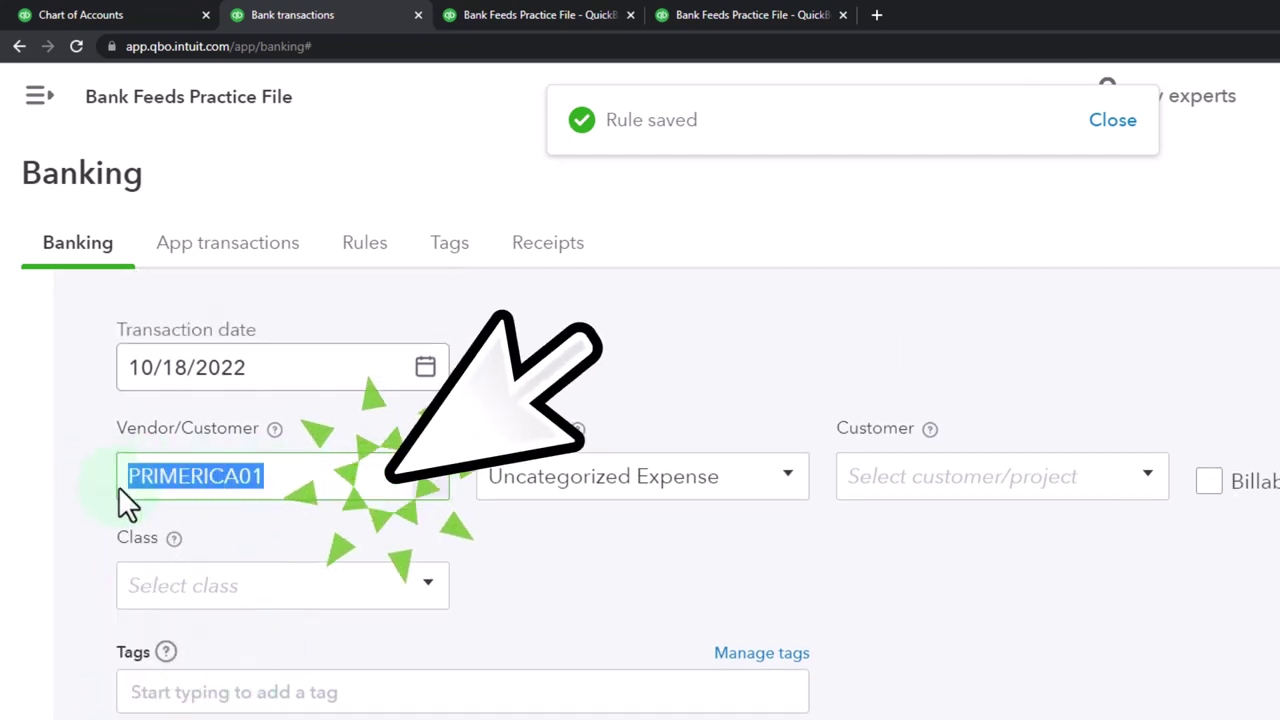
pyautogui.write('PRIMERICA LIFE')
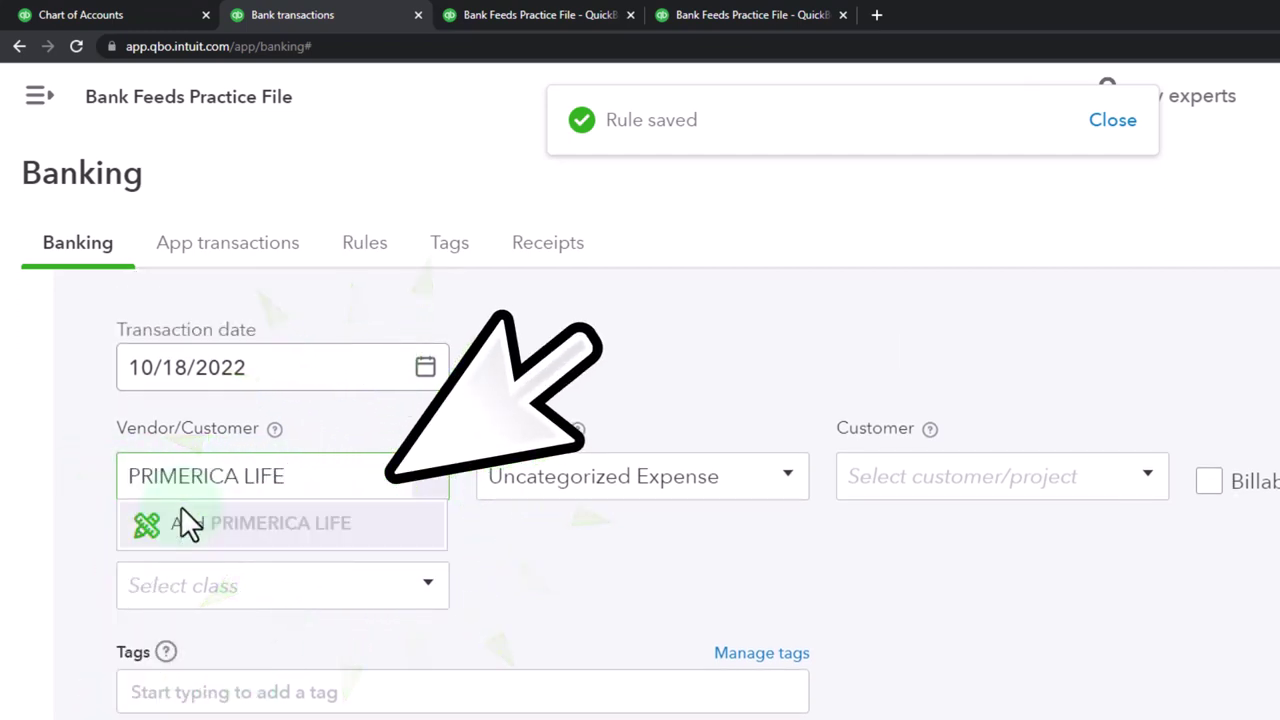
pyautogui.click(186, 518)
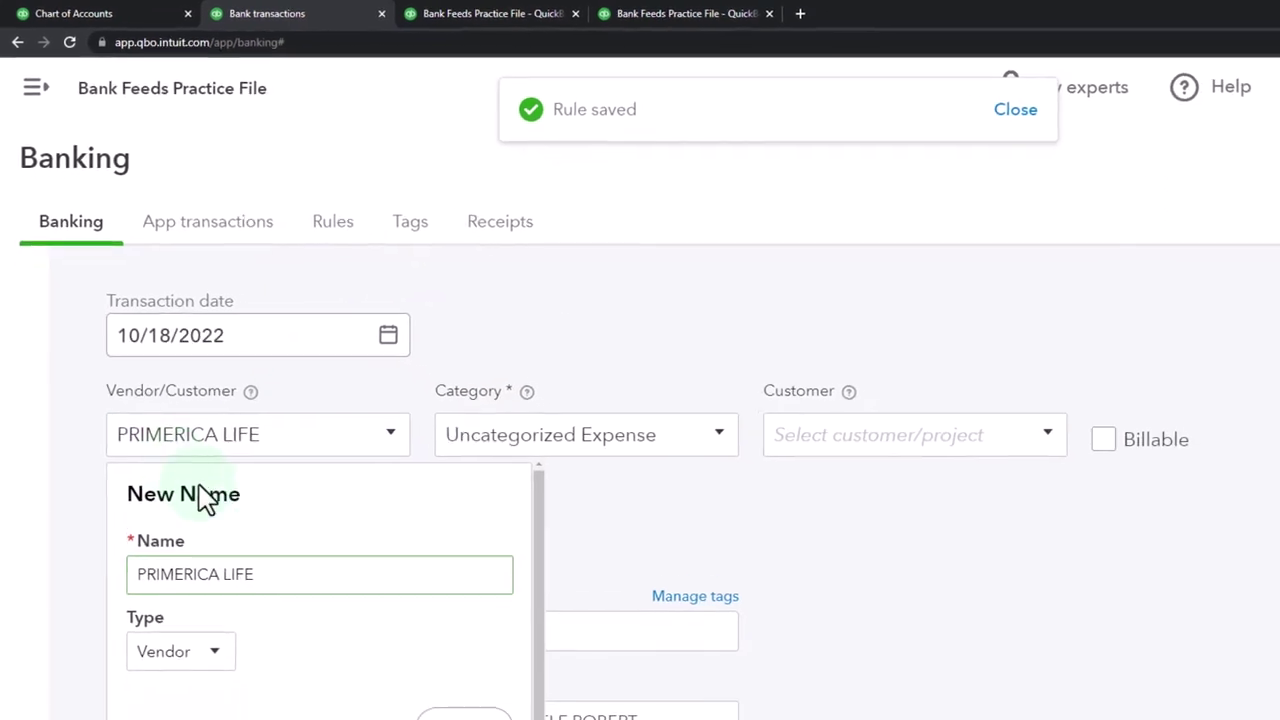
pyautogui.click(381, 608)
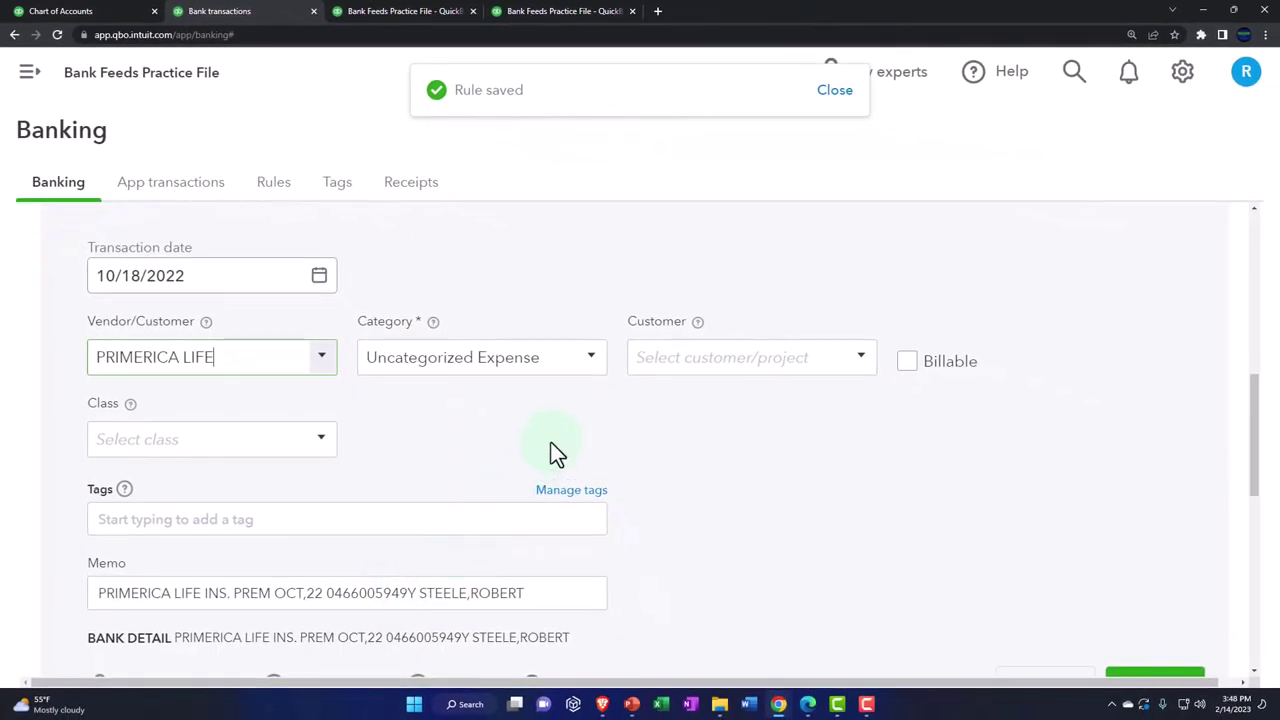
# Set the category of the 10/18/2022 Primerica transaction to the Draws equity account.
pyautogui.click(593, 368)
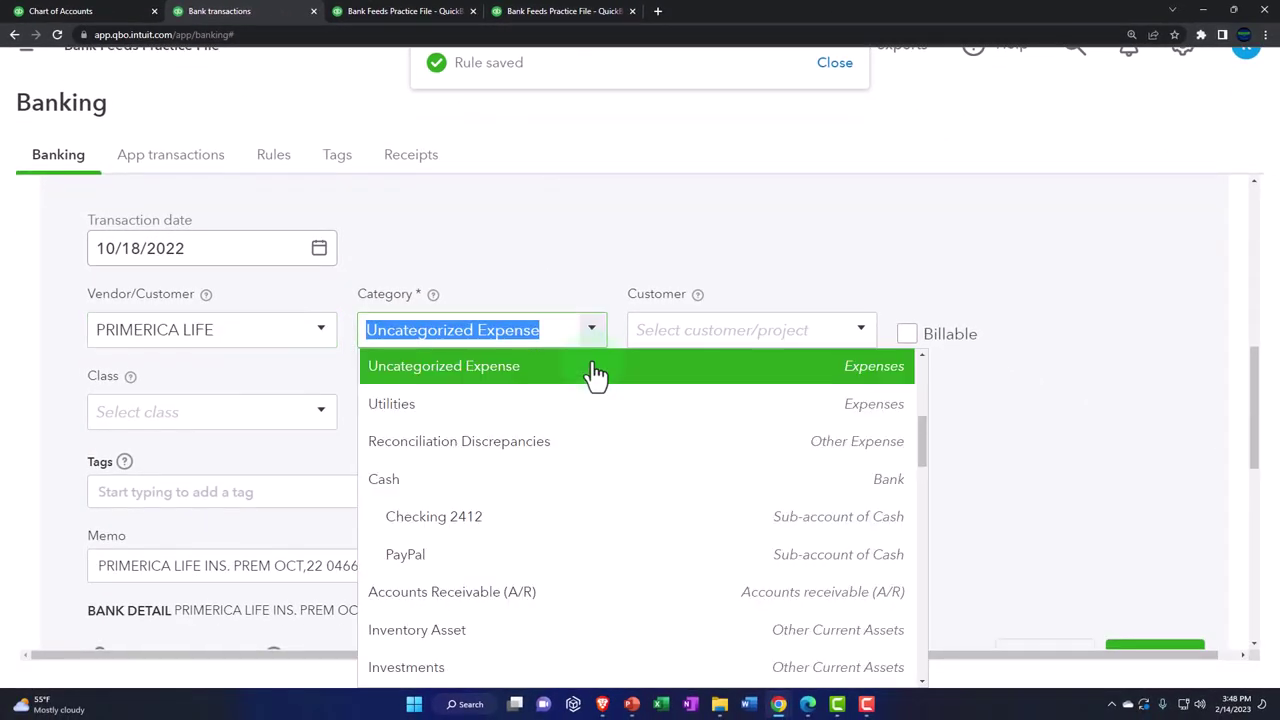
pyautogui.scroll(5, 606, 530)
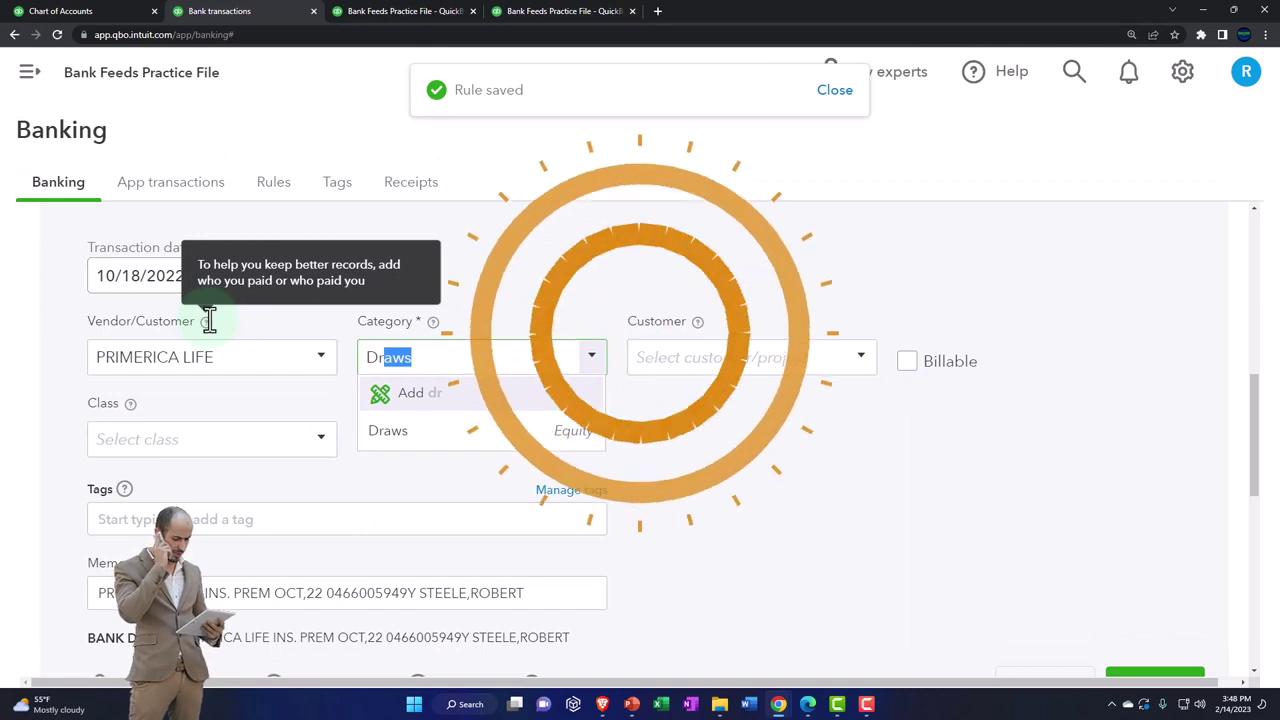
pyautogui.click(411, 457)
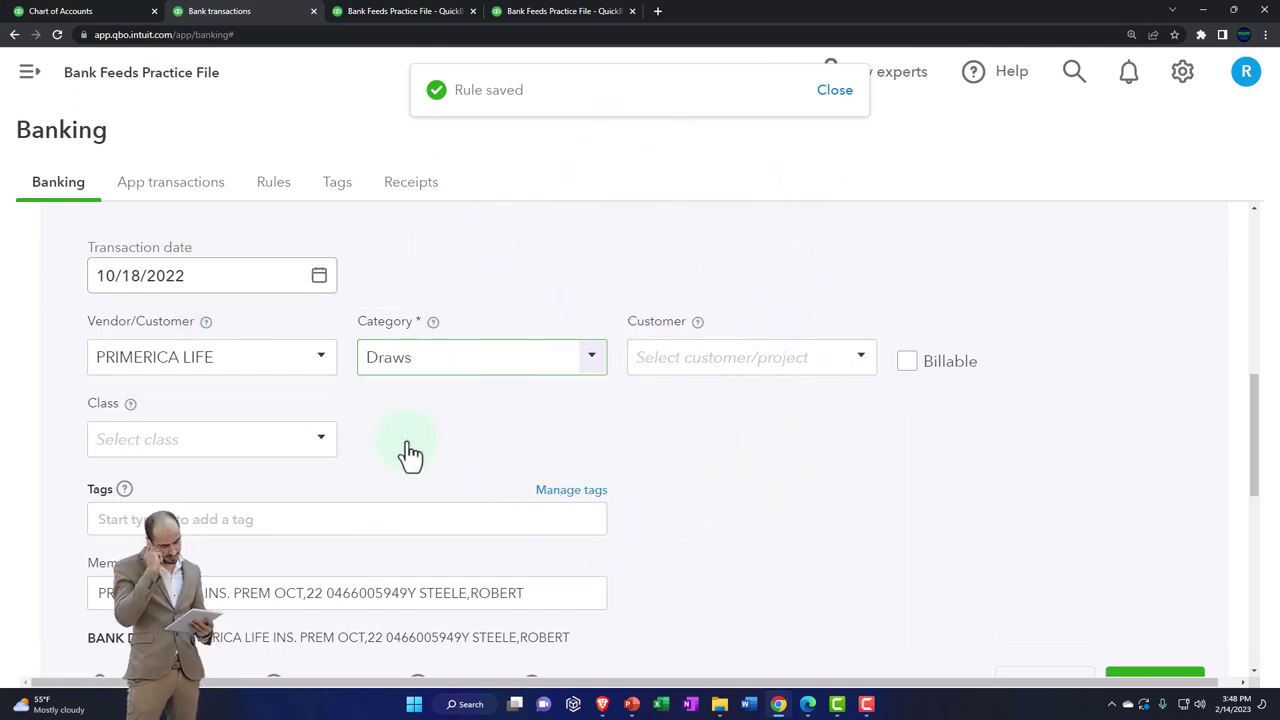
pyautogui.press('Tab')
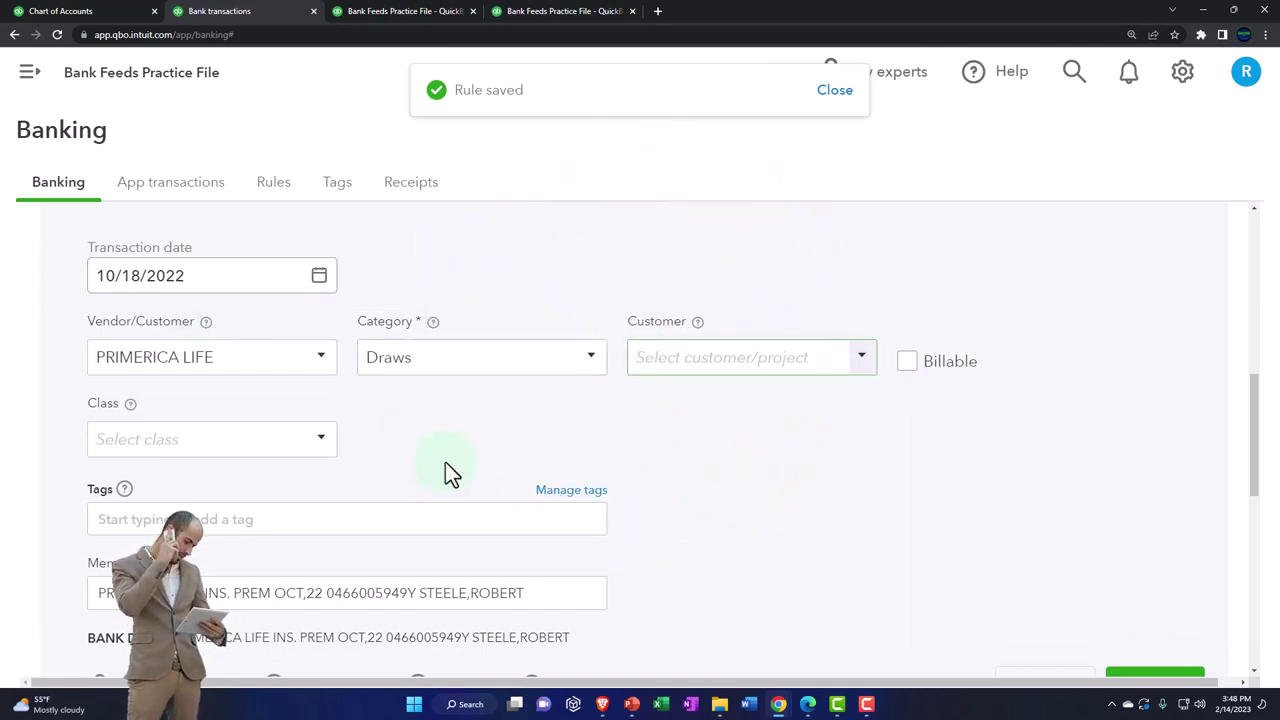
# Start creating a bank rule from the 10/18/2022 Primerica transaction and name it PRIMERICA LIFE.
pyautogui.scroll(-1, 725, 437)
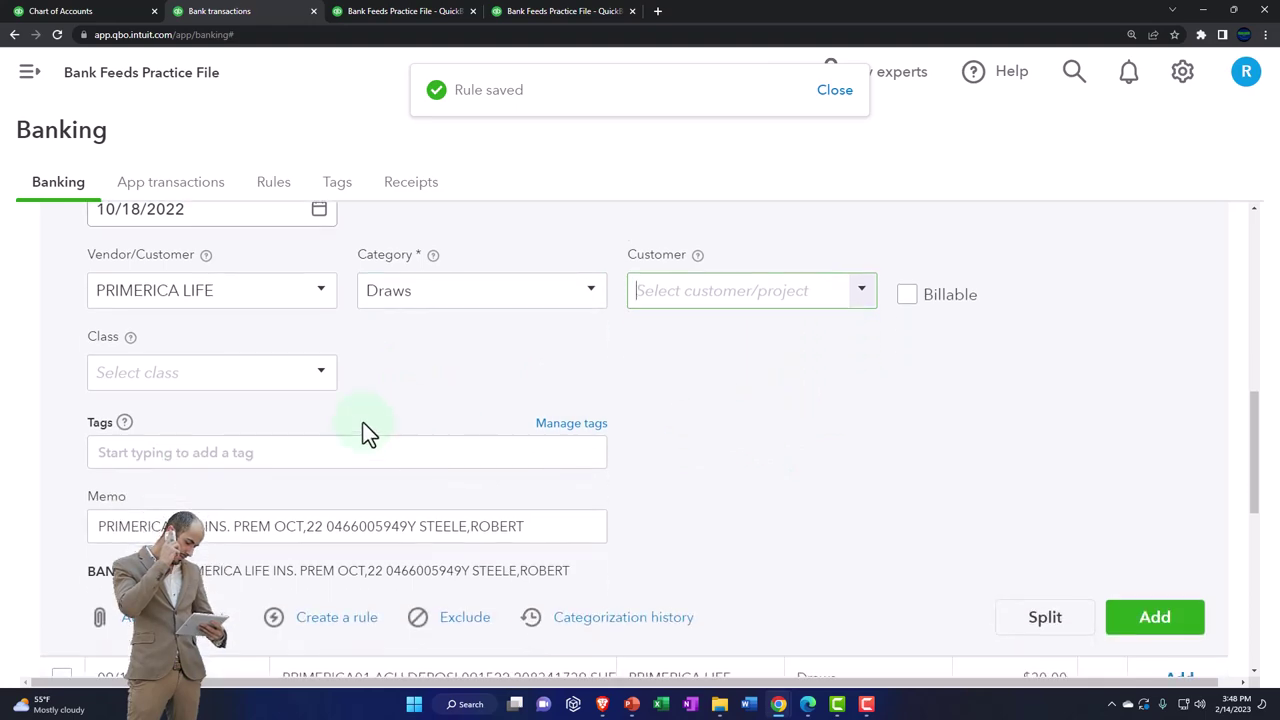
pyautogui.scroll(-1, 335, 412)
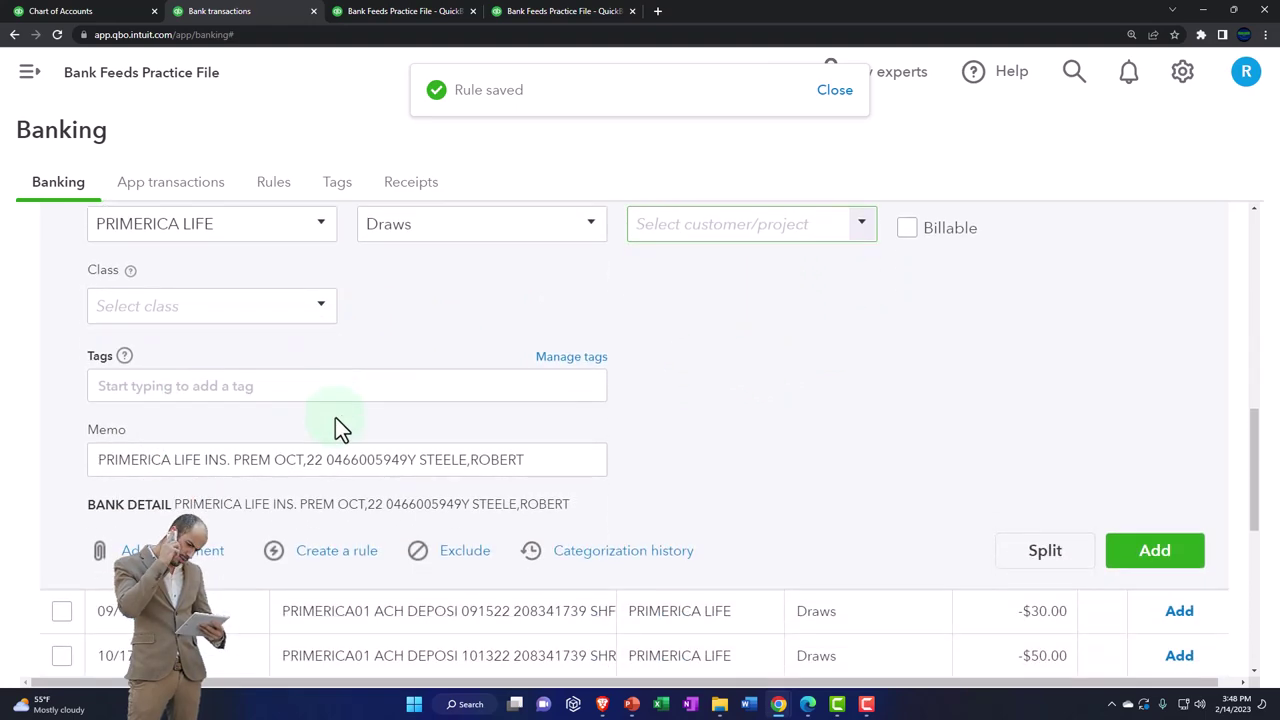
pyautogui.click(337, 551)
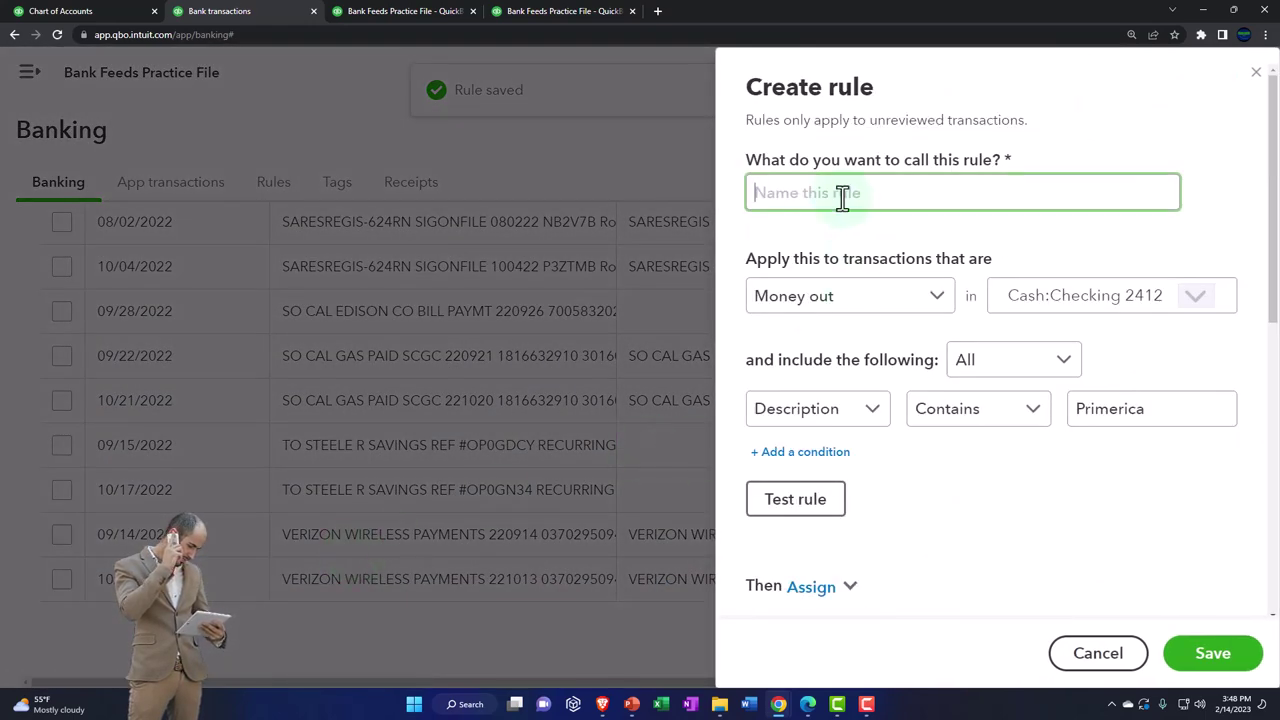
pyautogui.hotkey('ctrl', '-')
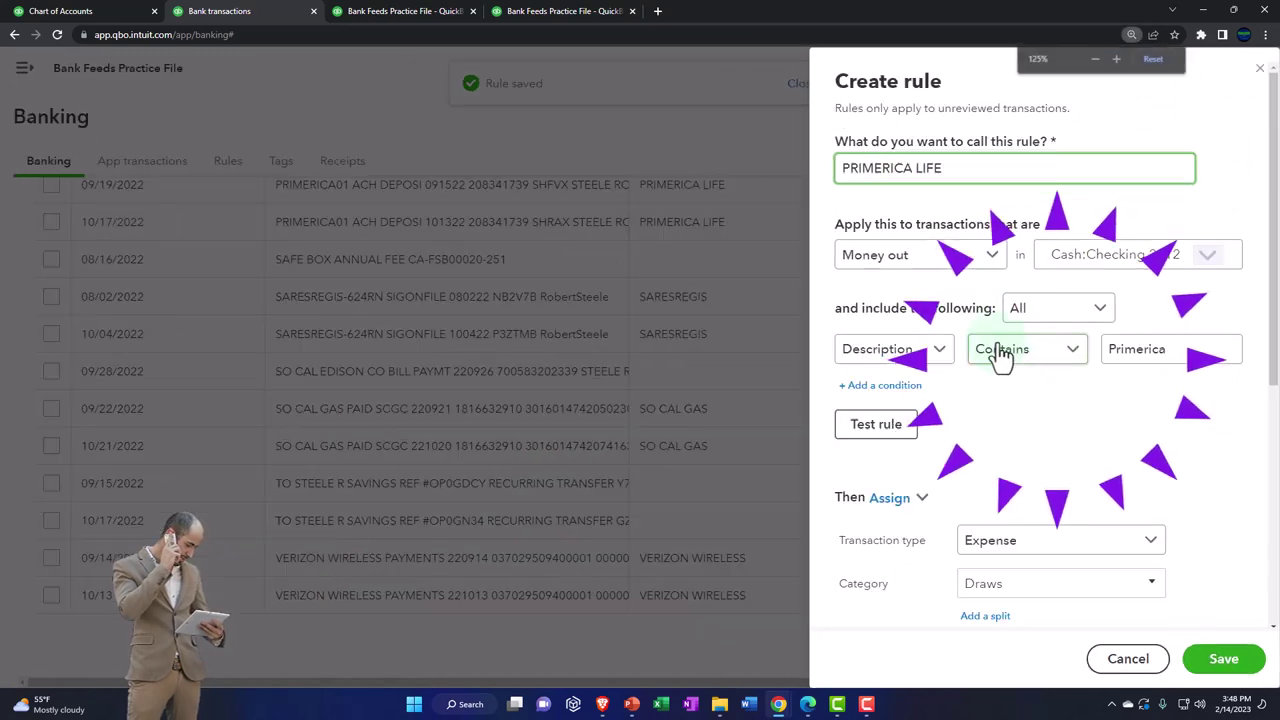
# Change the rule's condition to check the bank text instead of the description, still requiring all conditions.
pyautogui.click(1097, 312)
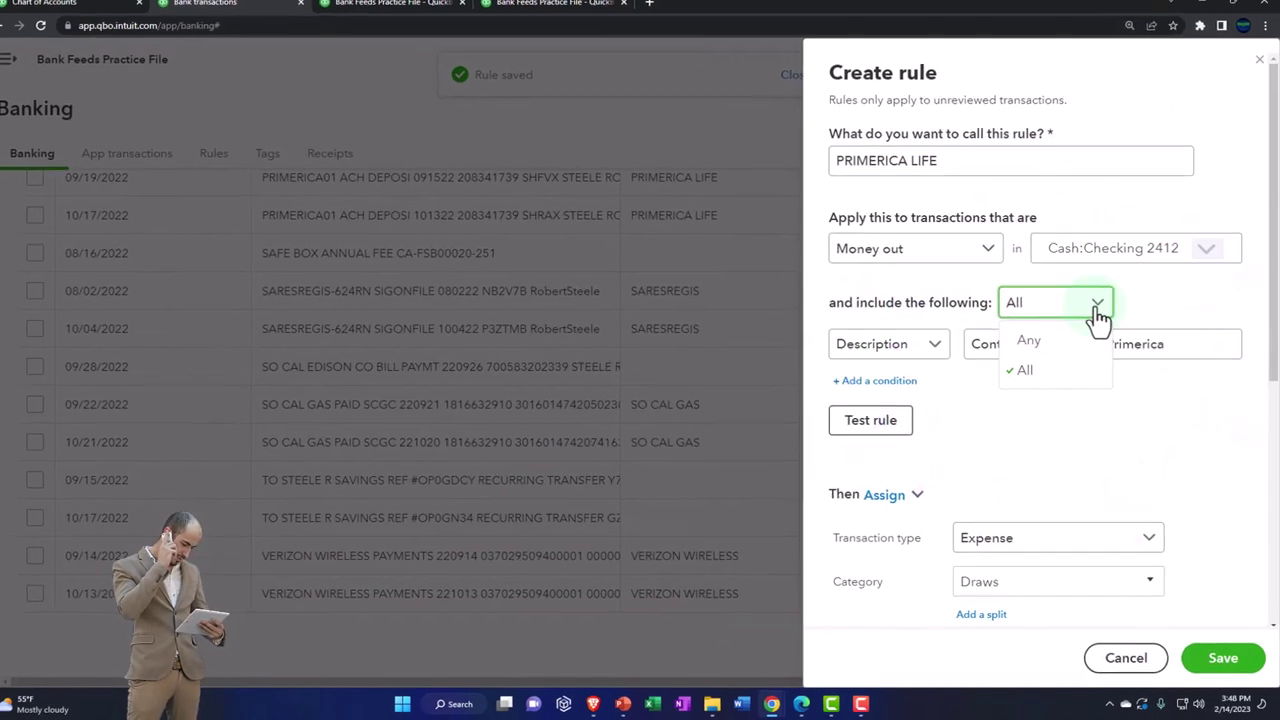
pyautogui.click(1097, 312)
pyautogui.click(915, 323)
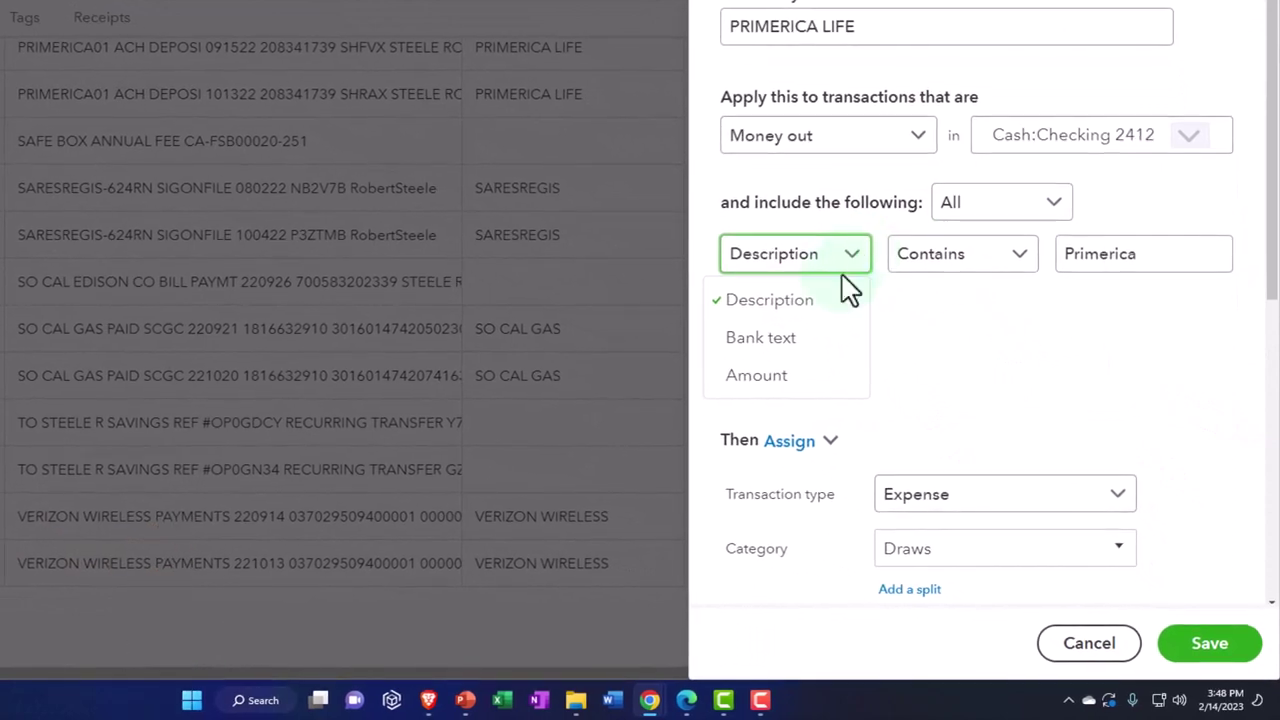
pyautogui.click(806, 340)
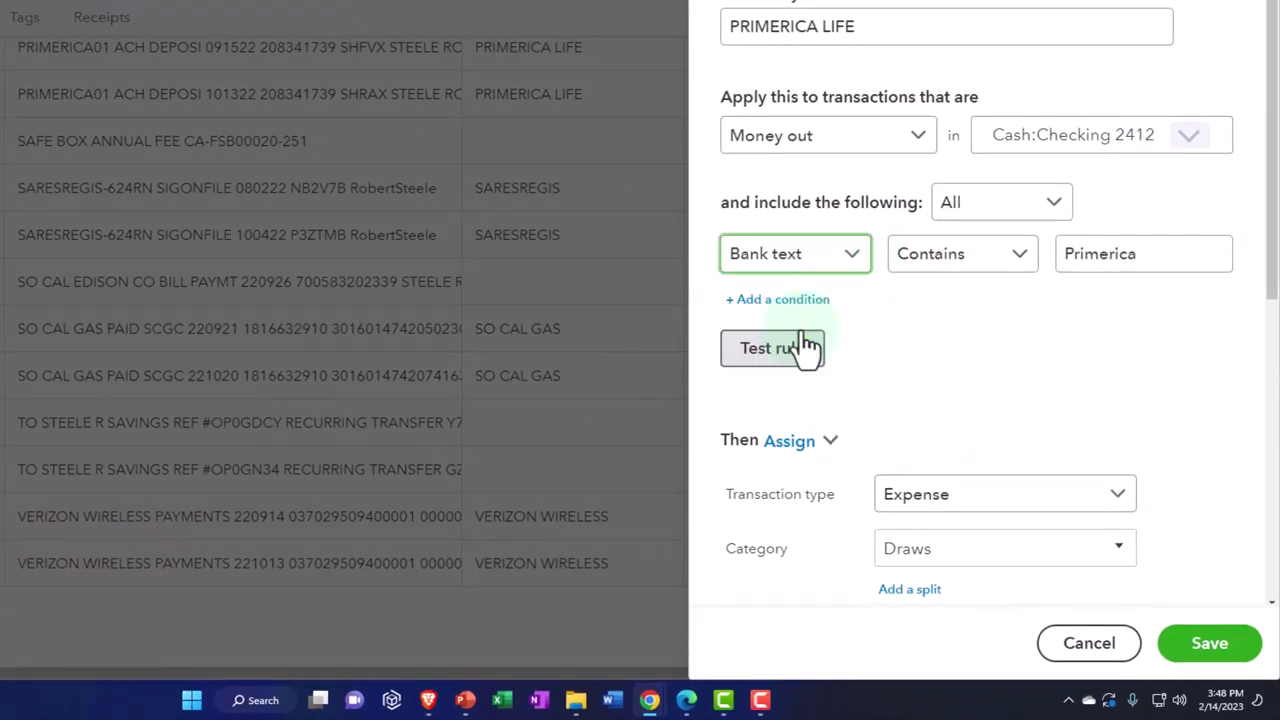
# Set the rule's bank text condition to contain PRIMERICA LIFE, matching its payee, and test the rule.
pyautogui.click(1018, 268)
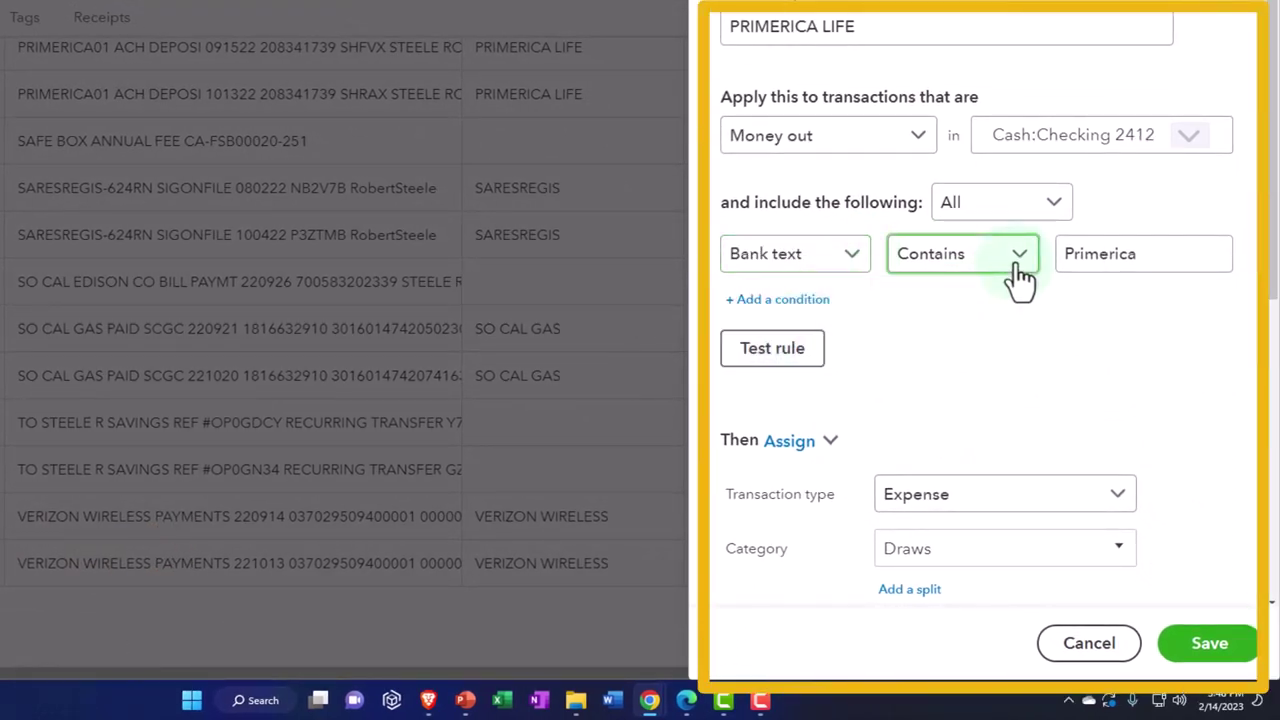
pyautogui.scroll(-5, 990, 330)
pyautogui.click(1034, 378)
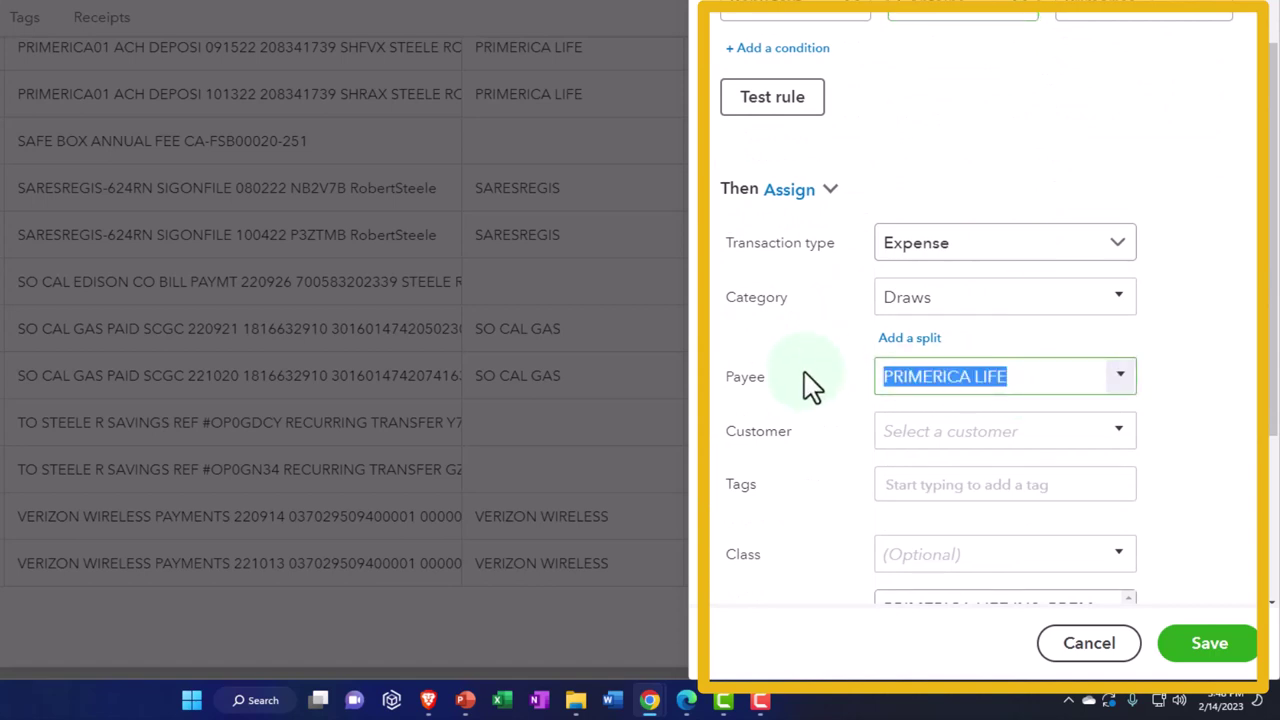
pyautogui.scroll(3, 894, 357)
pyautogui.moveTo(1163, 180); pyautogui.dragTo(980, 190)
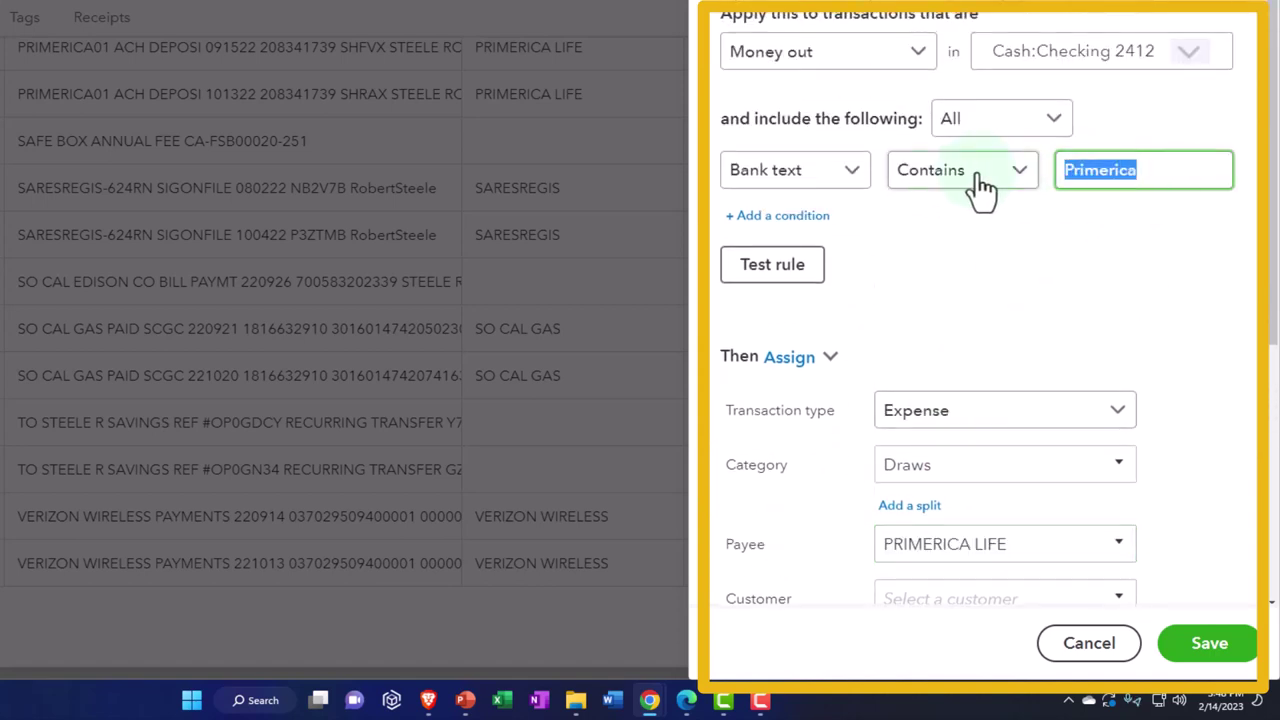
pyautogui.click(990, 285)
pyautogui.scroll(1, 995, 288)
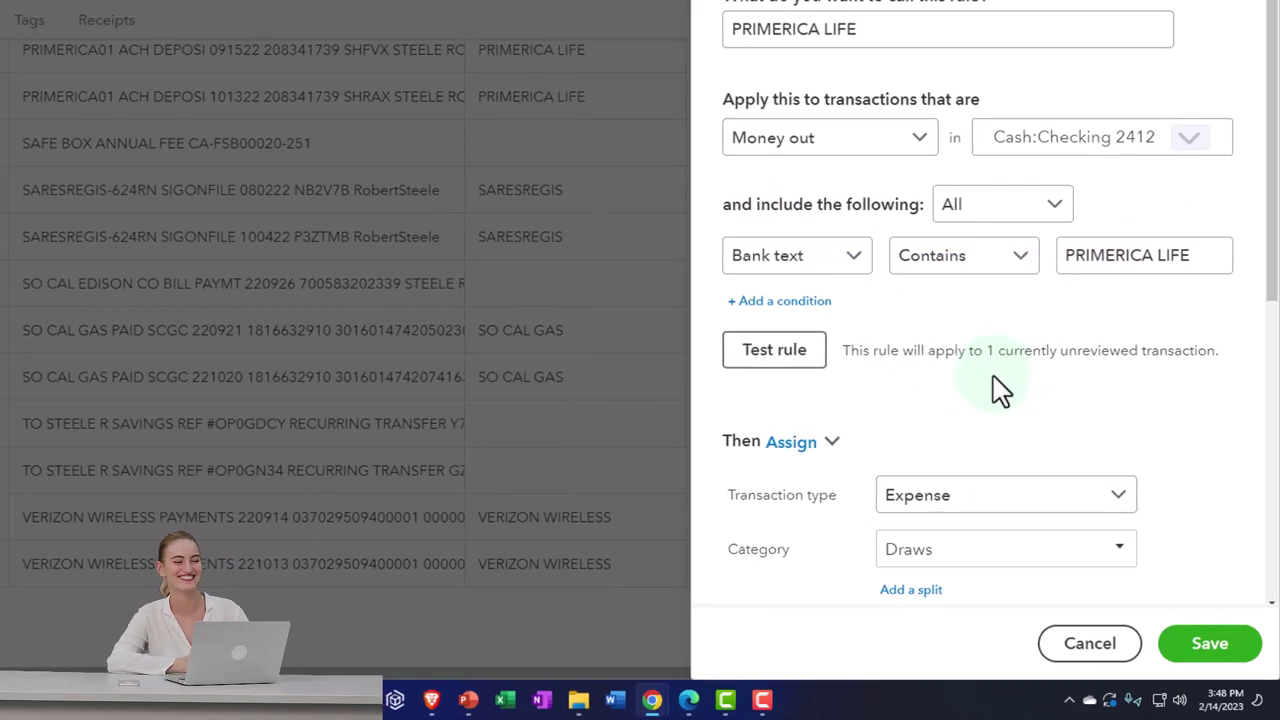
# Save the PRIMERICA LIFE rule and add the 10/18/2022 Primerica transaction to the books.
pyautogui.click(1209, 643)
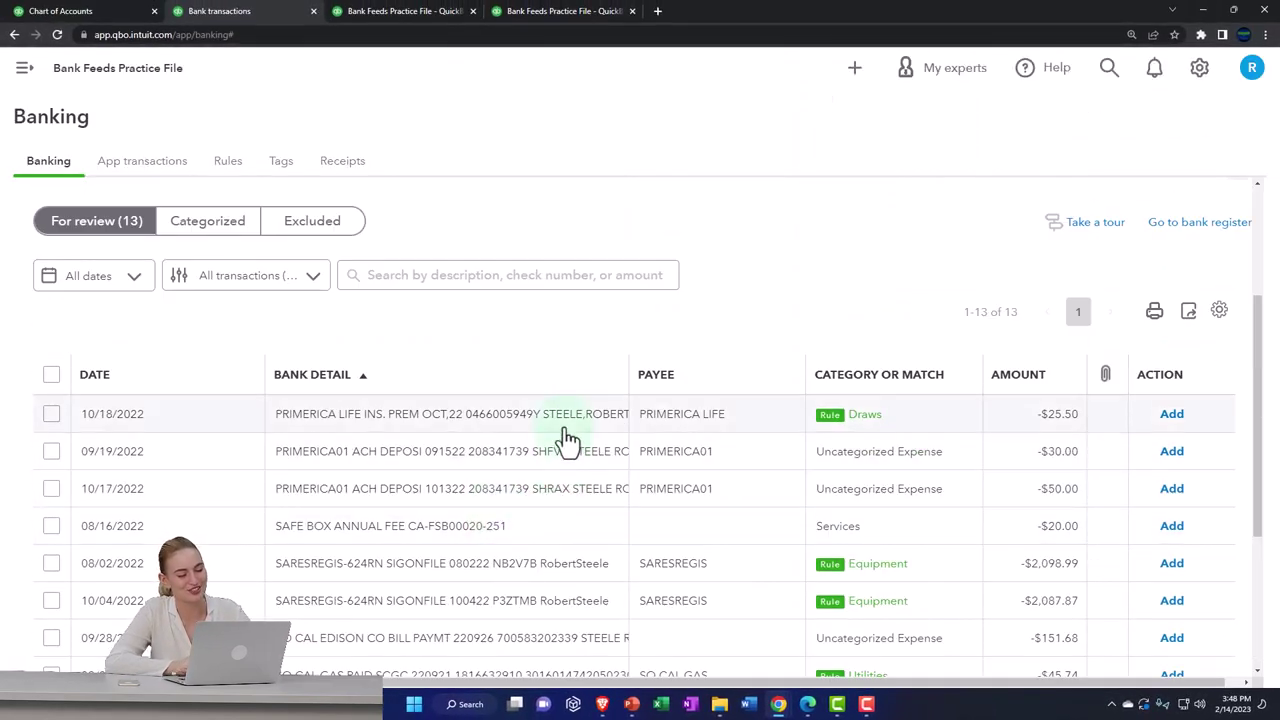
pyautogui.click(1166, 418)
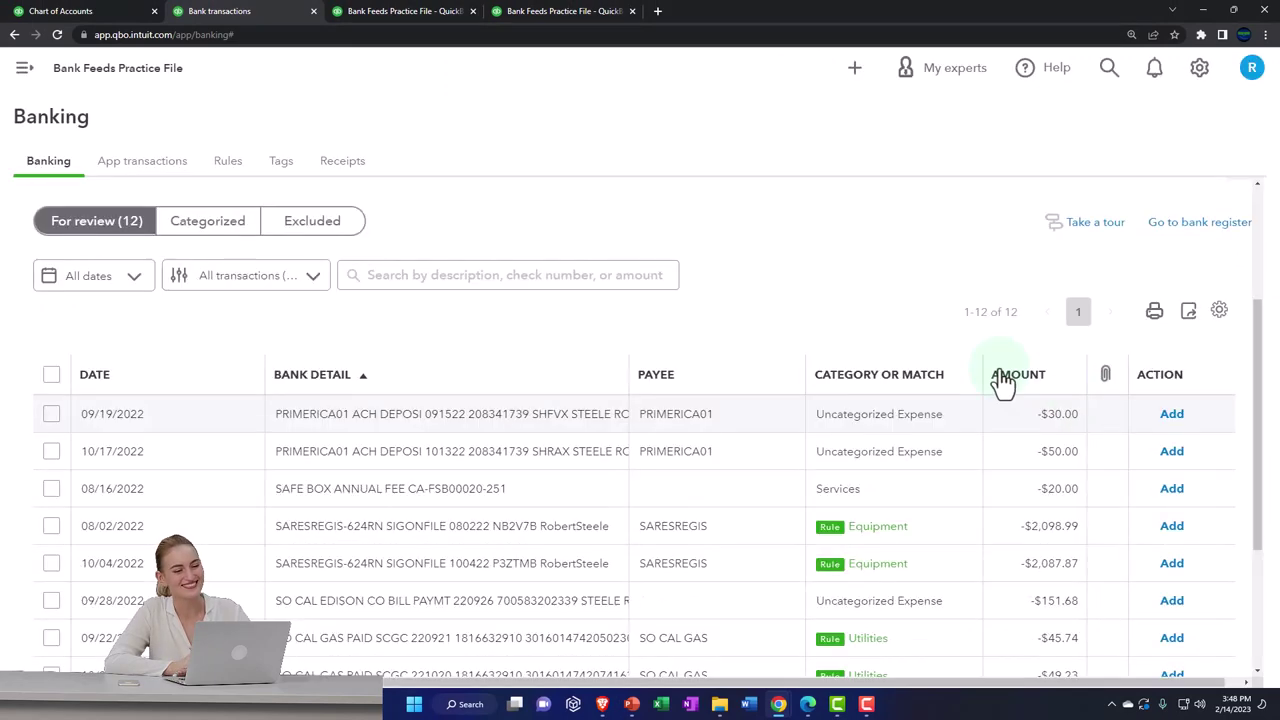
# Rerun the 2022 balance sheet and open the detail behind the Draws amount in the equity section.
pyautogui.scroll(3, 591, 366)
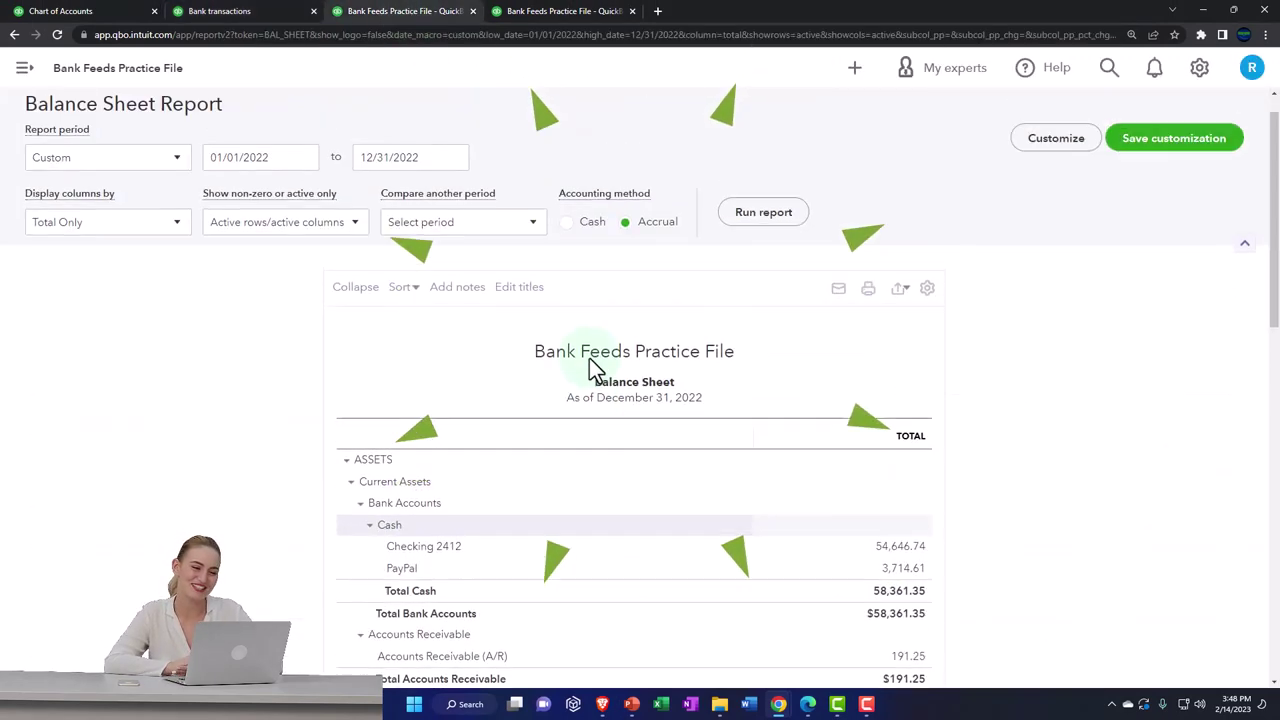
pyautogui.click(789, 252)
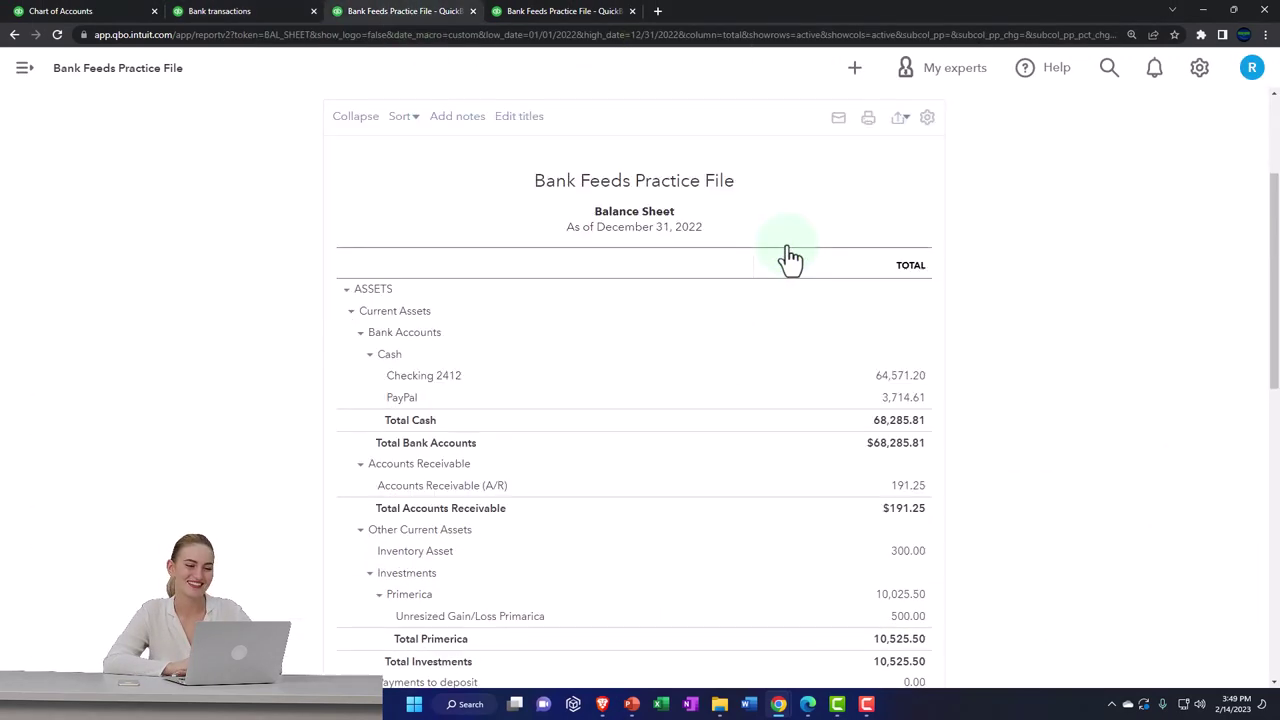
pyautogui.scroll(-4, 880, 385)
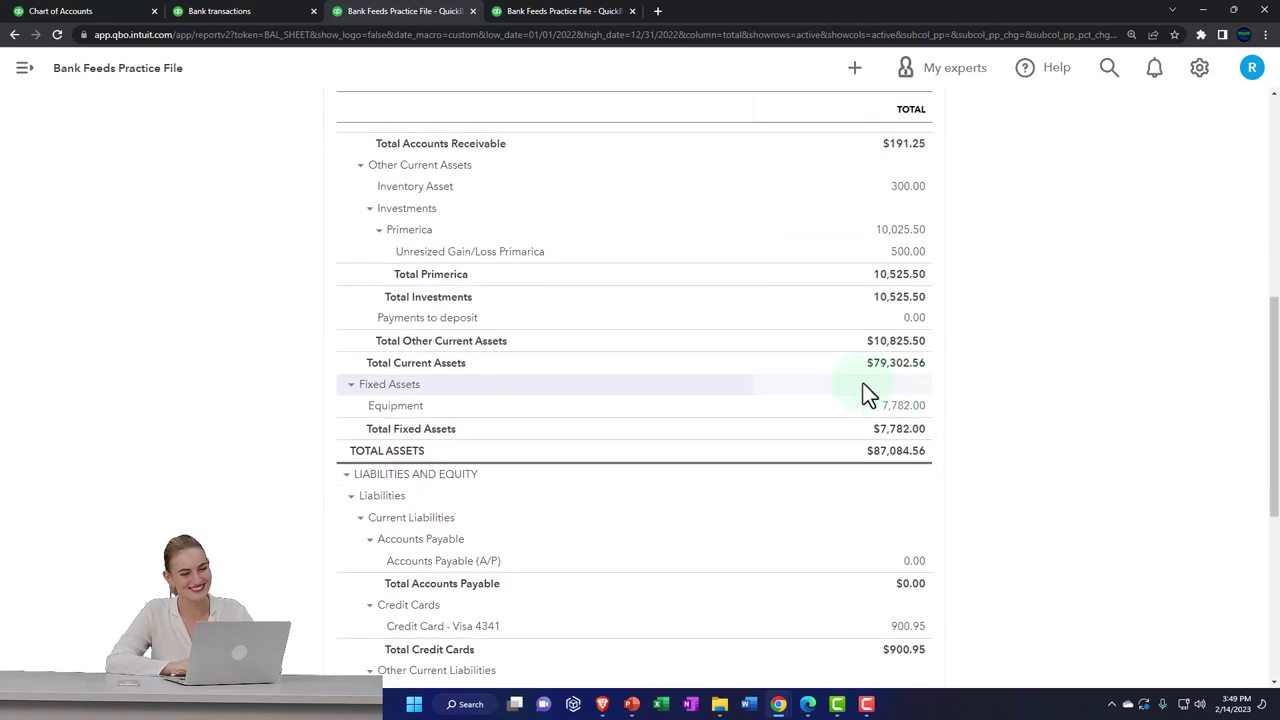
pyautogui.hotkey('ctrl', '+')
pyautogui.hotkey('ctrl', '+')
pyautogui.hotkey('ctrl', '+')
pyautogui.scroll(-5, 786, 402)
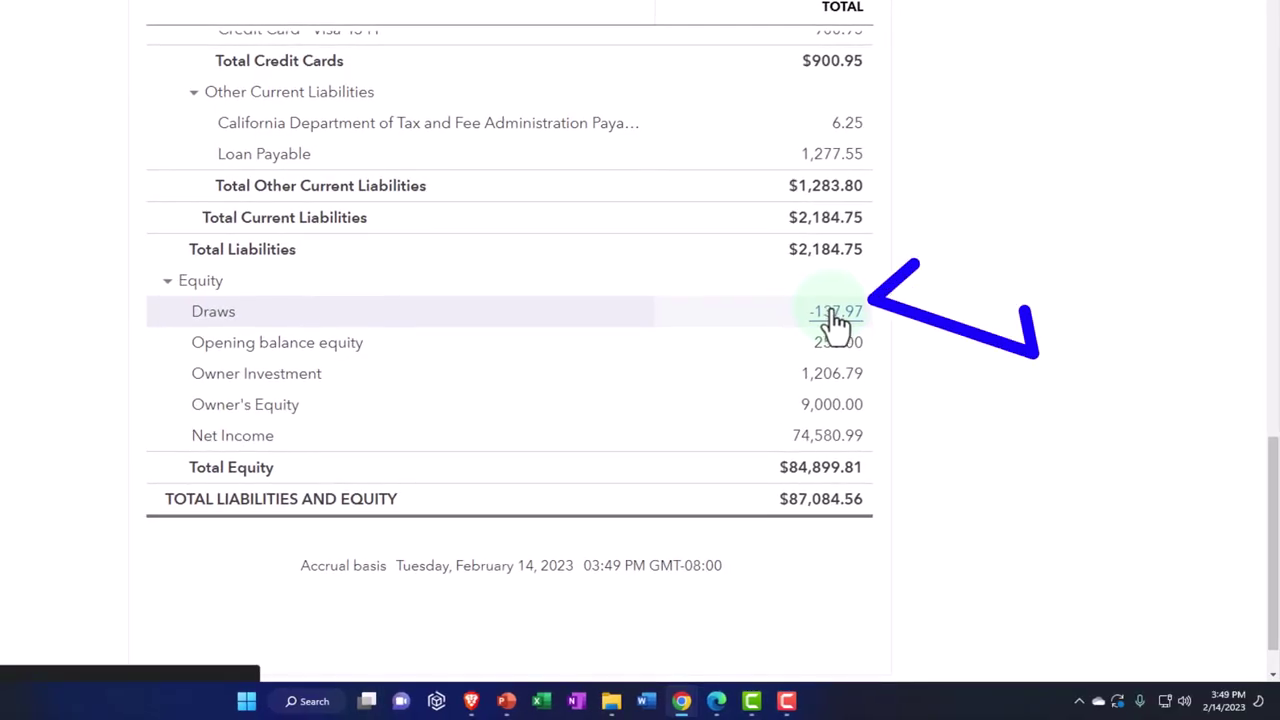
pyautogui.click(831, 312)
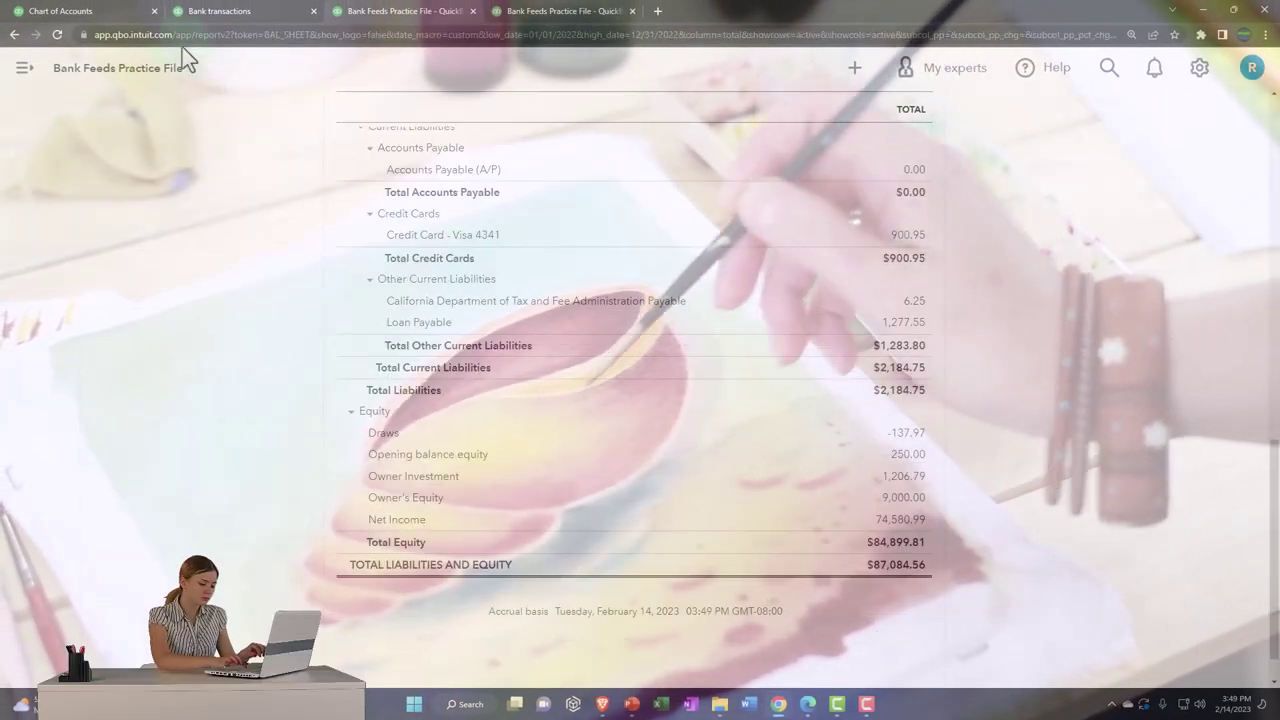
# Return to the bank transactions, open the 09/19/2022 PRIMERICA01 entry and start adding a new account from its category, entered as "ins".
pyautogui.click(205, 14)
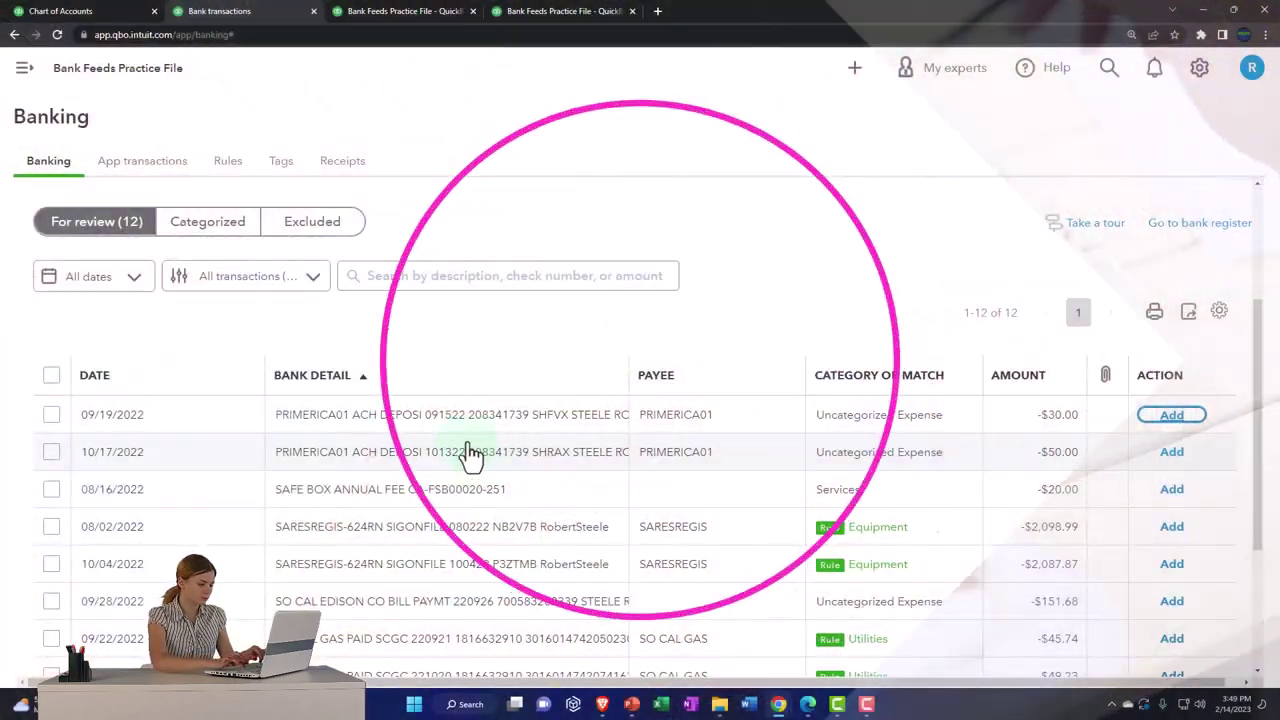
pyautogui.click(451, 420)
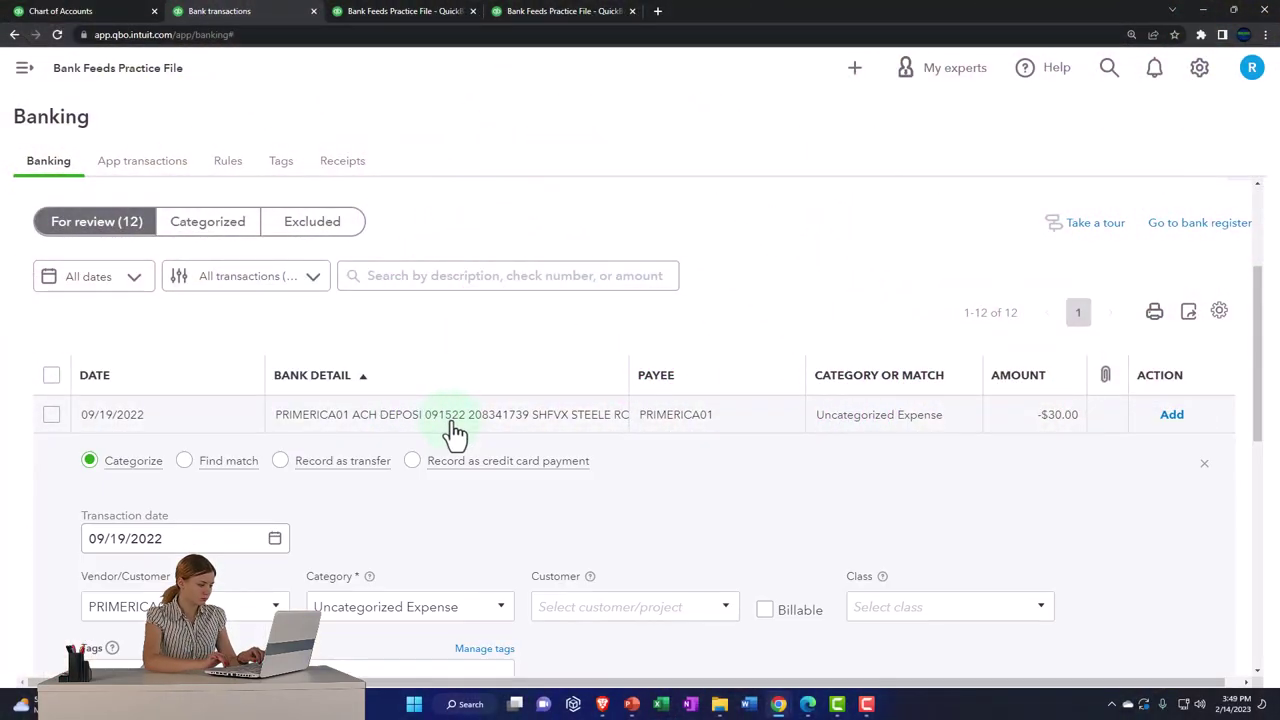
pyautogui.scroll(-1, 451, 455)
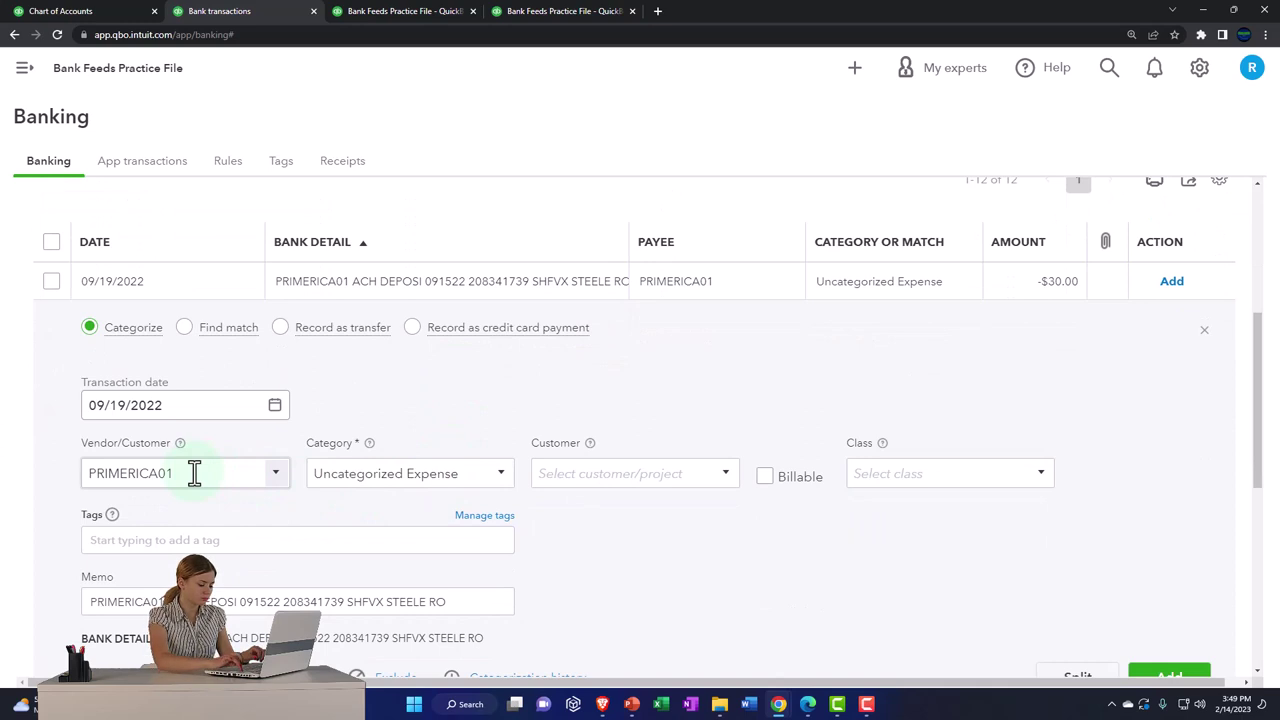
pyautogui.scroll(-1, 345, 479)
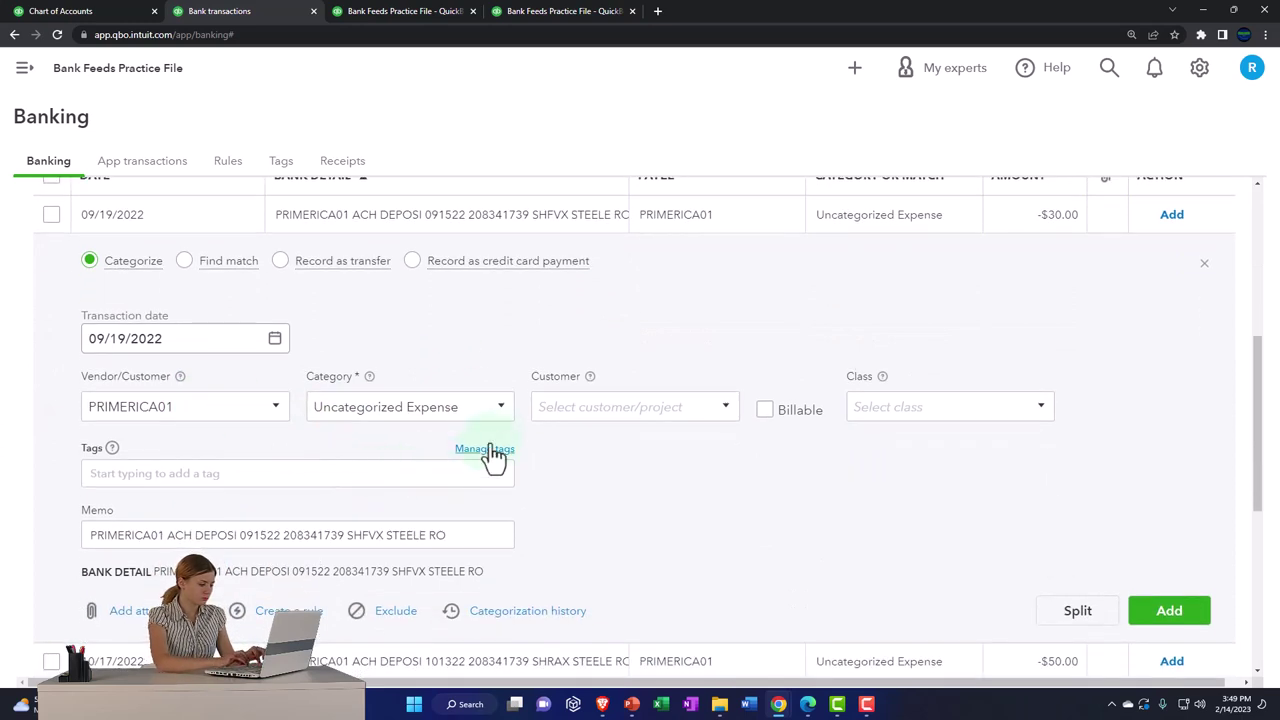
pyautogui.click(501, 410)
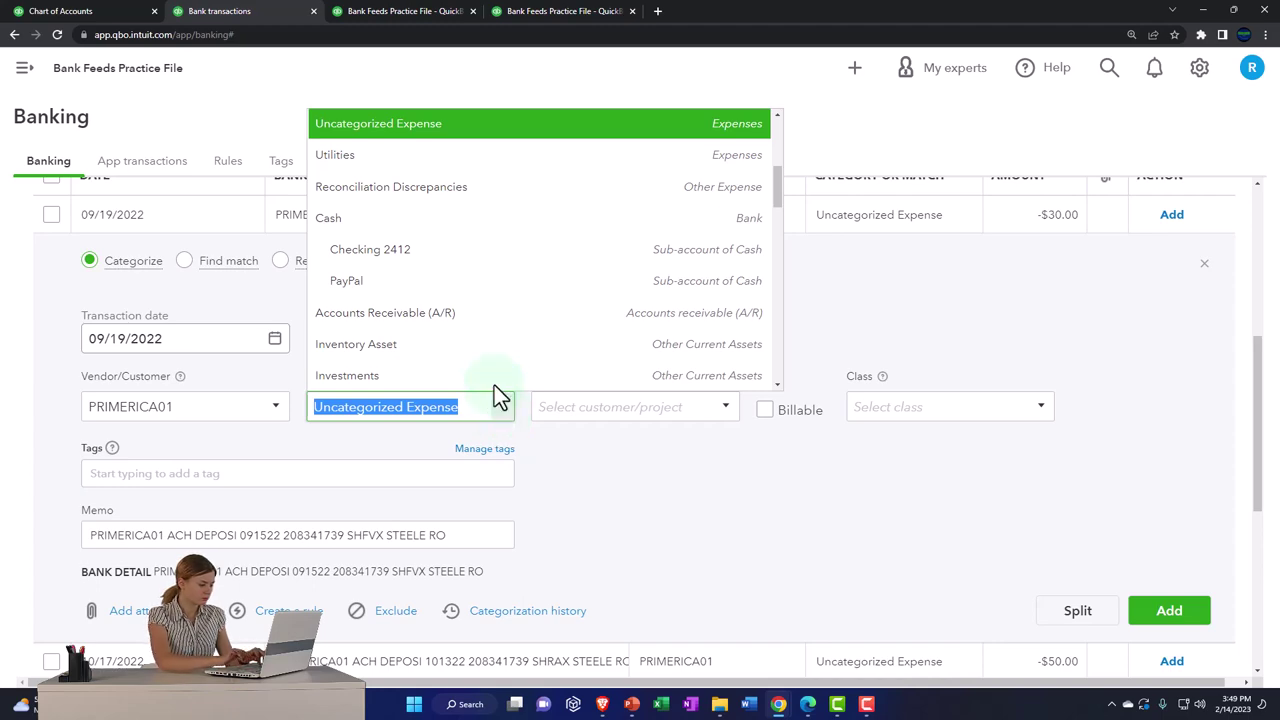
pyautogui.scroll(-4, 490, 370)
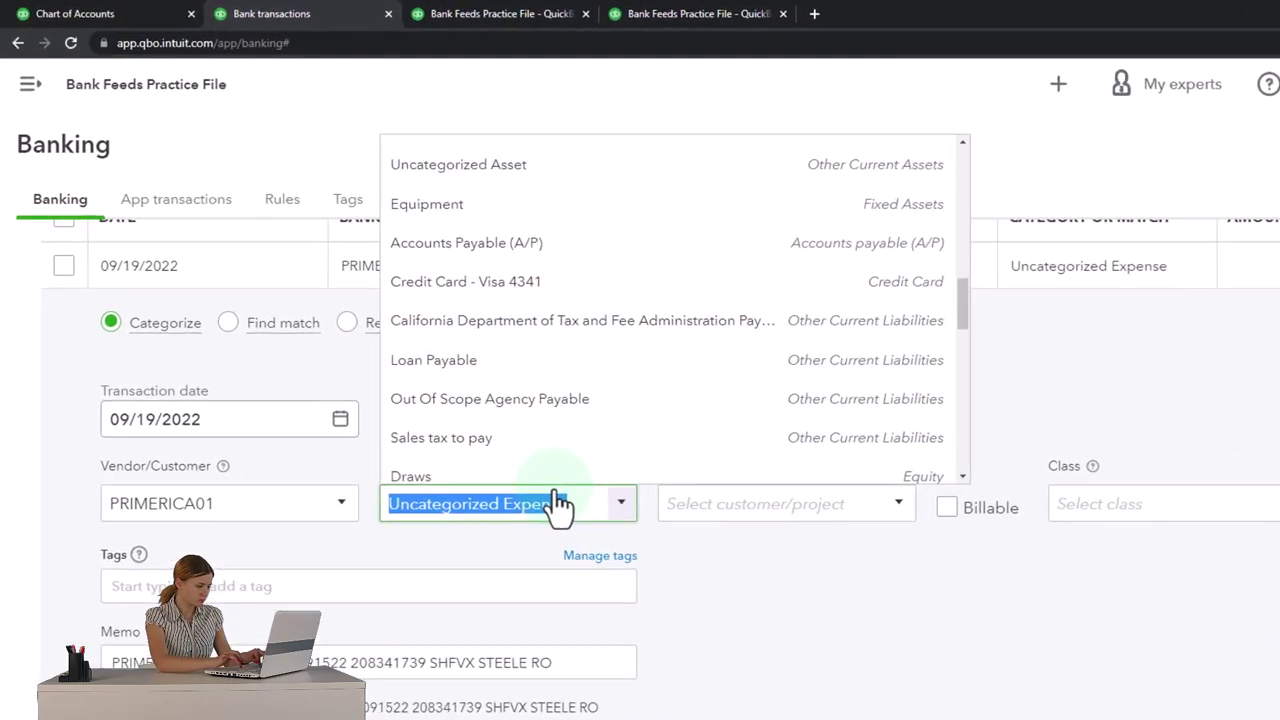
pyautogui.write('ins')
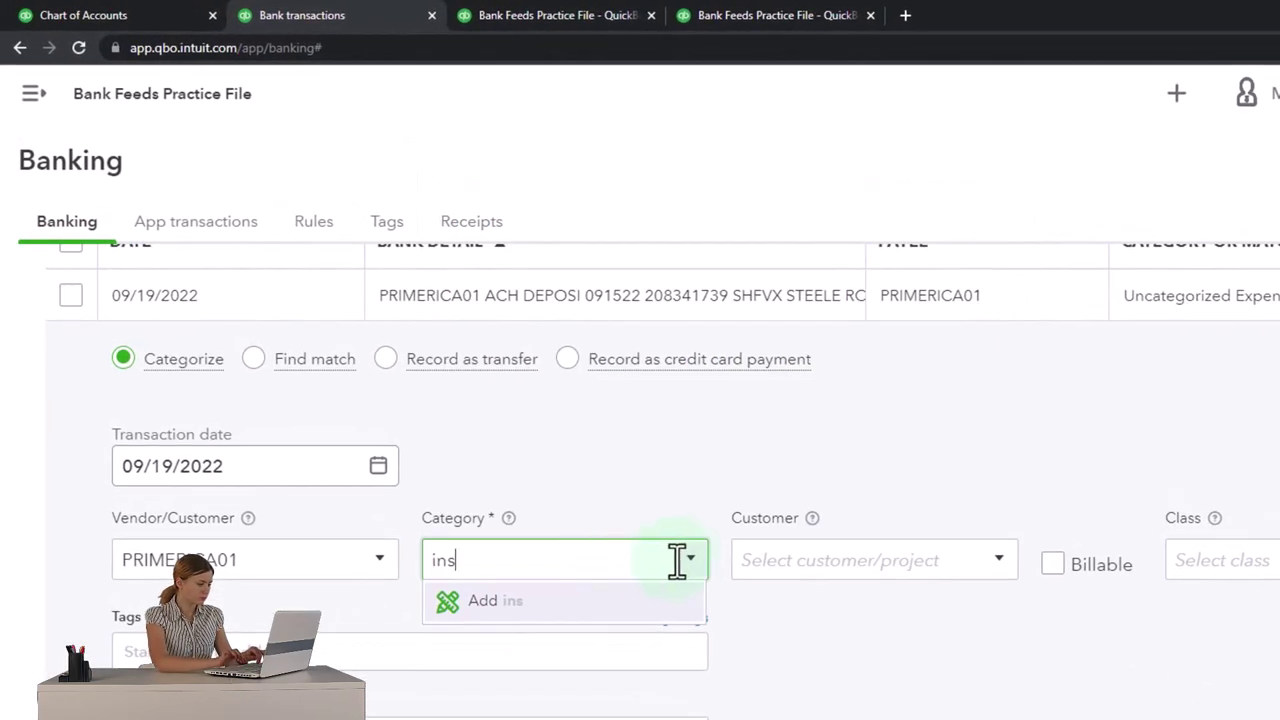
pyautogui.click(688, 561)
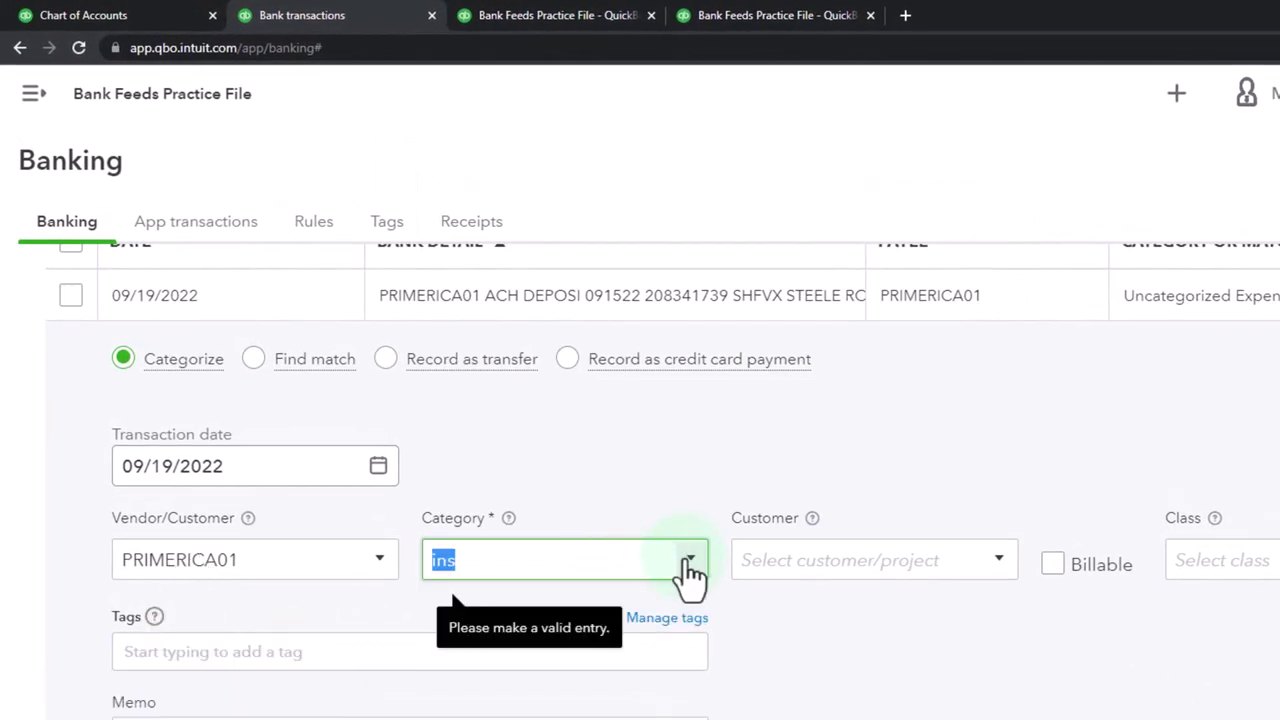
pyautogui.click(689, 561)
pyautogui.scroll(1, 660, 400)
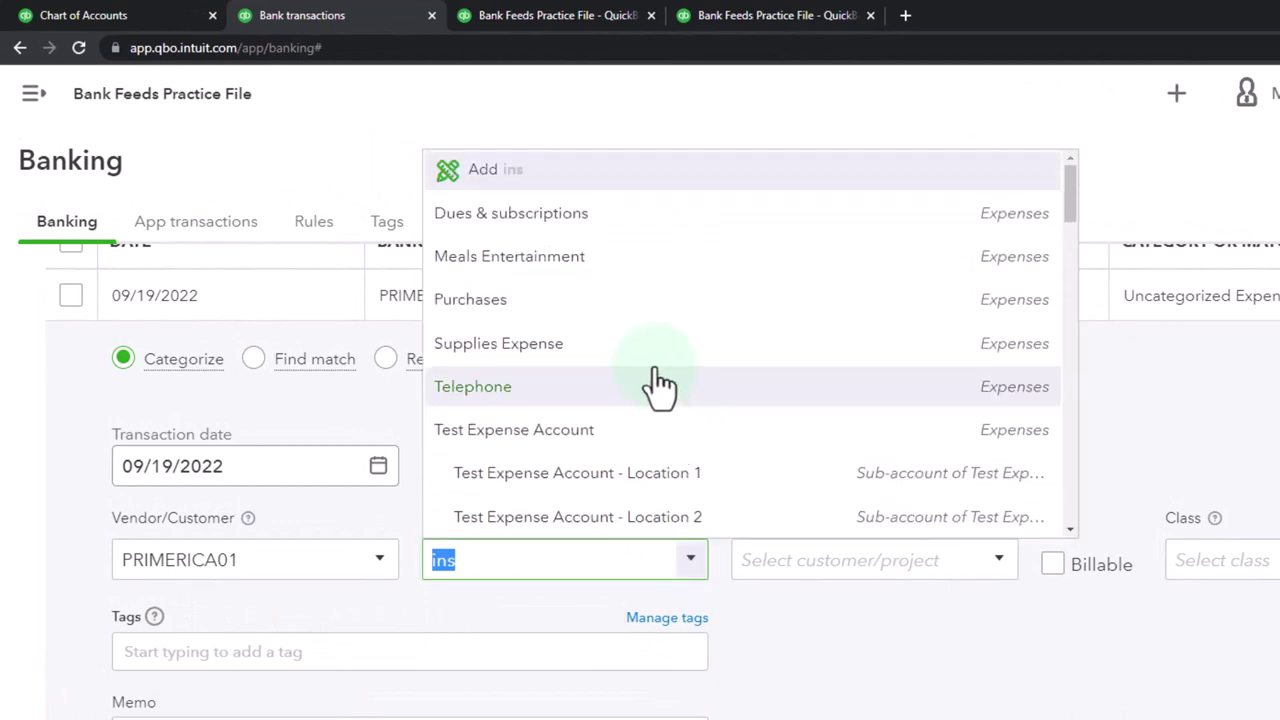
pyautogui.click(495, 172)
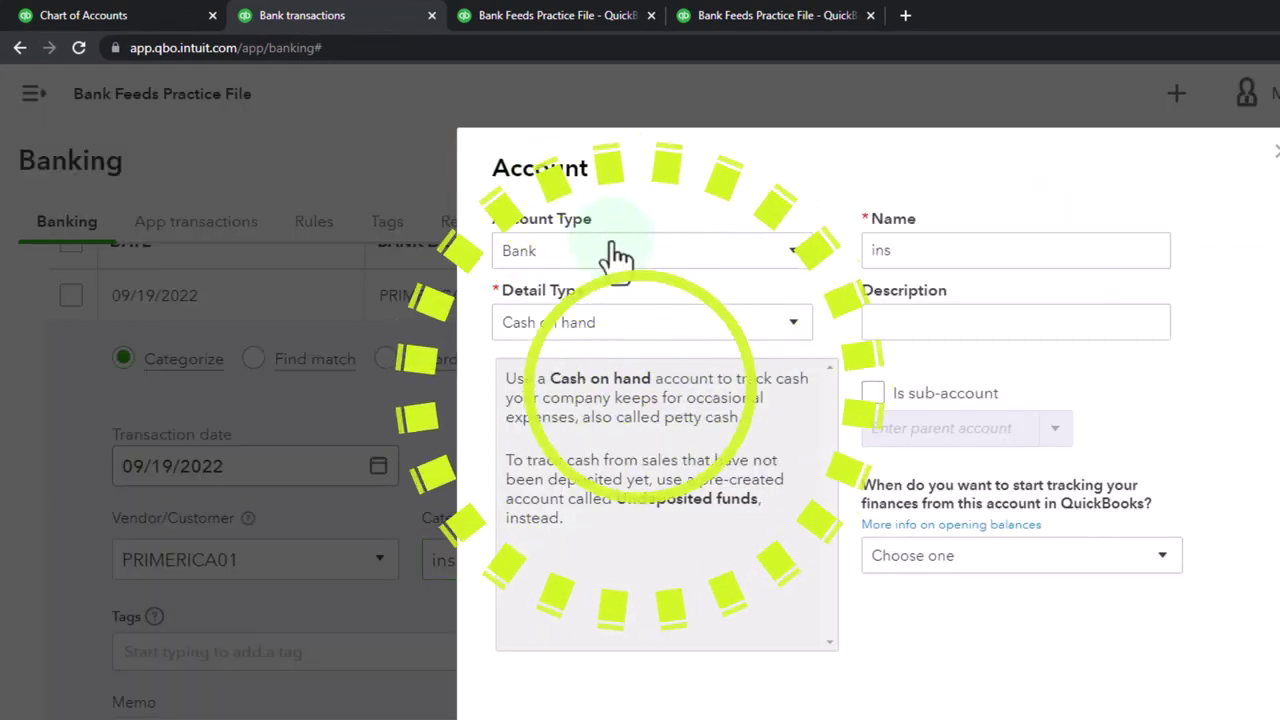
# Set the new account's type to Expenses and its detail type to Insurance.
pyautogui.click(702, 255)
pyautogui.scroll(-2, 685, 390)
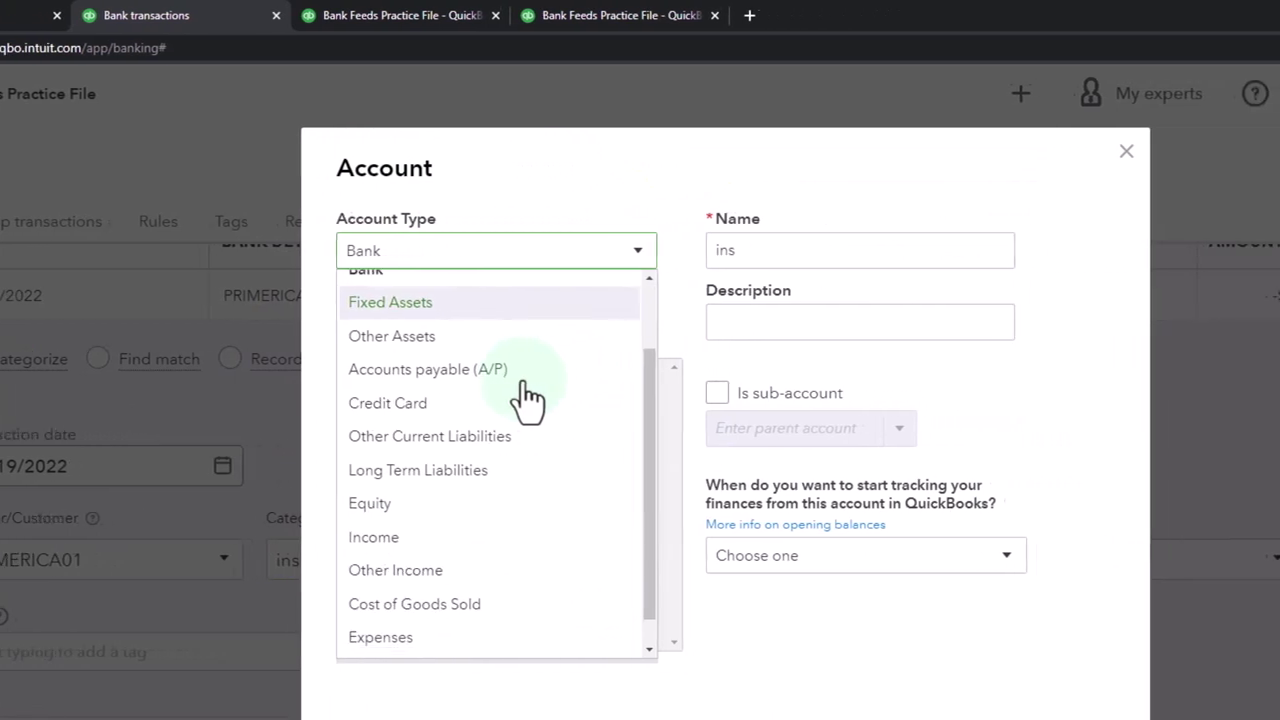
pyautogui.click(352, 608)
pyautogui.click(528, 323)
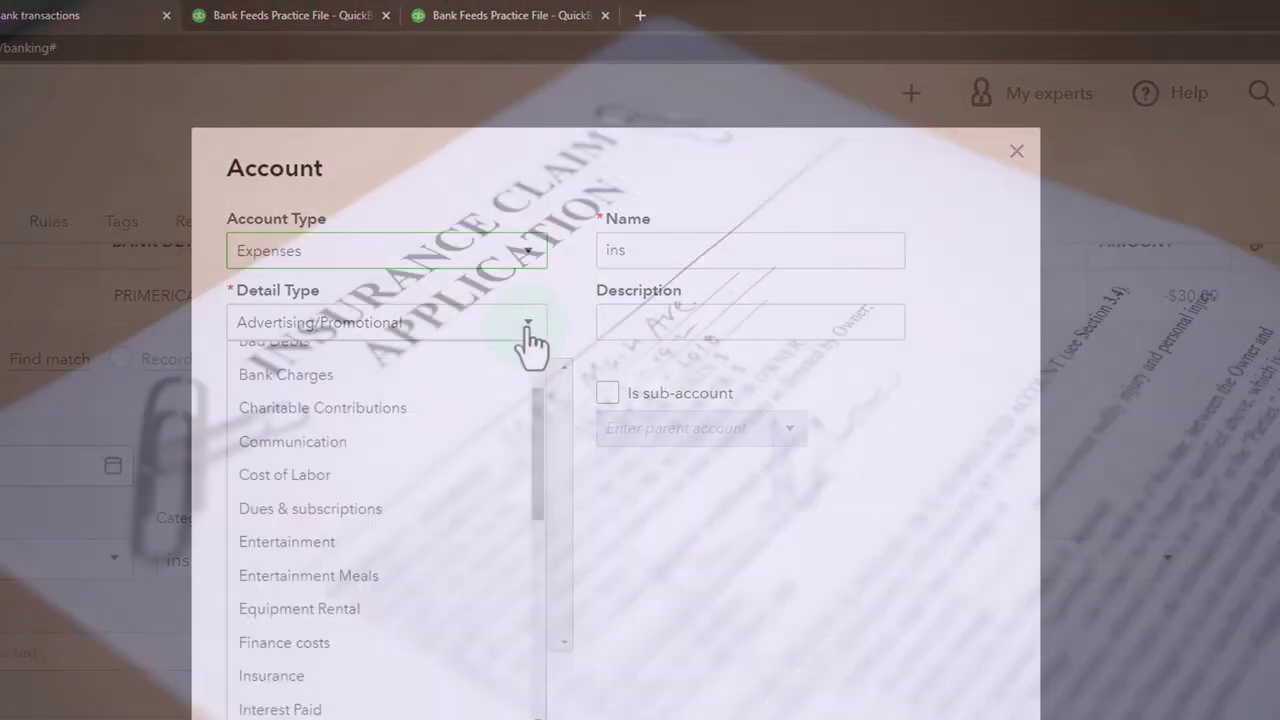
pyautogui.scroll(-3, 491, 480)
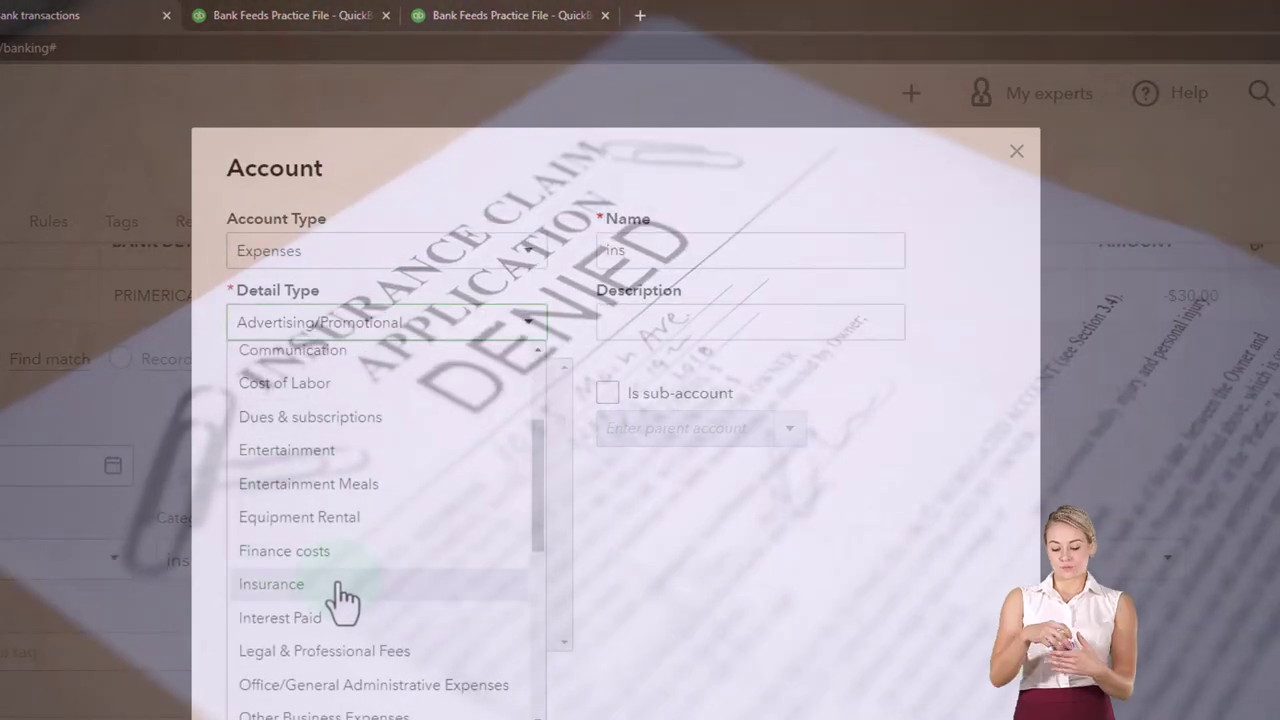
pyautogui.click(342, 585)
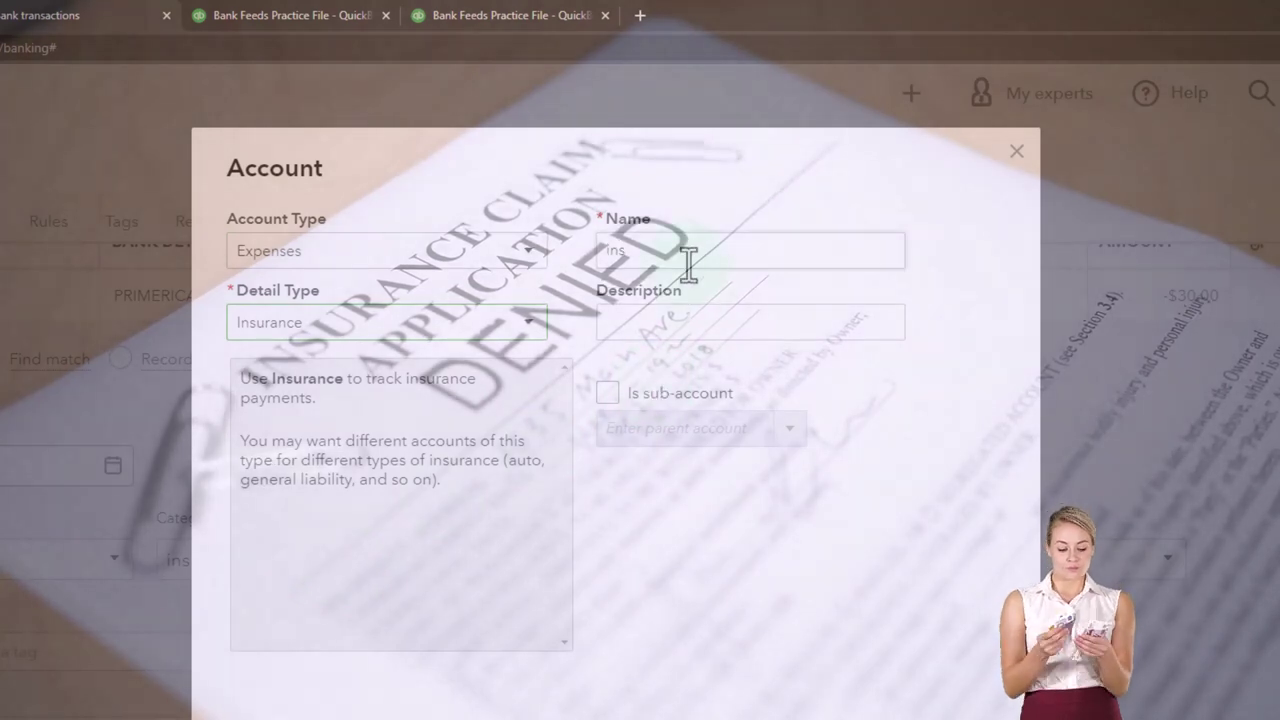
# Name the new expense account Insurance and save it as the transaction's category.
pyautogui.moveTo(686, 256); pyautogui.dragTo(543, 257)
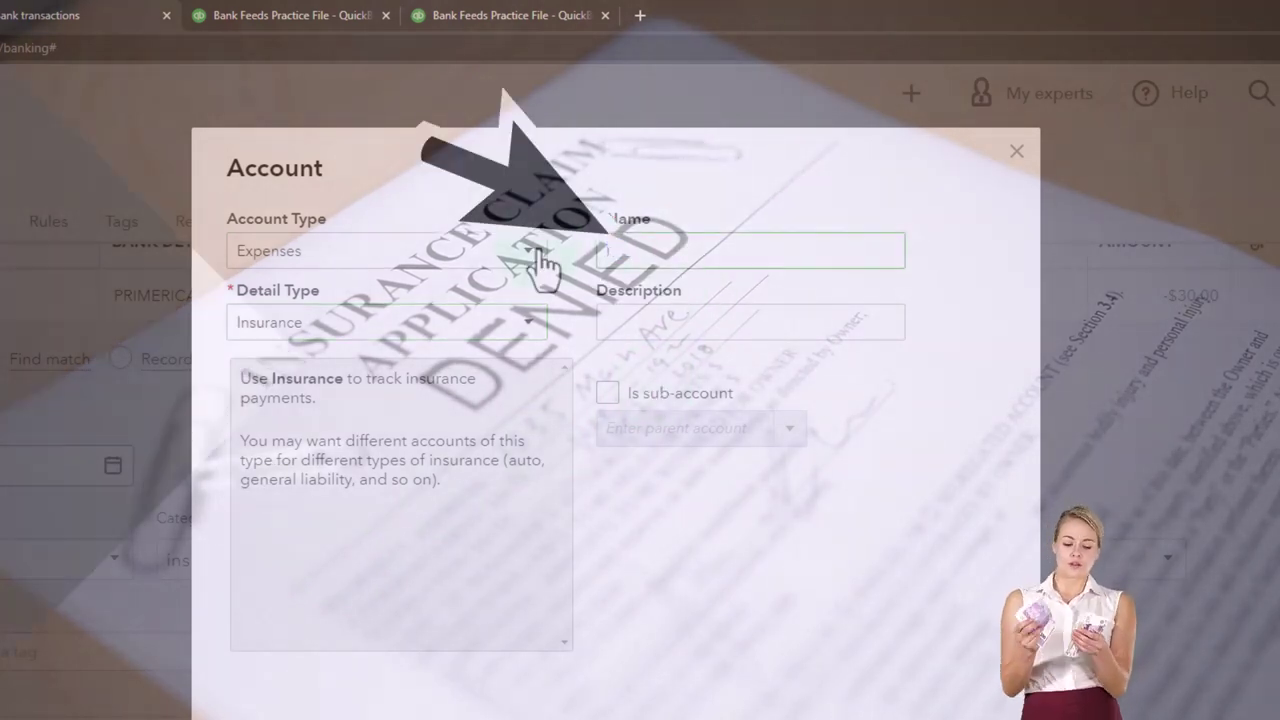
pyautogui.write('Insurance')
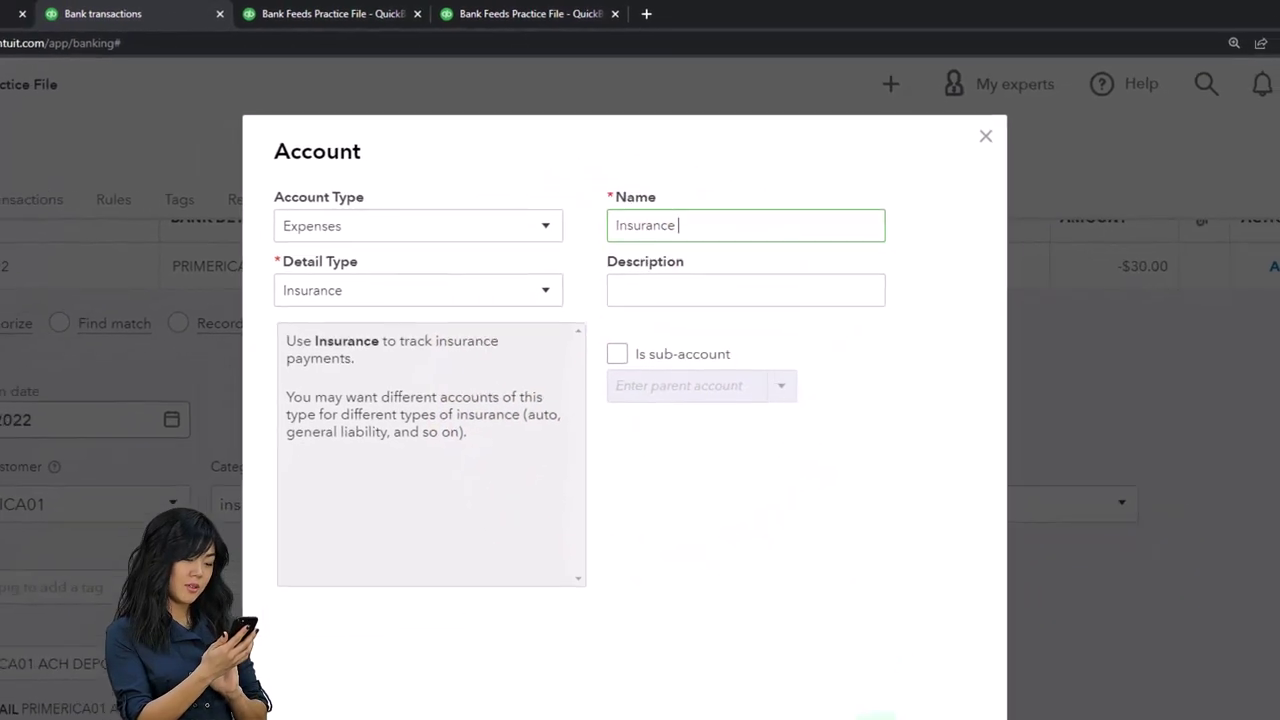
pyautogui.click(890, 719)
# Start a bank rule from the 09/19/2022 PRIMERICA01 transaction, named PRIMERICA LIFE, with its condition checking the bank text.
pyautogui.scroll(-2, 830, 606)
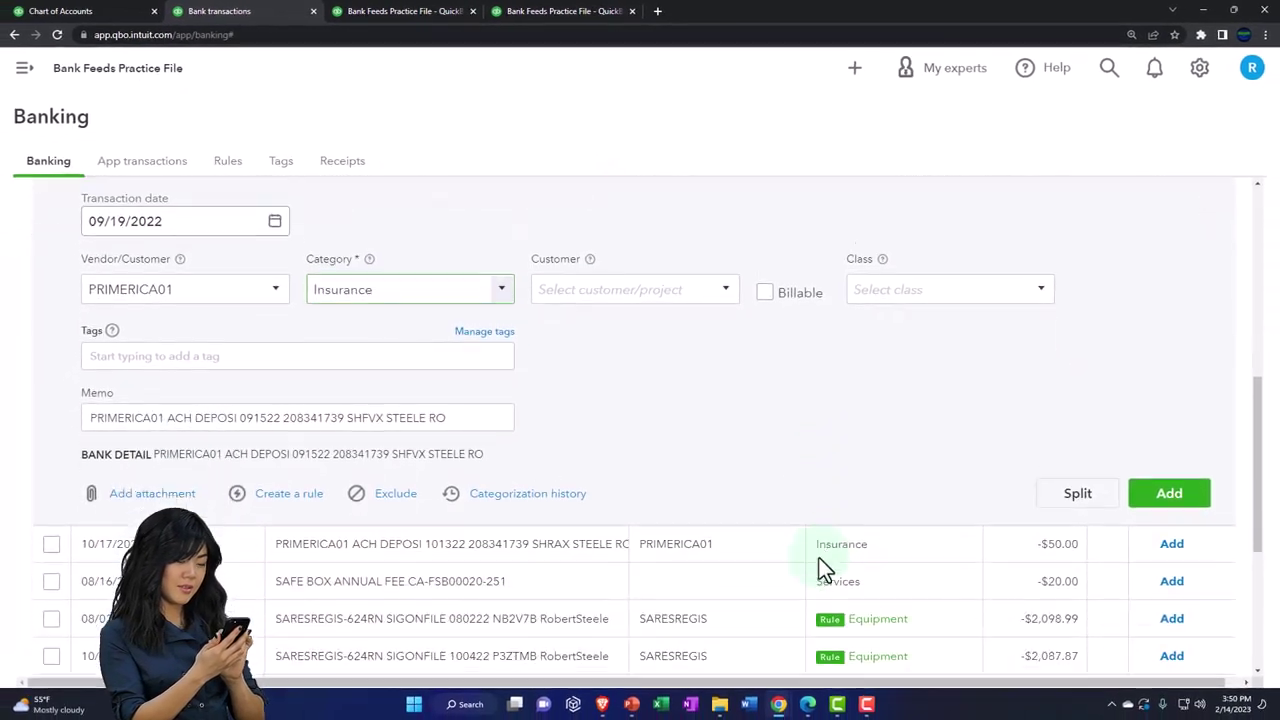
pyautogui.click(284, 479)
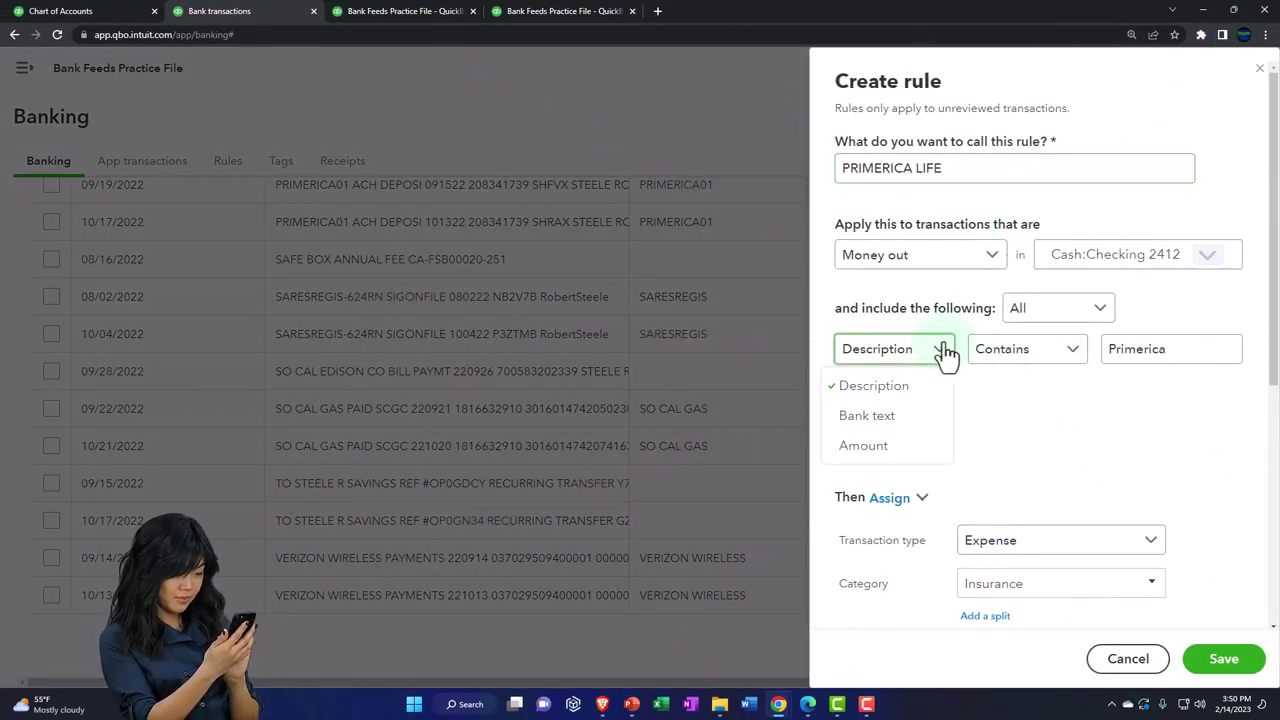
pyautogui.scroll(-3, 1030, 390)
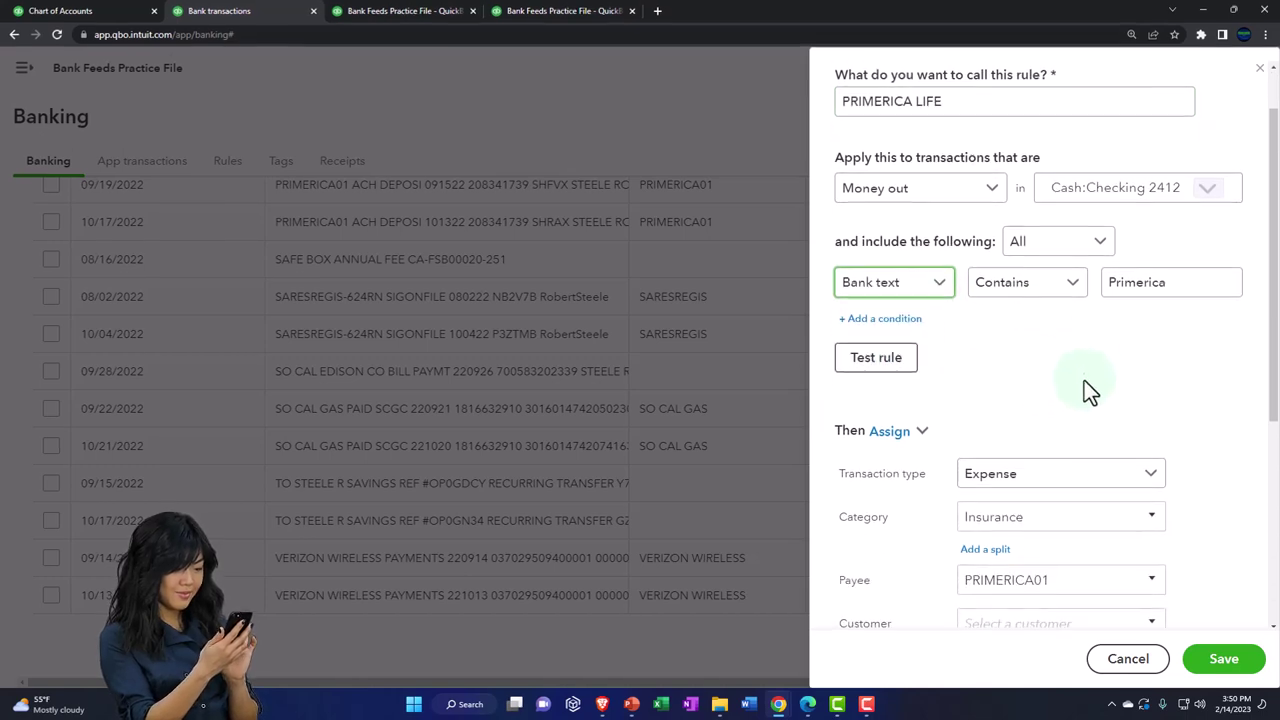
# Replace the condition's match text with the payee name PRIMERICA01, test the rule and review its assigned details.
pyautogui.moveTo(1030, 472); pyautogui.dragTo(855, 466)
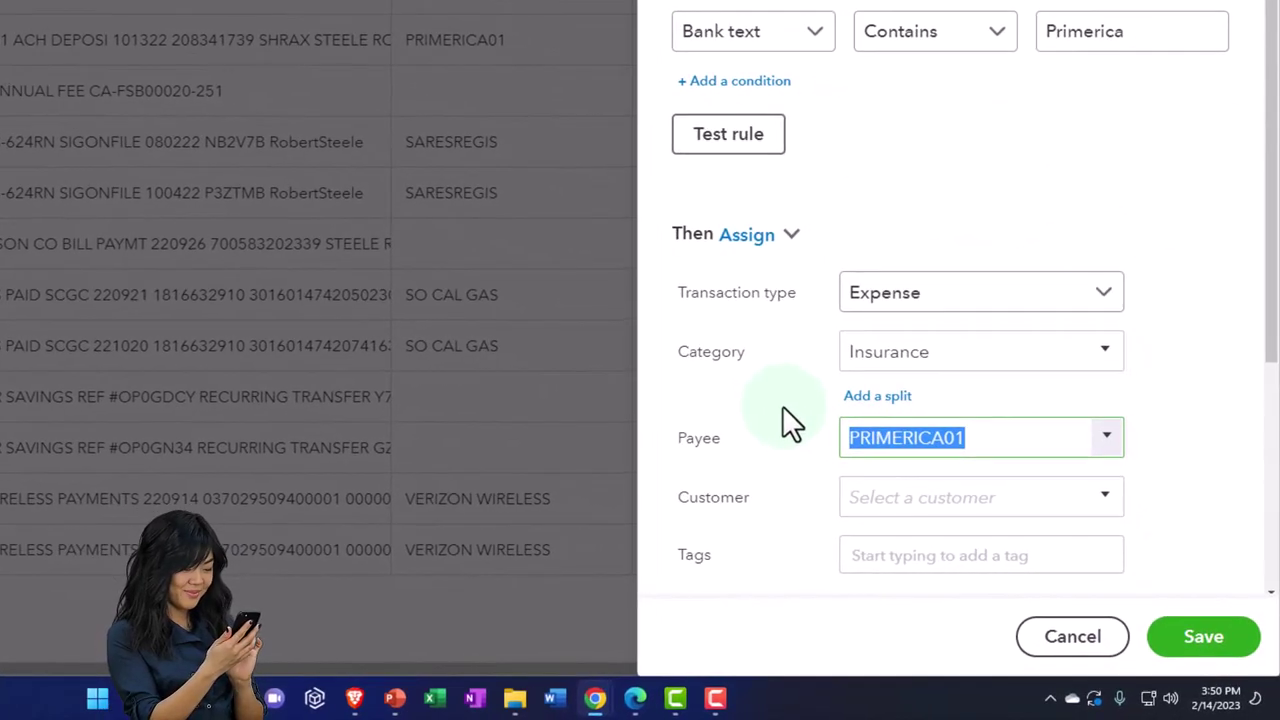
pyautogui.moveTo(1118, 40); pyautogui.dragTo(960, 45)
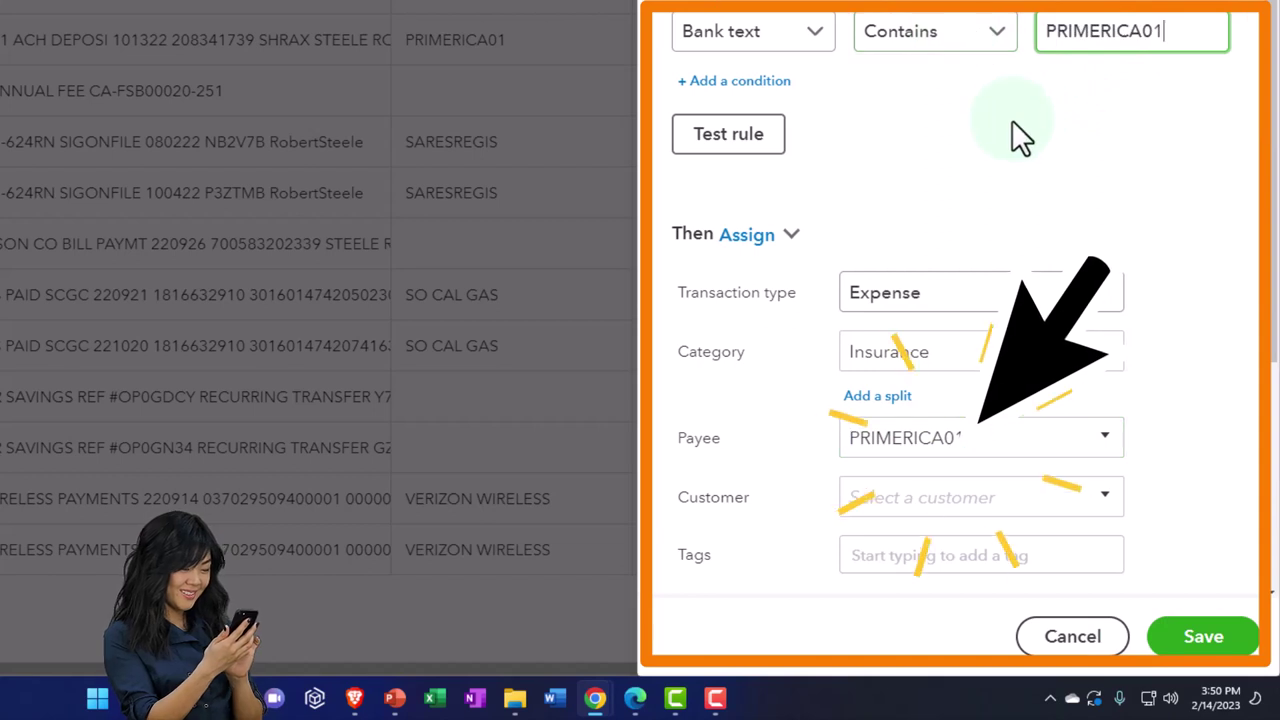
pyautogui.click(718, 160)
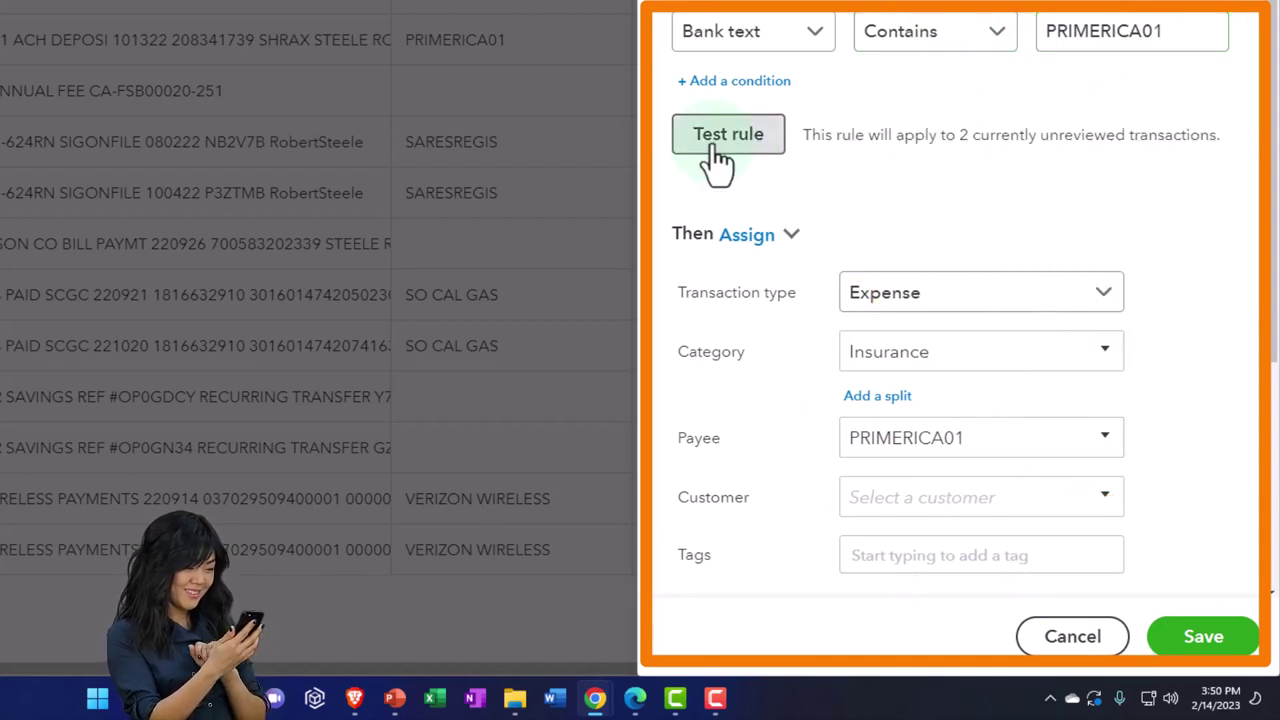
pyautogui.scroll(-3, 900, 190)
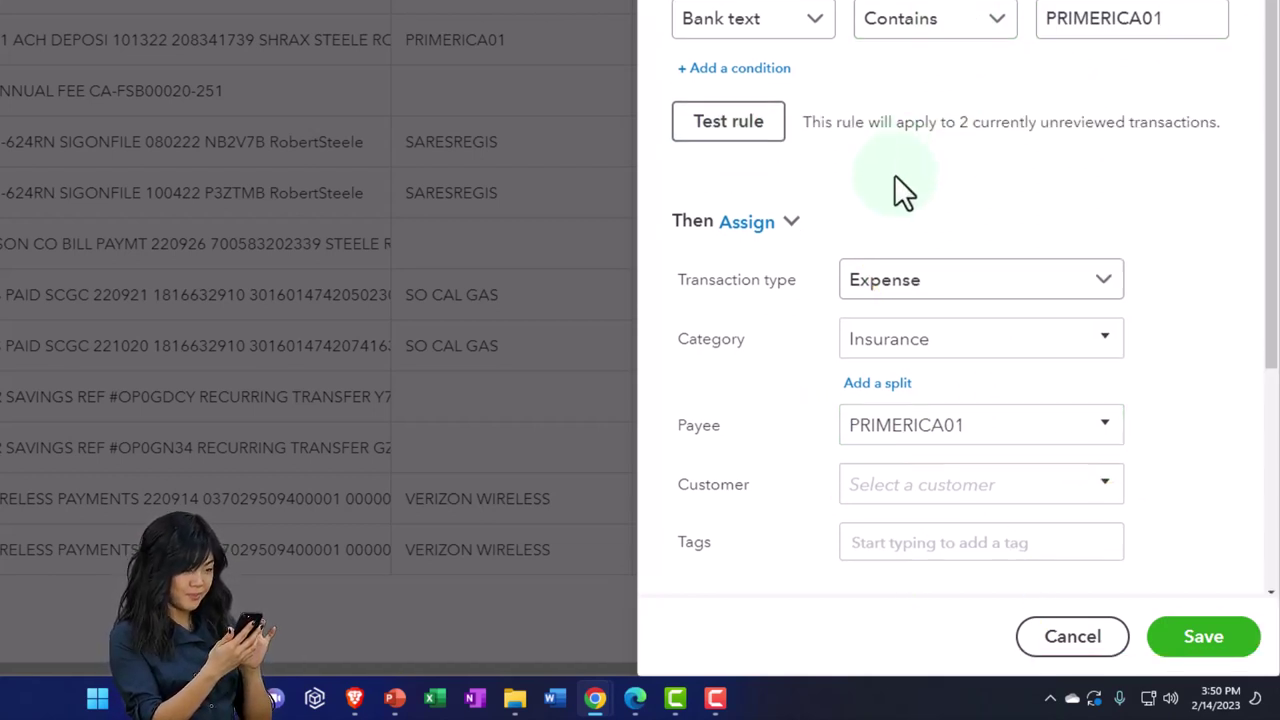
pyautogui.scroll(-1, 805, 228)
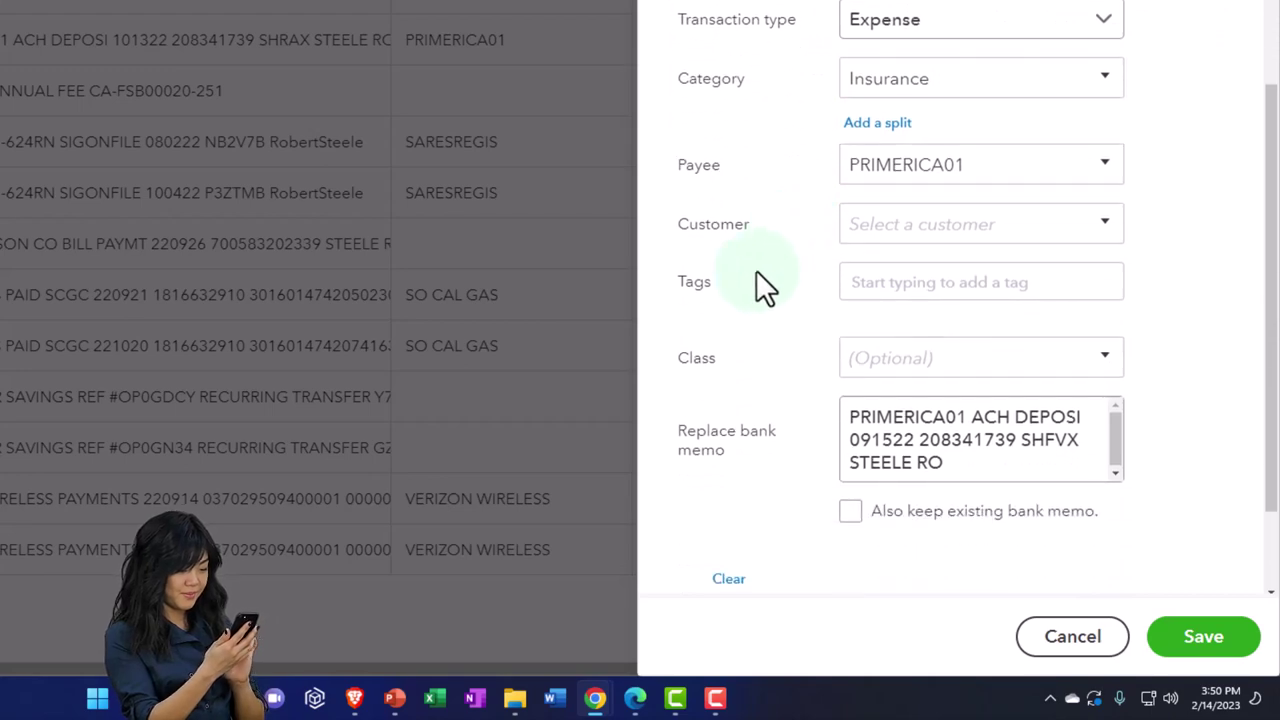
# Add a period to the end of the rule's name, making it "PRIMERICA LIFE.", and save the rule.
pyautogui.scroll(-2, 757, 285)
pyautogui.click(1203, 636)
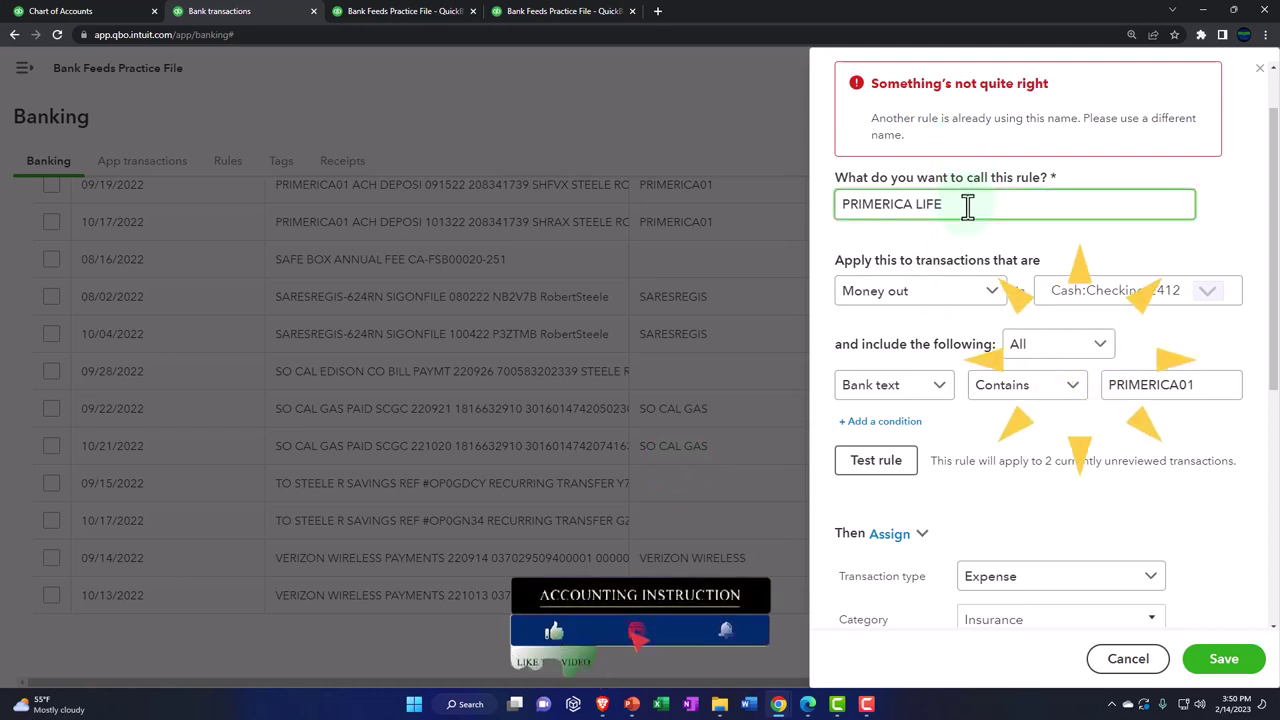
pyautogui.write('.')
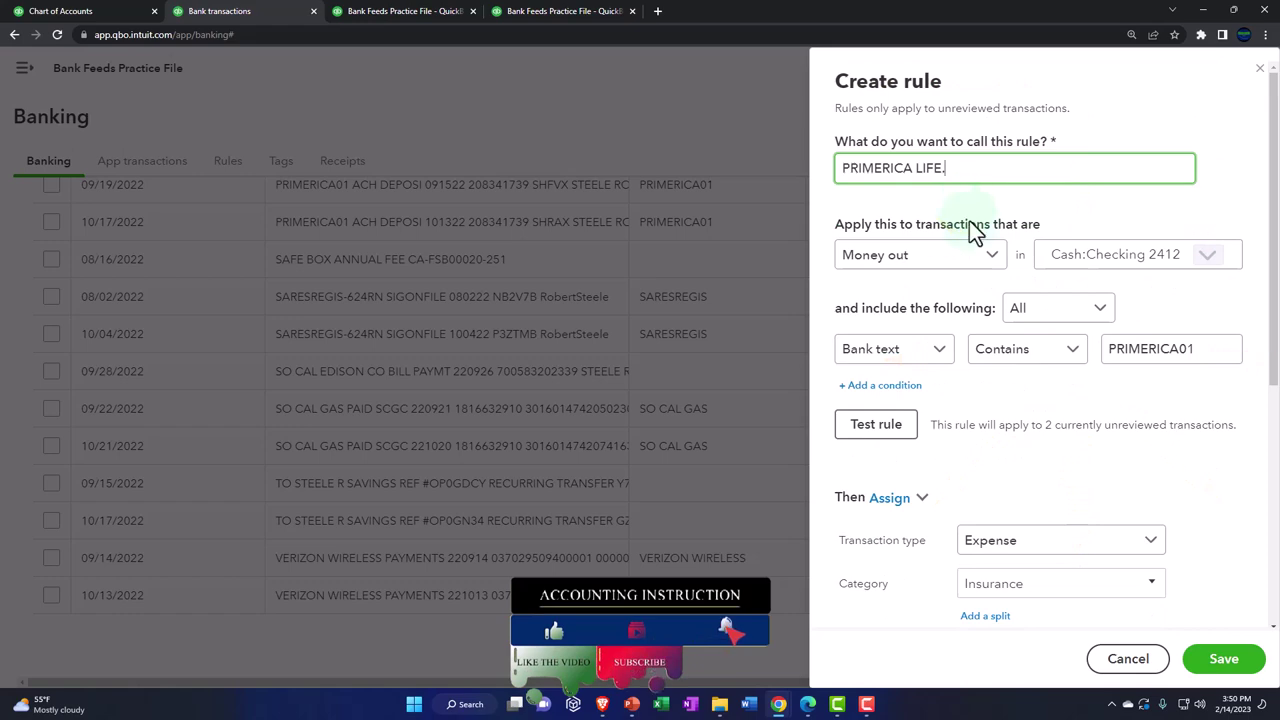
pyautogui.scroll(-4, 980, 245)
pyautogui.click(1230, 668)
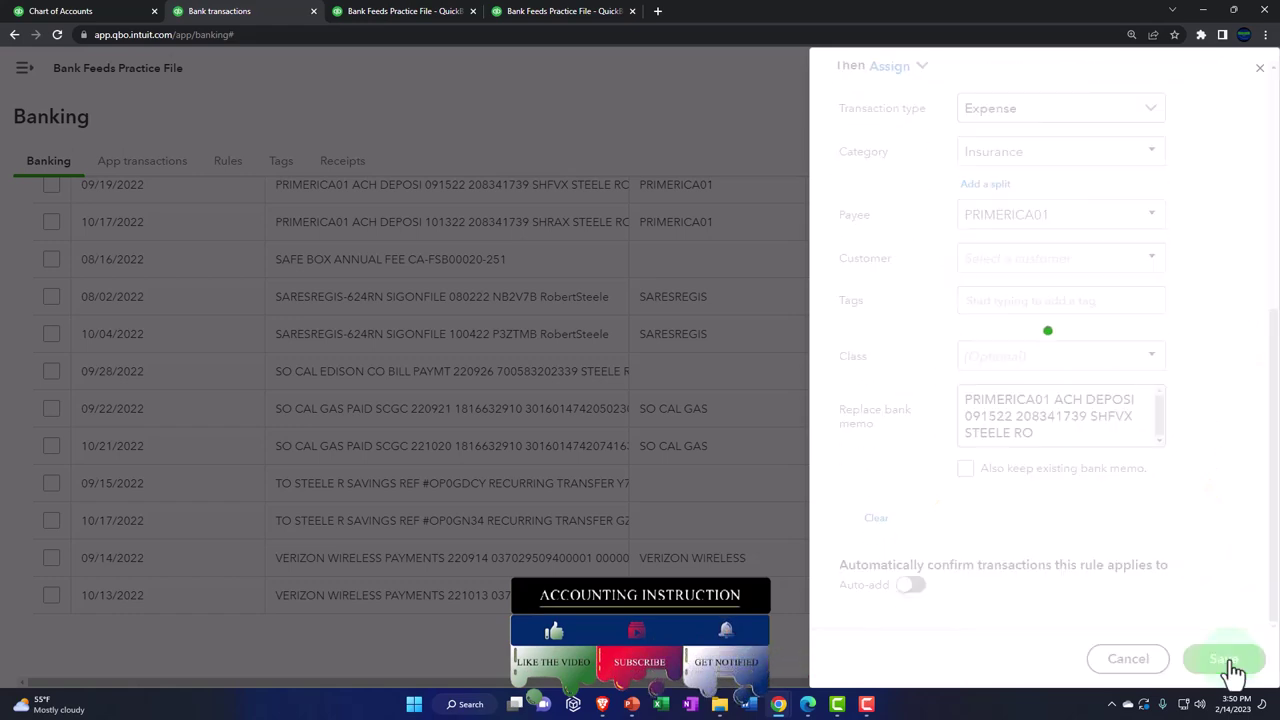
# Accept the 09/19/2022 and 10/17/2022 PRIMERICA01 transactions together under their Insurance rule category.
pyautogui.scroll(3, 605, 483)
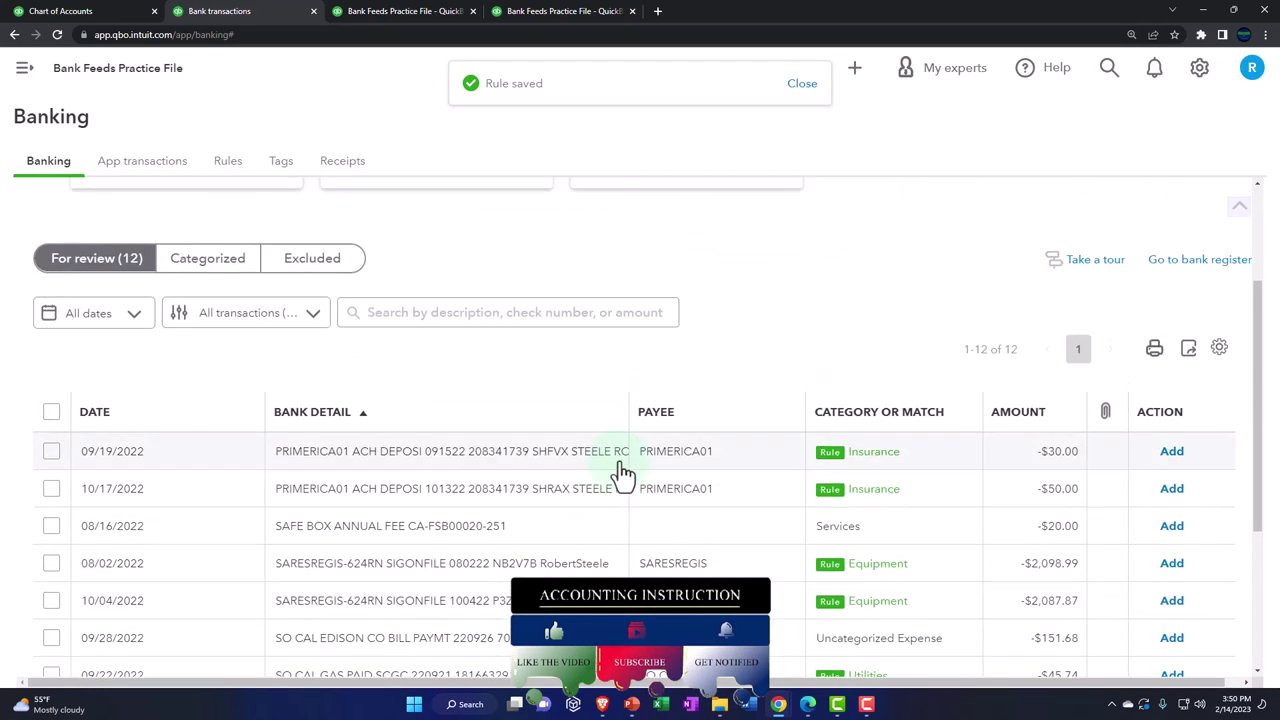
pyautogui.scroll(-2, 620, 474)
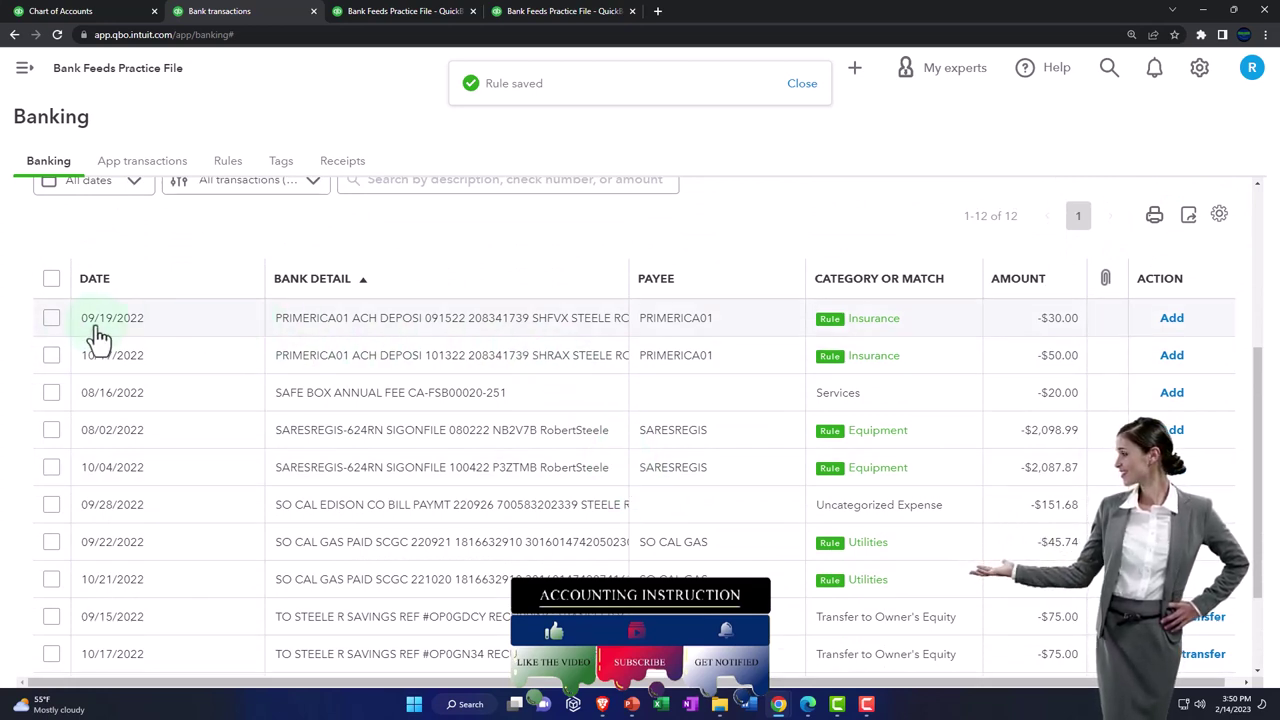
pyautogui.click(51, 317)
pyautogui.click(52, 355)
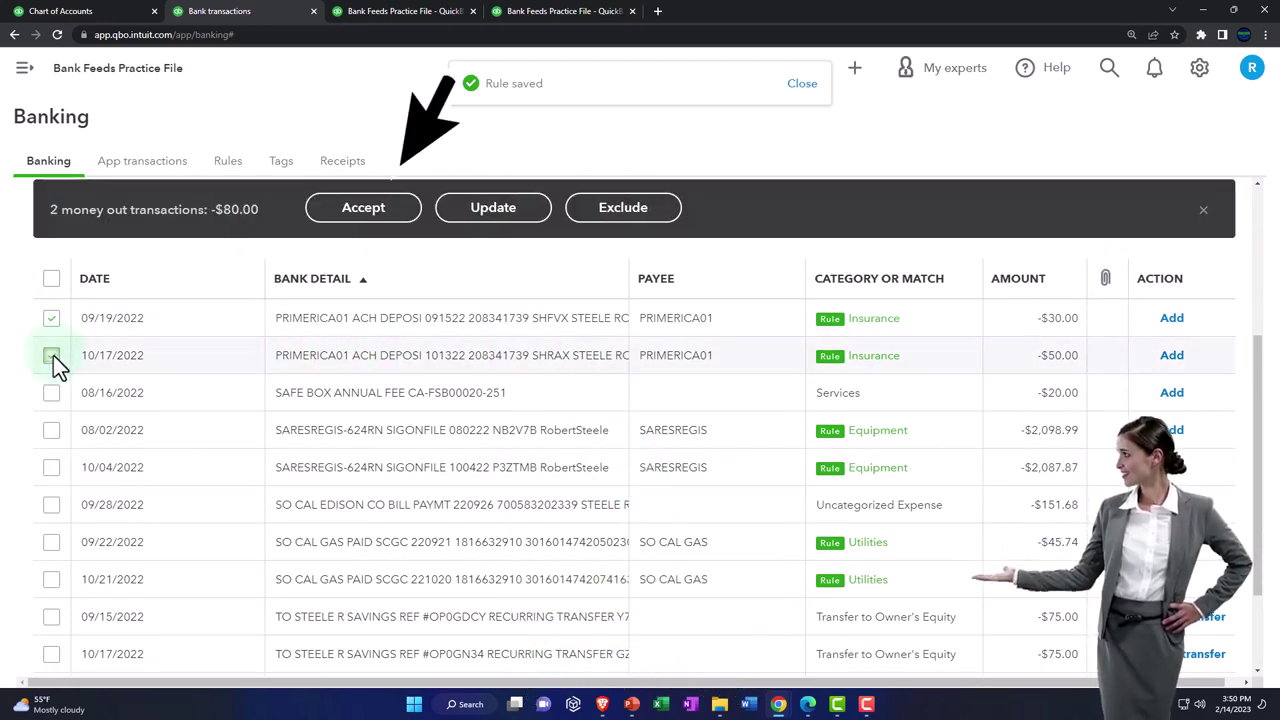
pyautogui.click(350, 222)
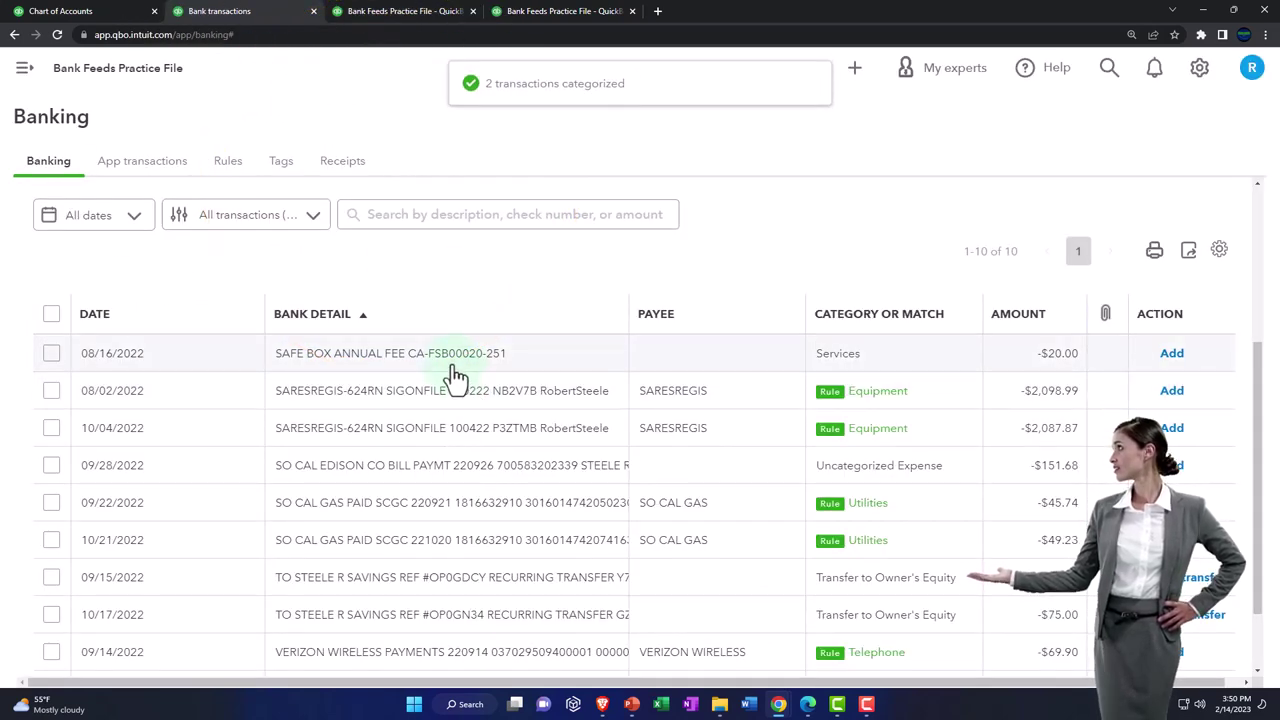
# Open the 08/16/2022 SAFE BOX ANNUAL FEE transaction and assign it a new vendor named SAFE BOX.
pyautogui.click(455, 375)
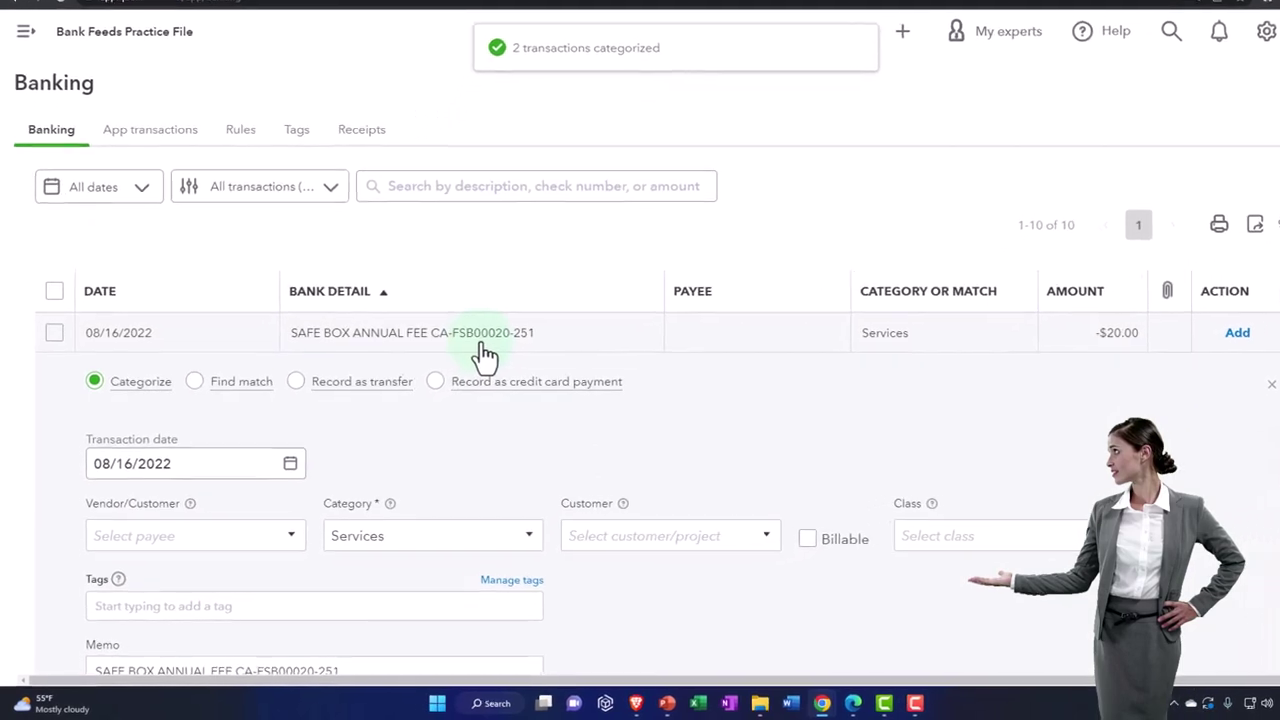
pyautogui.click(358, 233)
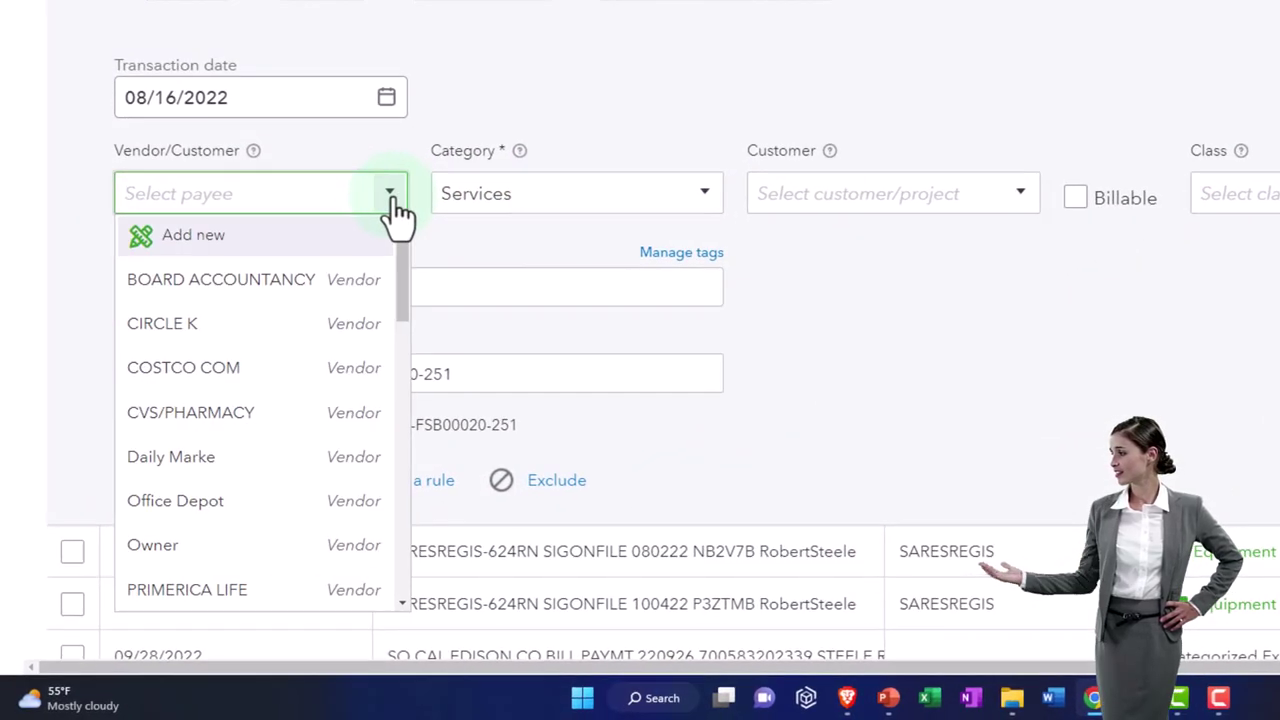
pyautogui.scroll(-5, 312, 333)
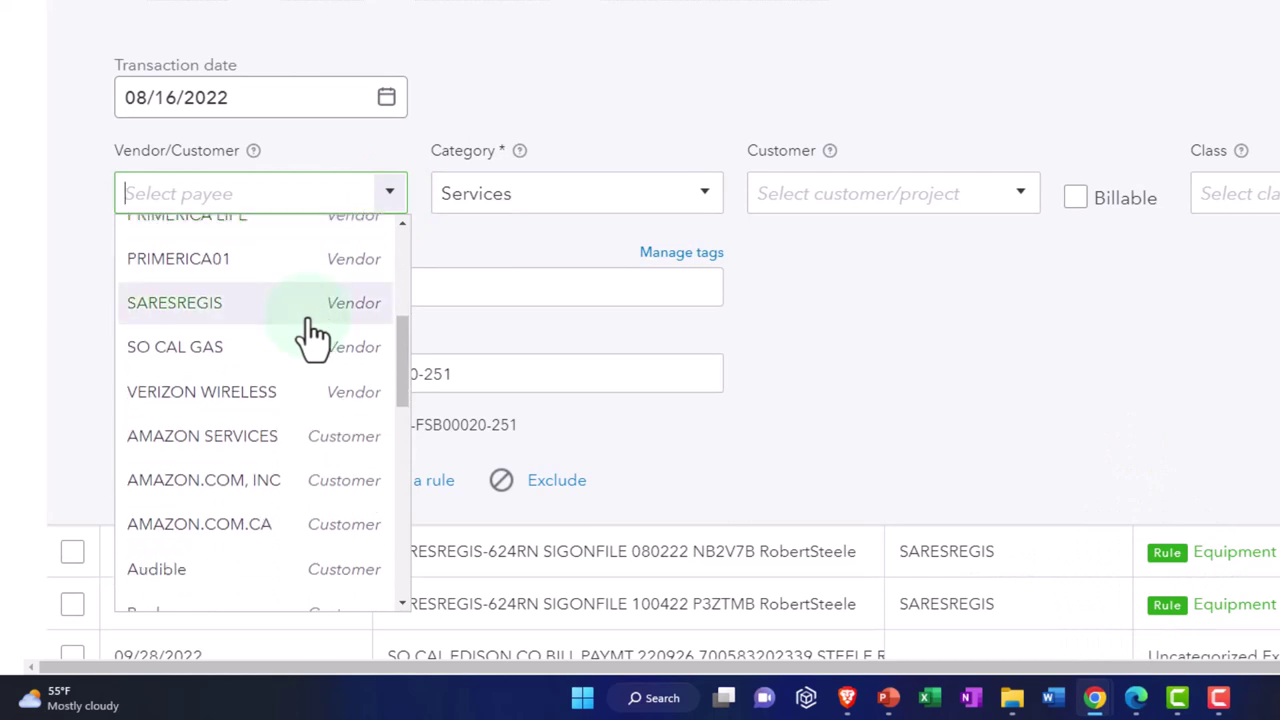
pyautogui.scroll(5, 312, 335)
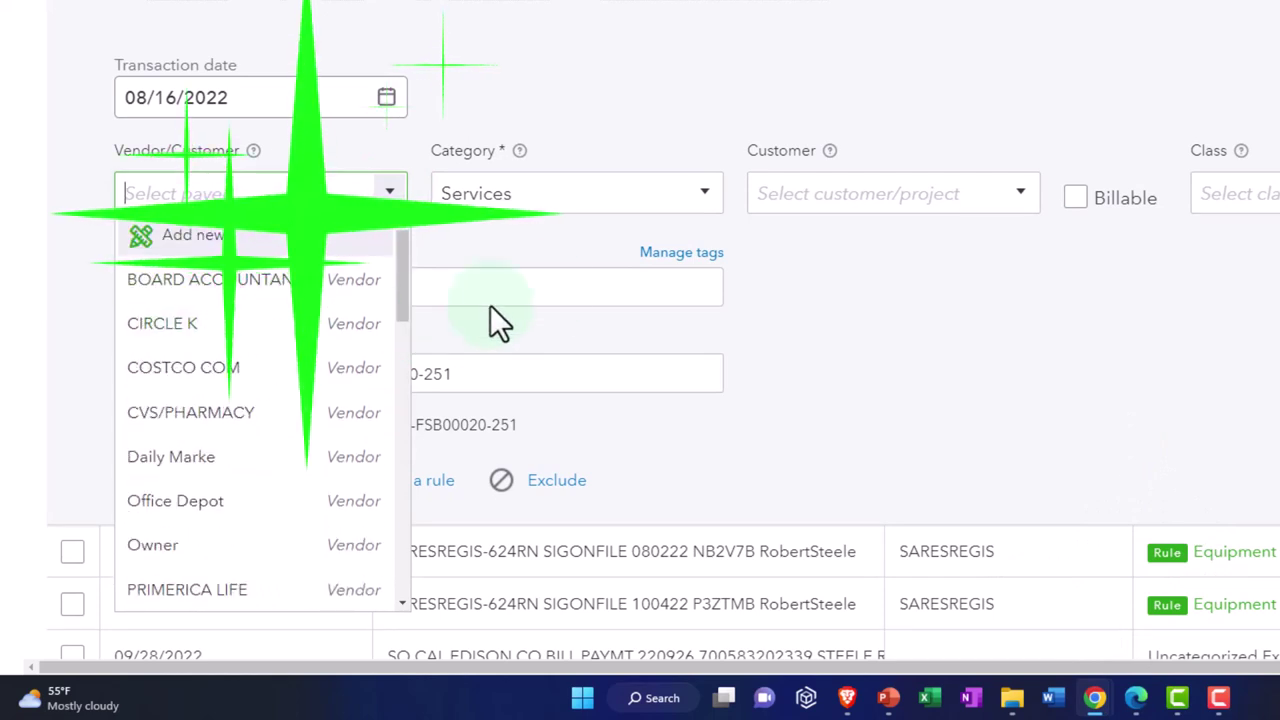
pyautogui.click(549, 291)
pyautogui.click(974, 358)
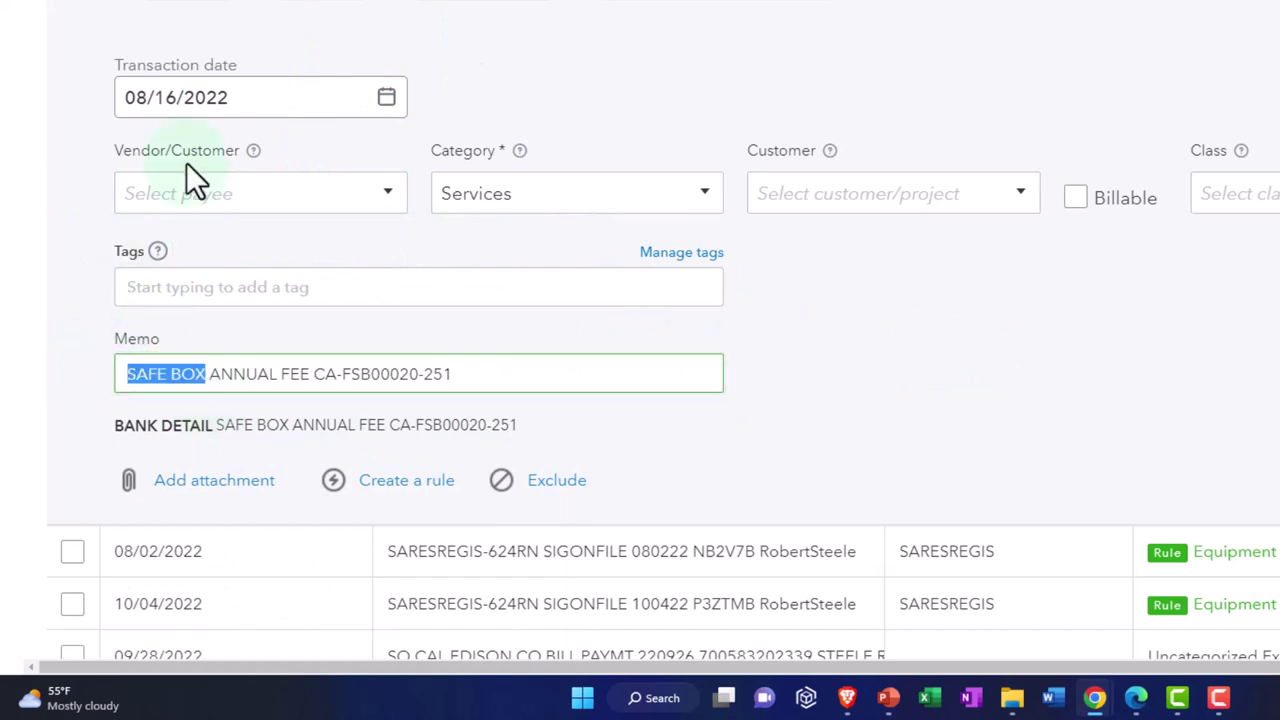
pyautogui.write('SAFE BOX')
pyautogui.click(258, 233)
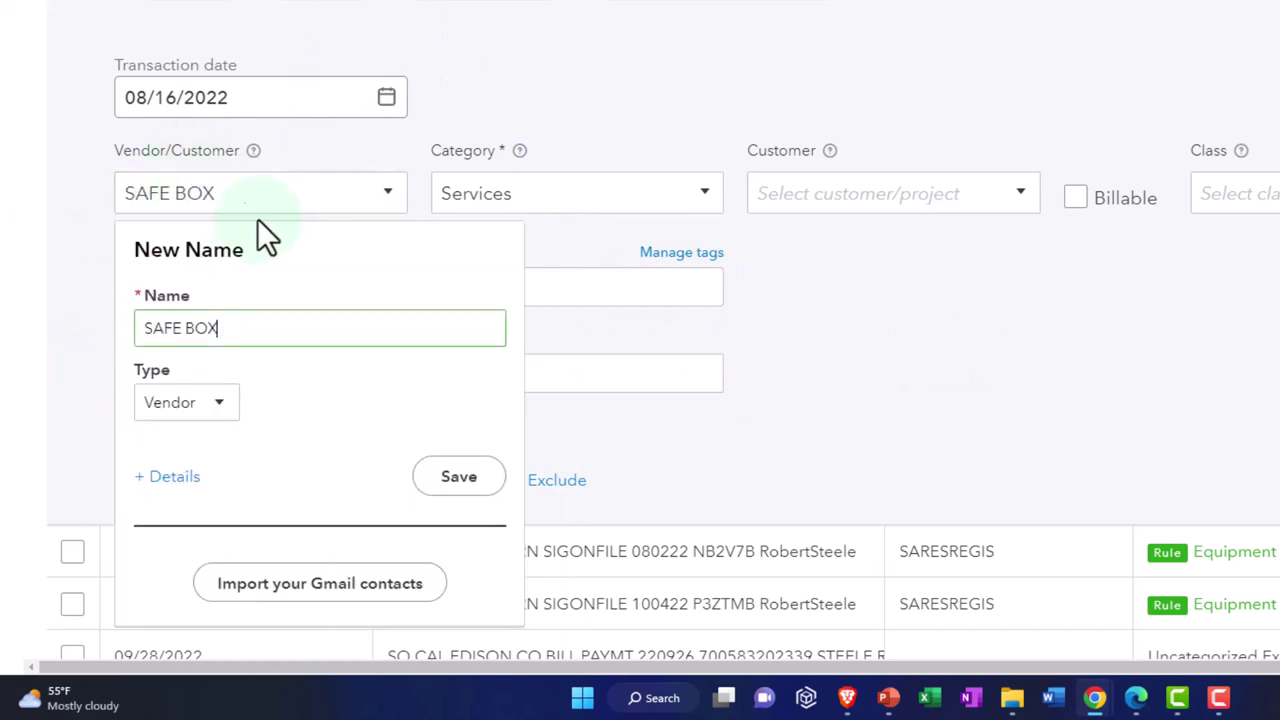
pyautogui.click(455, 482)
# Replace the transaction's Services category with Mis and start adding it as a new account.
pyautogui.click(705, 203)
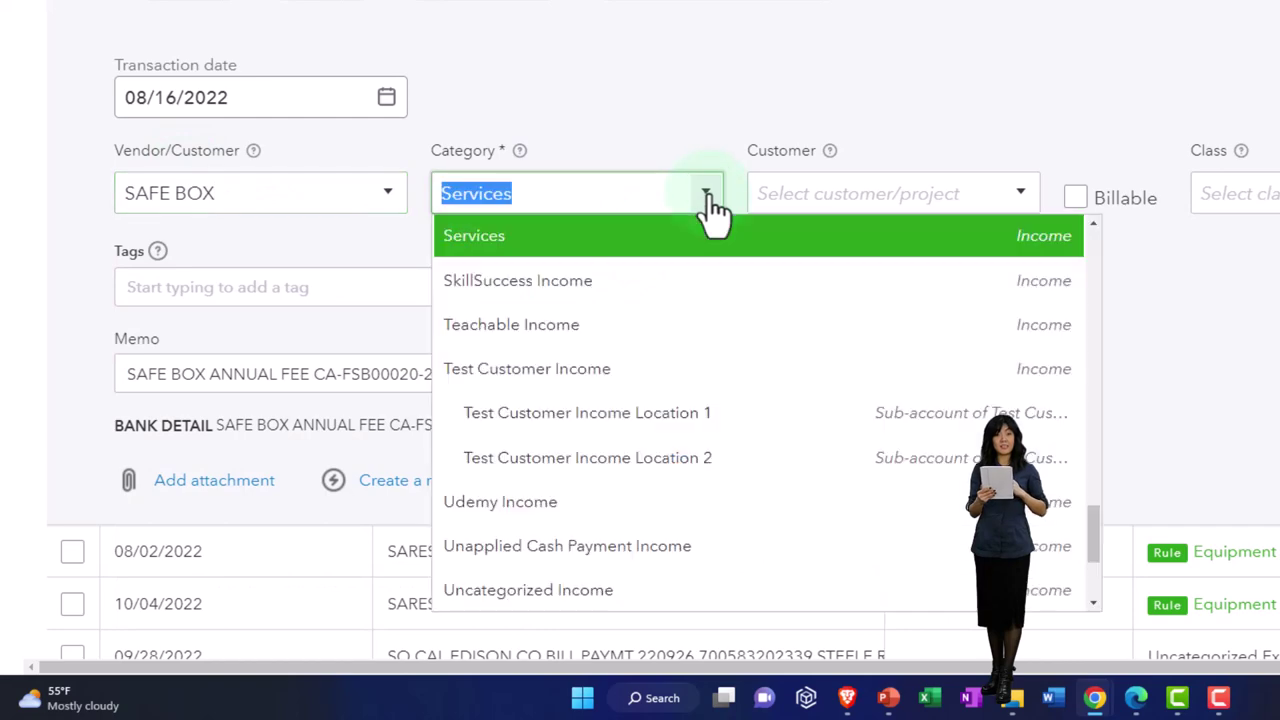
pyautogui.scroll(-10, 722, 383)
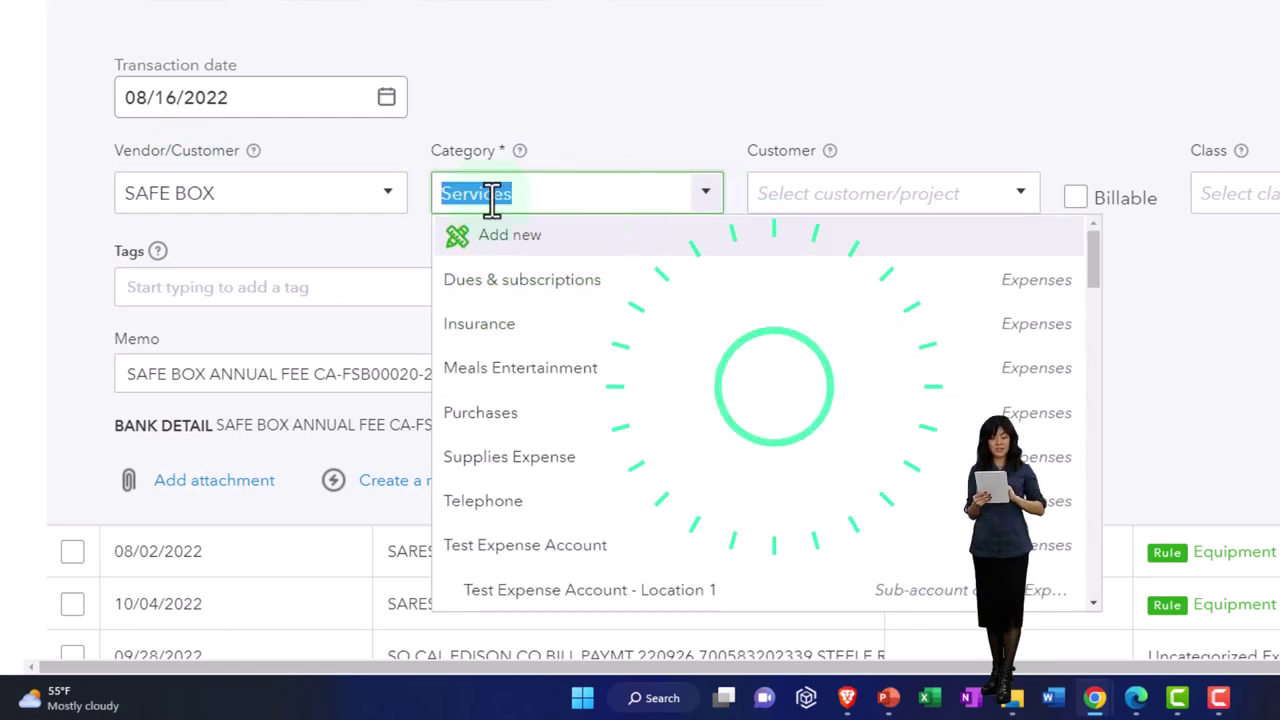
pyautogui.write('Mis')
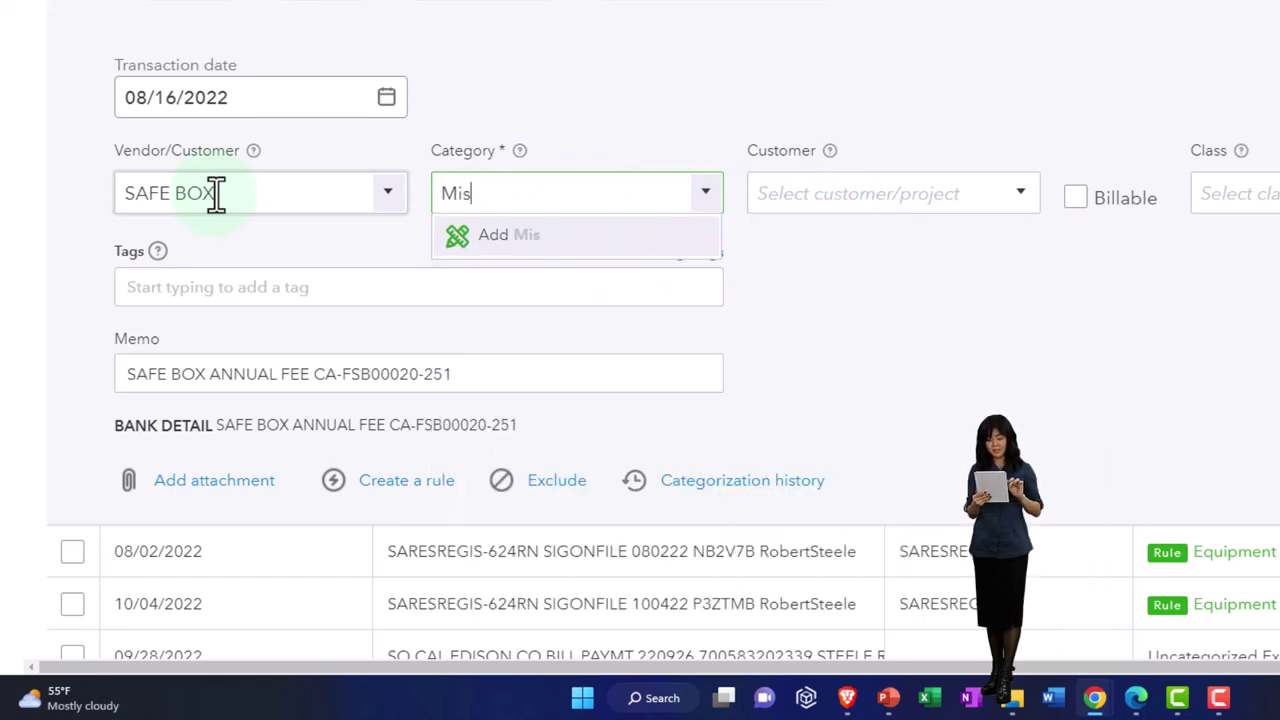
pyautogui.click(500, 235)
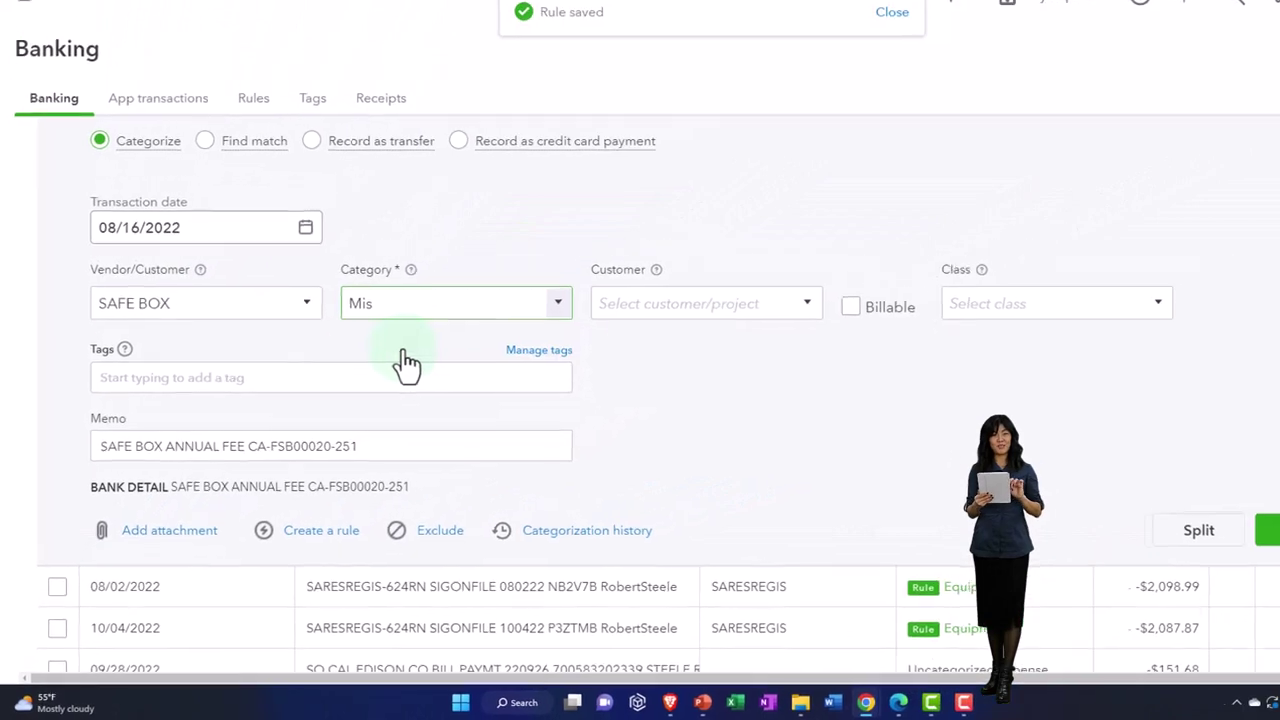
# Set the new account's type to Expenses and its detail type to Other Miscellaneous Service Cost.
pyautogui.click(540, 188)
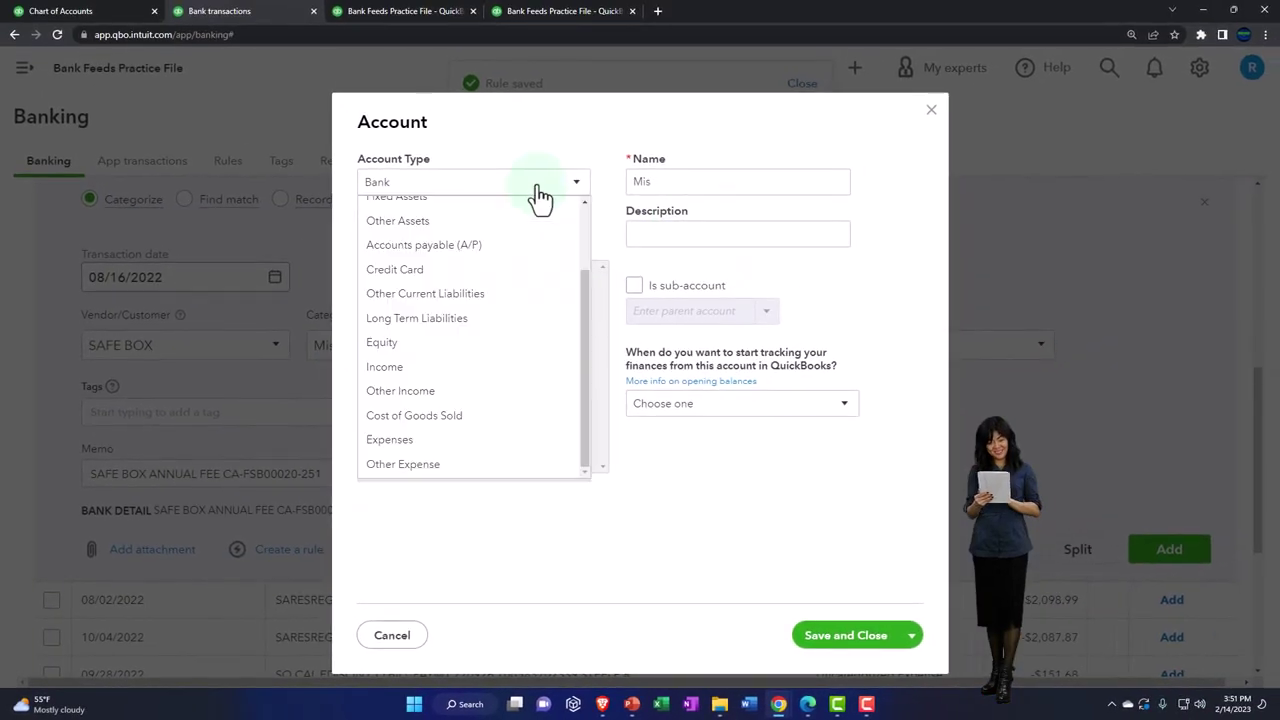
pyautogui.scroll(-3, 511, 303)
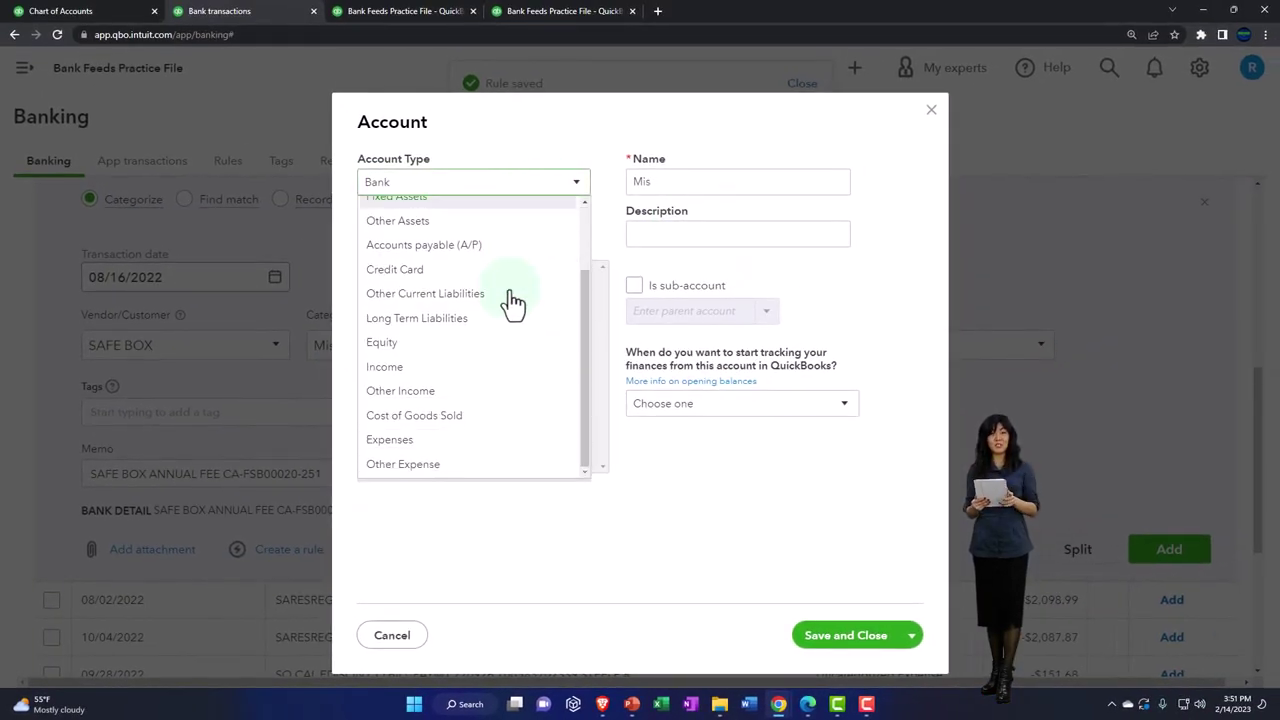
pyautogui.click(440, 442)
pyautogui.click(557, 237)
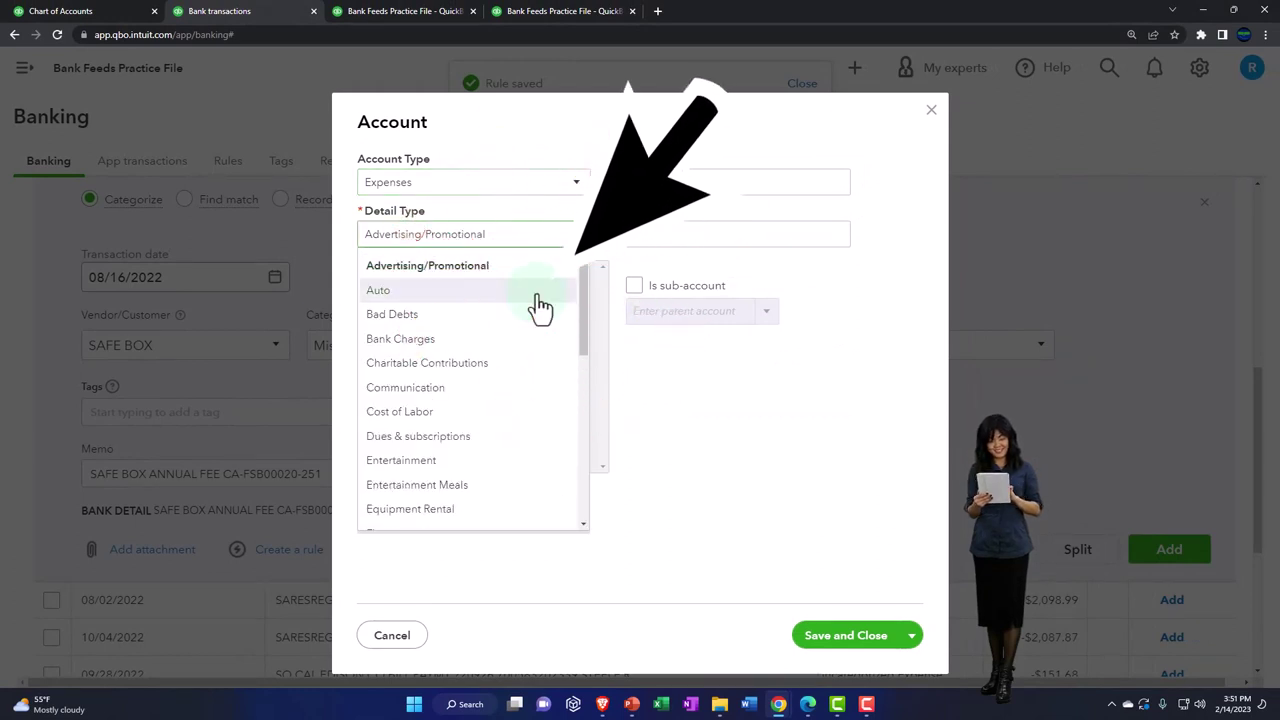
pyautogui.scroll(-5, 540, 310)
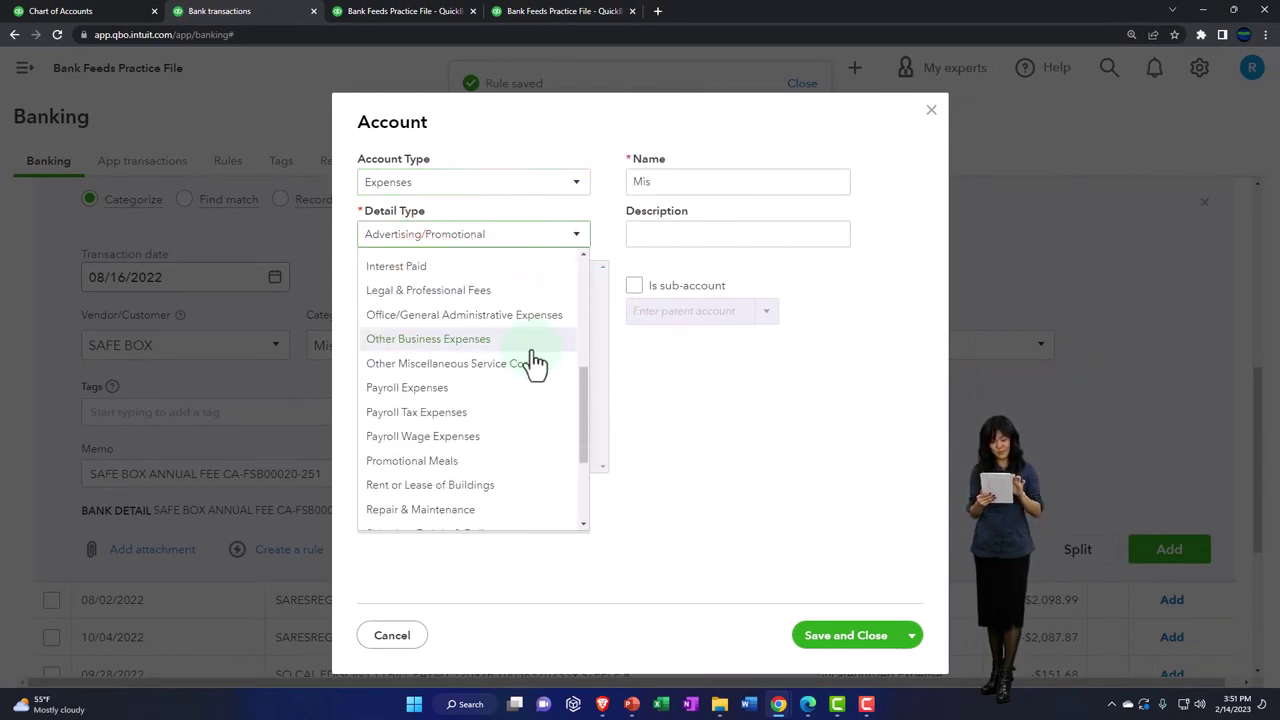
pyautogui.scroll(2, 532, 434)
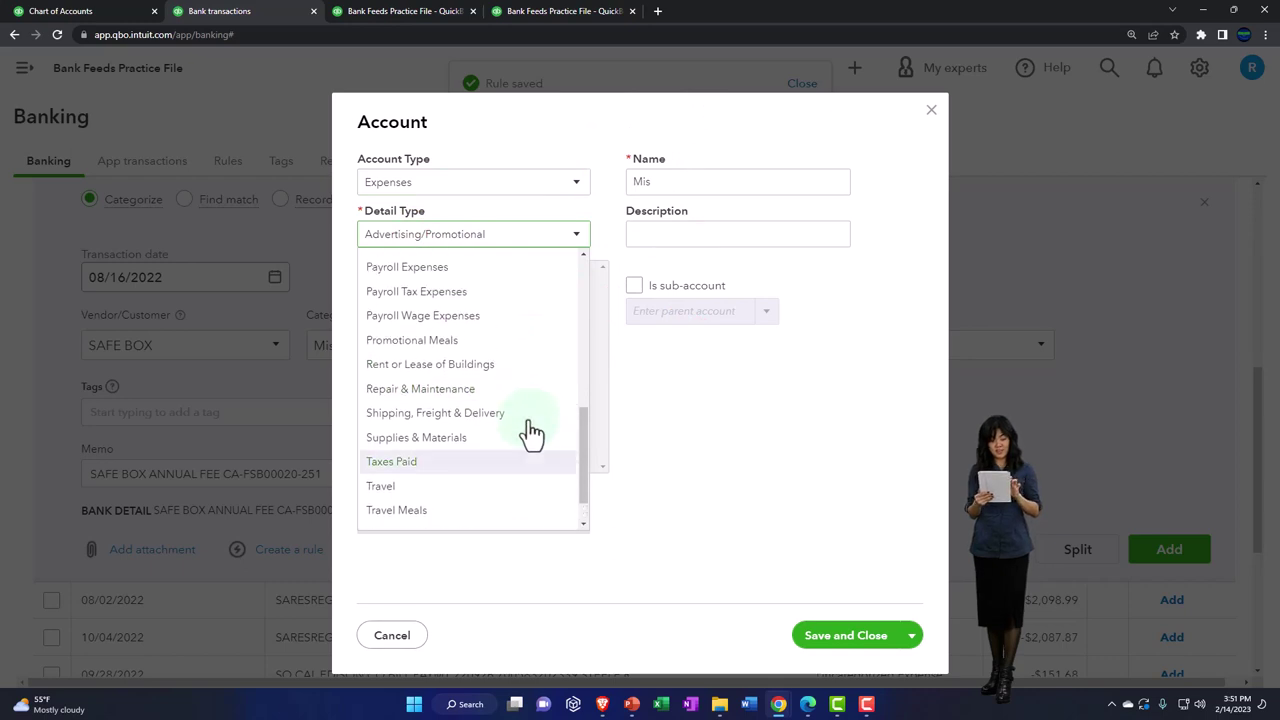
pyautogui.click(471, 270)
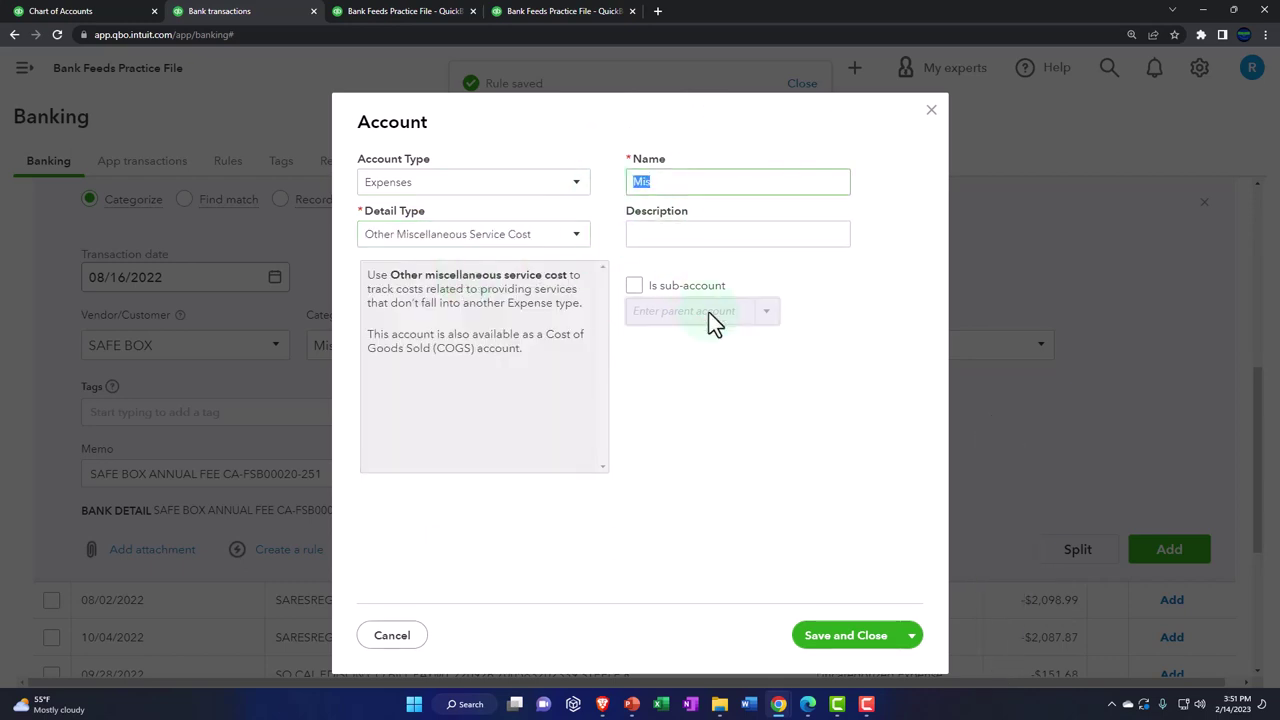
# Name the new expense account Miscellaneous and save it as the SAFE BOX transaction's category.
pyautogui.write('Miscell')
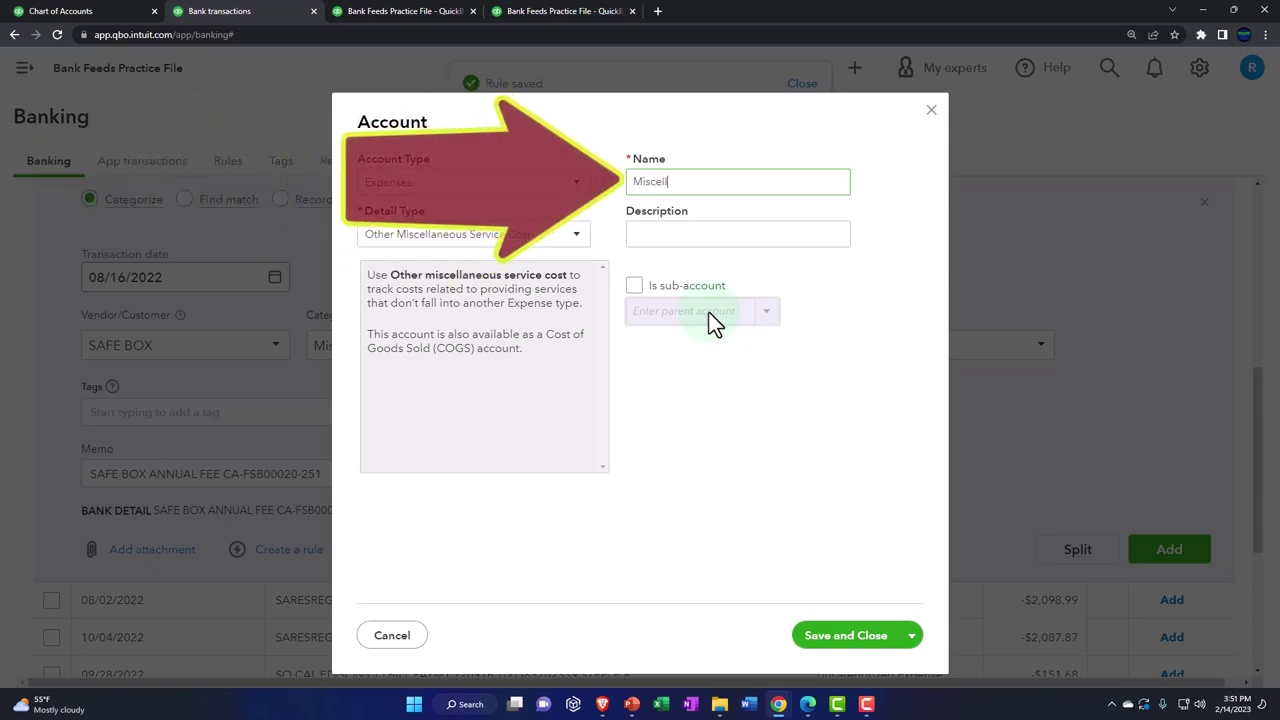
pyautogui.write('ane')
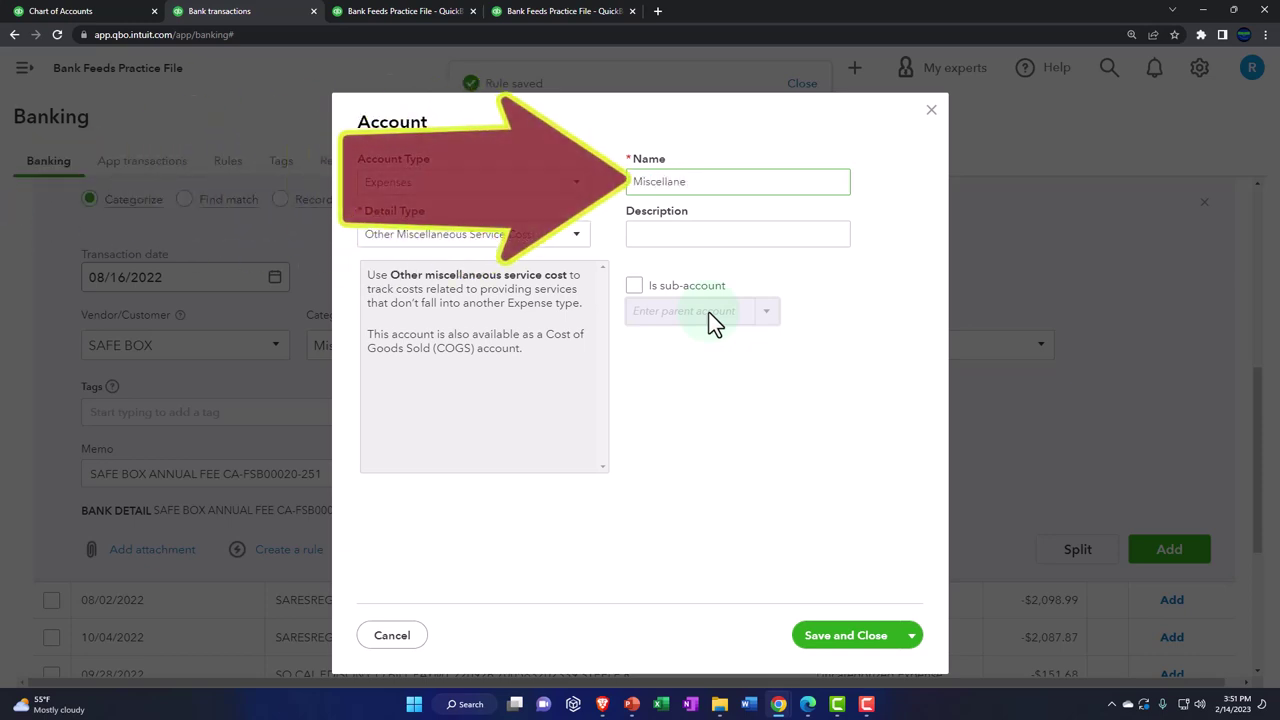
pyautogui.write('ous')
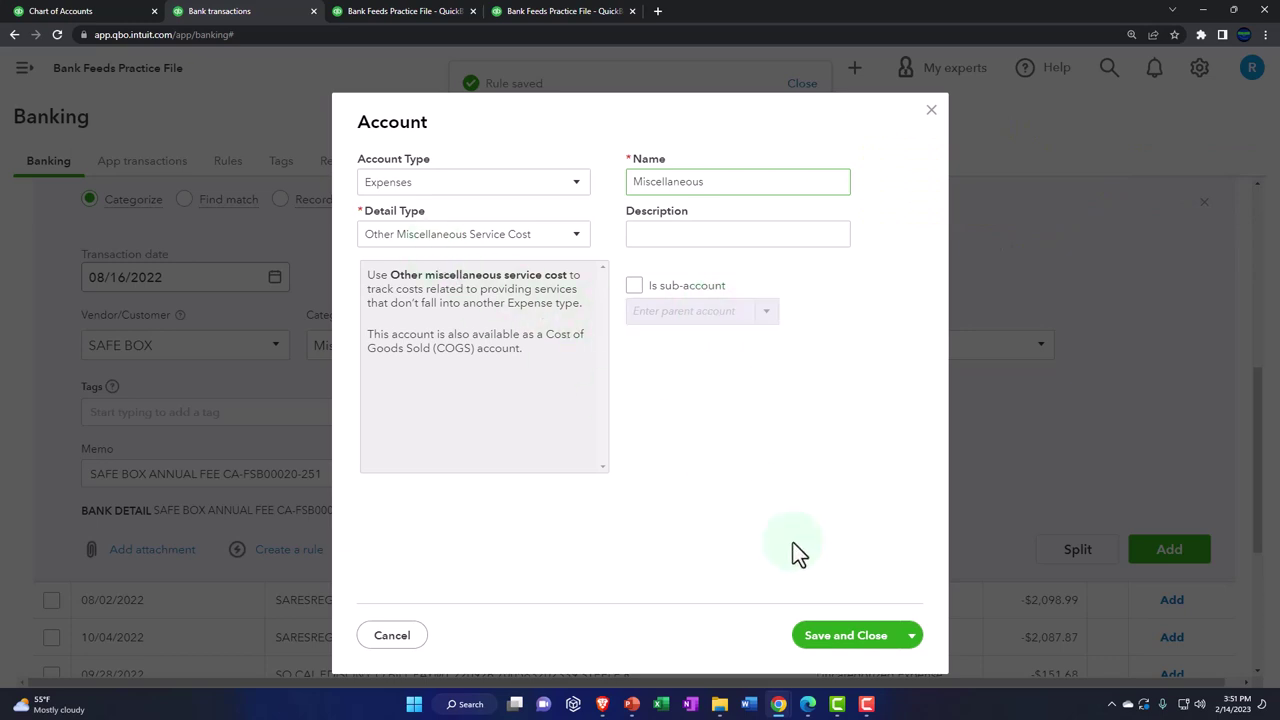
pyautogui.click(836, 636)
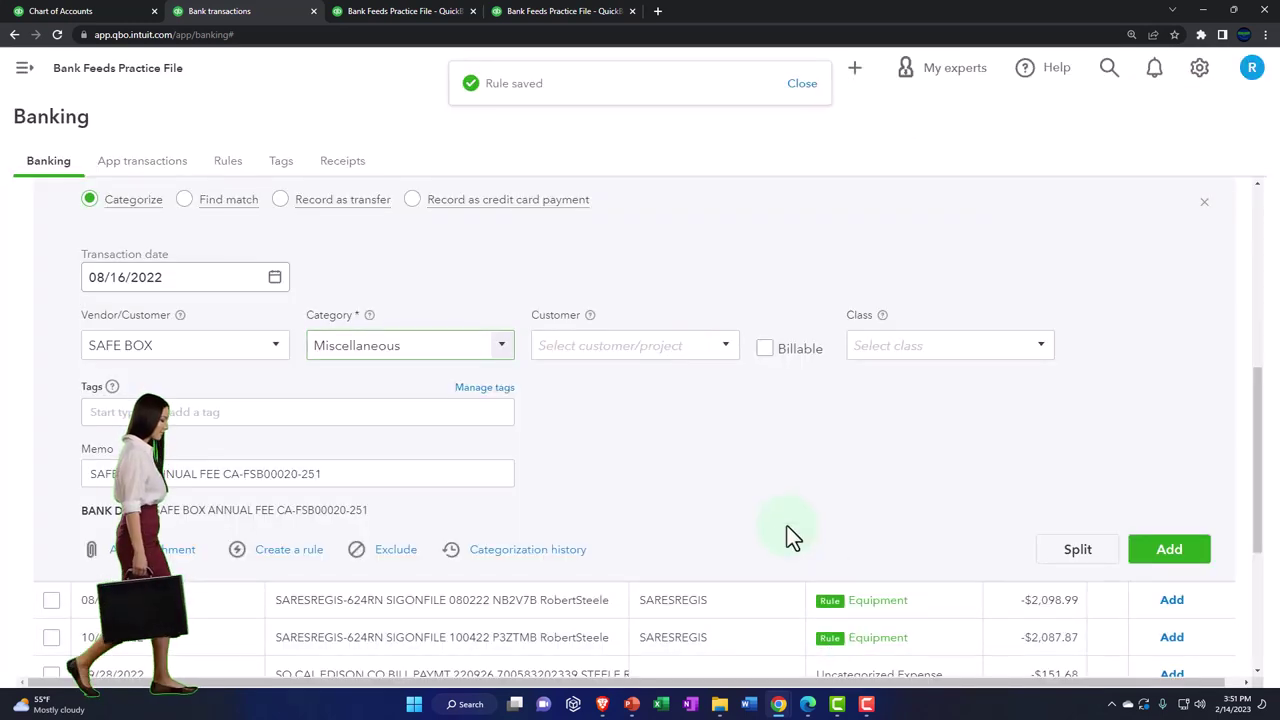
# Start a bank rule from the SAFE BOX transaction and make its condition check the bank text.
pyautogui.click(300, 558)
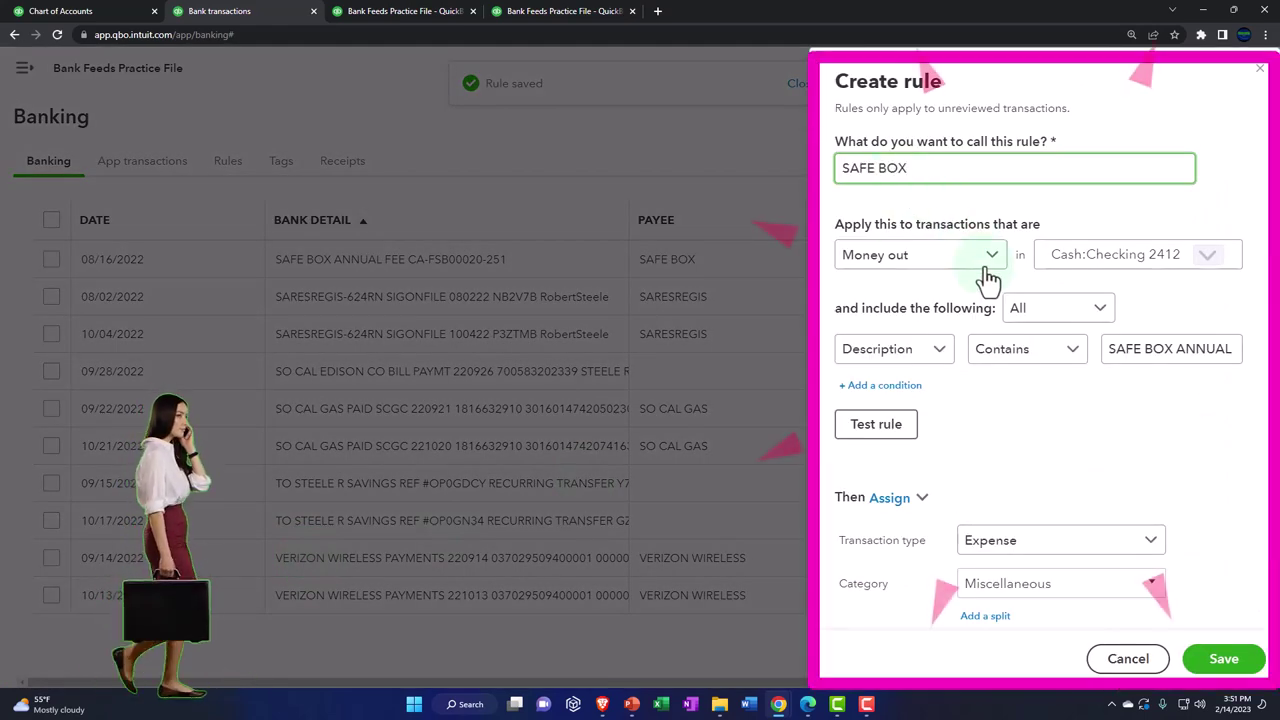
pyautogui.click(945, 355)
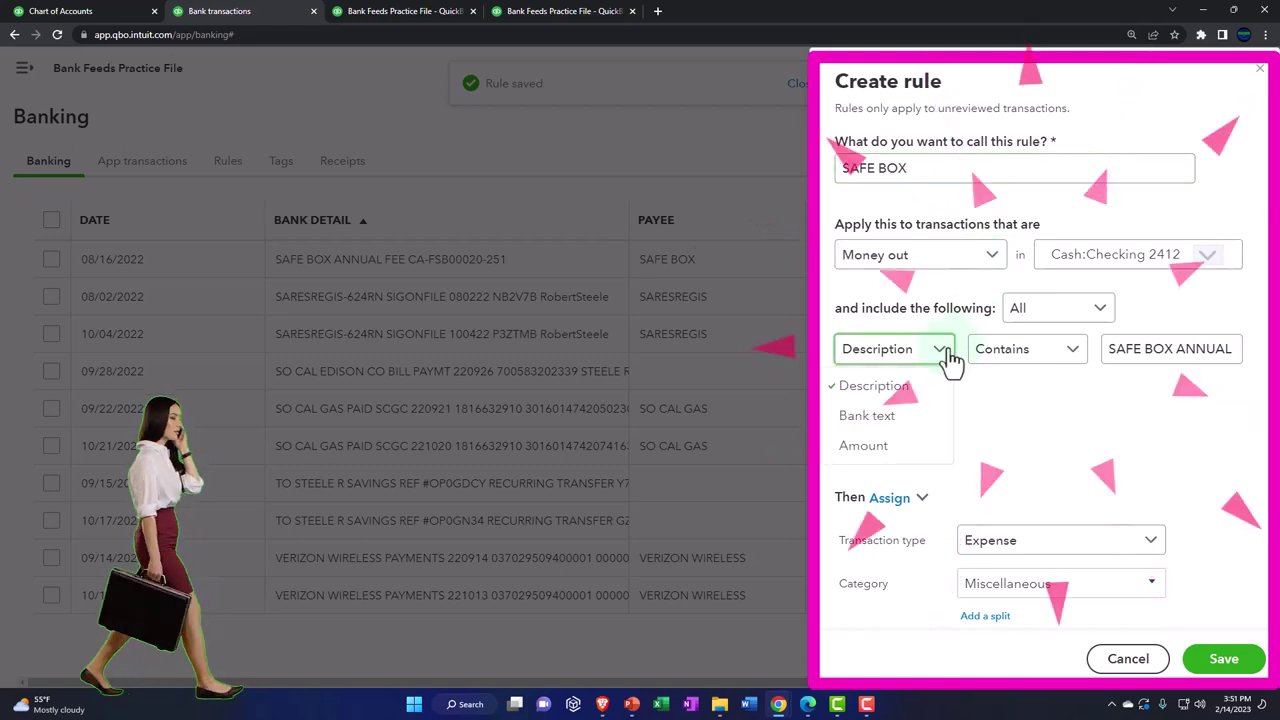
pyautogui.click(888, 432)
# Shorten the condition's match text to SAFE BOX, test the rule and save it.
pyautogui.scroll(-4, 1020, 453)
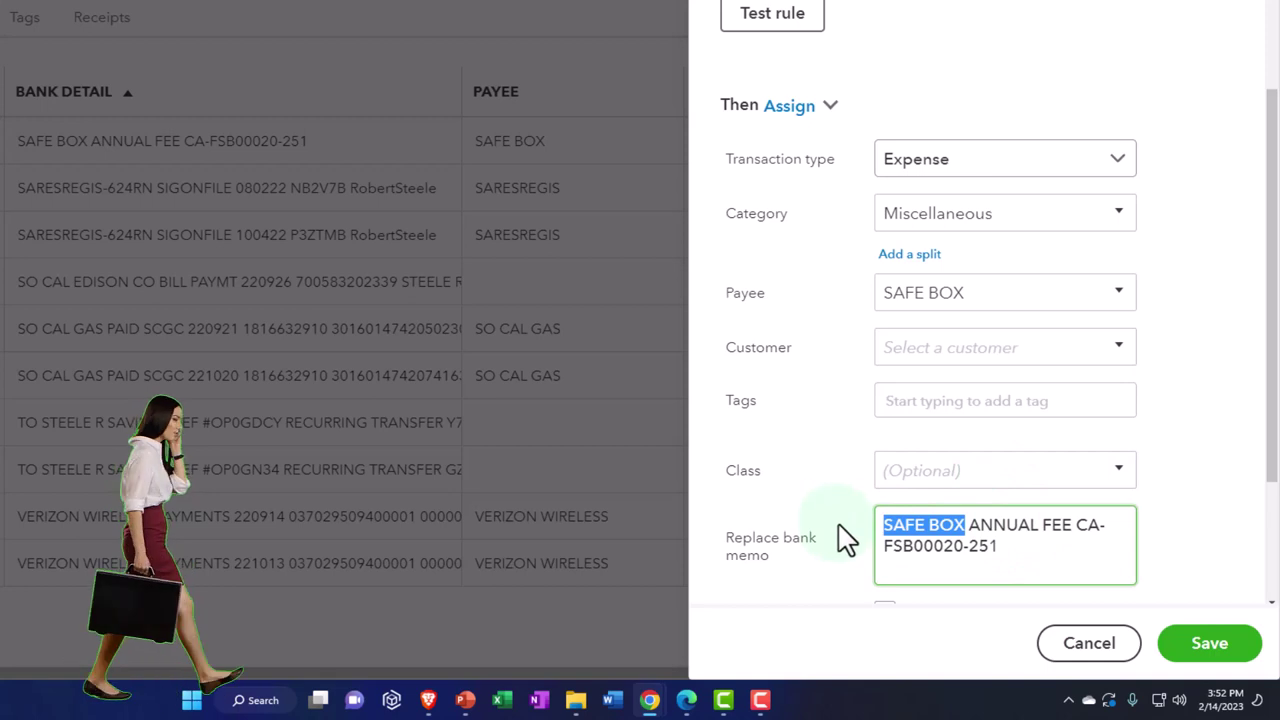
pyautogui.scroll(4, 1057, 215)
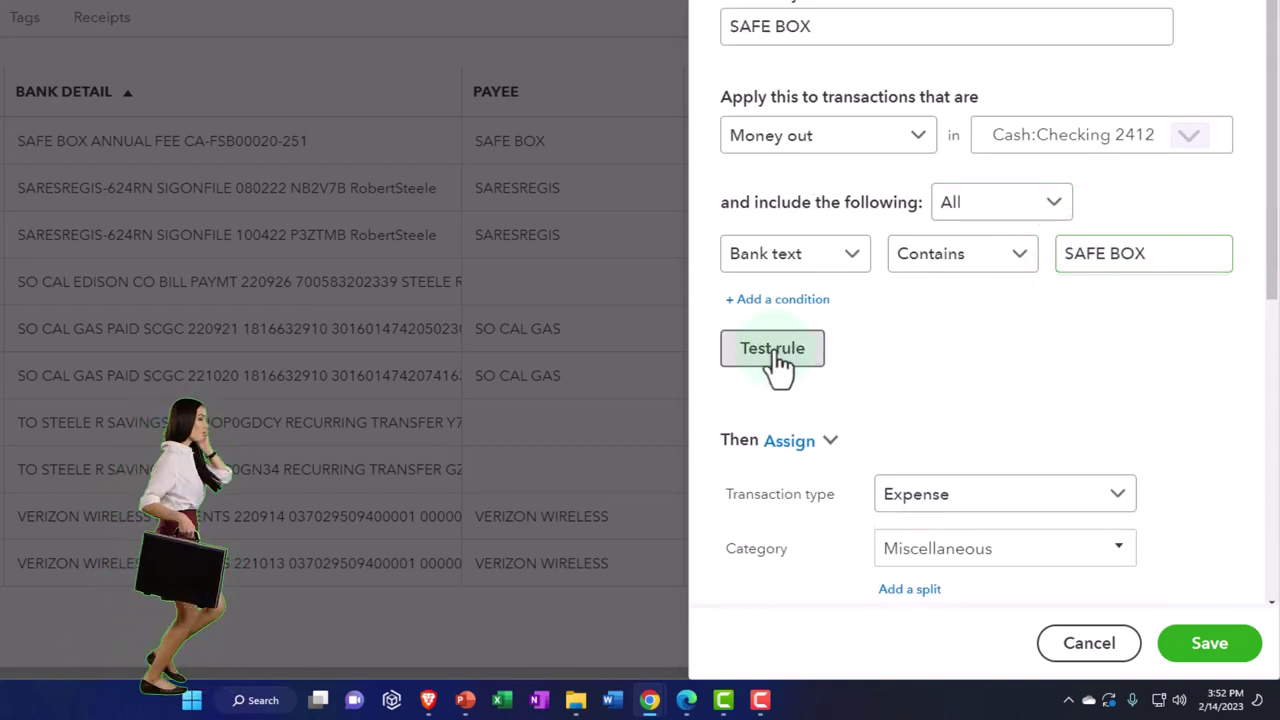
pyautogui.scroll(-4, 775, 366)
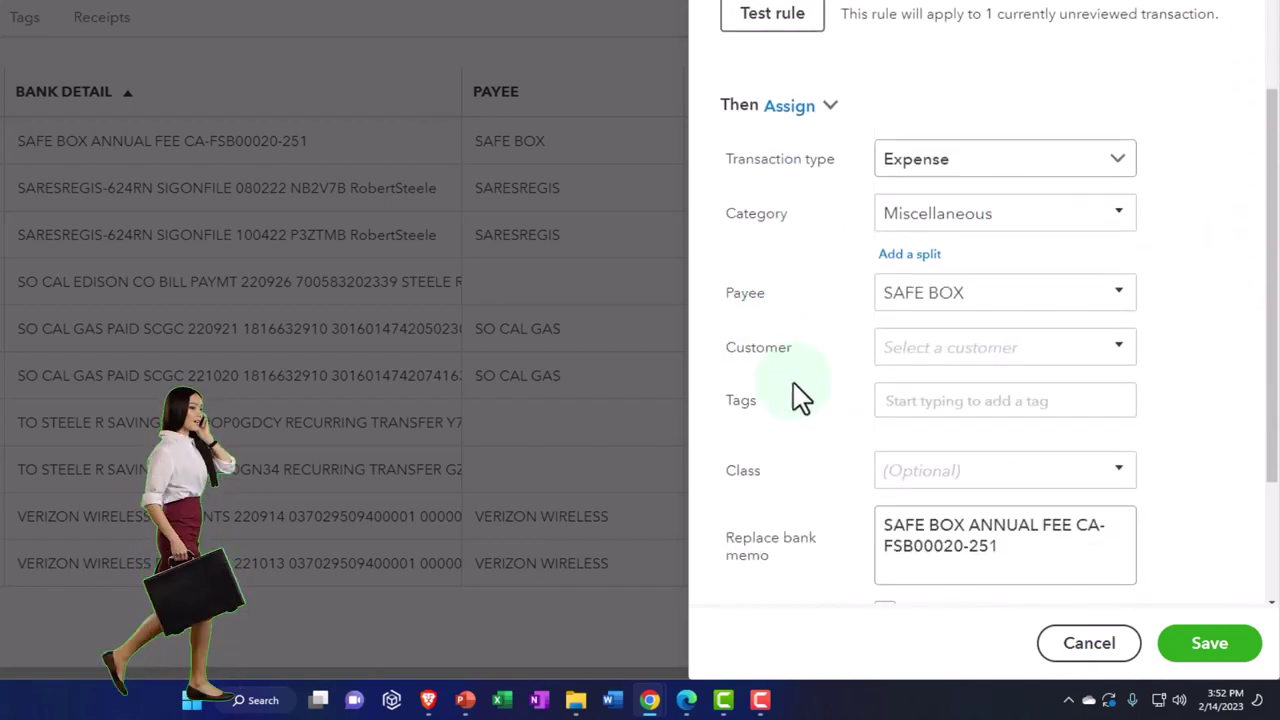
pyautogui.click(1190, 644)
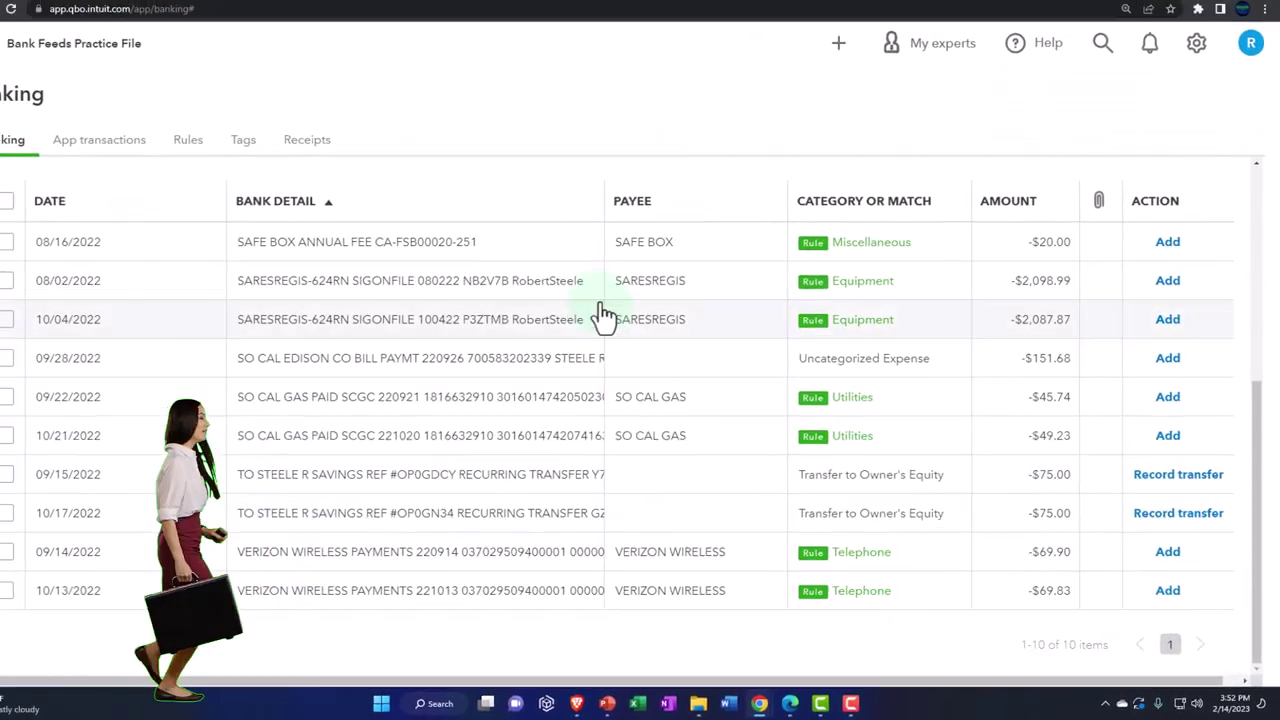
# Add the 08/16/2022 SAFE BOX and 08/02/2022 SARESREGIS transactions to the books with their rule categories.
pyautogui.click(1167, 241)
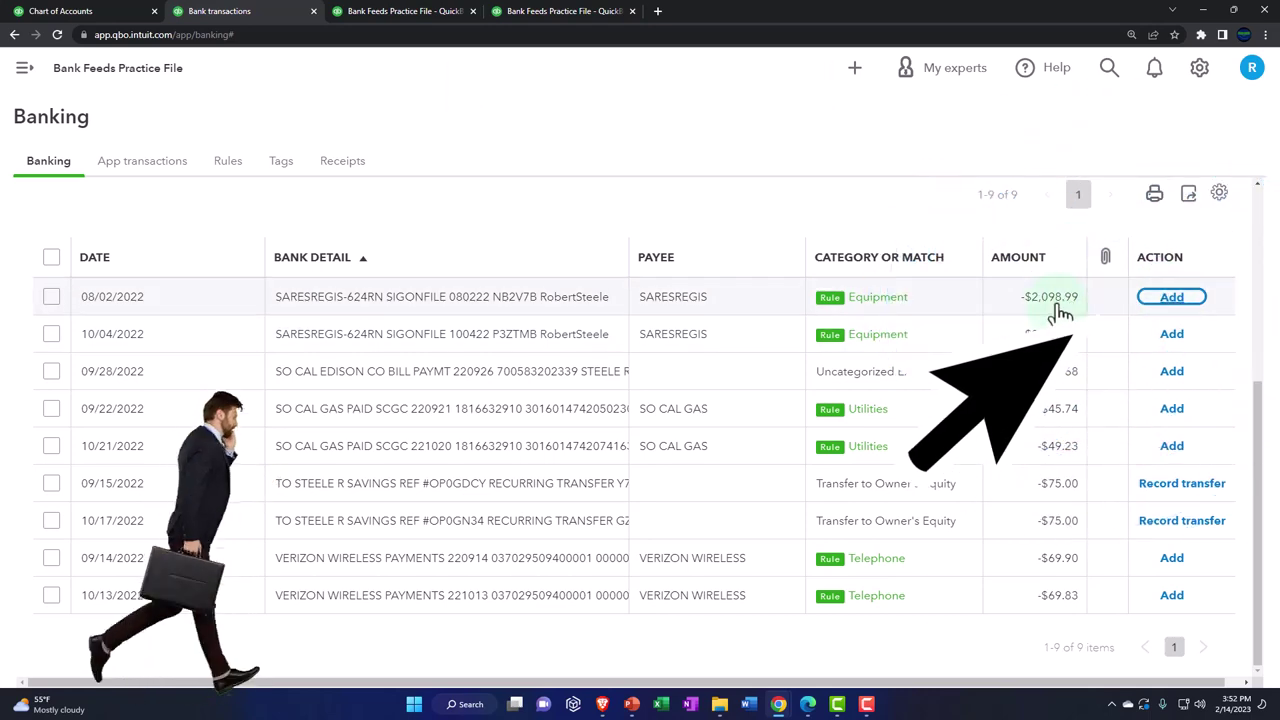
pyautogui.click(1165, 299)
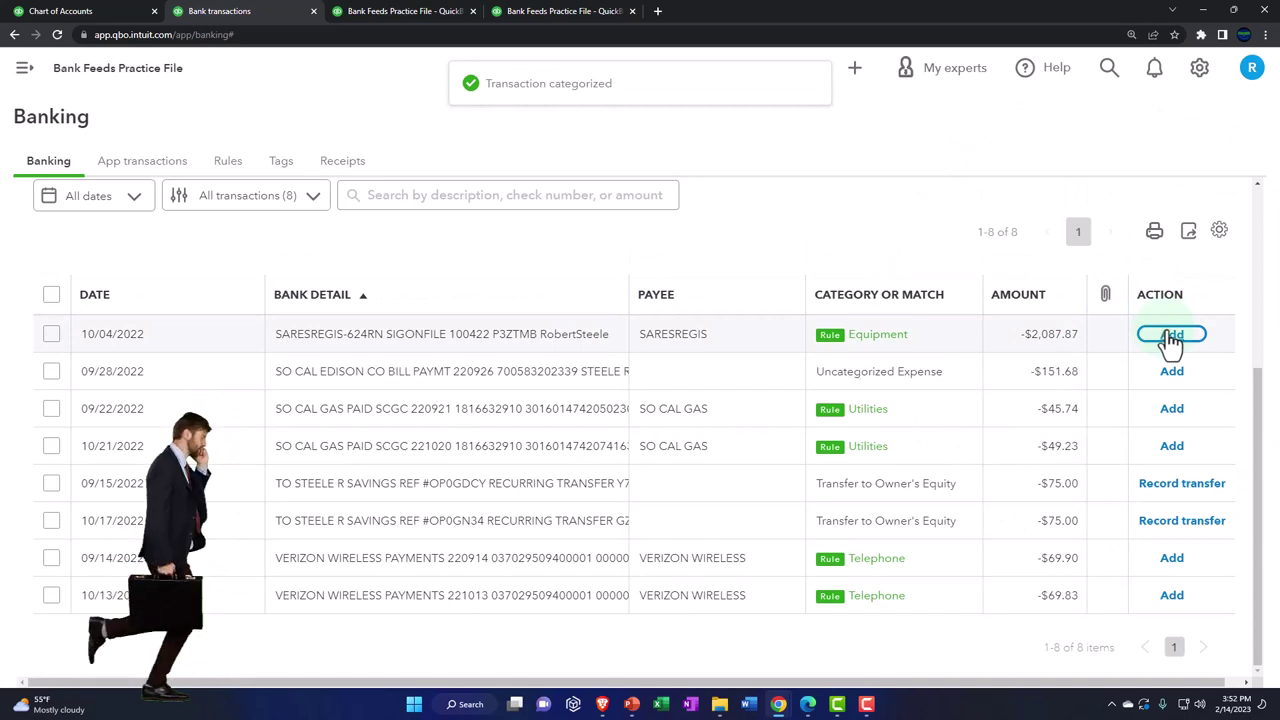
# Add the 10/04/2022 SARESREGIS transaction to the books and open the details of the 09/28/2022 SO CAL EDISON transaction.
pyautogui.click(1170, 336)
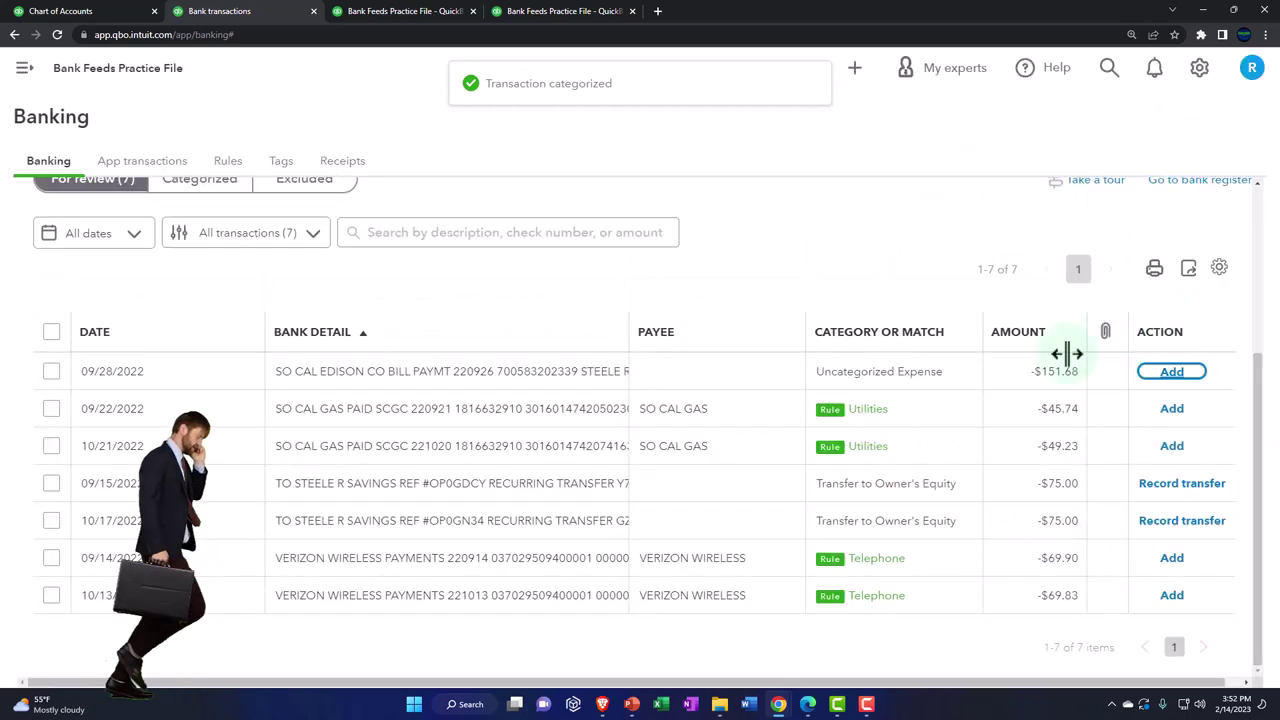
pyautogui.click(481, 390)
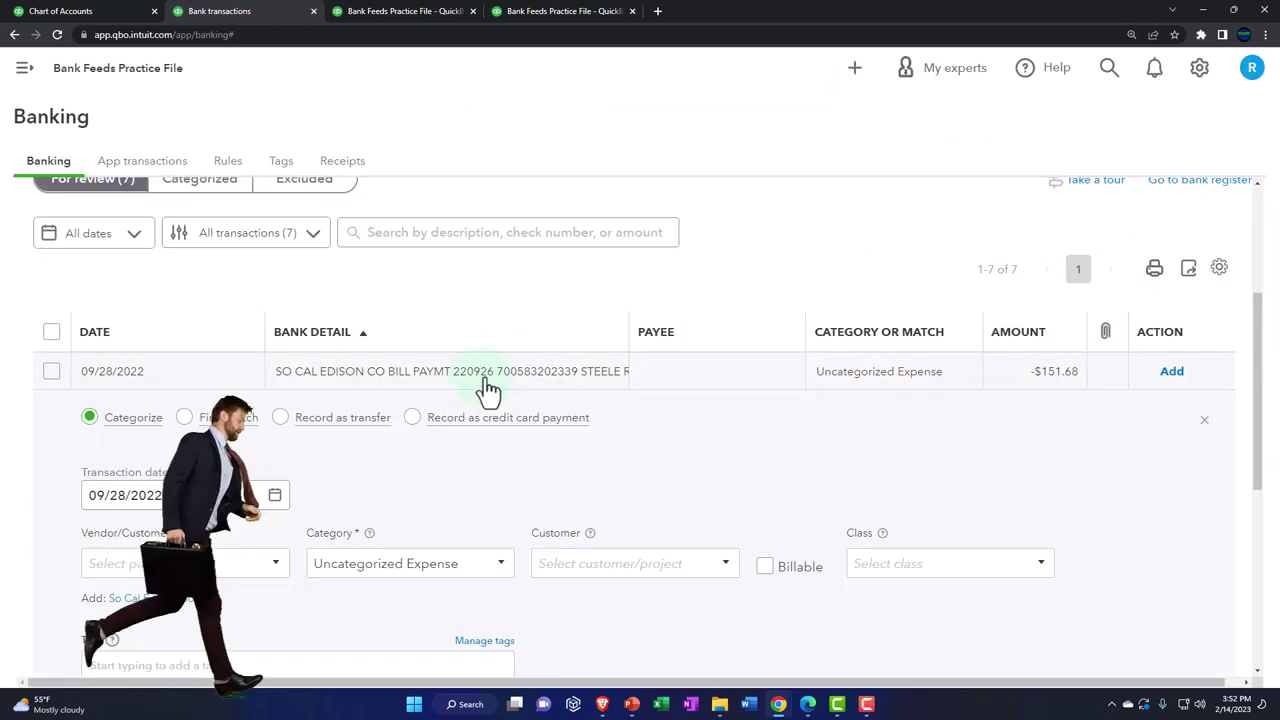
pyautogui.scroll(-4, 383, 400)
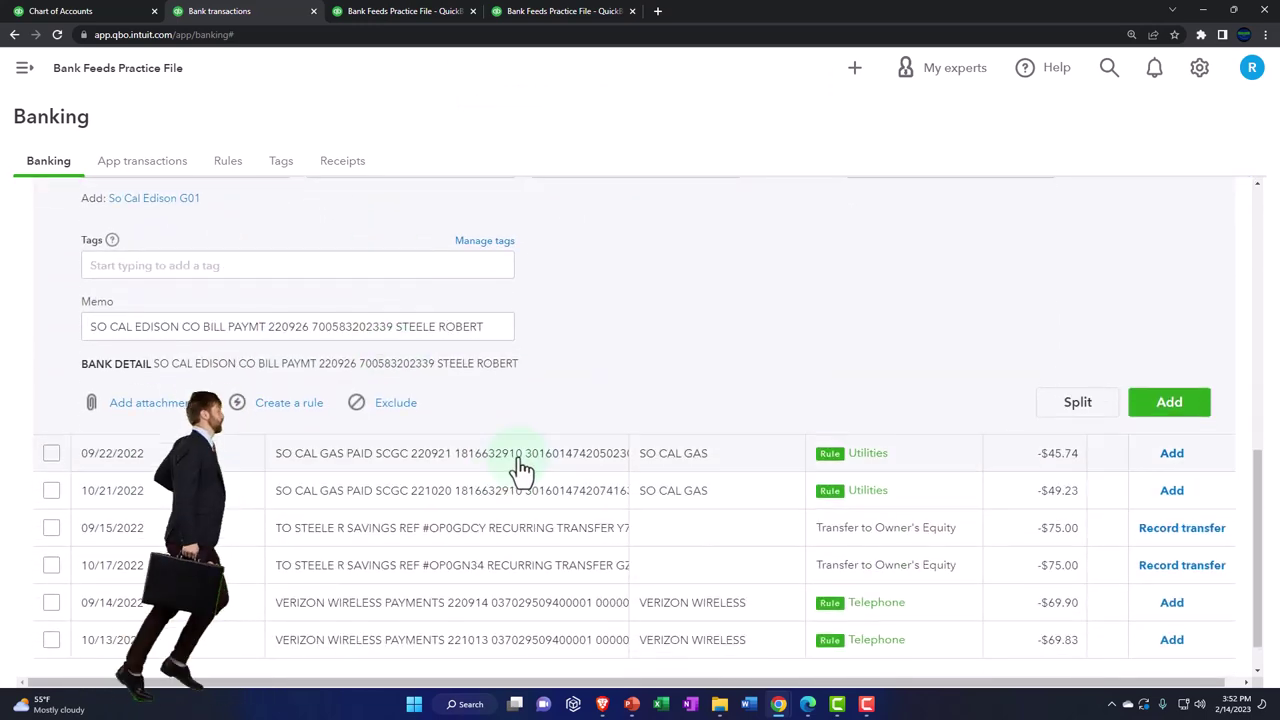
pyautogui.scroll(3, 521, 470)
pyautogui.scroll(1, 519, 460)
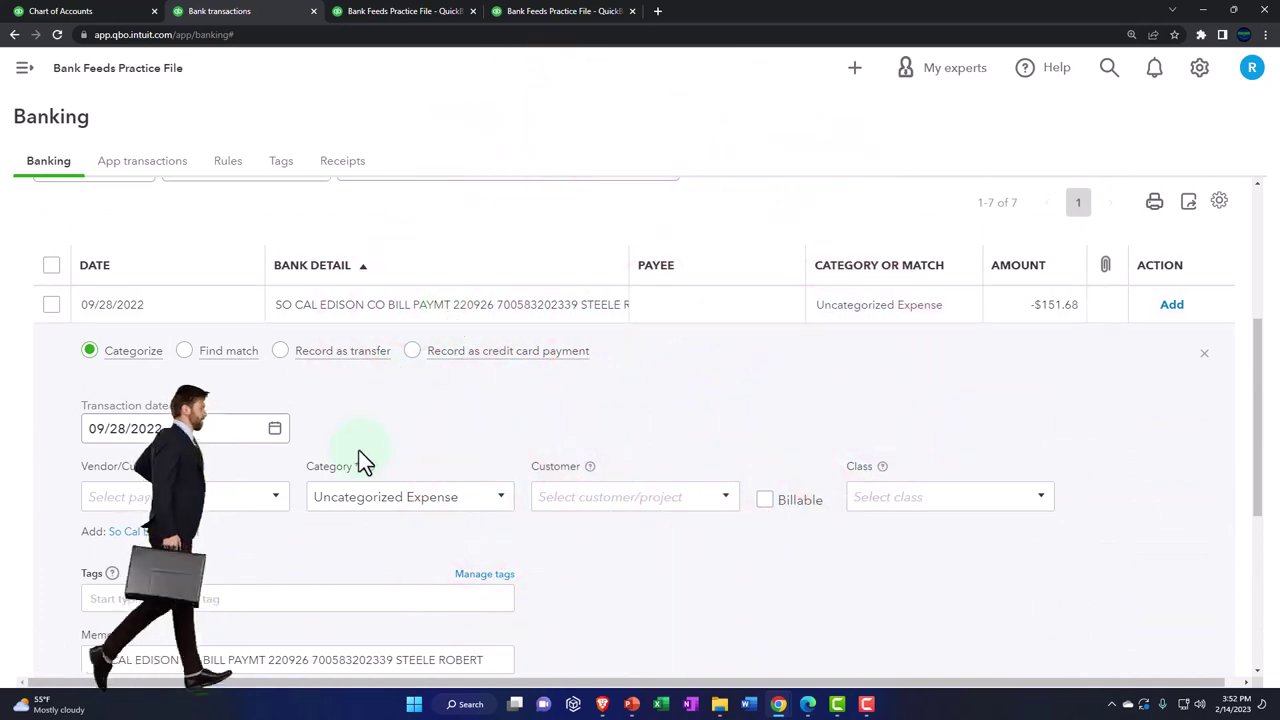
pyautogui.scroll(-2, 365, 462)
pyautogui.scroll(3, 365, 462)
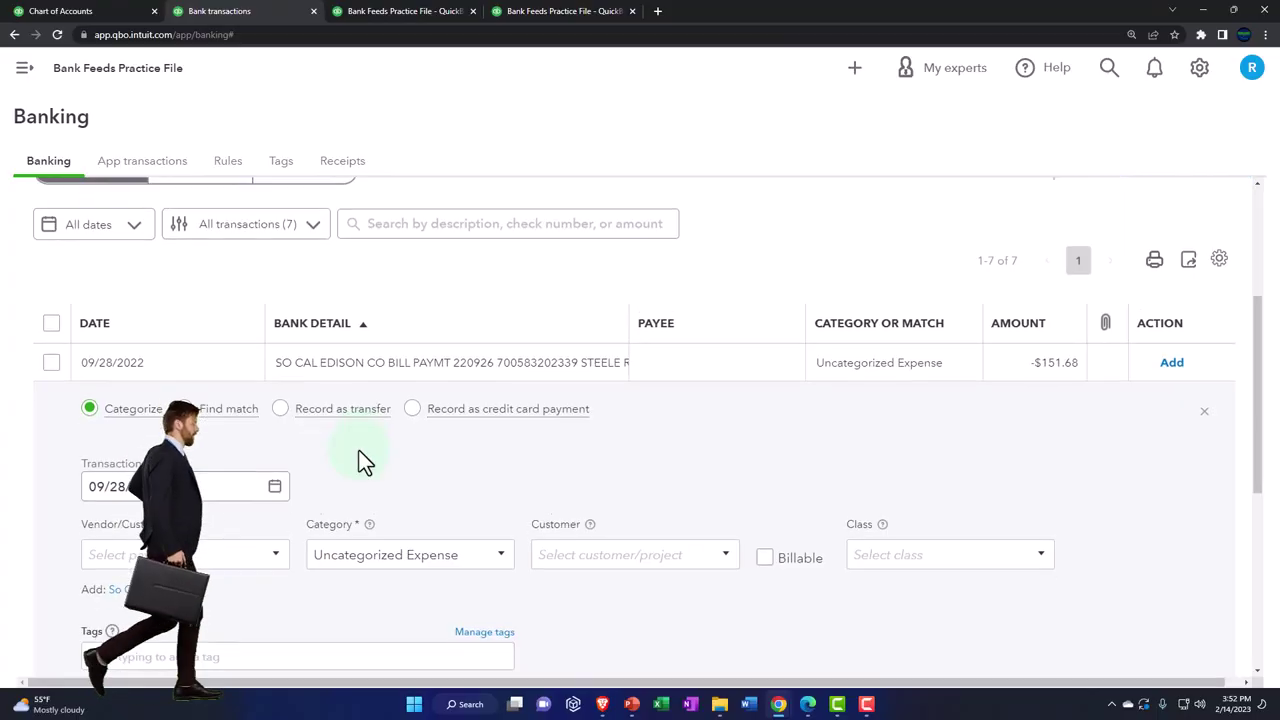
pyautogui.scroll(-5, 365, 462)
pyautogui.scroll(4, 365, 462)
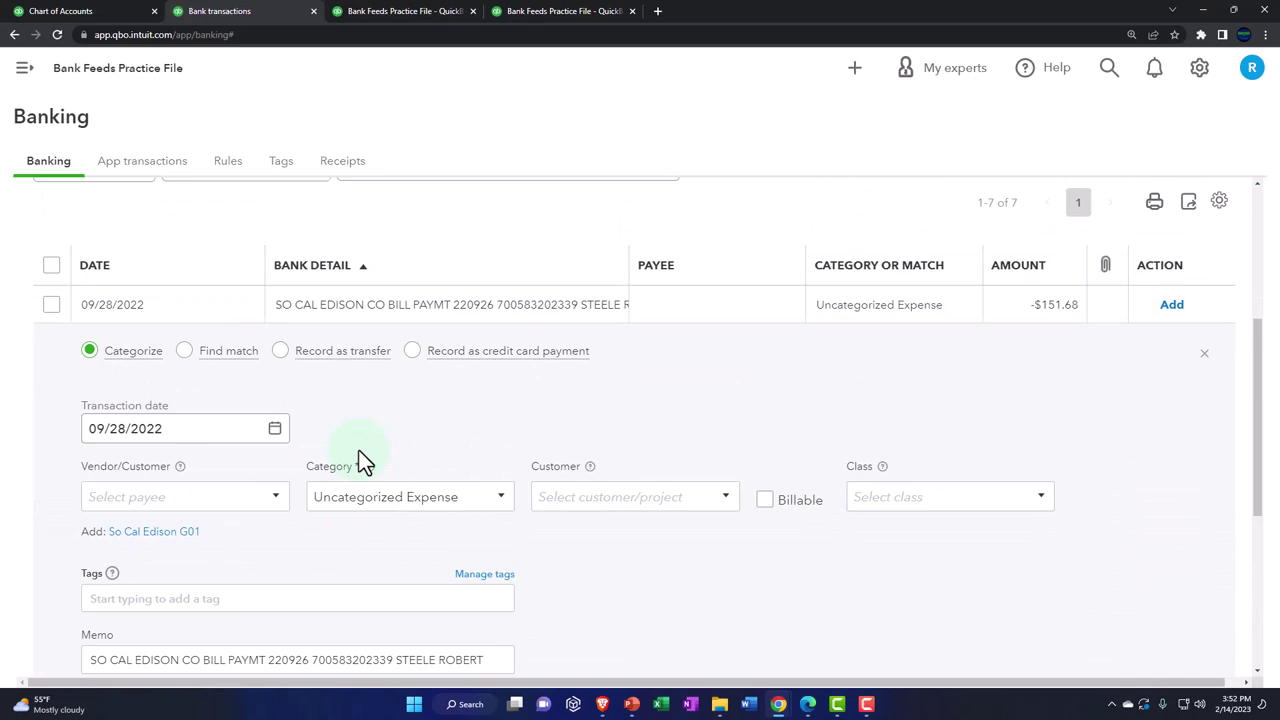
pyautogui.scroll(-3, 232, 470)
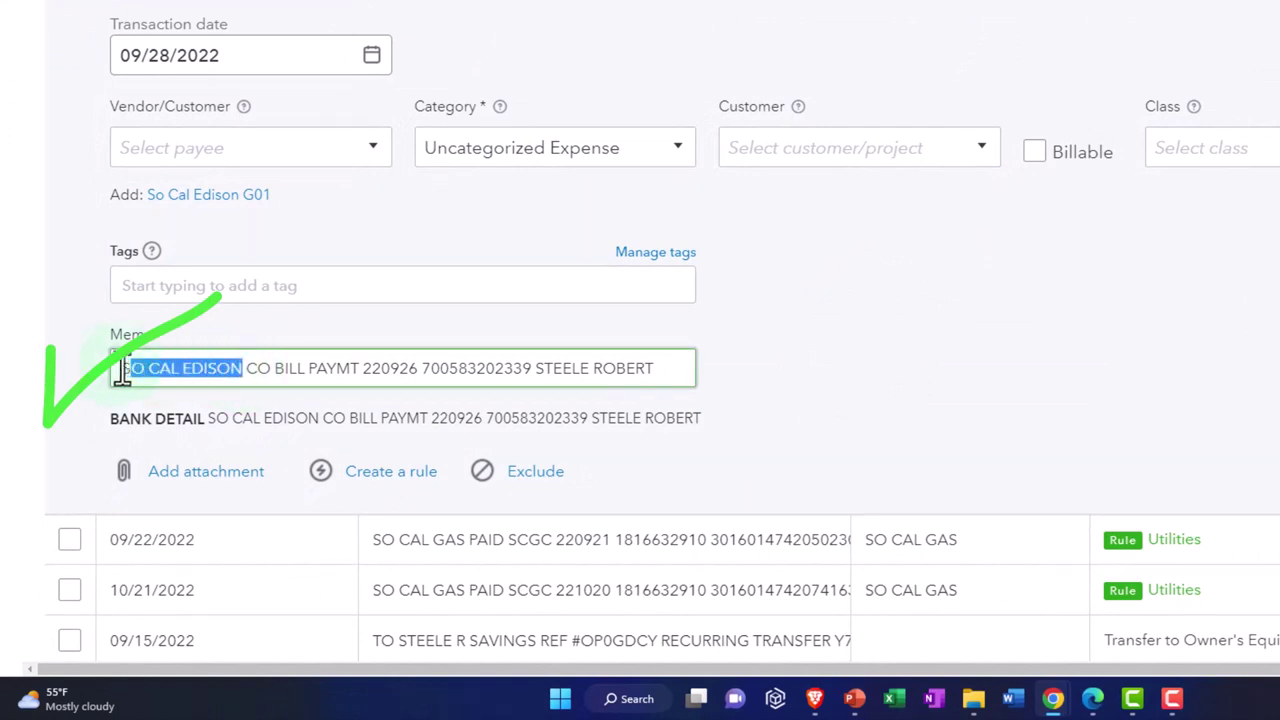
pyautogui.click(248, 155)
pyautogui.write('SO CAL EDISON')
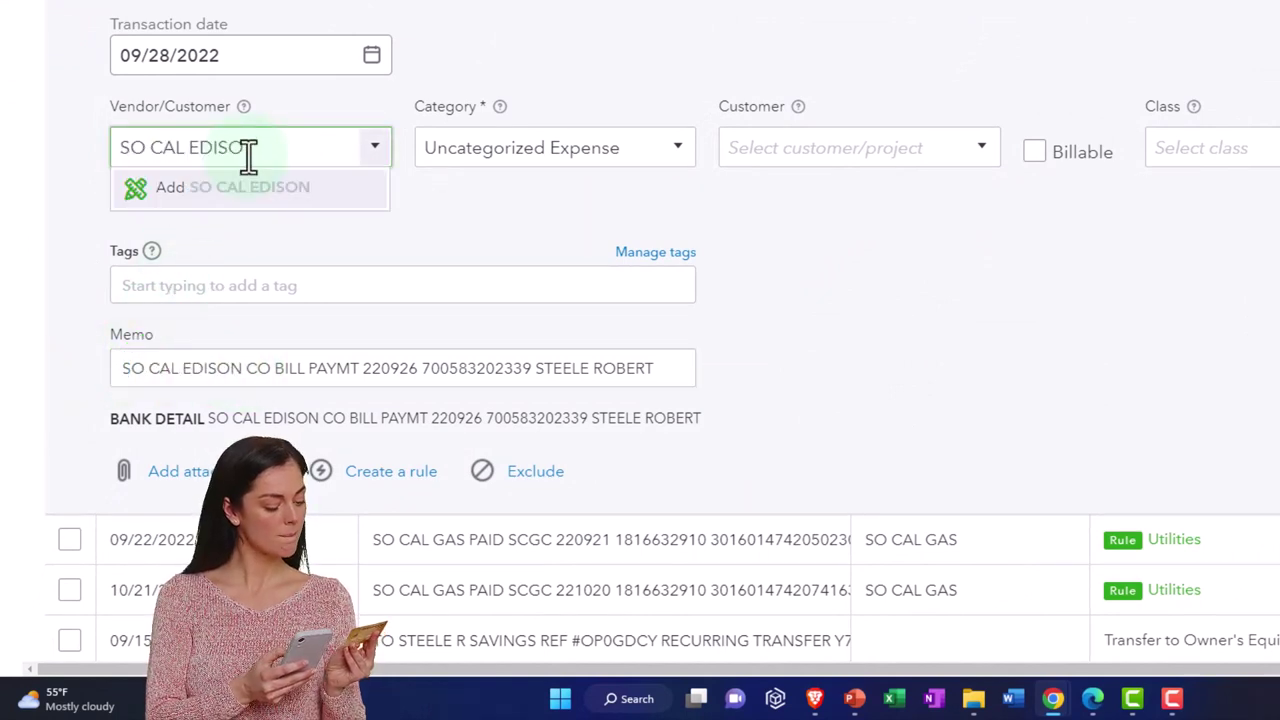
pyautogui.press('BackSpace')
pyautogui.press('BackSpace')
pyautogui.press('BackSpace')
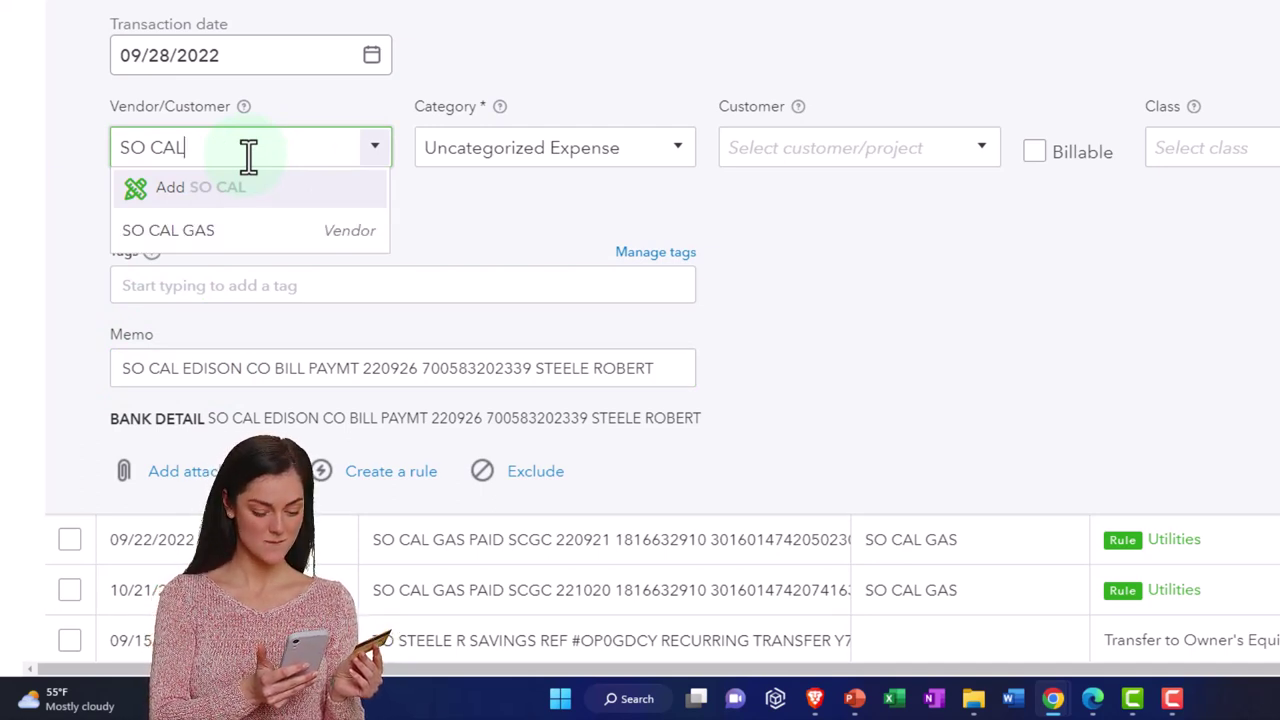
# Copy SO CAL EDISON from the transaction's memo and save it as a new vendor for the payee.
pyautogui.moveTo(247, 370); pyautogui.dragTo(94, 380)
pyautogui.hotkey('ctrl', 'c')
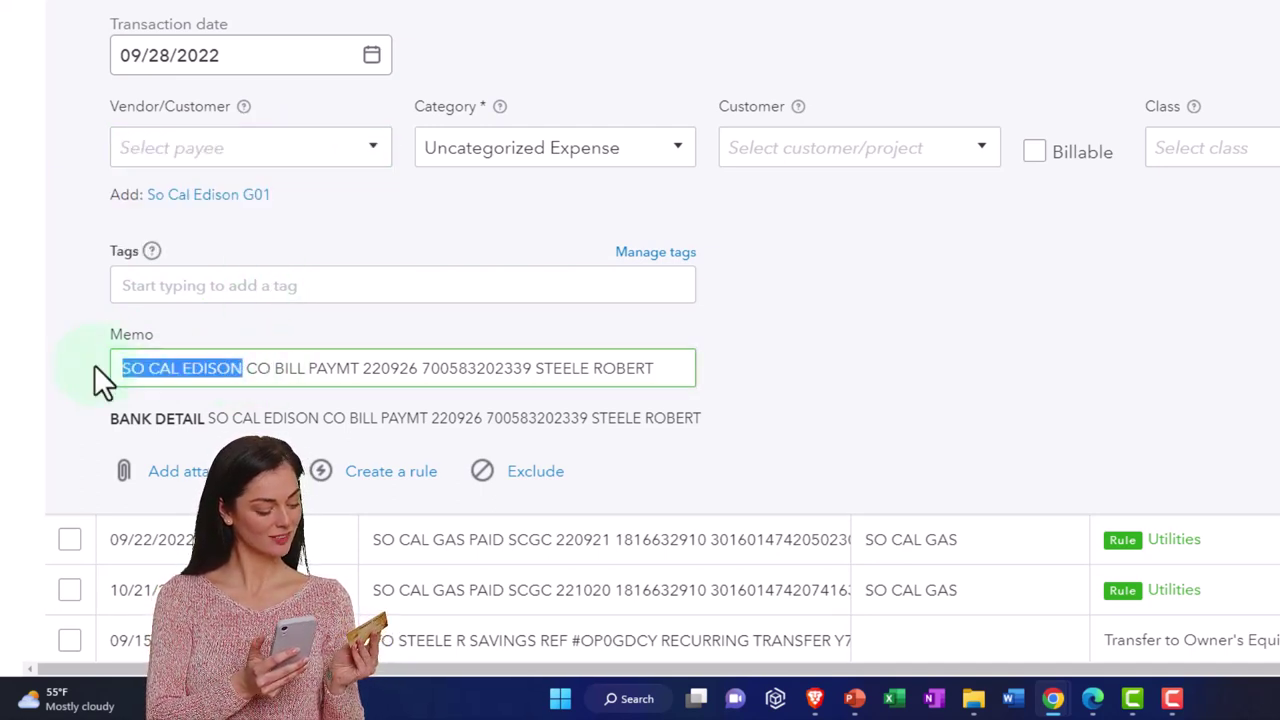
pyautogui.click(246, 143)
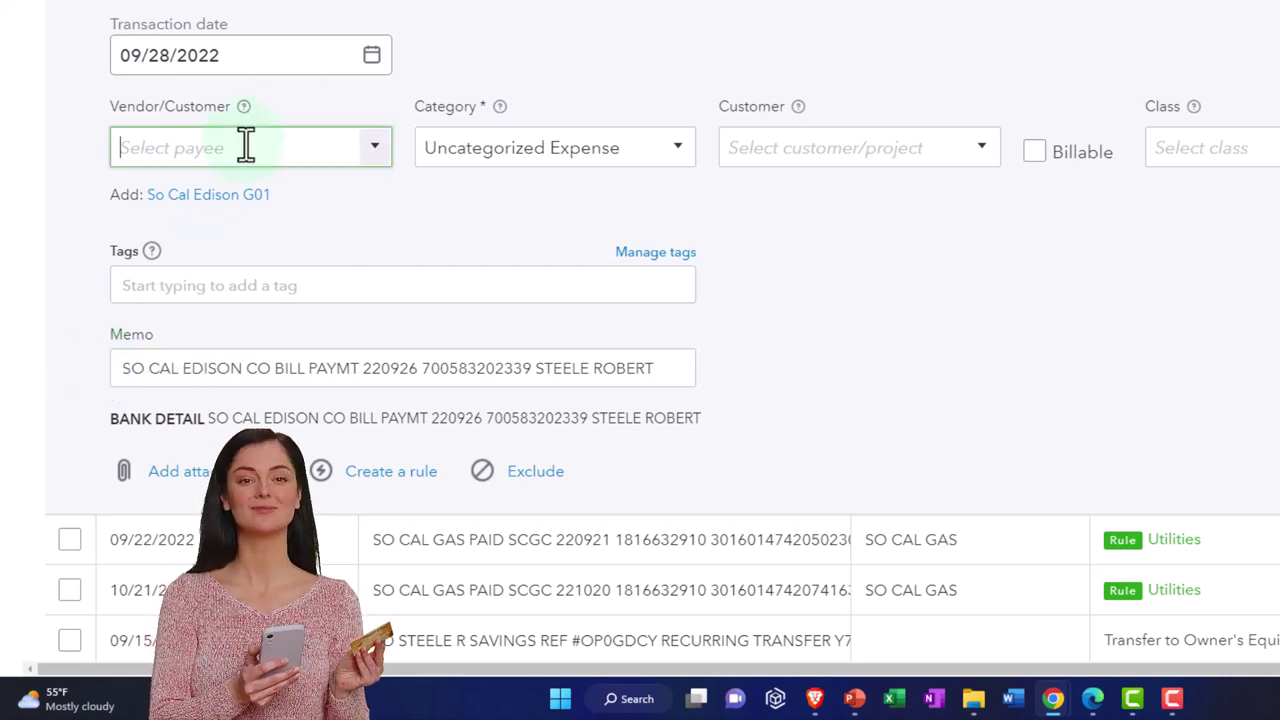
pyautogui.hotkey('ctrl', 'v')
pyautogui.press('Return')
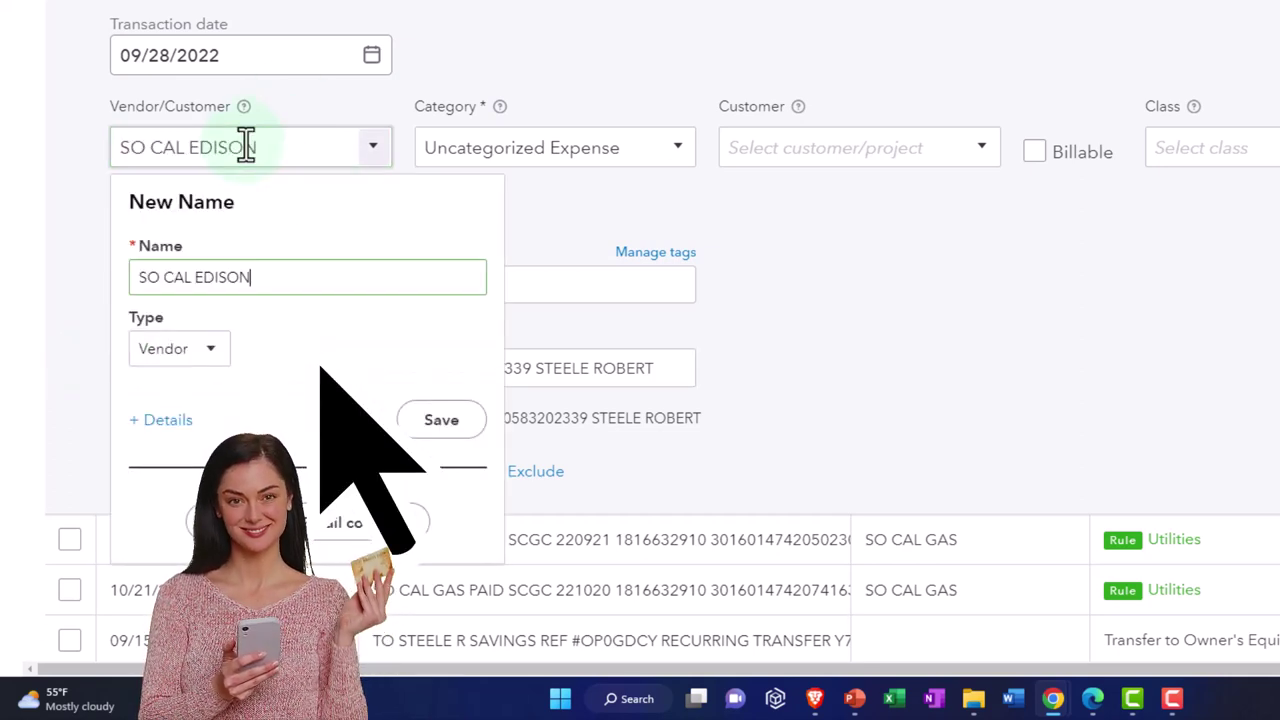
pyautogui.click(443, 448)
# Set the category of the SO CAL EDISON transaction to Utilities.
pyautogui.click(682, 165)
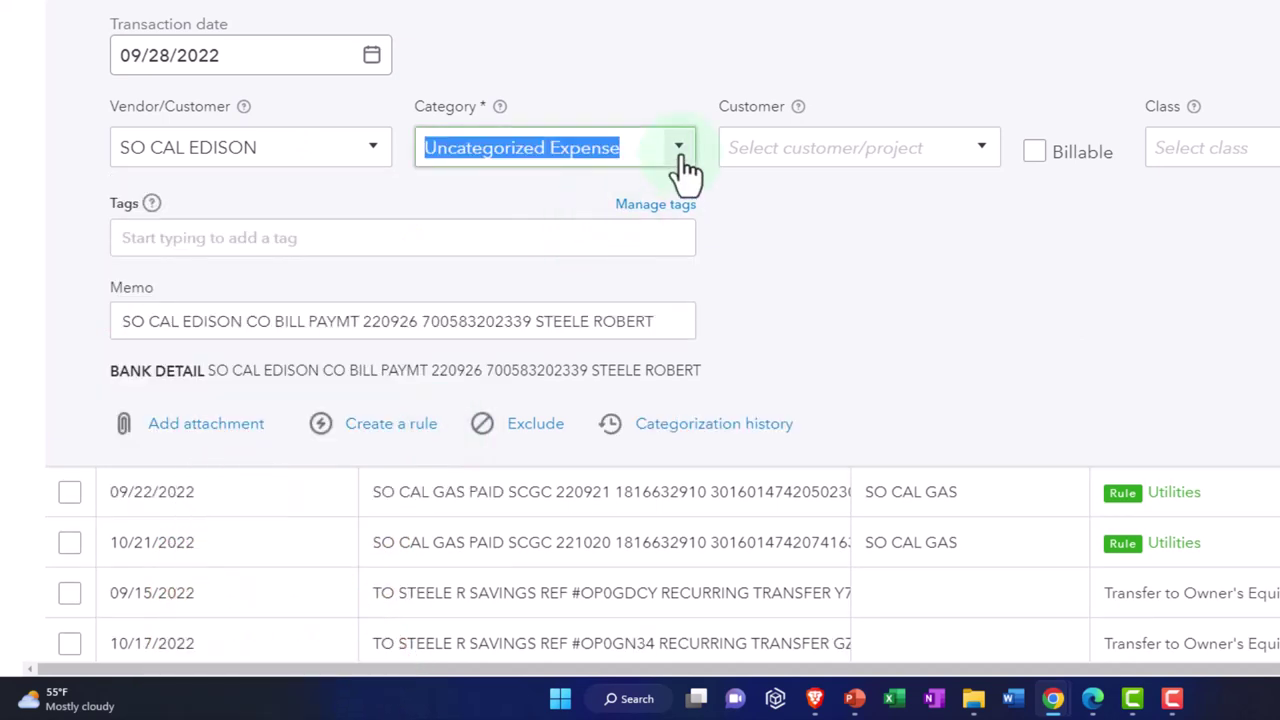
pyautogui.scroll(3, 665, 316)
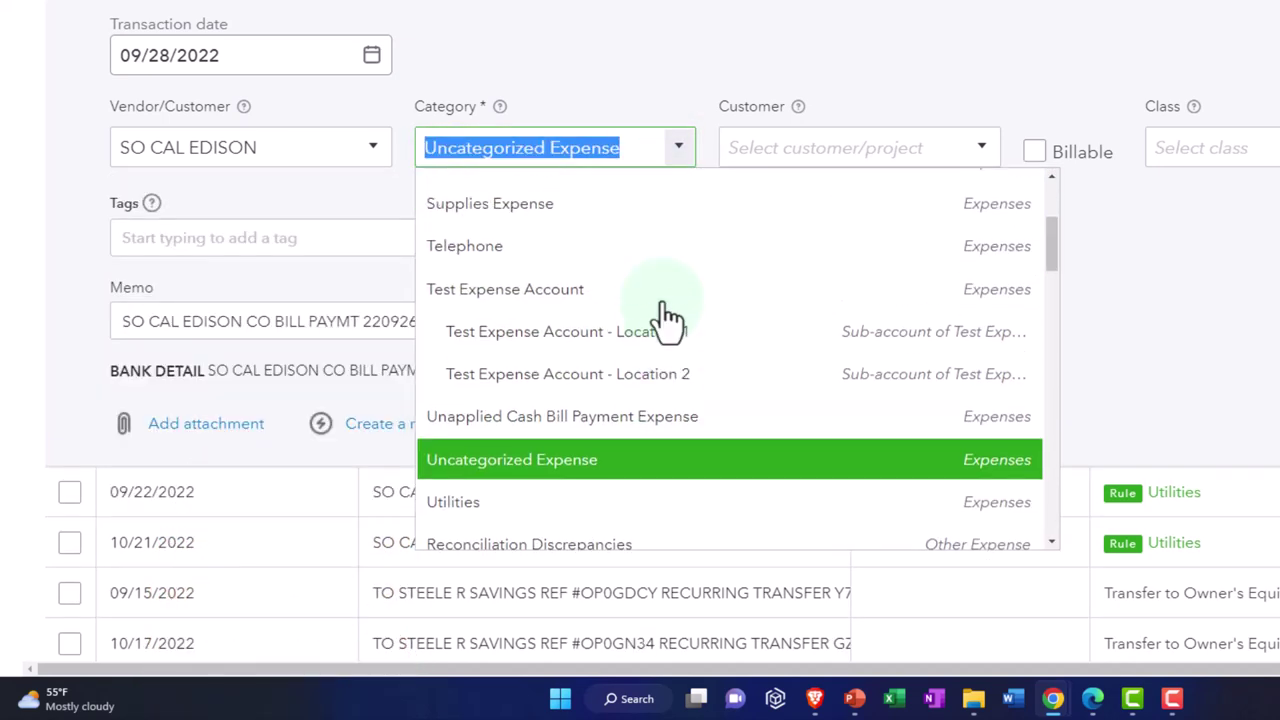
pyautogui.scroll(3, 668, 317)
pyautogui.write('ut')
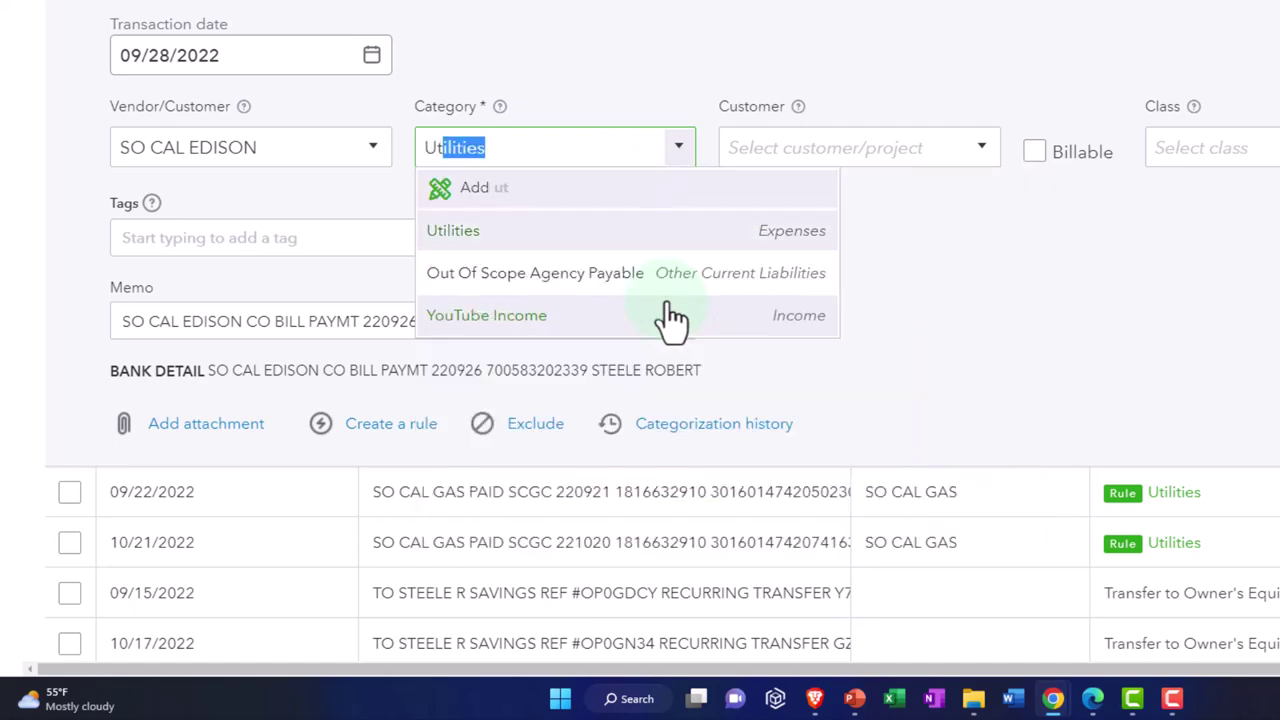
pyautogui.press('Tab')
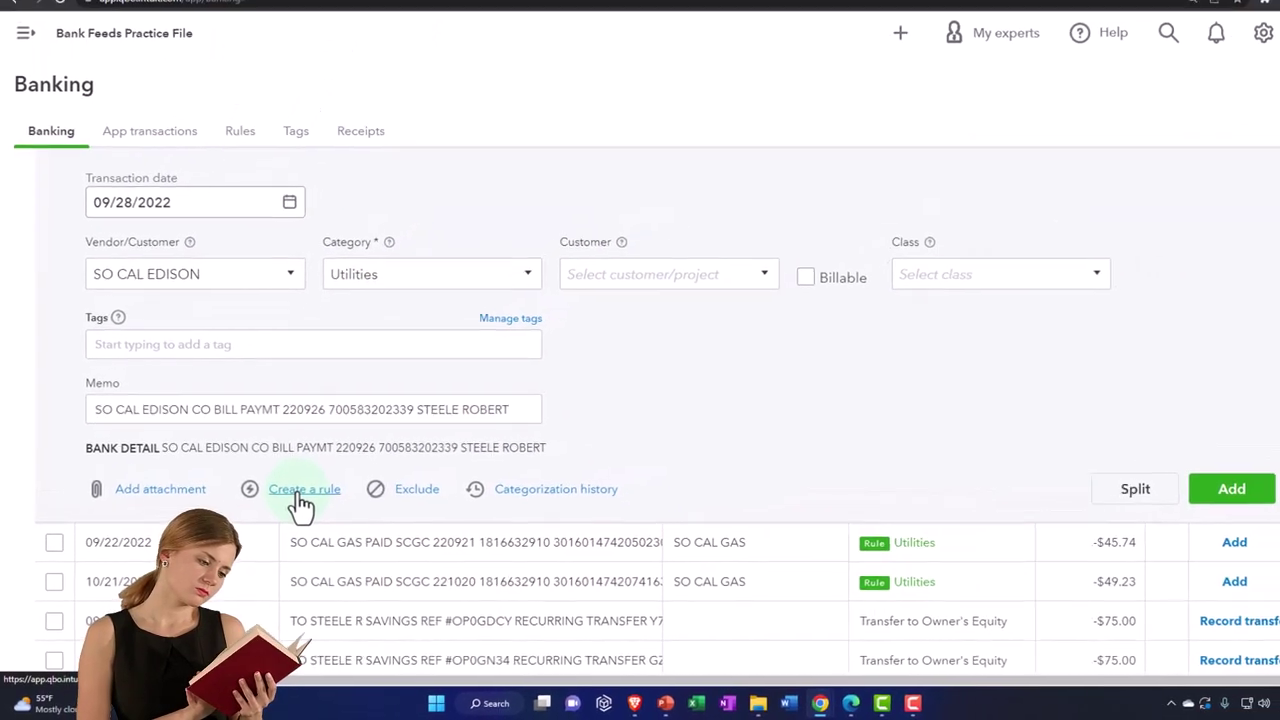
# Start a bank rule from this transaction, name it SO CAL EDISON and make its condition check the bank text.
pyautogui.click(300, 493)
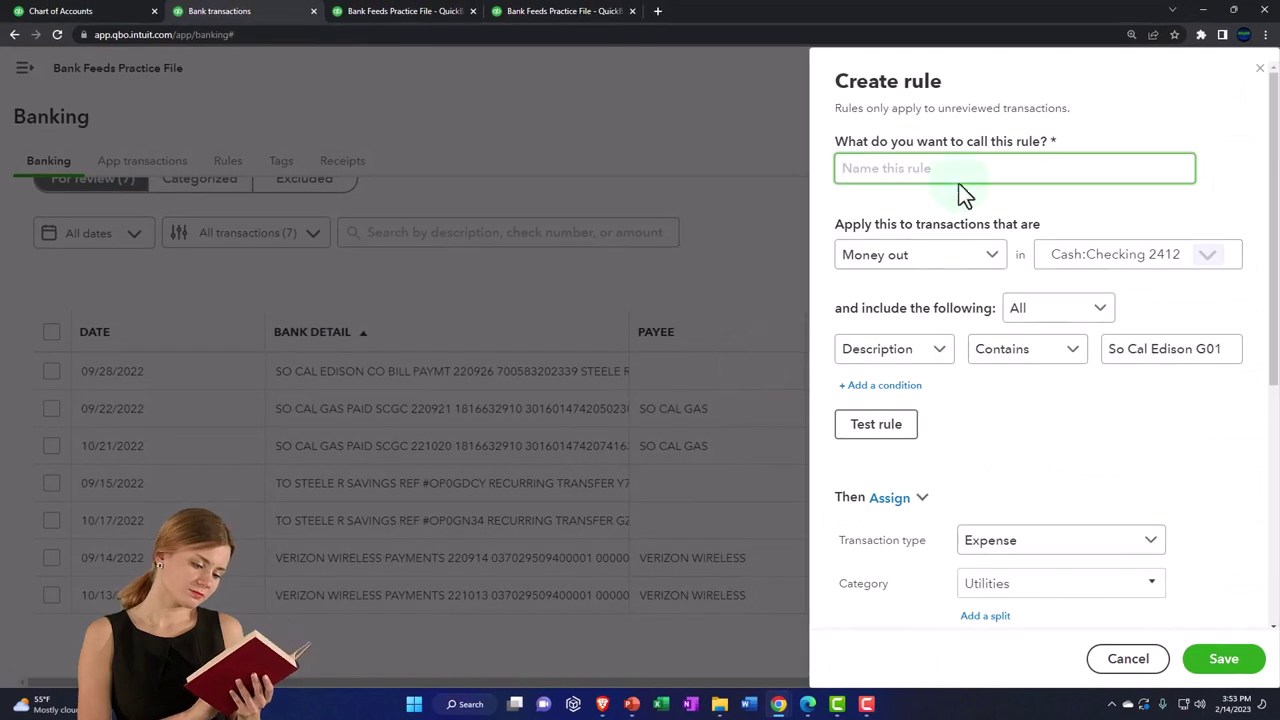
pyautogui.click(995, 257)
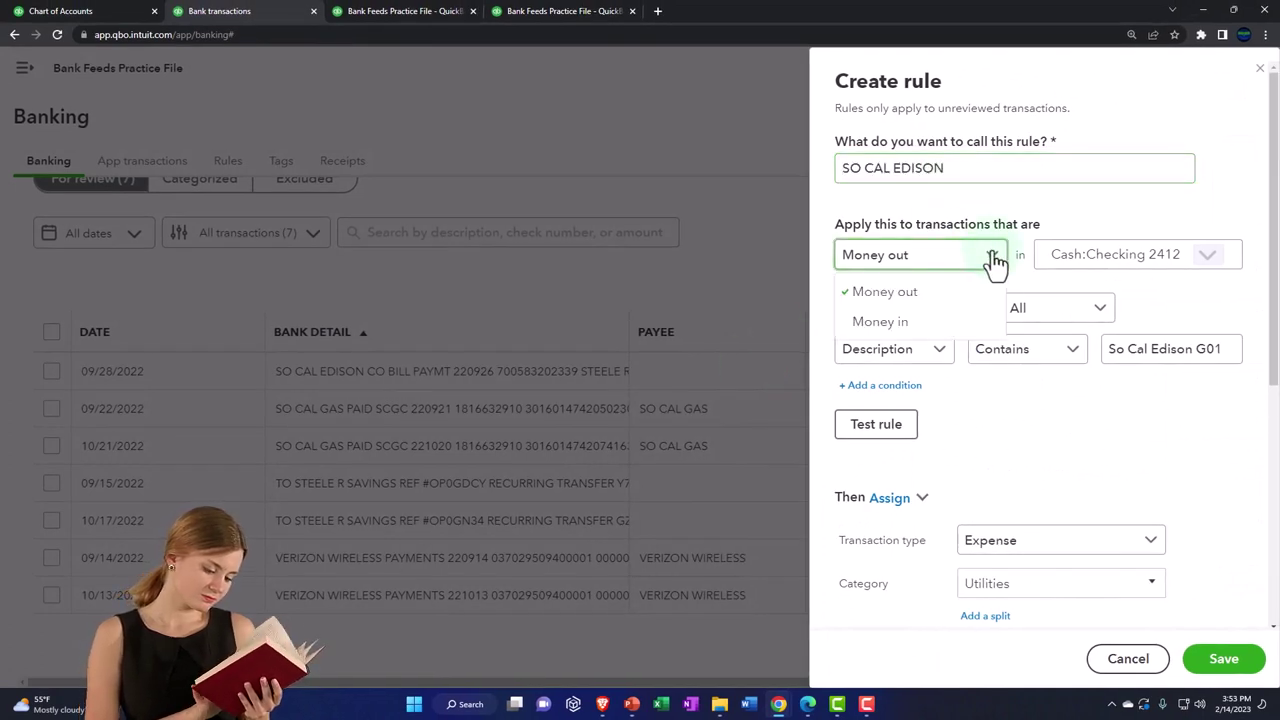
pyautogui.click(995, 257)
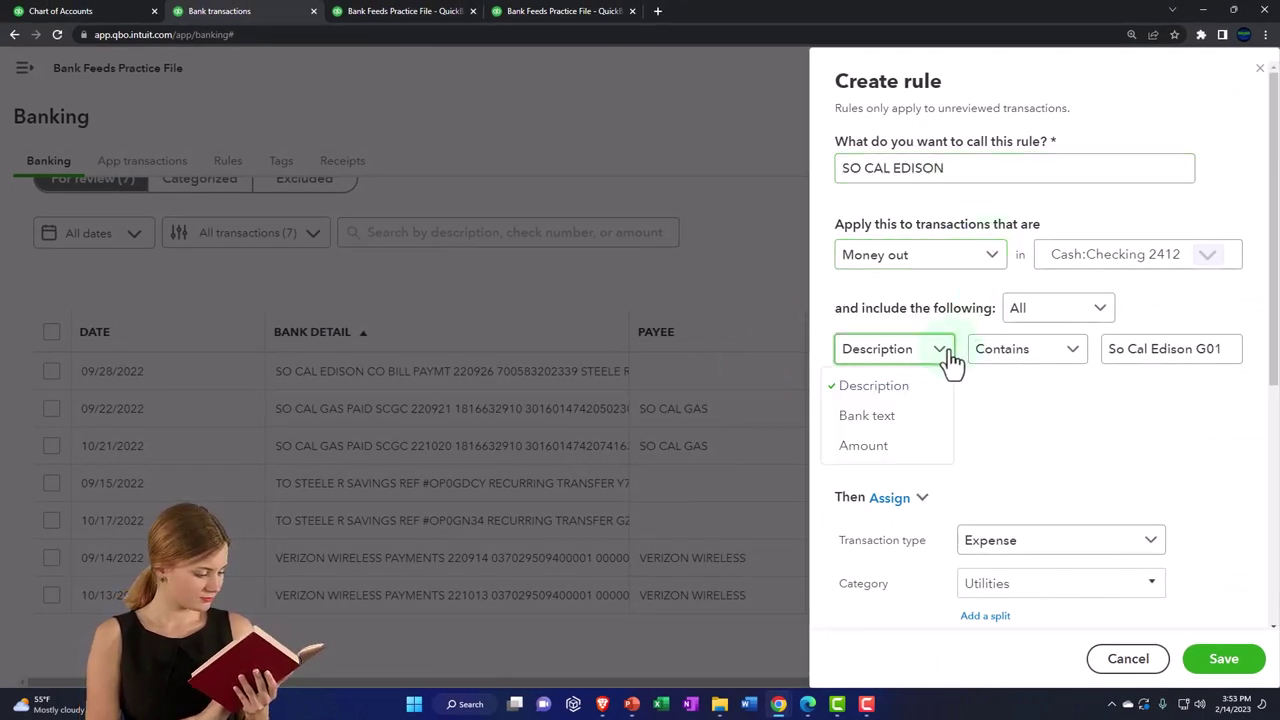
pyautogui.click(893, 416)
# Replace the condition's match text with SO CAL EDISON, copied from the rule's bank memo, and save the rule.
pyautogui.scroll(-4, 1100, 495)
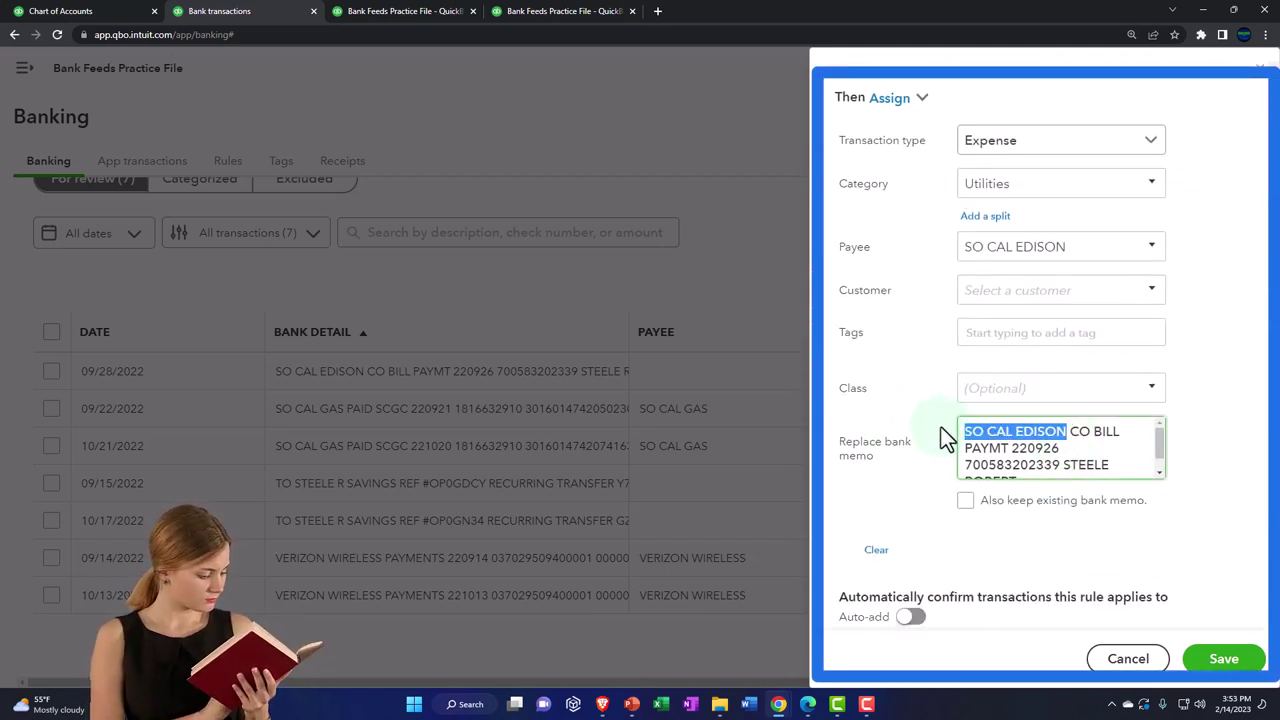
pyautogui.scroll(3, 960, 425)
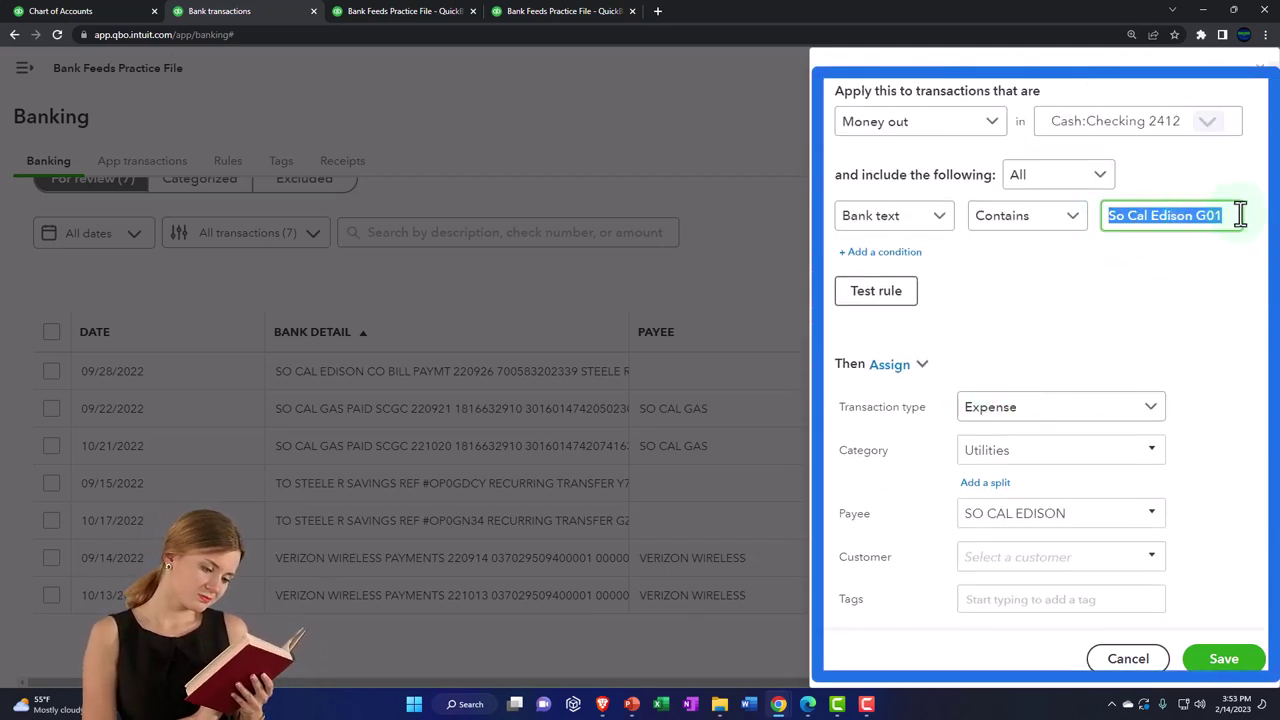
pyautogui.hotkey('ctrl', 'v')
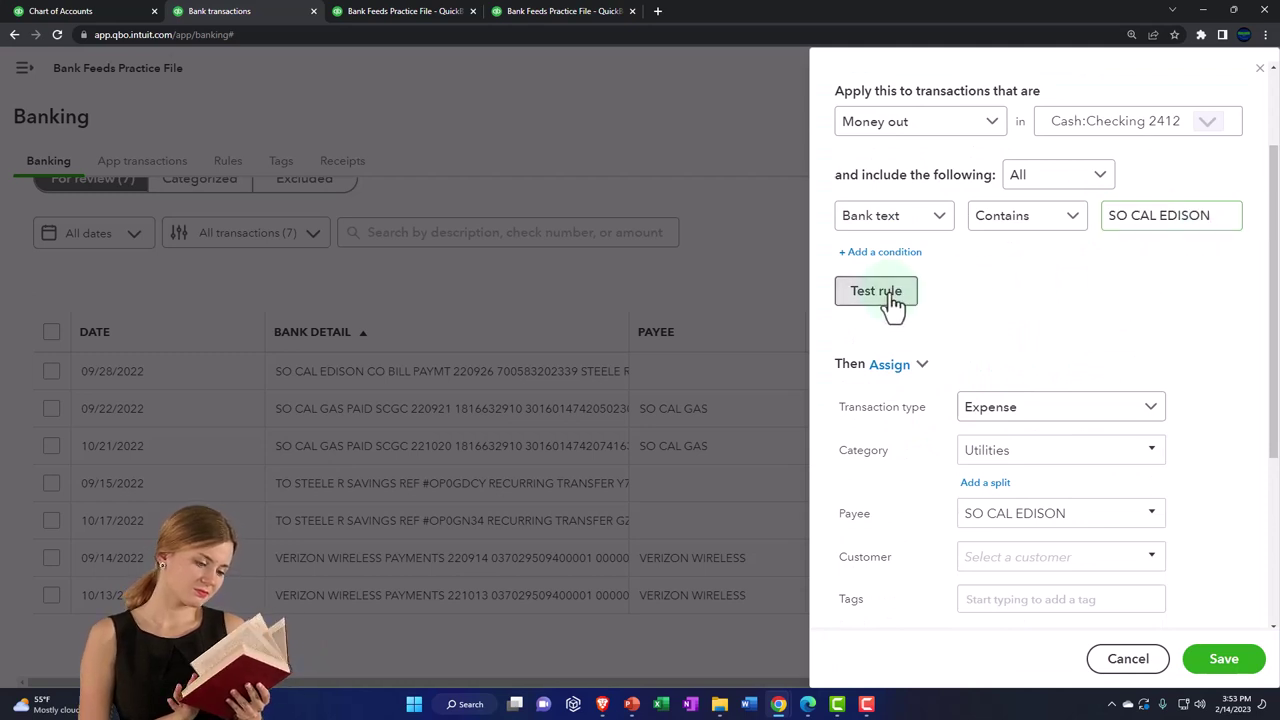
pyautogui.scroll(-3, 893, 305)
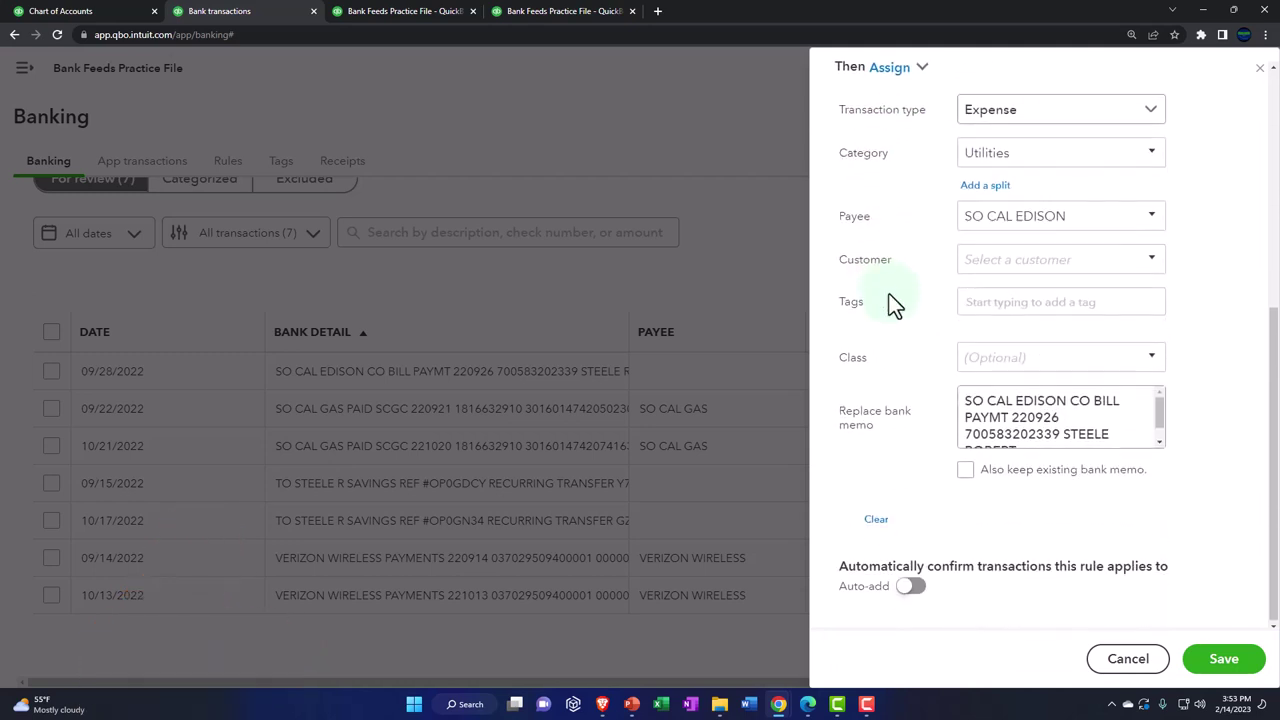
pyautogui.click(1203, 655)
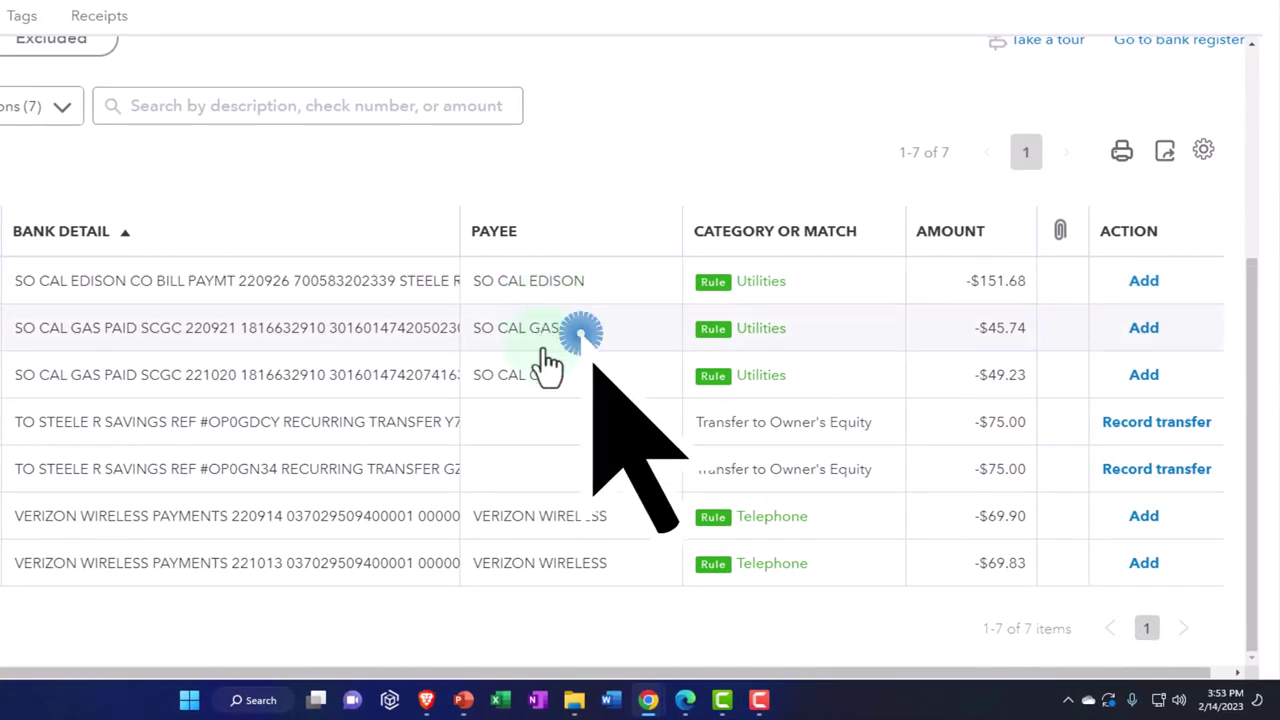
# Add the SO CAL EDISON transaction and the 09/22/2022 and 10/21/2022 SO CAL GAS transactions to the books with their rule categories.
pyautogui.click(1140, 290)
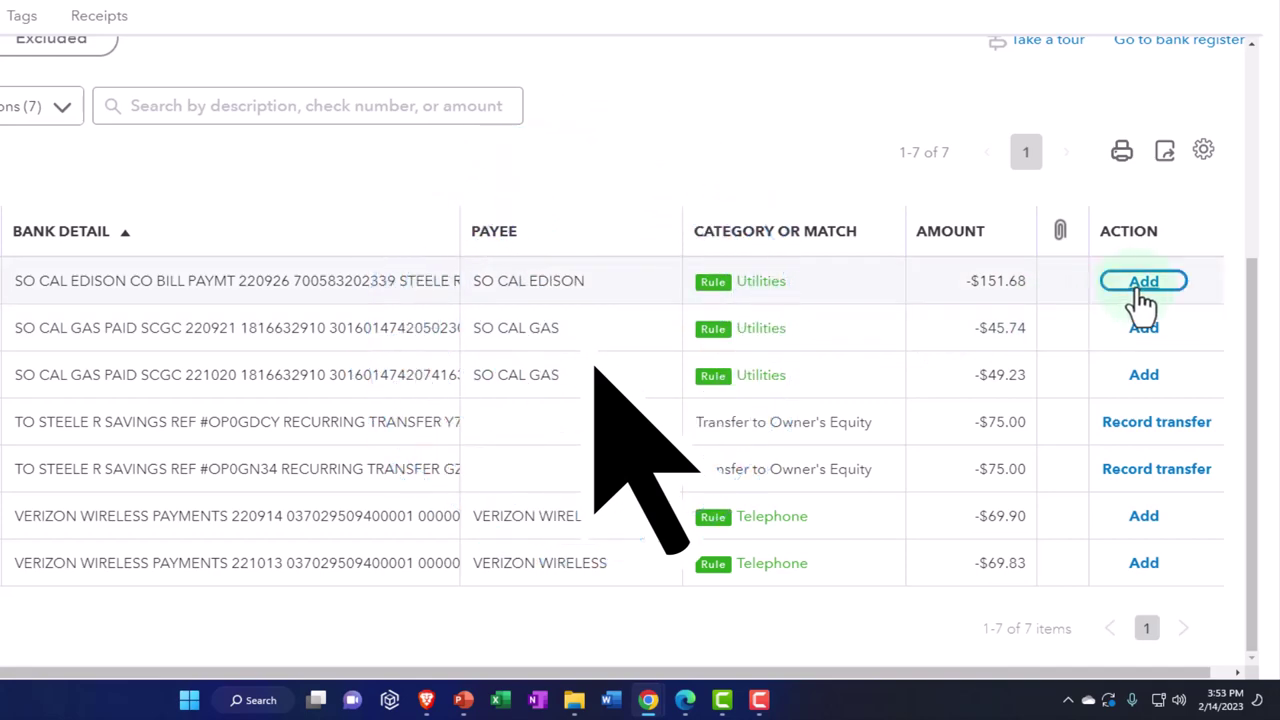
pyautogui.click(1141, 330)
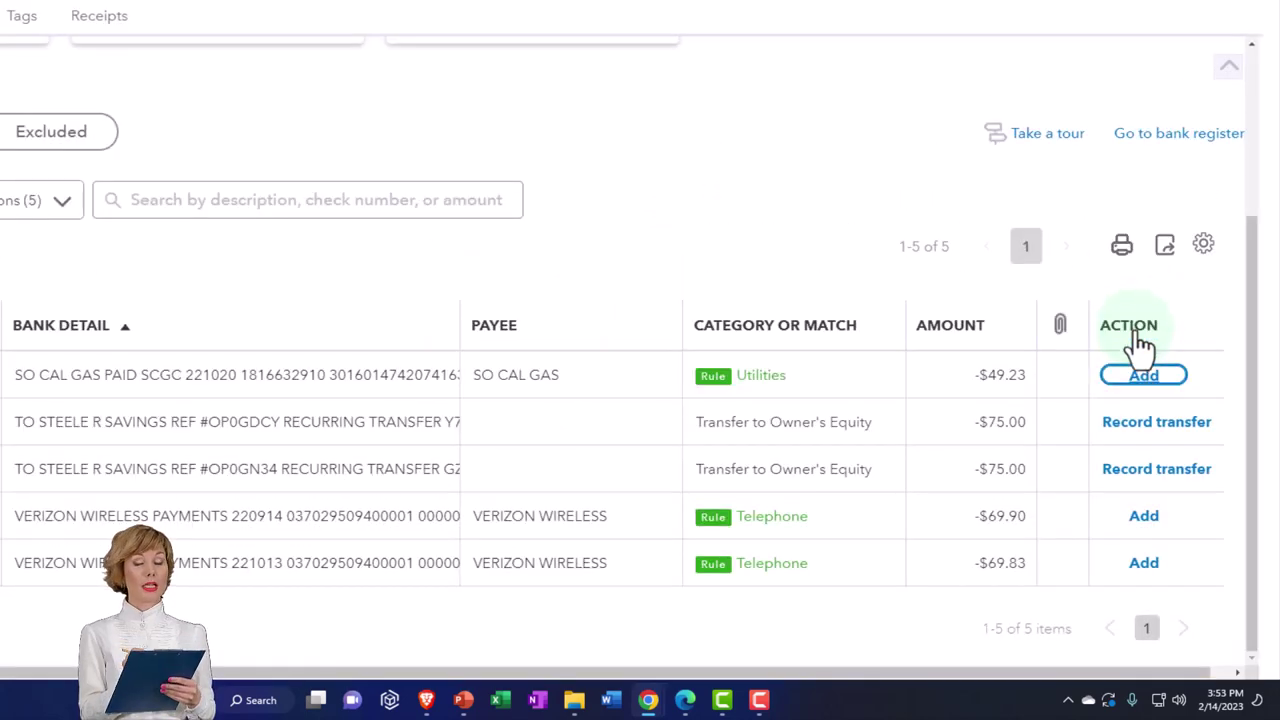
pyautogui.click(1140, 372)
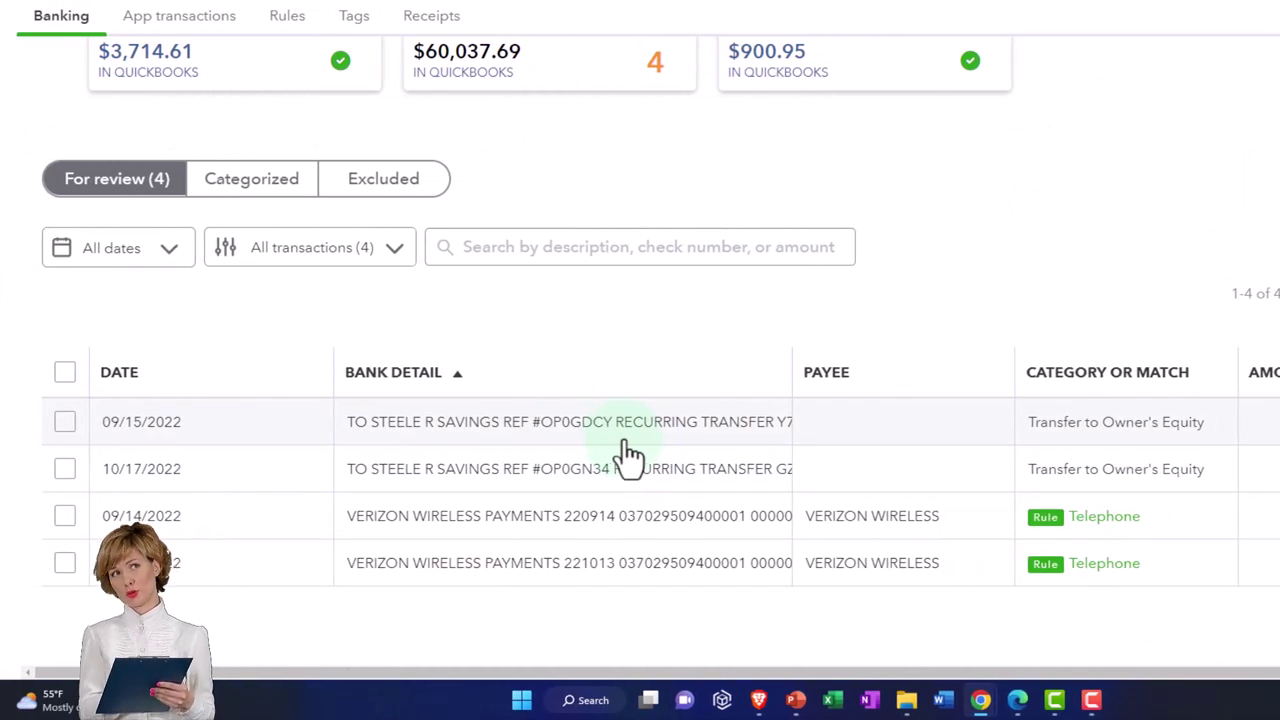
# Open the 09/15/2022 recurring savings transfer and switch it from Record as transfer to Categorize.
pyautogui.click(624, 442)
pyautogui.scroll(-3, 630, 455)
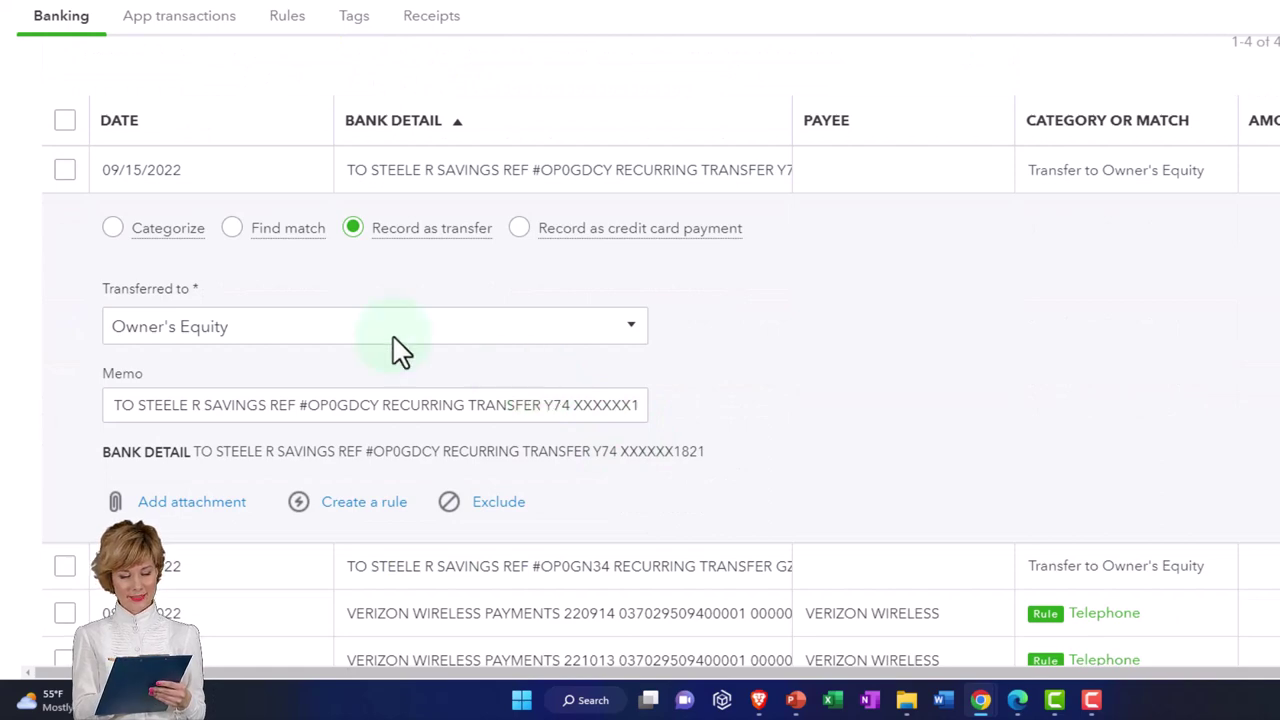
pyautogui.click(113, 229)
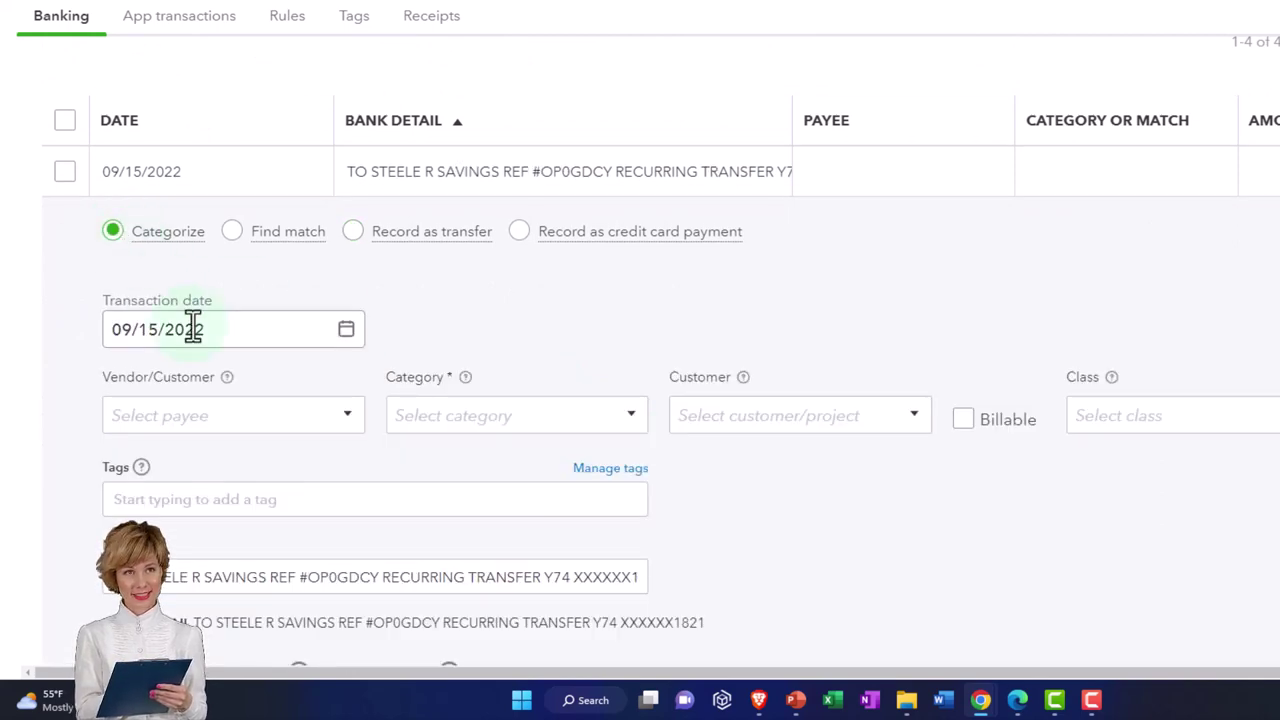
# Set the payee of the 09/15/2022 recurring savings transfer to the existing vendor Owner.
pyautogui.click(352, 418)
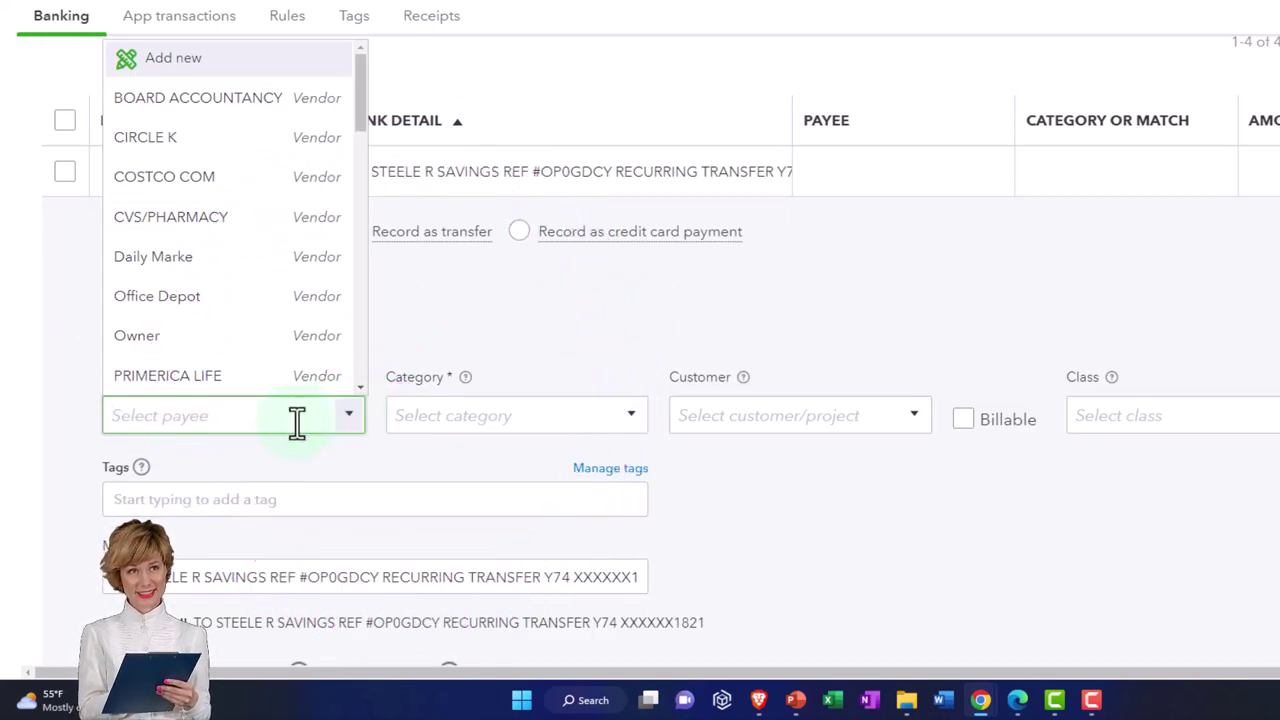
pyautogui.click(234, 410)
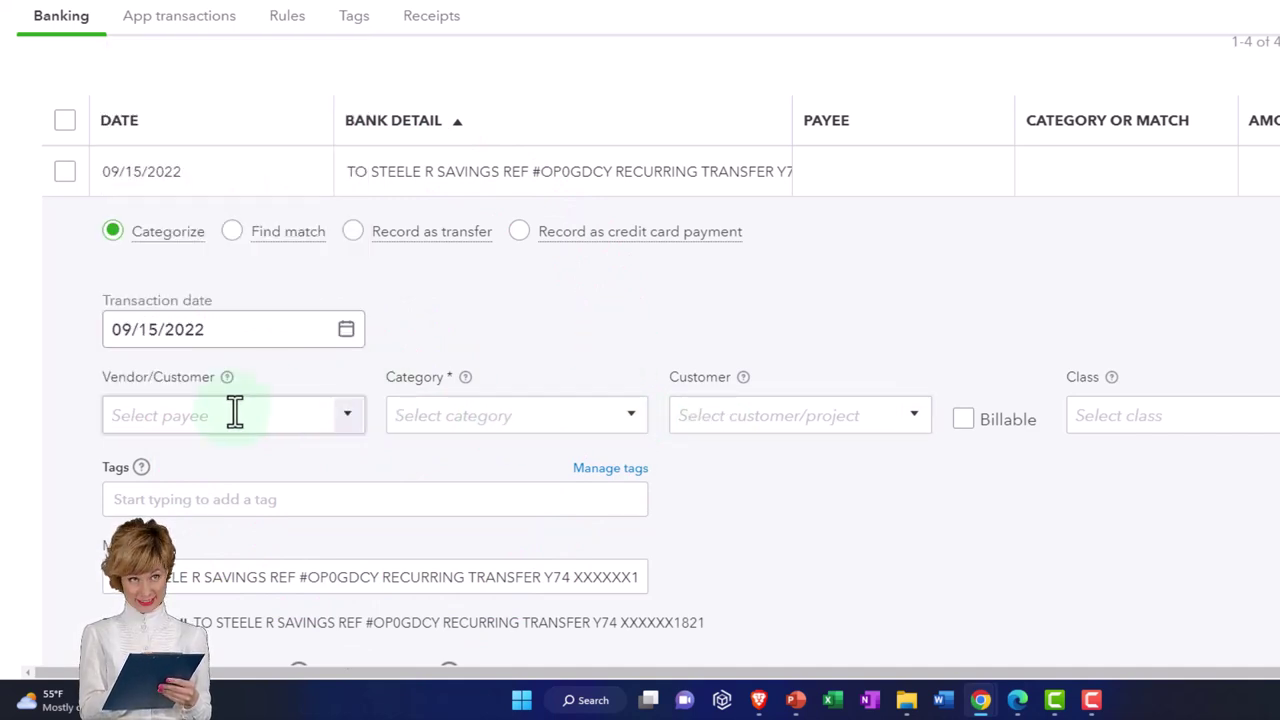
pyautogui.write('Owe')
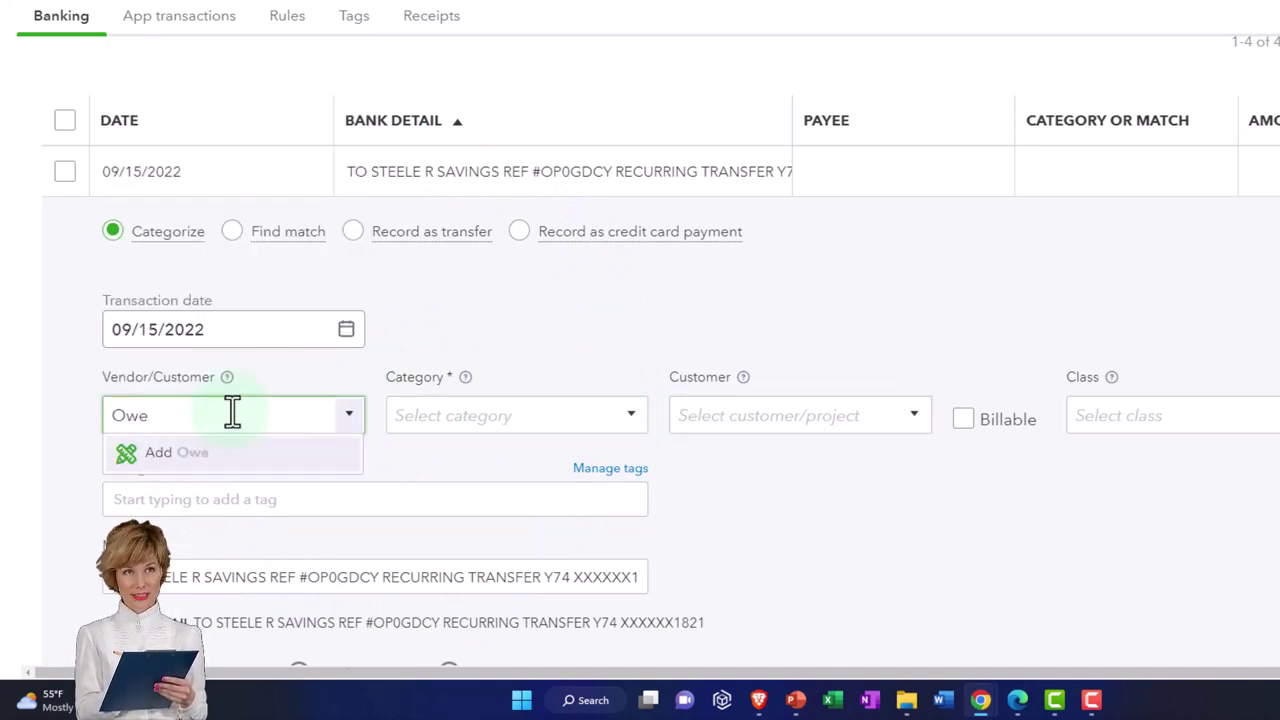
pyautogui.press('BackSpace')
pyautogui.write('o')
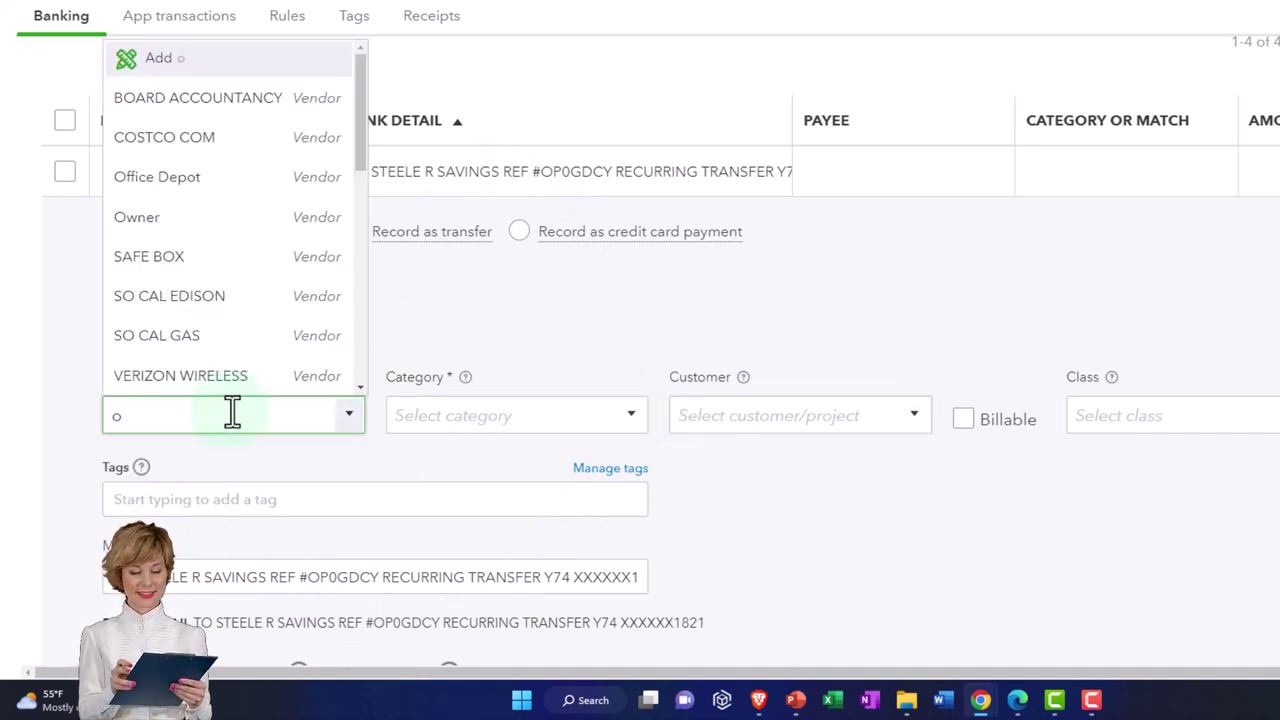
pyautogui.click(166, 220)
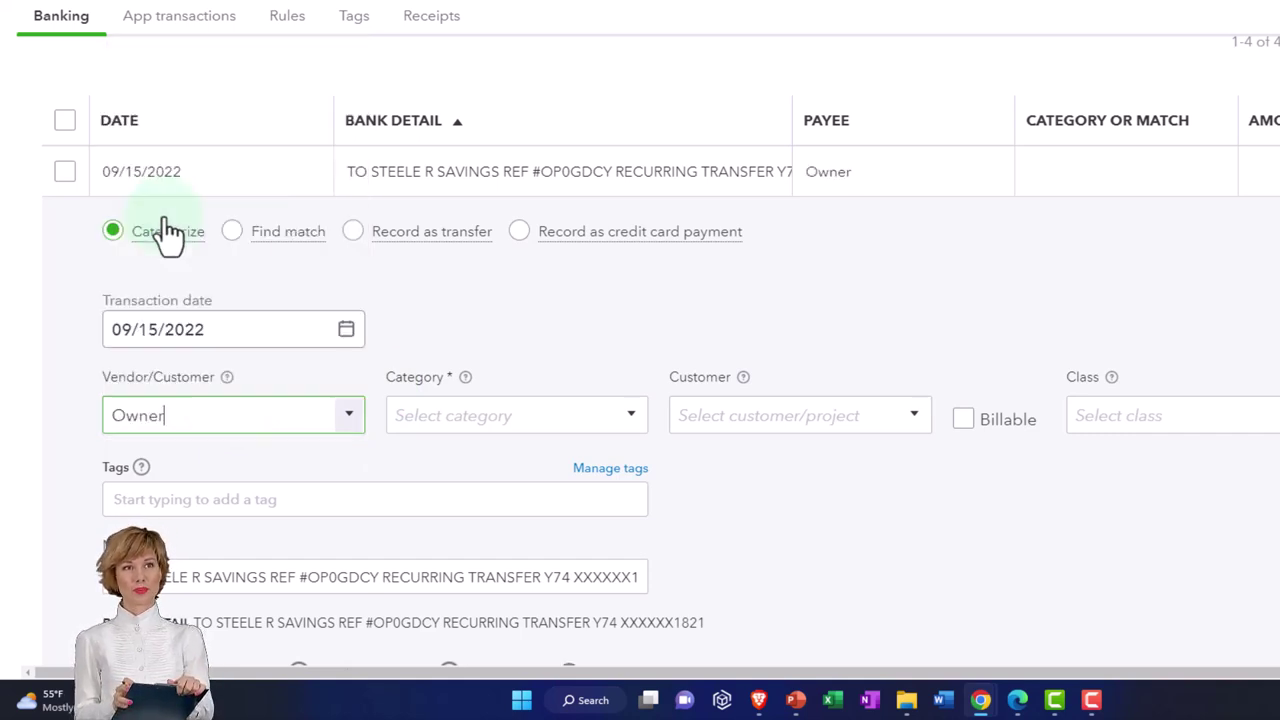
# Assign the 09/15/2022 savings transfer to the Draws category, leaving the customer blank.
pyautogui.click(636, 418)
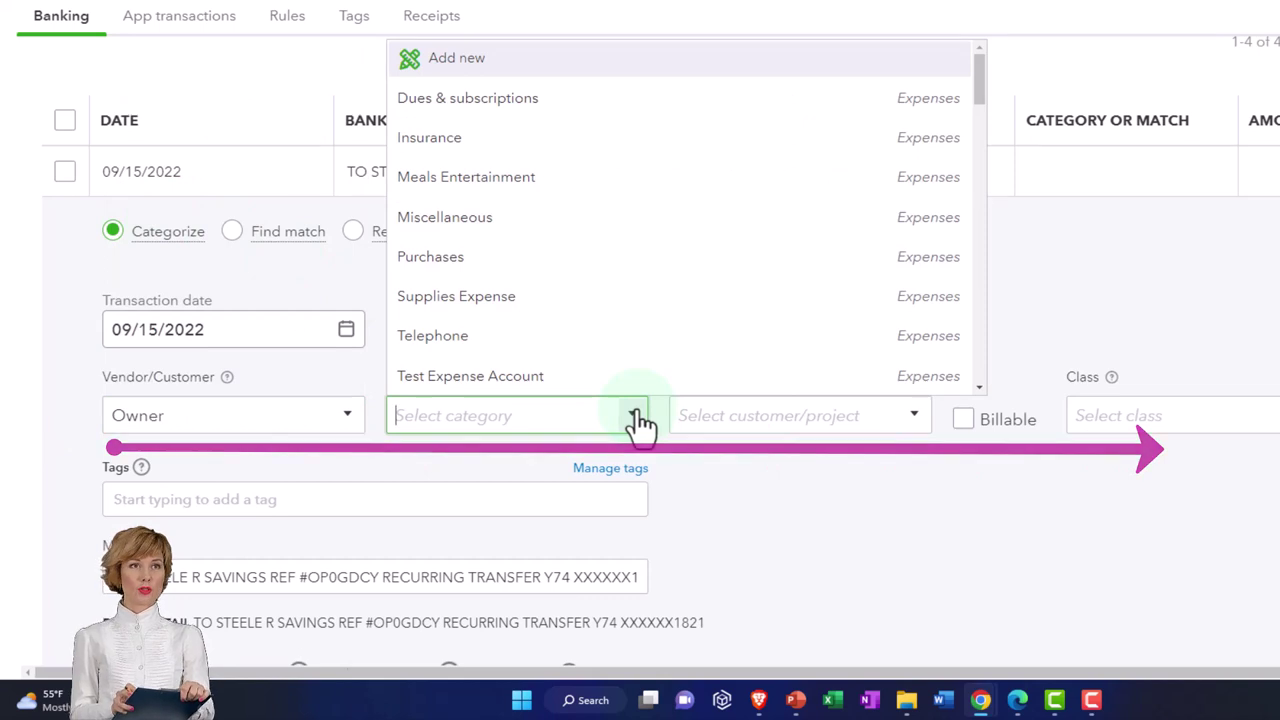
pyautogui.write('Draws')
pyautogui.press('Return')
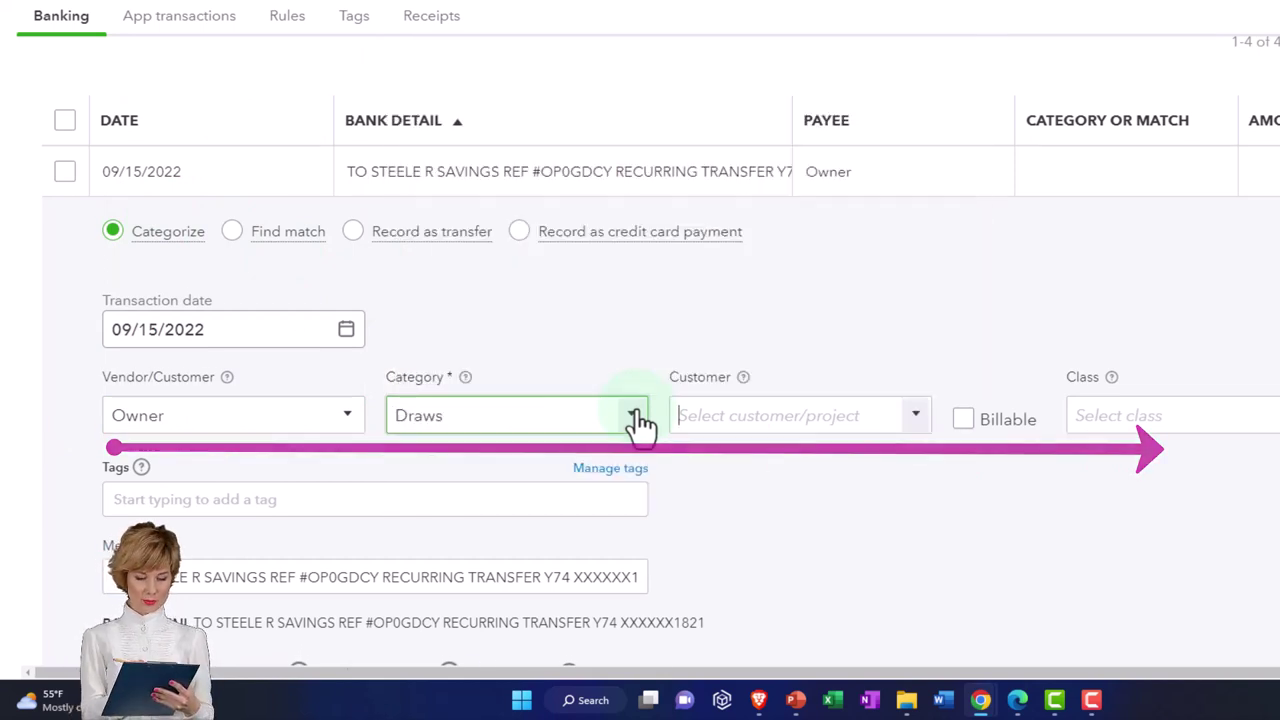
pyautogui.click(898, 425)
pyautogui.scroll(-1, 899, 427)
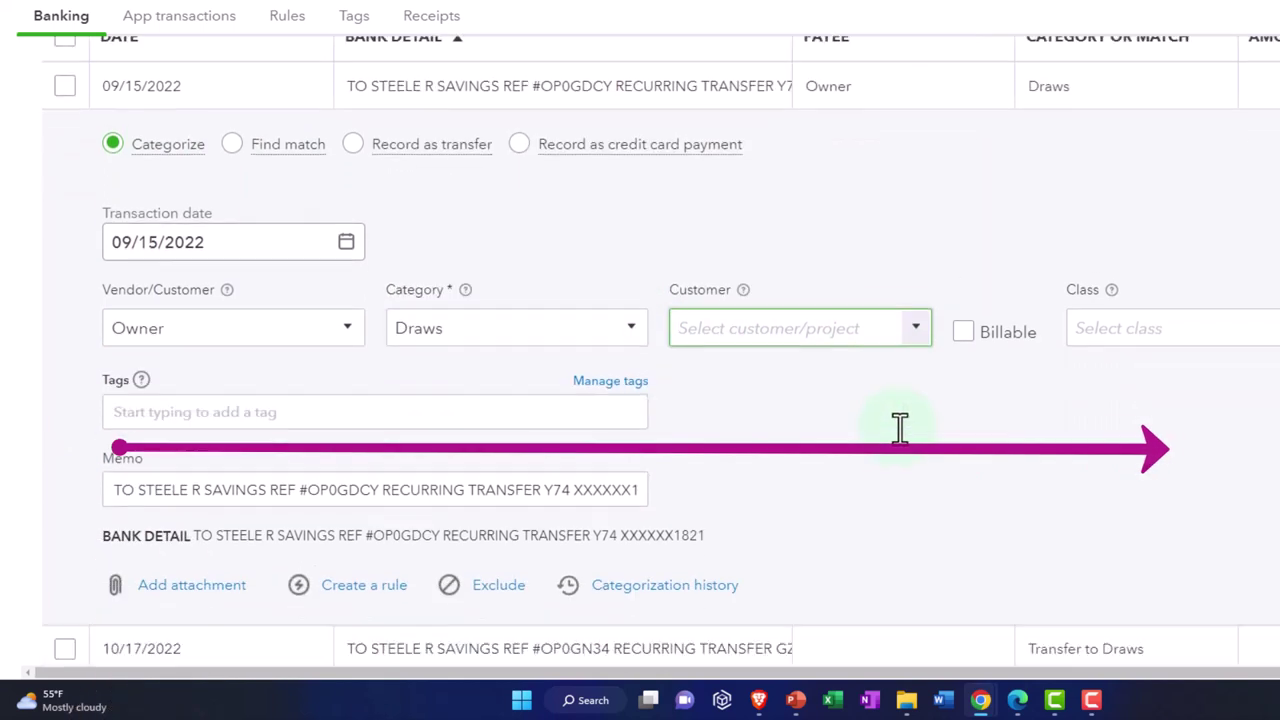
# Start a bank rule from this transfer and replace its suggested name with Draw Transfer.
pyautogui.scroll(-1, 900, 428)
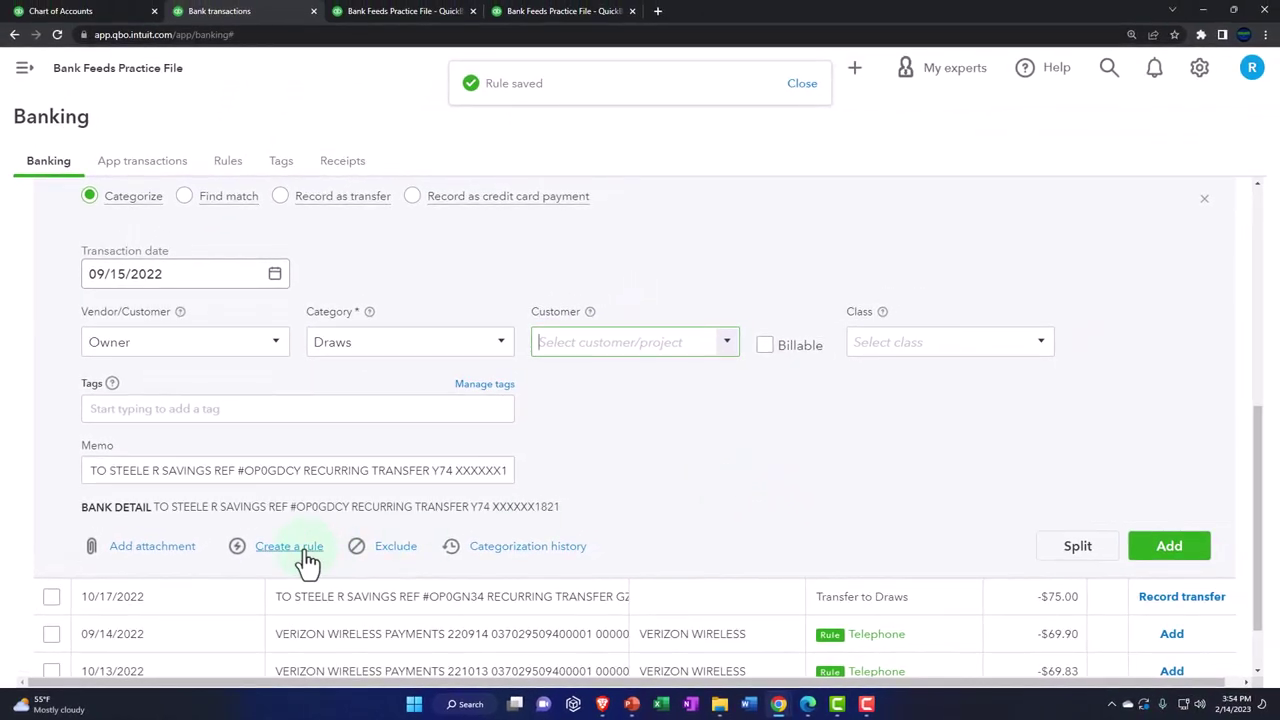
pyautogui.click(290, 547)
pyautogui.write('SO CAL EDISON')
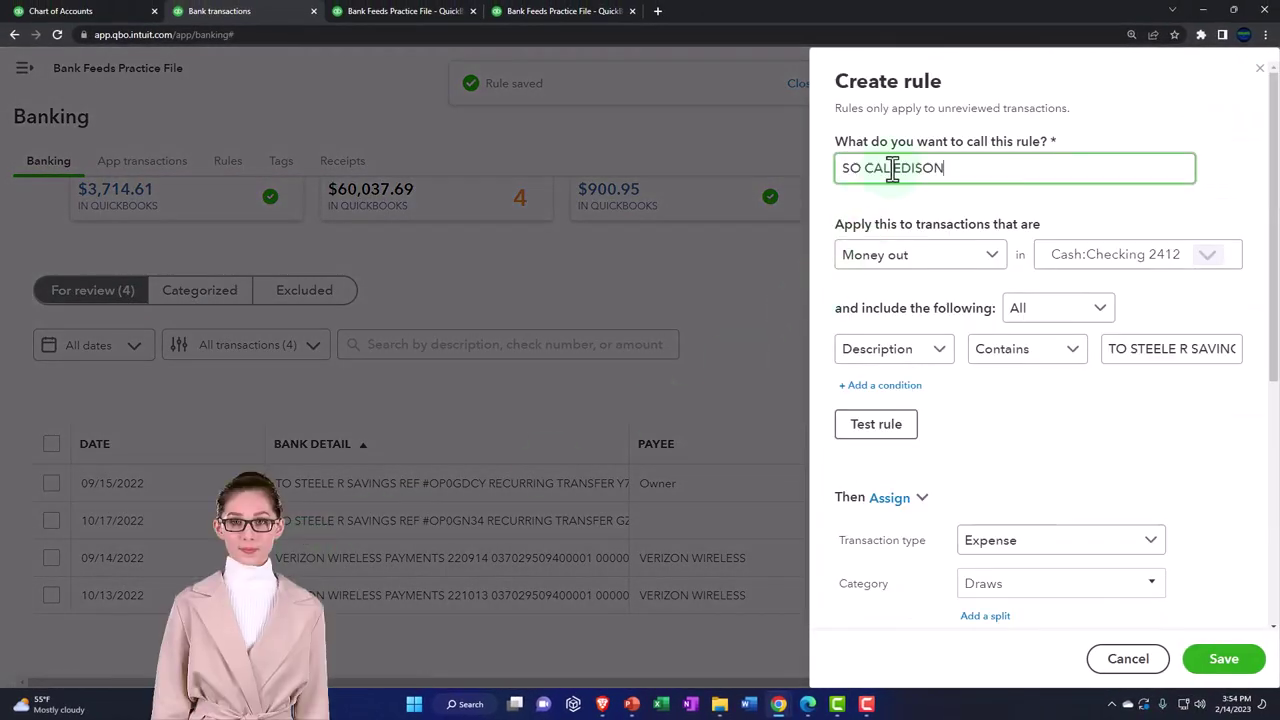
pyautogui.moveTo(960, 171); pyautogui.dragTo(770, 165)
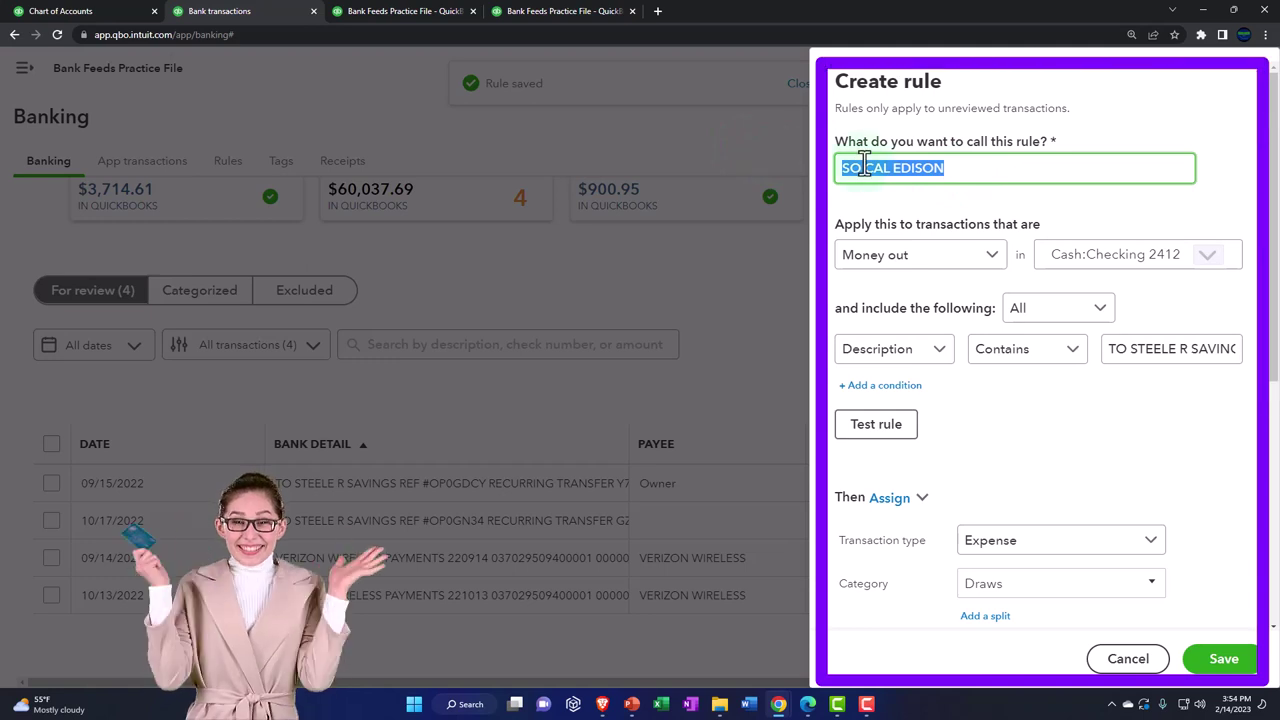
pyautogui.write('Draw Tran')
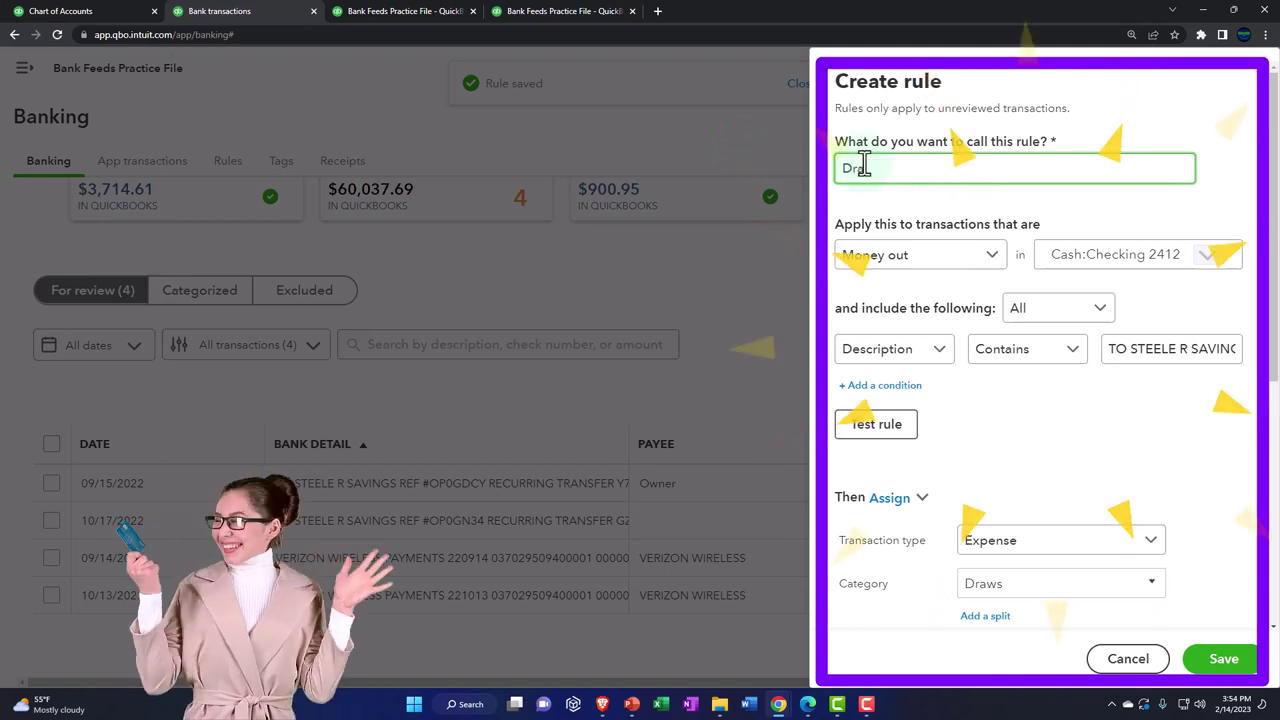
pyautogui.write('sfer')
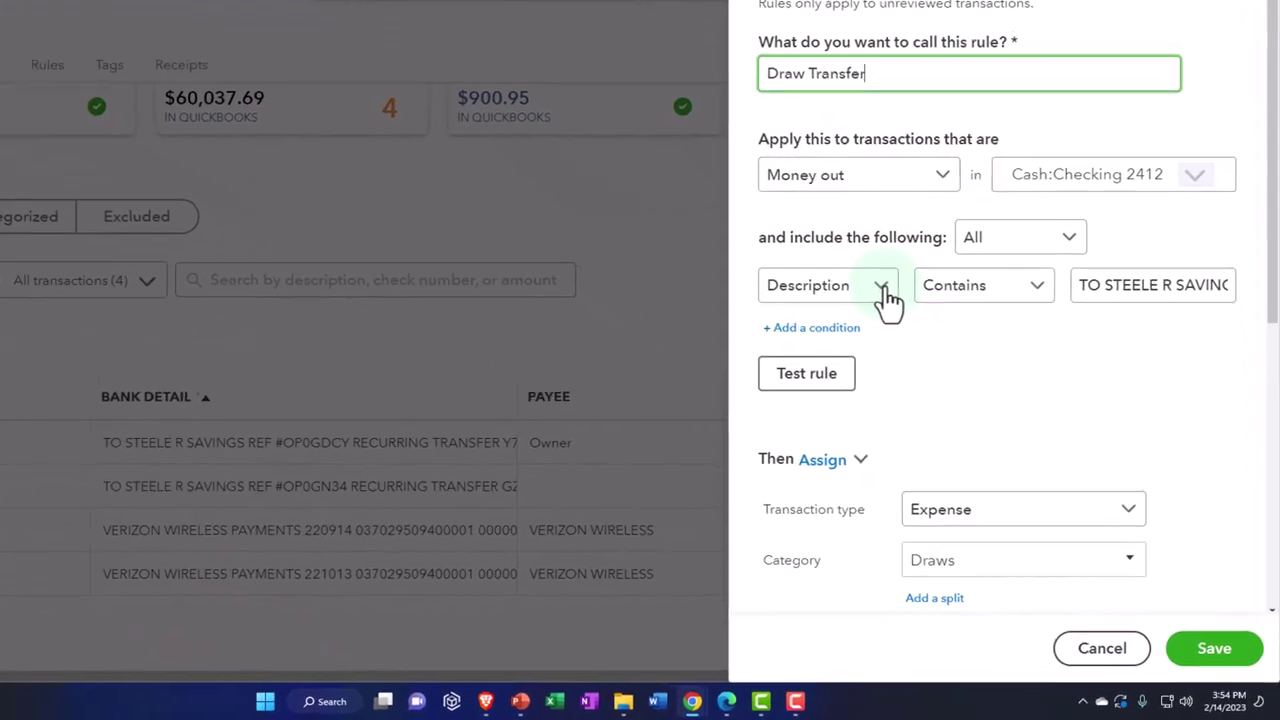
# Change the rule's first condition from Description to an Amount that equals 75.00.
pyautogui.click(882, 287)
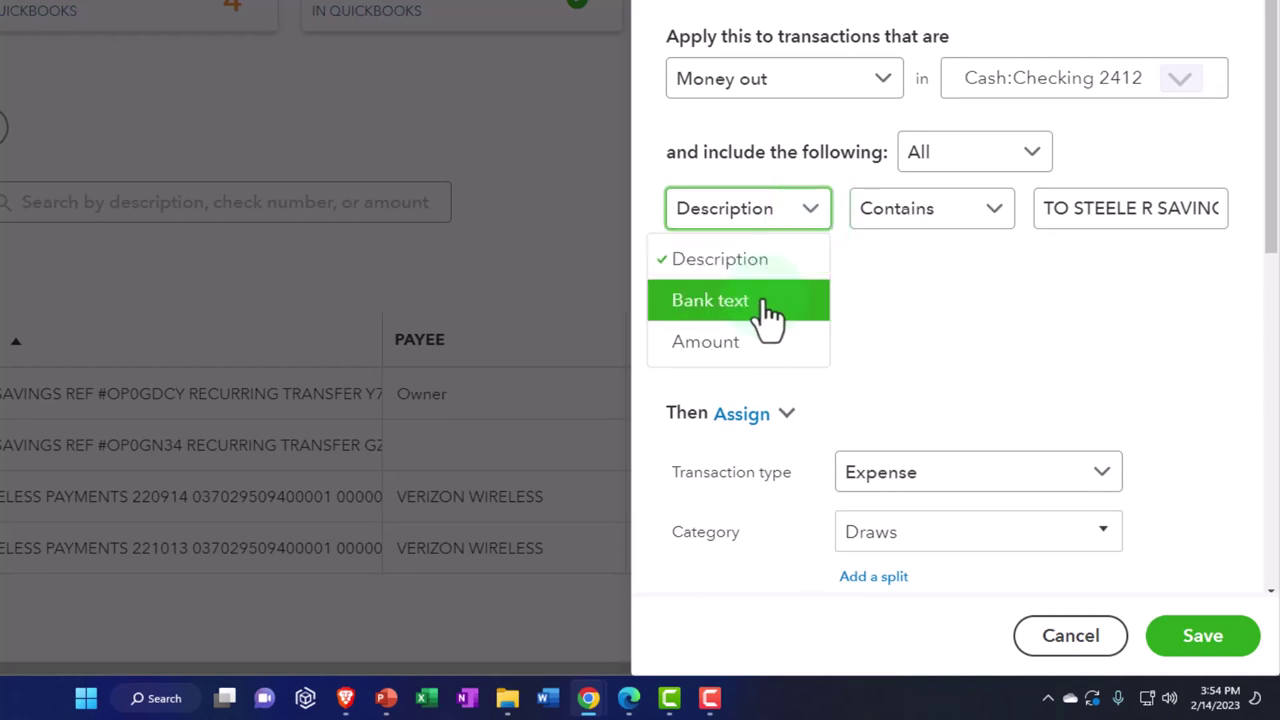
pyautogui.click(855, 318)
pyautogui.scroll(-5, 923, 290)
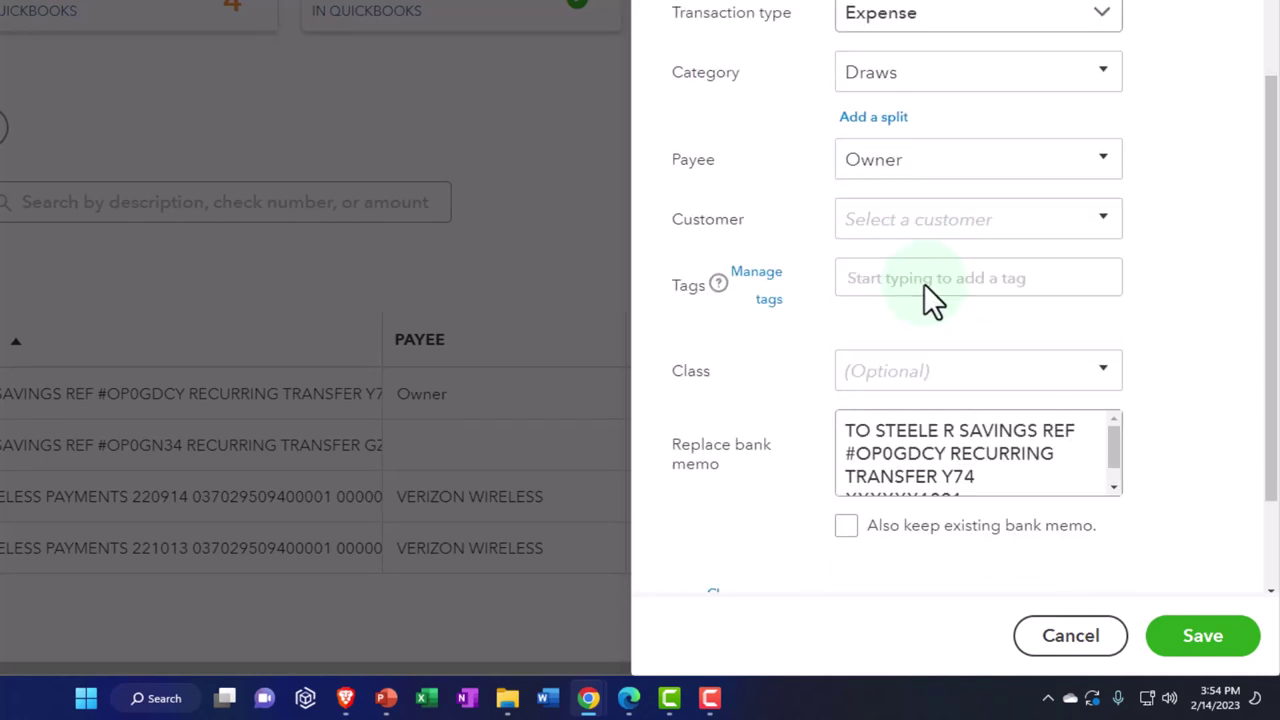
pyautogui.scroll(5, 928, 265)
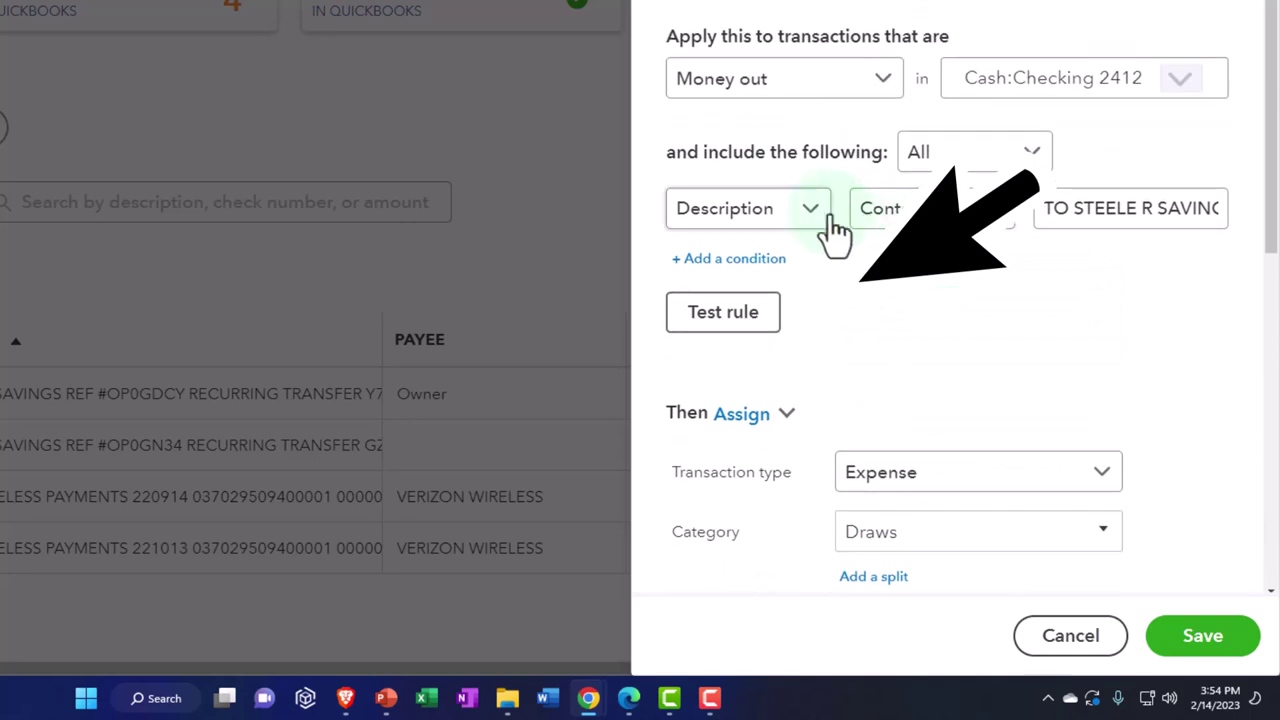
pyautogui.click(826, 228)
pyautogui.click(742, 343)
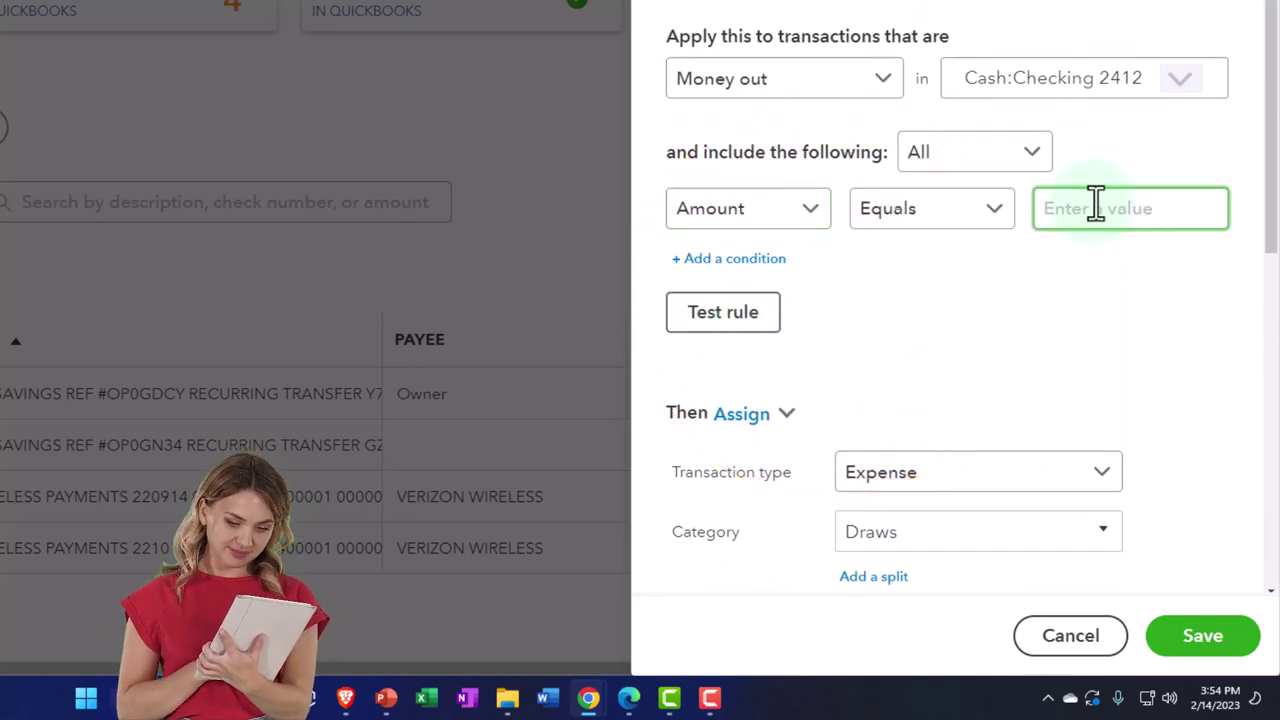
pyautogui.write('75')
# Add a second condition matching bank text that contains the owner's first name, and test the rule.
pyautogui.click(777, 259)
pyautogui.click(803, 280)
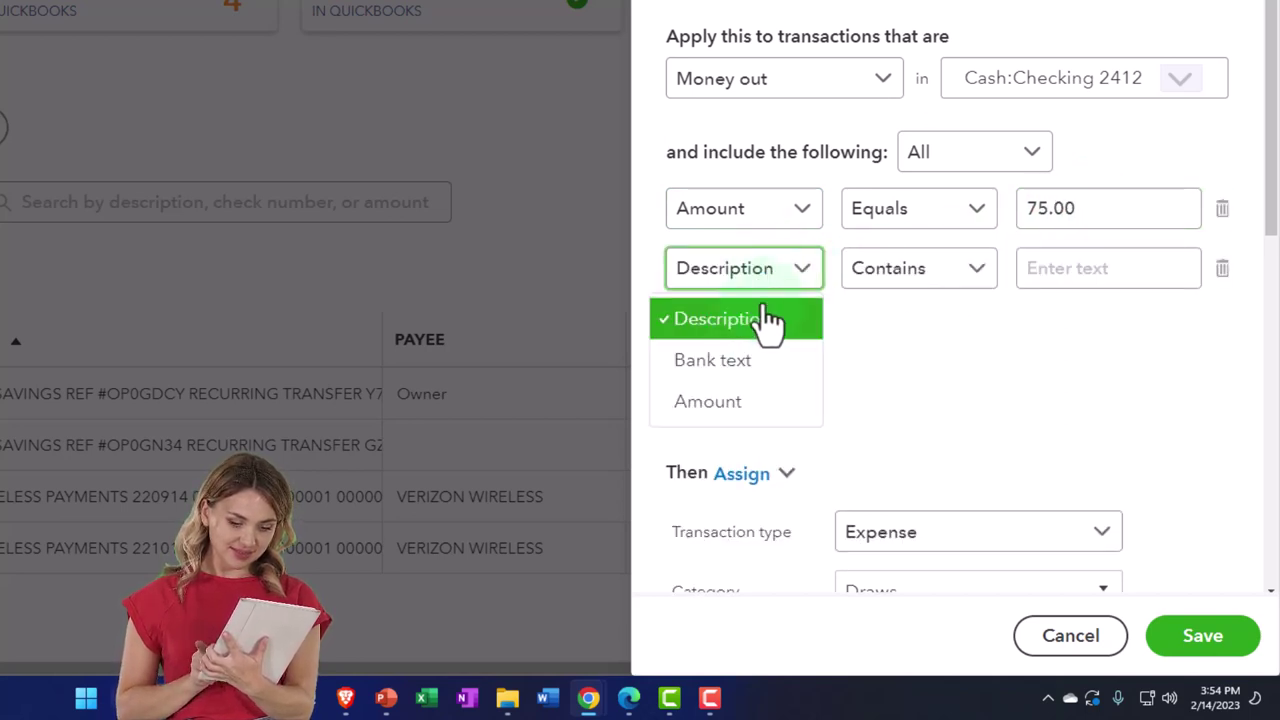
pyautogui.click(732, 362)
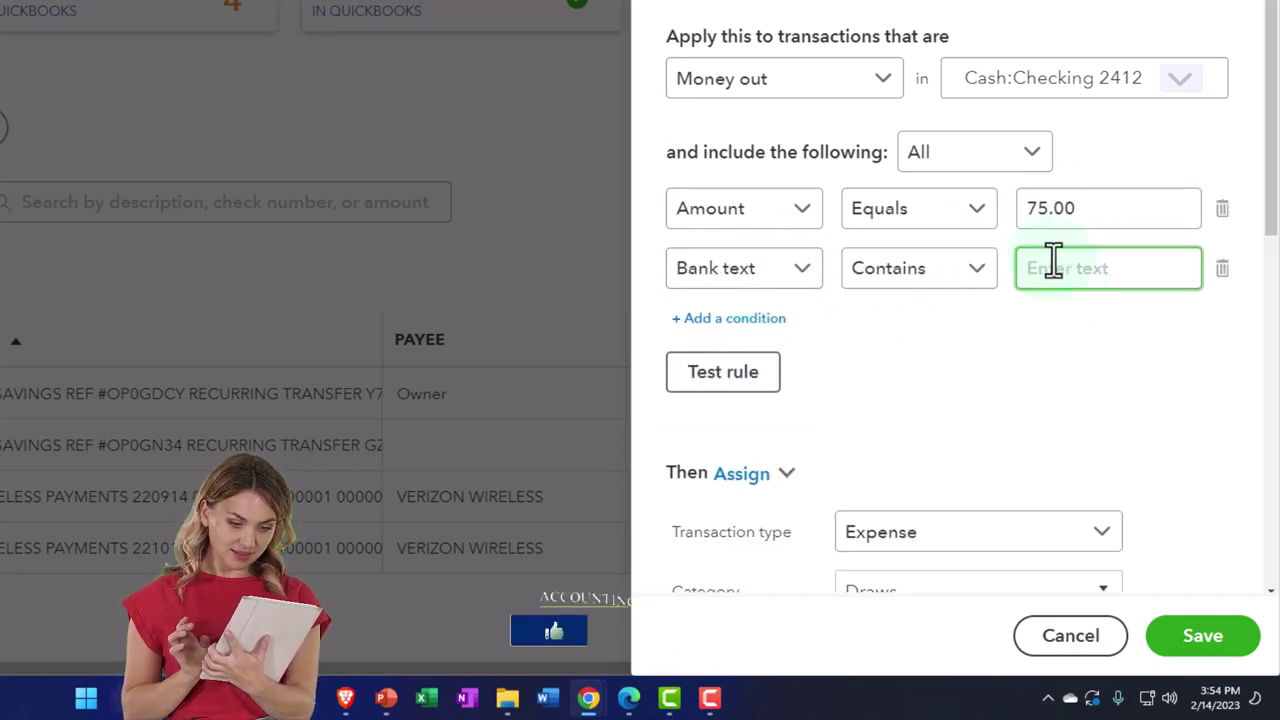
pyautogui.write('Rogert')
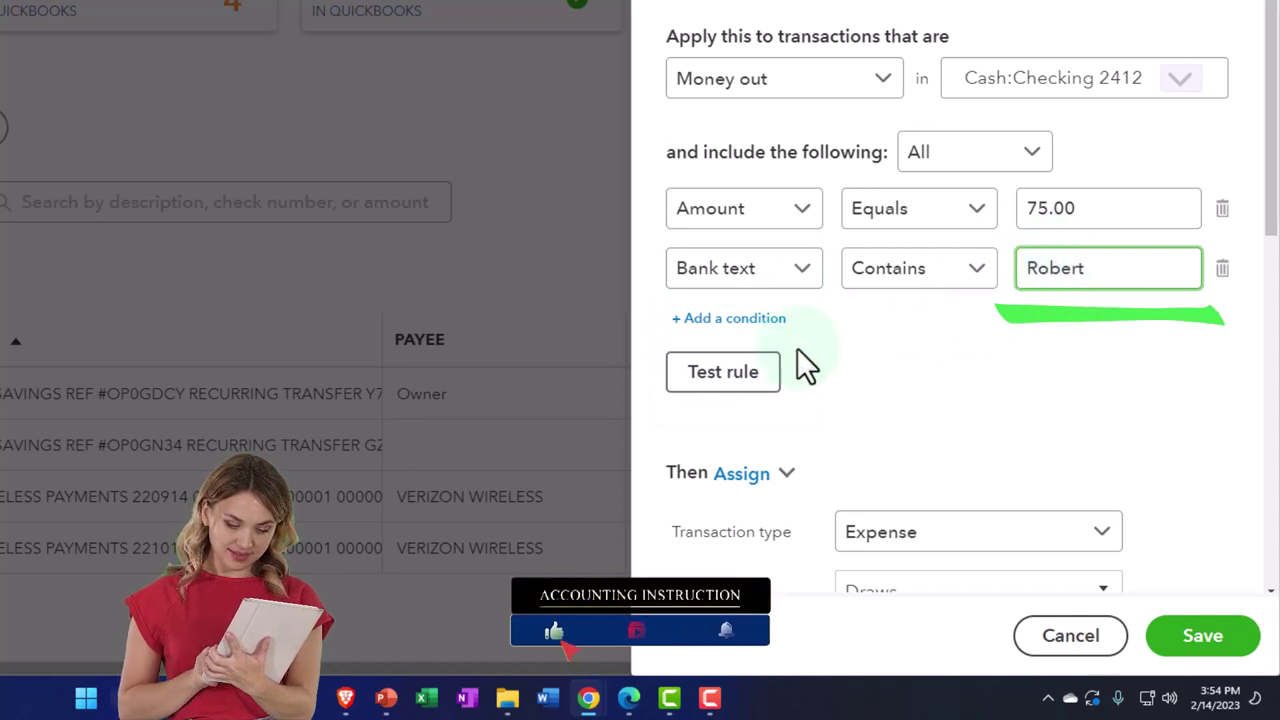
pyautogui.click(725, 377)
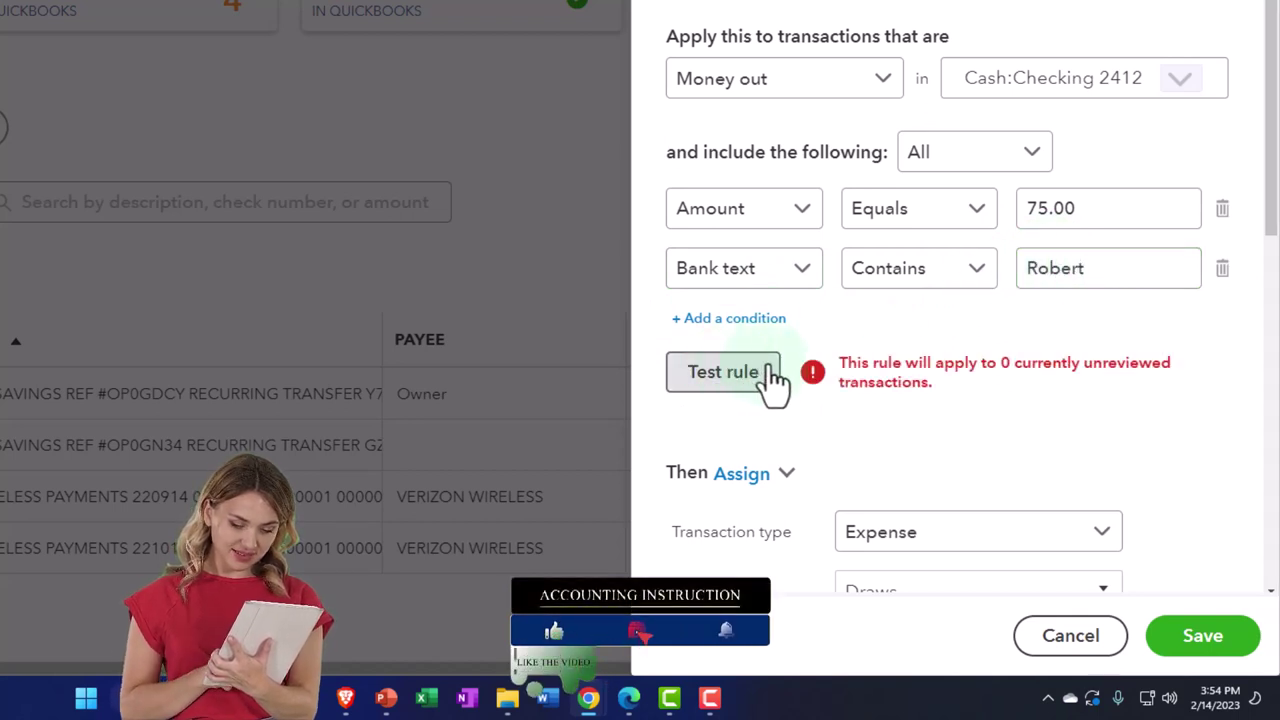
pyautogui.scroll(-5, 775, 375)
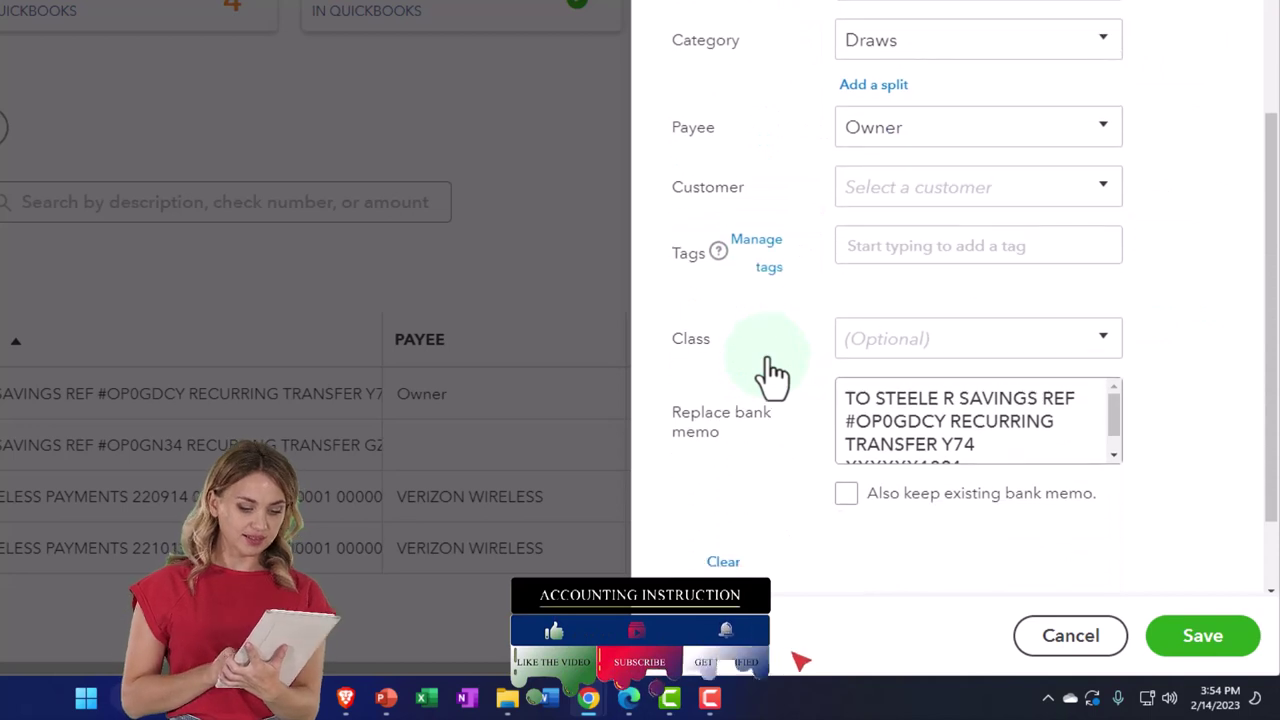
pyautogui.scroll(5, 773, 375)
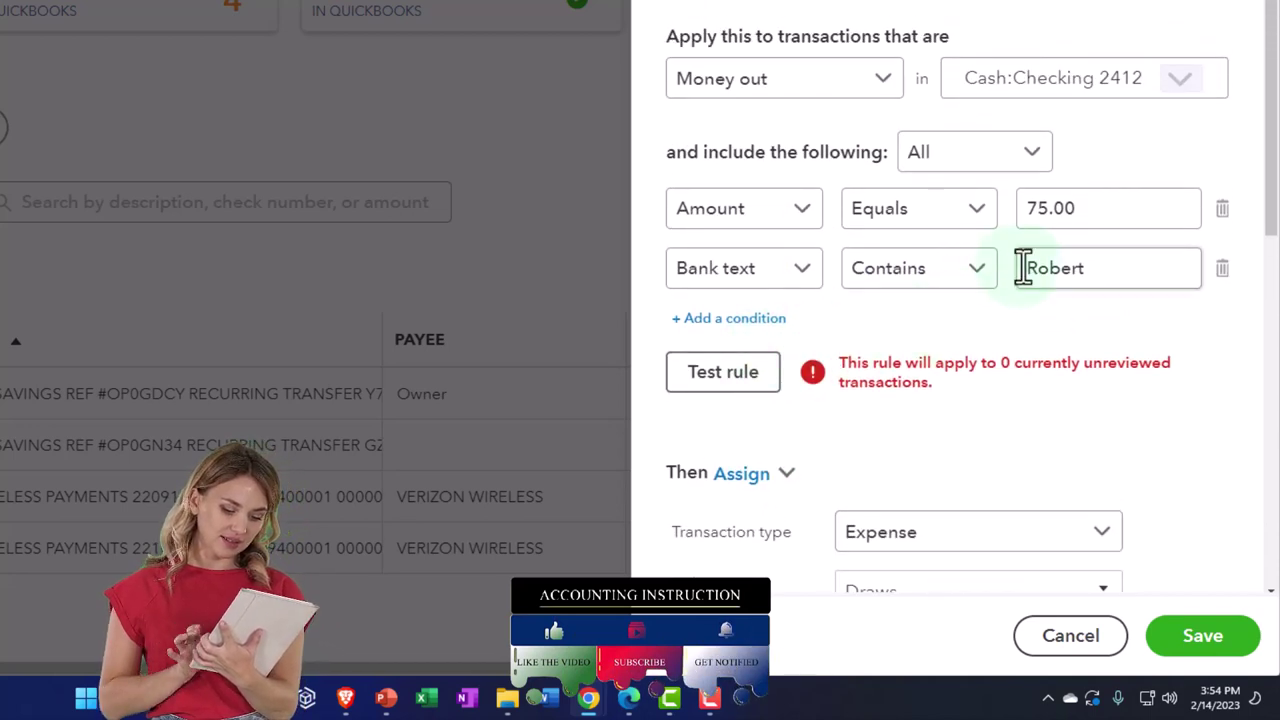
# Try -75.00 as the amount in the rule's first condition and retest the rule.
pyautogui.click(1031, 209)
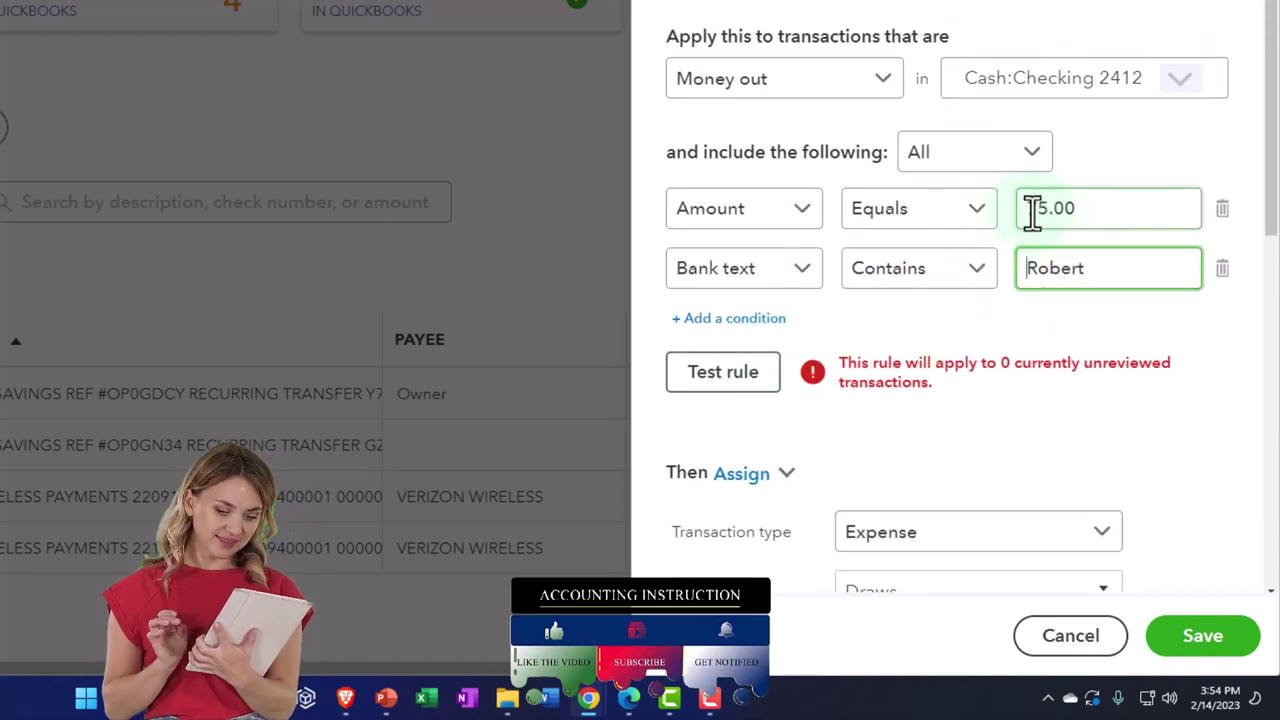
pyautogui.write('-')
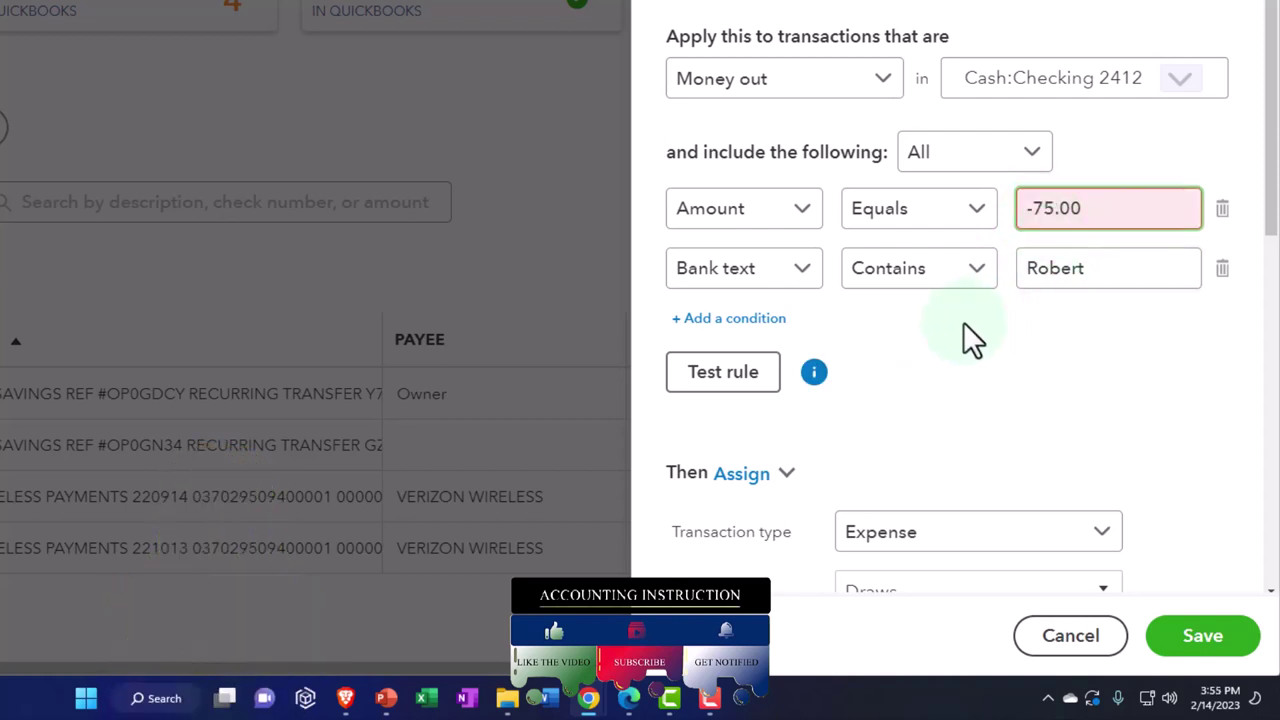
pyautogui.click(742, 382)
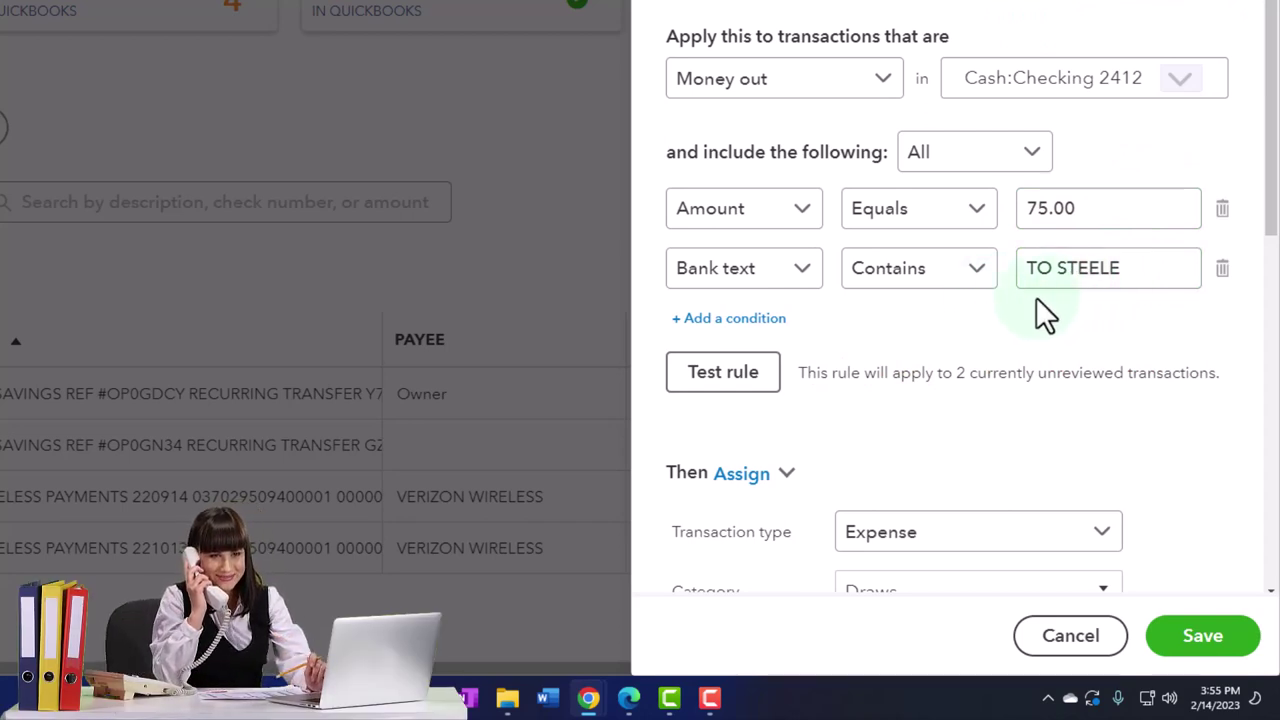
# Review the assigned payee and bank memo of the Draw Transfer rule and save it.
pyautogui.scroll(-1, 840, 292)
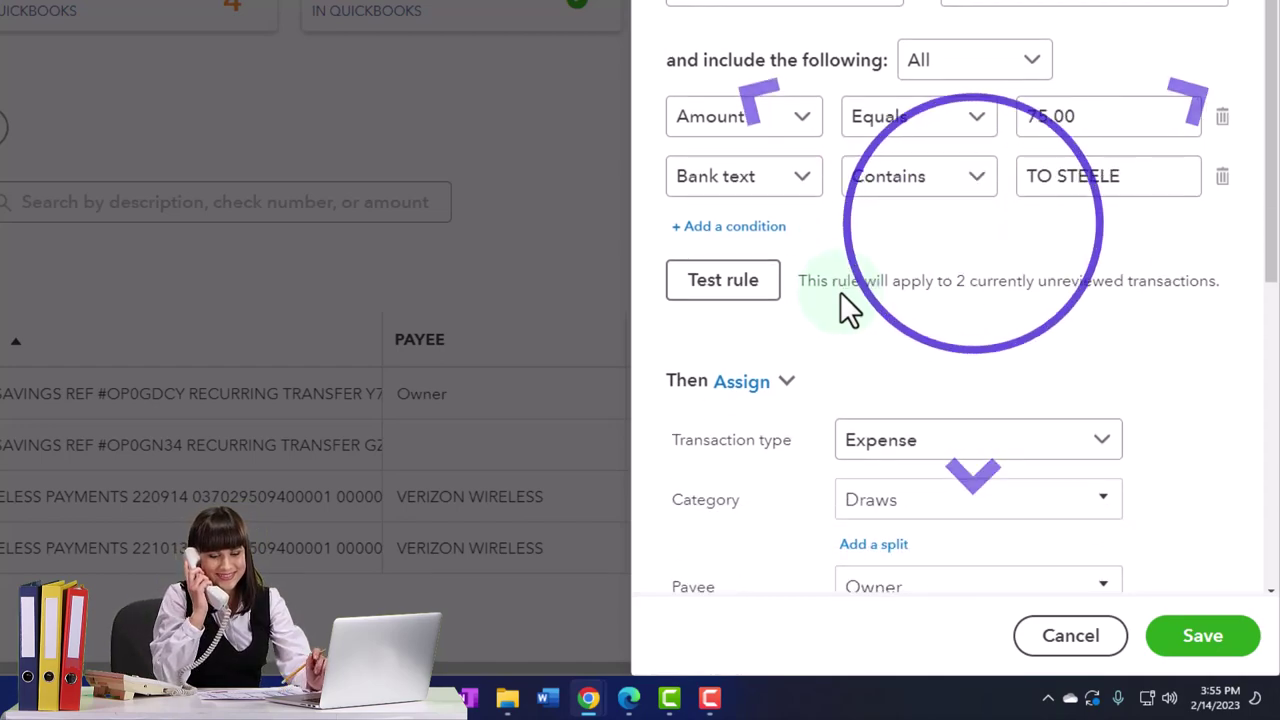
pyautogui.scroll(-6, 840, 292)
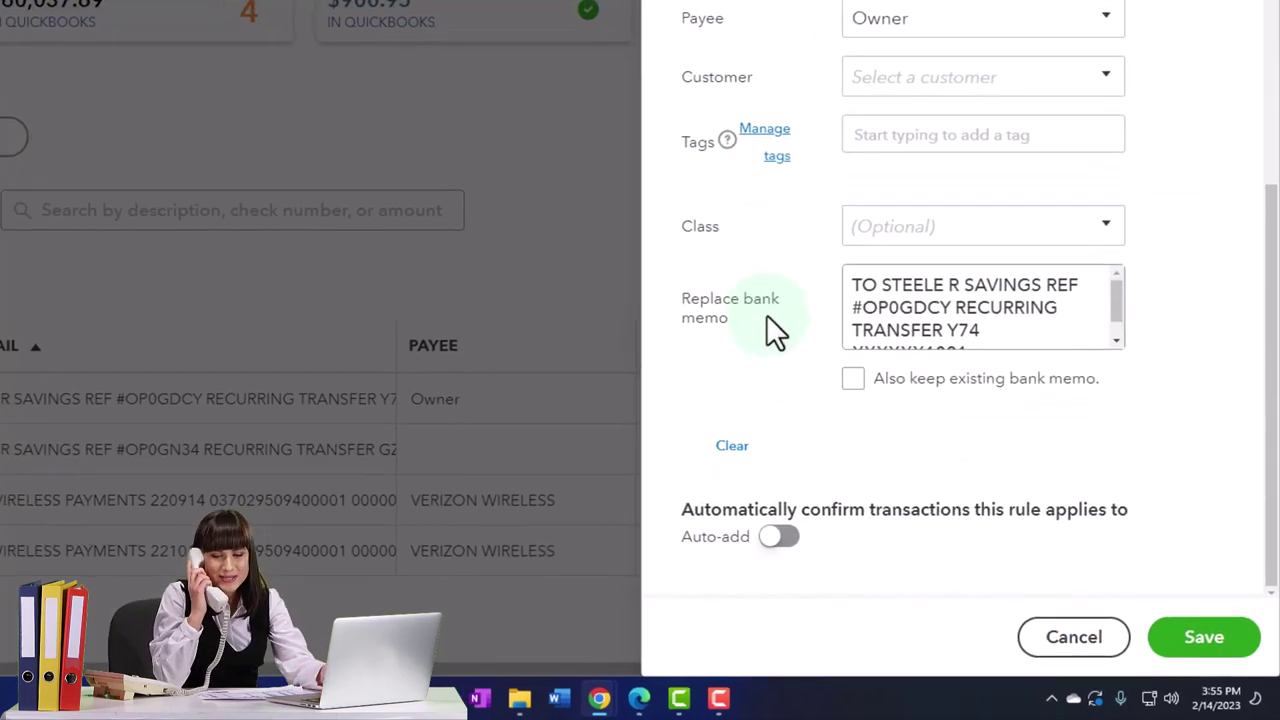
pyautogui.click(1203, 636)
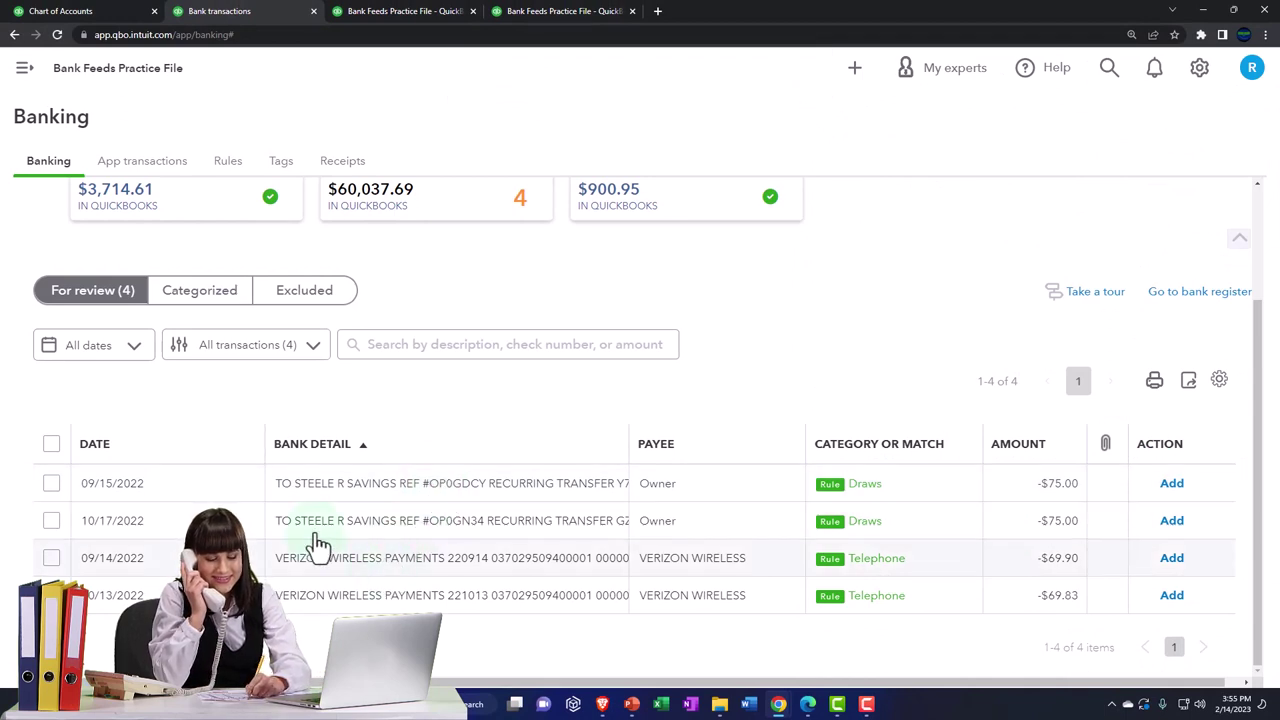
# Accept all four remaining Draws and Telephone transactions together, and open the third account's review list.
pyautogui.click(51, 487)
pyautogui.keyDown('shift'); pyautogui.click(51, 595); pyautogui.keyUp('shift')
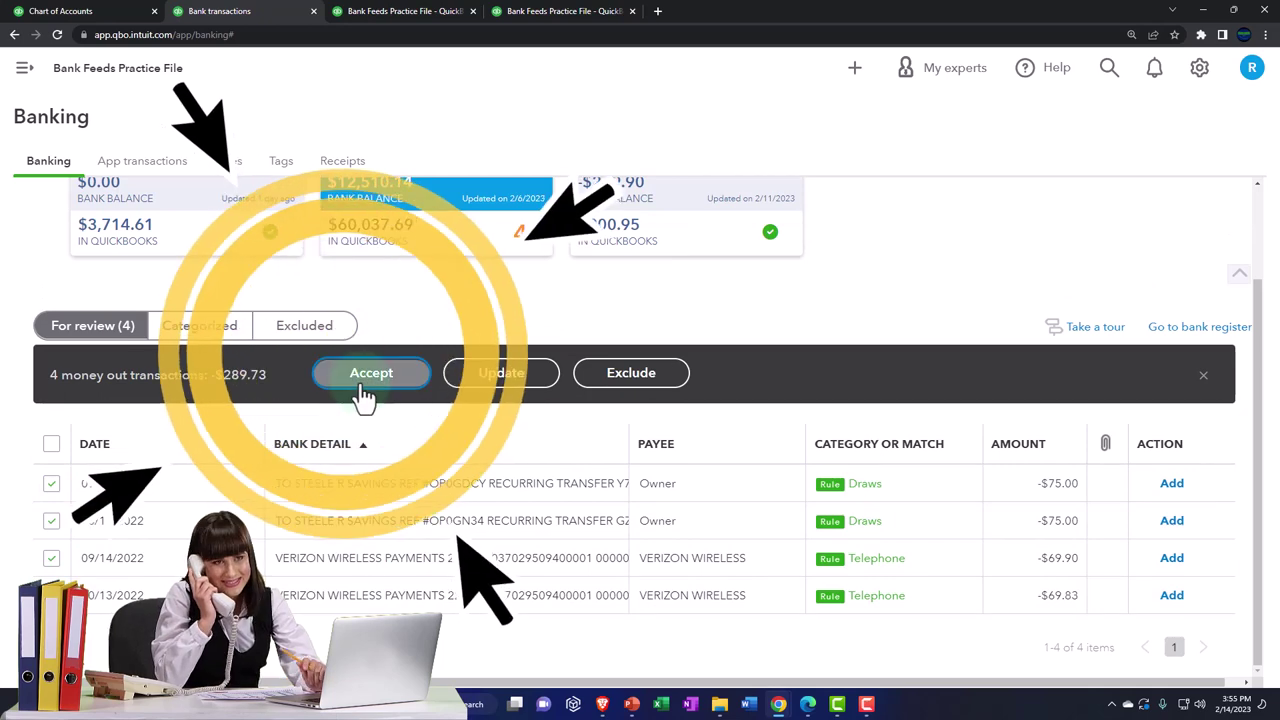
pyautogui.click(364, 380)
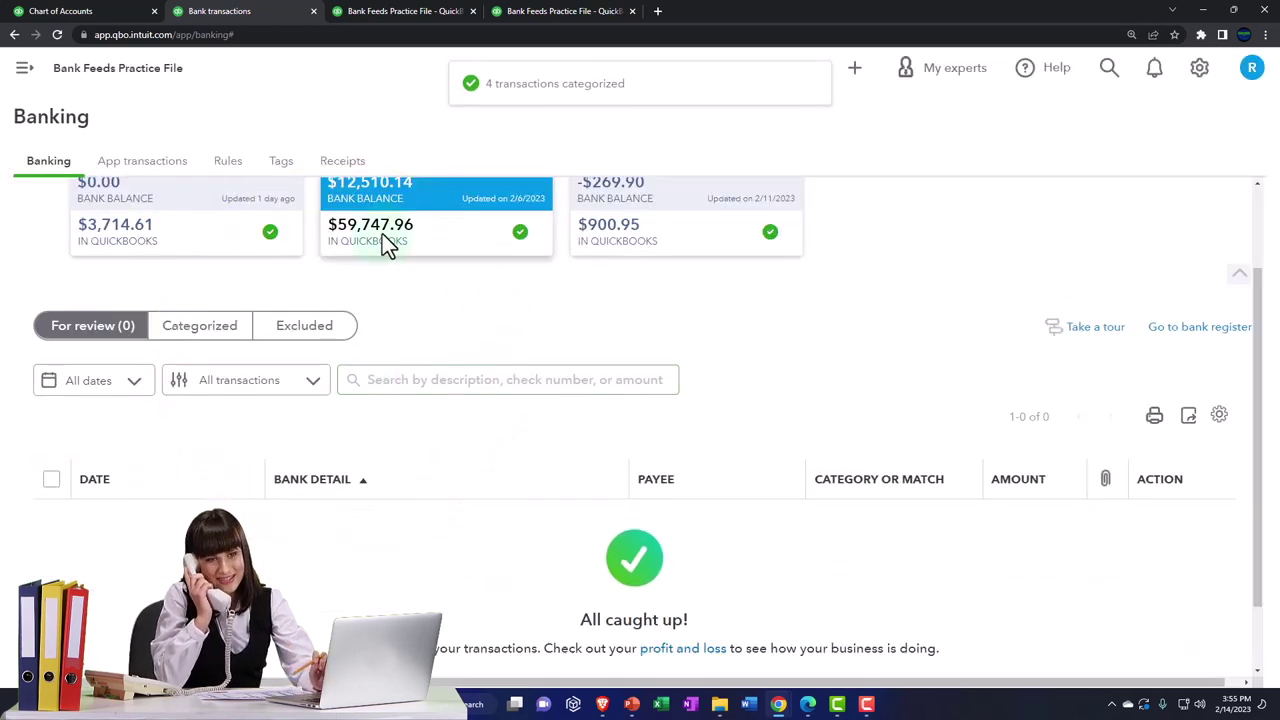
pyautogui.click(588, 244)
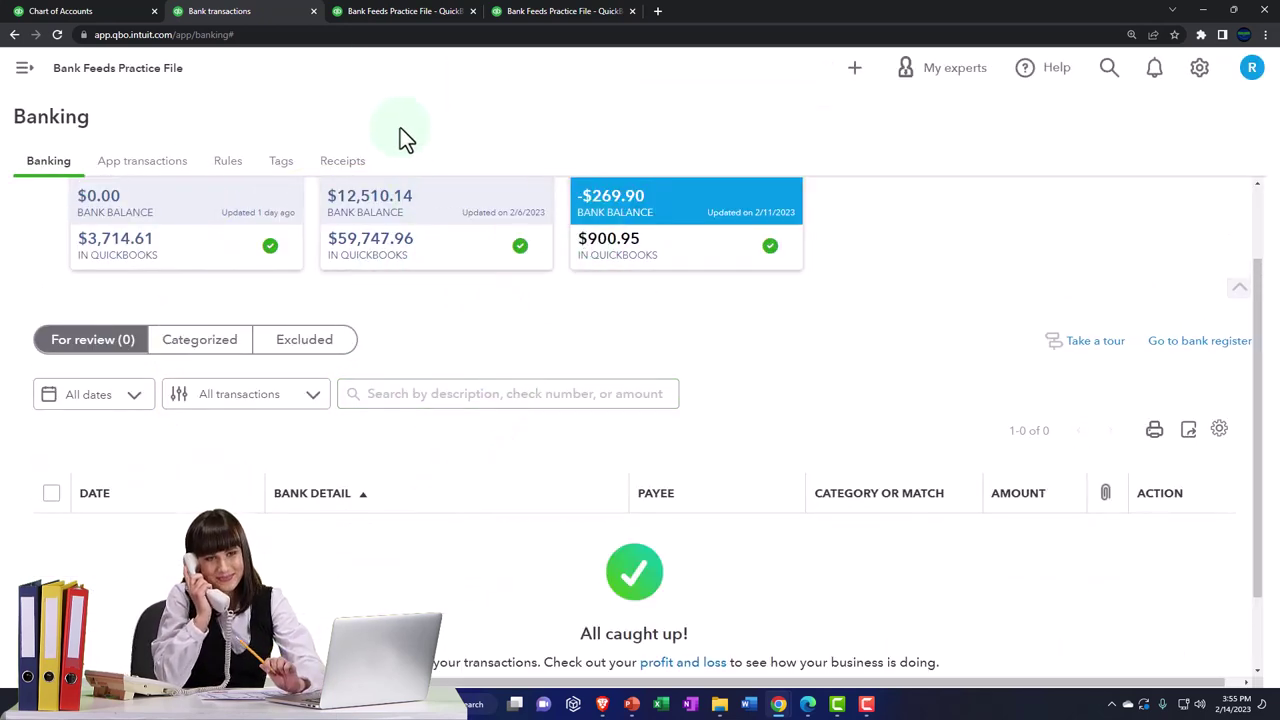
# Rerun the Balance Sheet report for 01/01/2022 to 12/31/2022 and examine its bank account balances.
pyautogui.click(355, 19)
pyautogui.scroll(10, 469, 356)
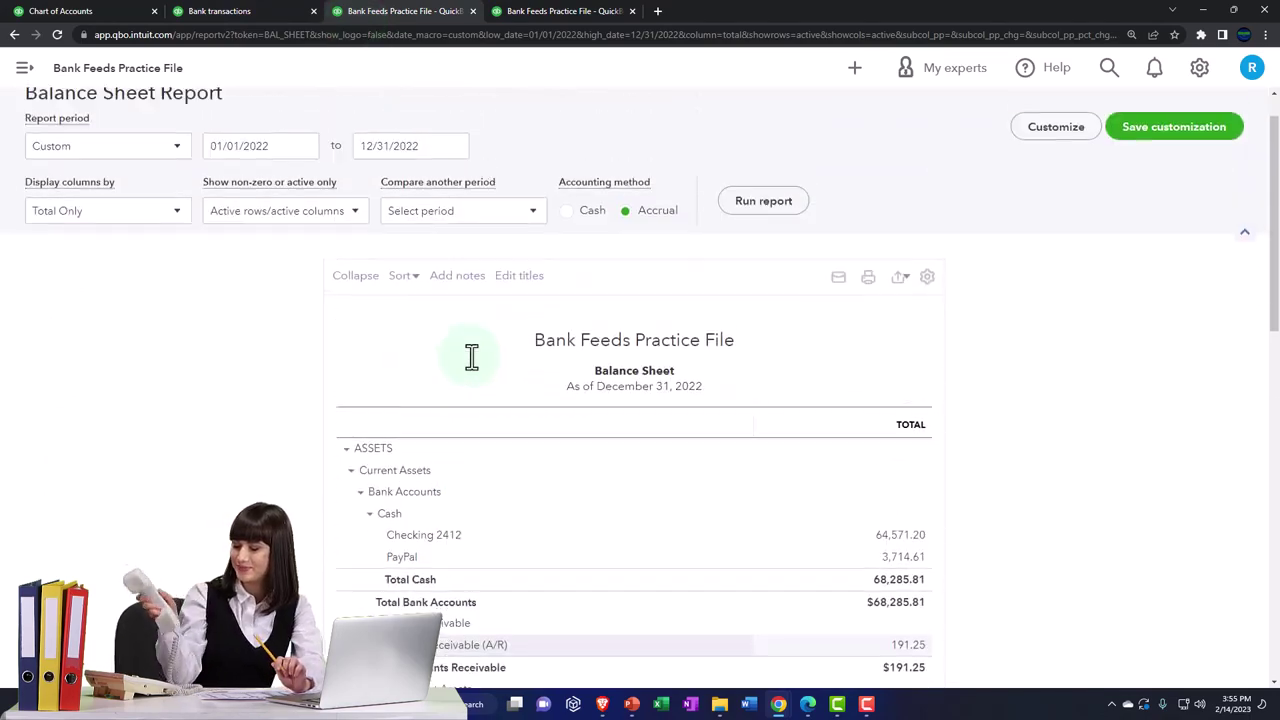
pyautogui.click(725, 255)
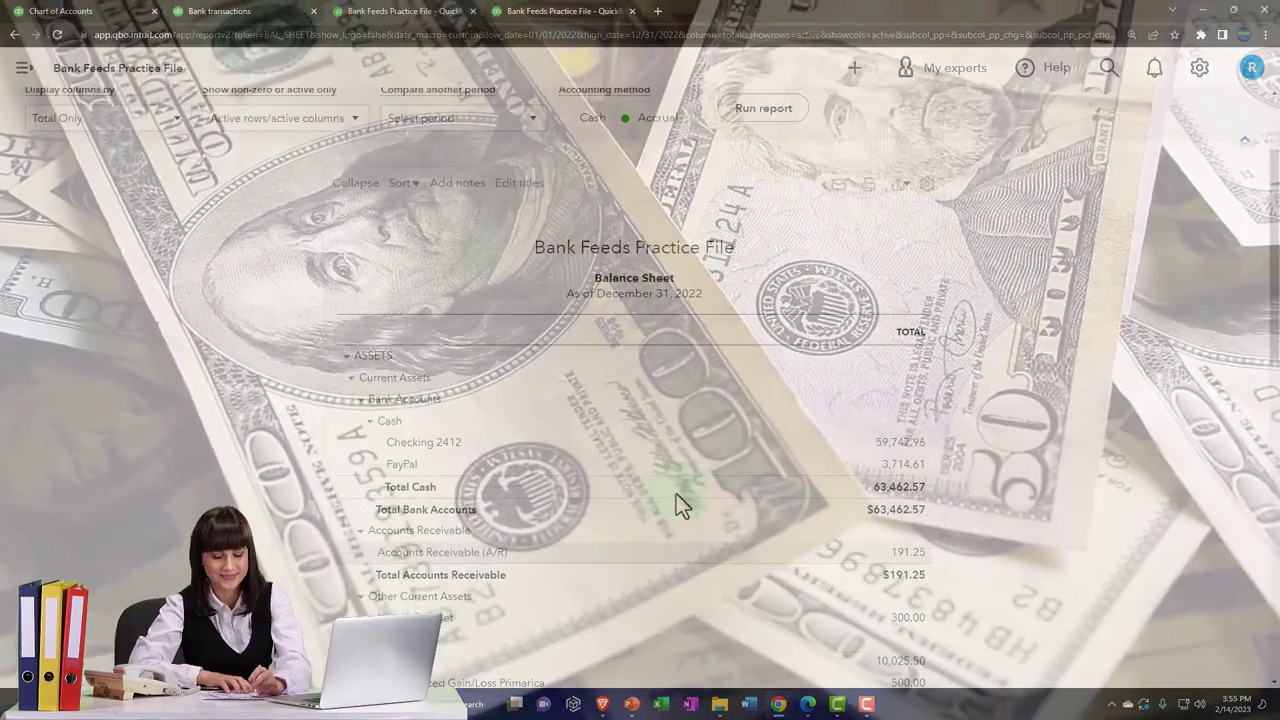
pyautogui.hotkey('ctrl', '+')
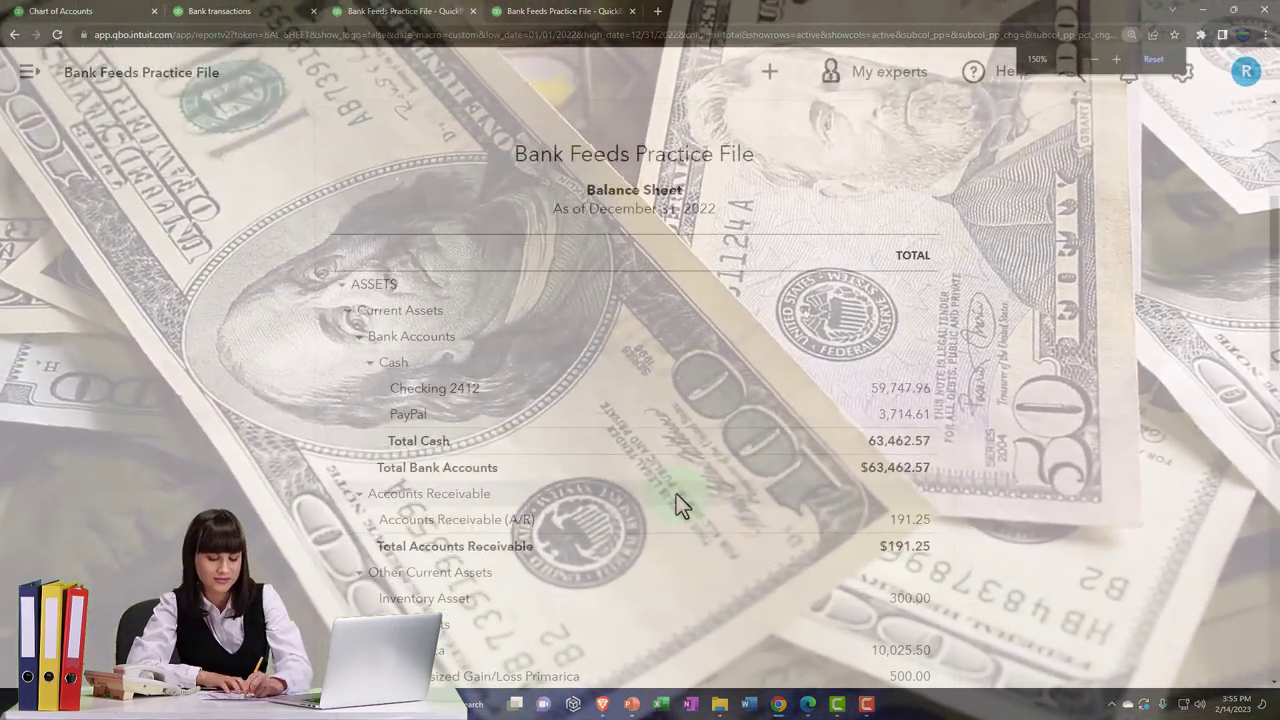
# Examine the rest of the Balance Sheet, from other current assets and fixed assets to accounts payable and credit cards.
pyautogui.hotkey('ctrl', '+')
pyautogui.scroll(-2, 676, 494)
pyautogui.scroll(-10, 676, 494)
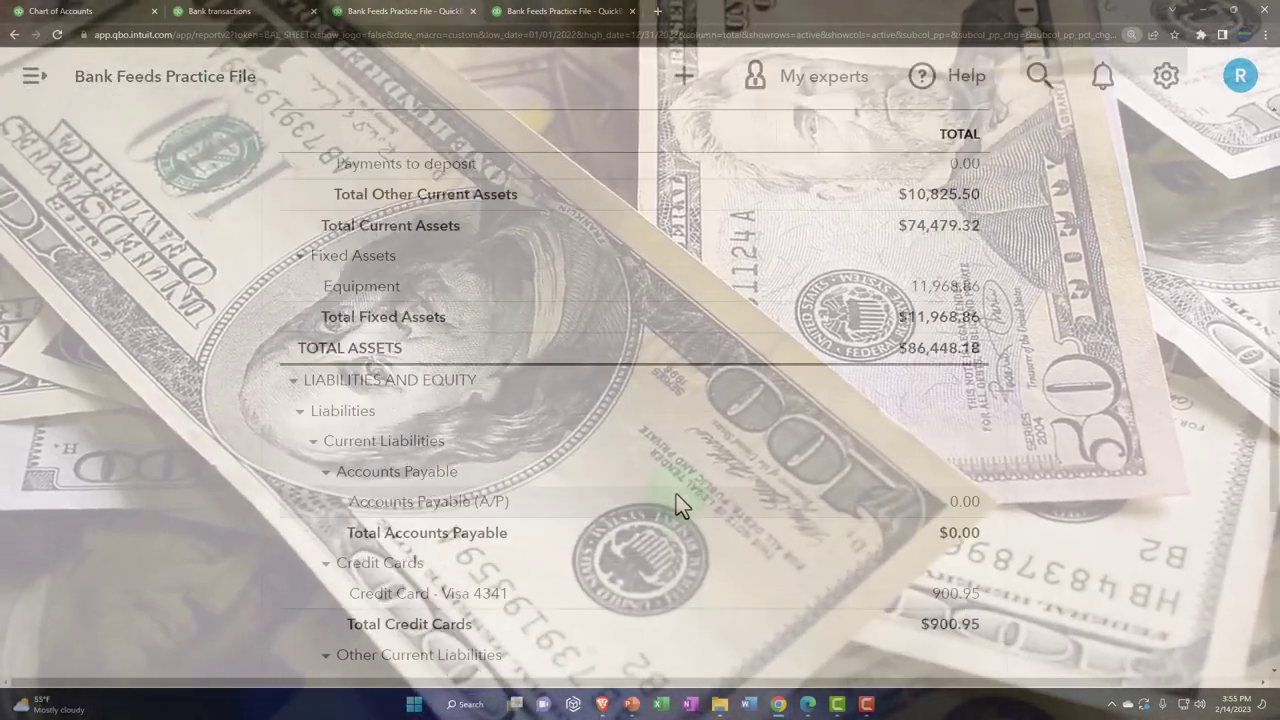
pyautogui.scroll(12, 676, 494)
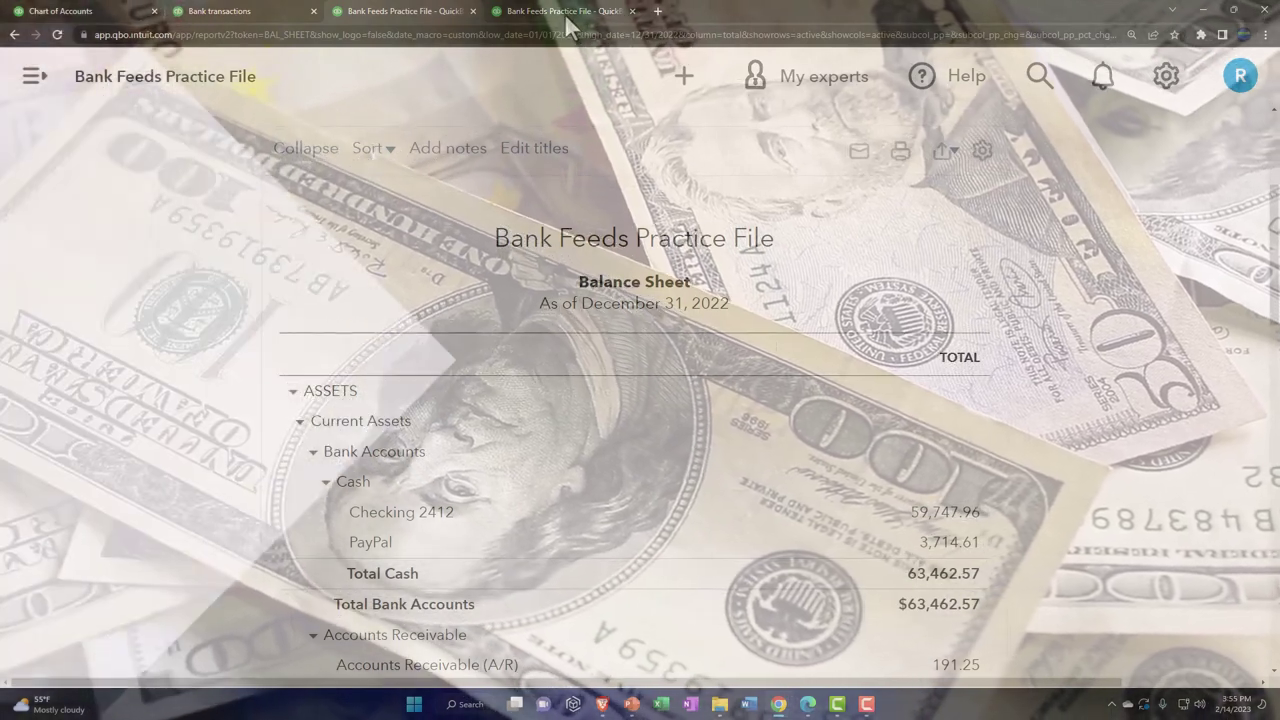
# Open the January - December 2022 Profit and Loss report and review its income, cost of goods sold, expenses and net income.
pyautogui.click(565, 12)
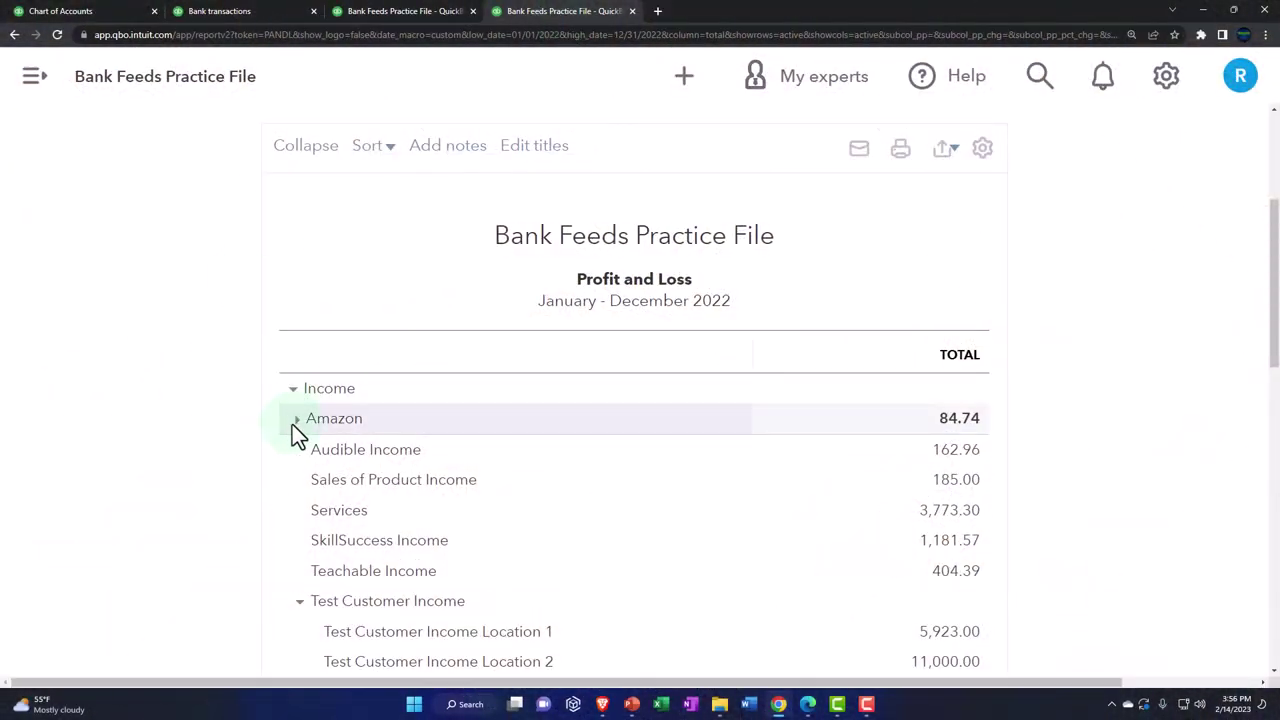
pyautogui.scroll(-1, 163, 455)
pyautogui.scroll(-1, 163, 449)
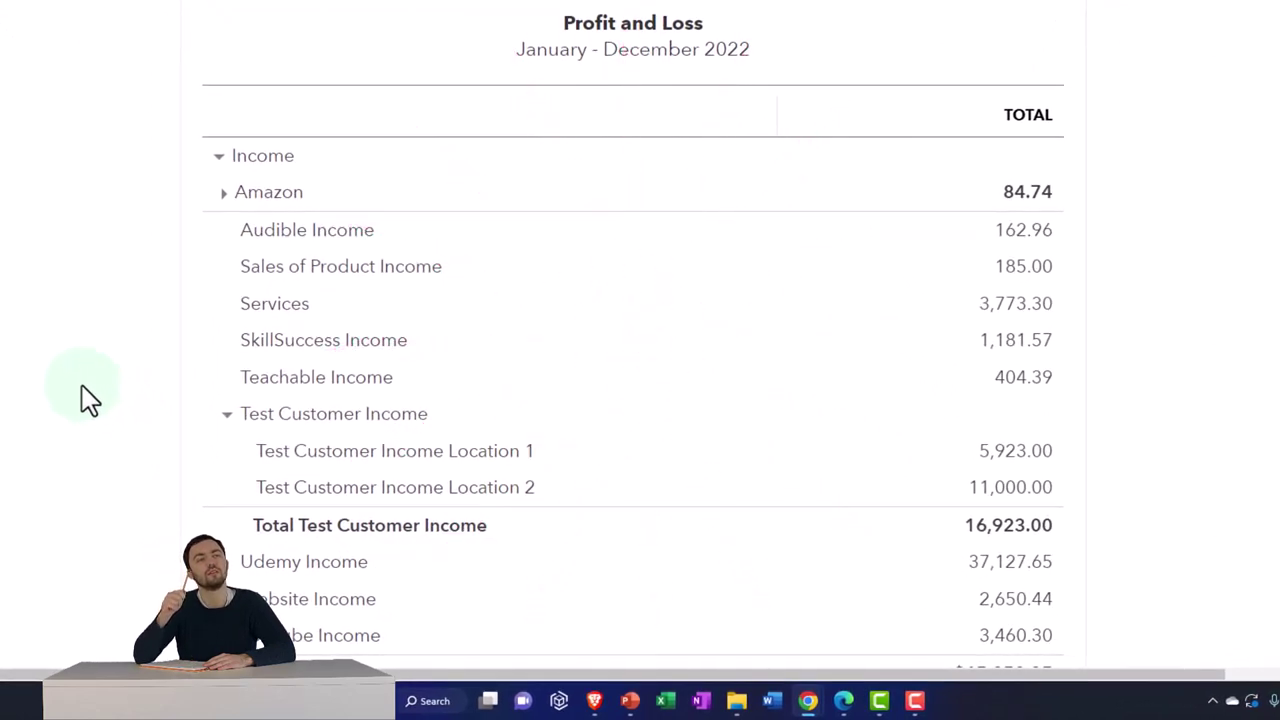
pyautogui.scroll(-4, 82, 387)
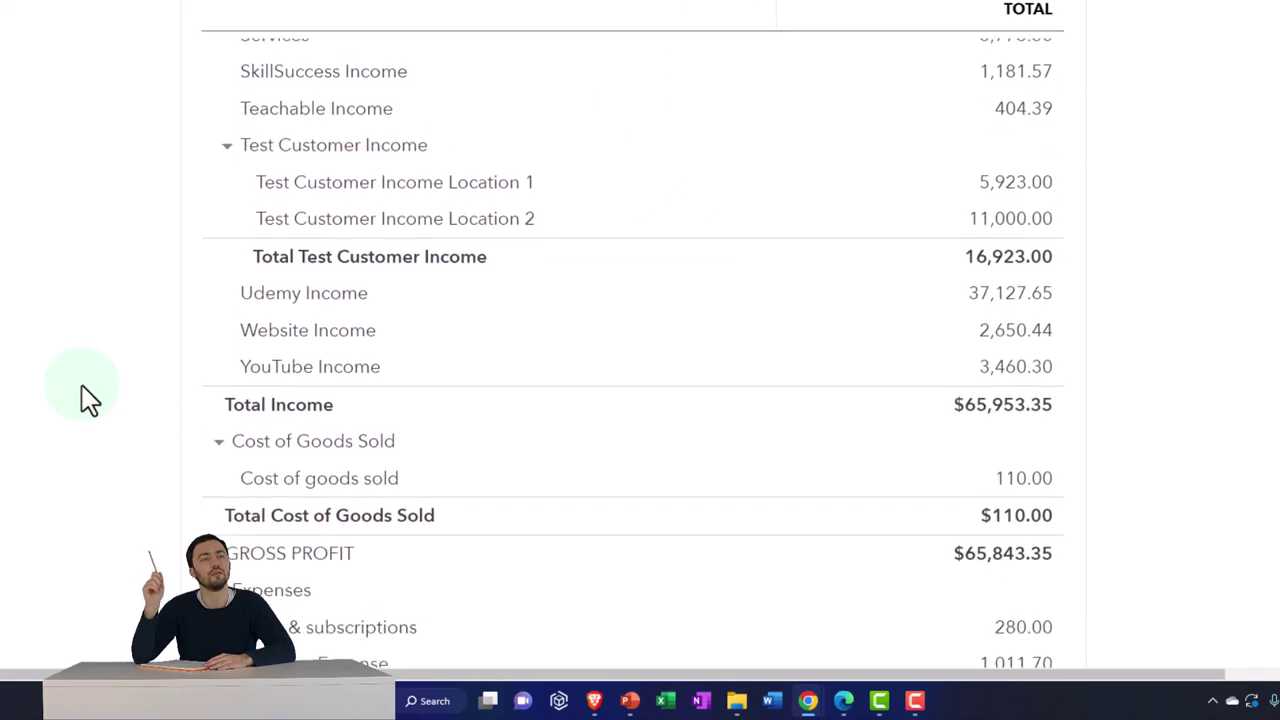
pyautogui.scroll(-7, 82, 387)
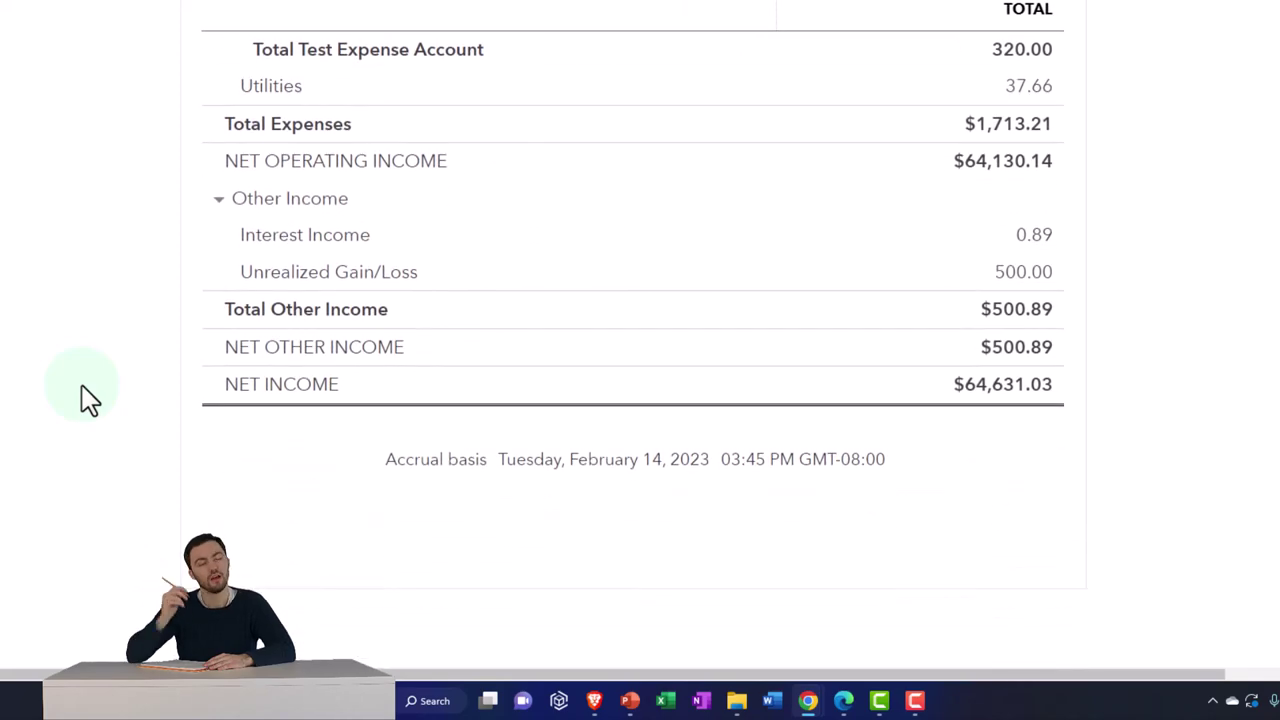
pyautogui.scroll(4, 82, 387)
pyautogui.scroll(8, 88, 398)
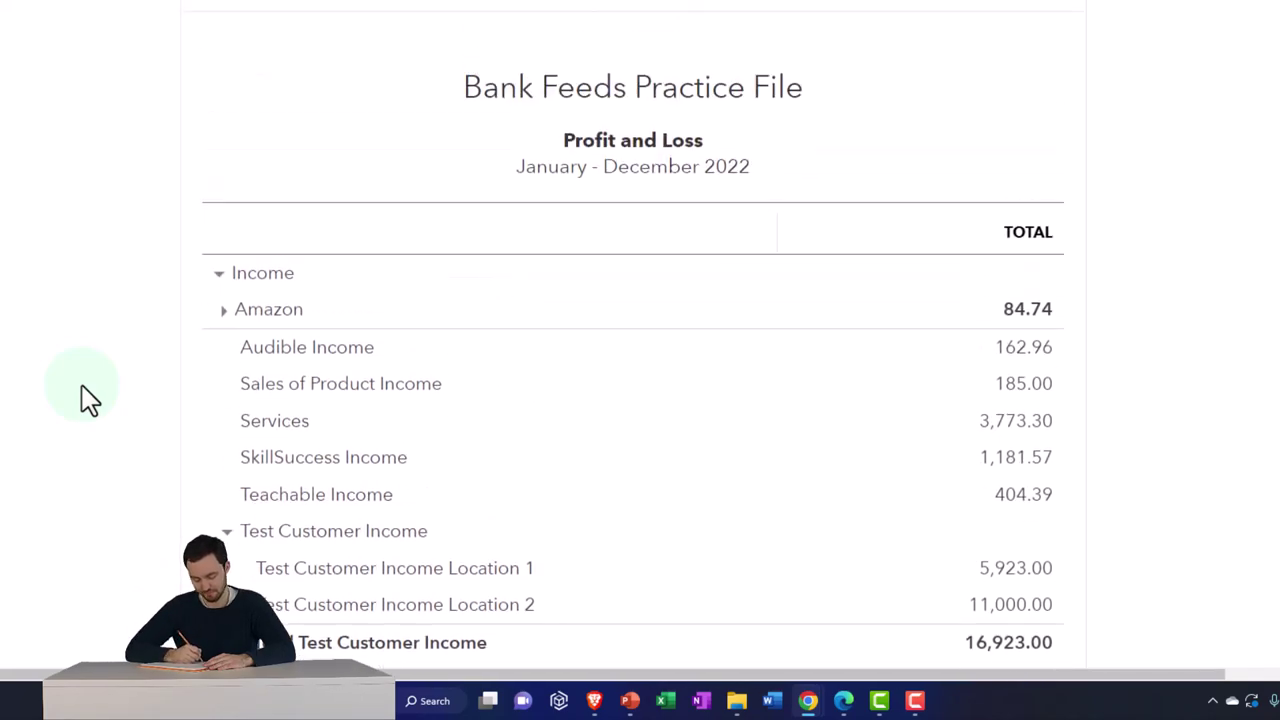